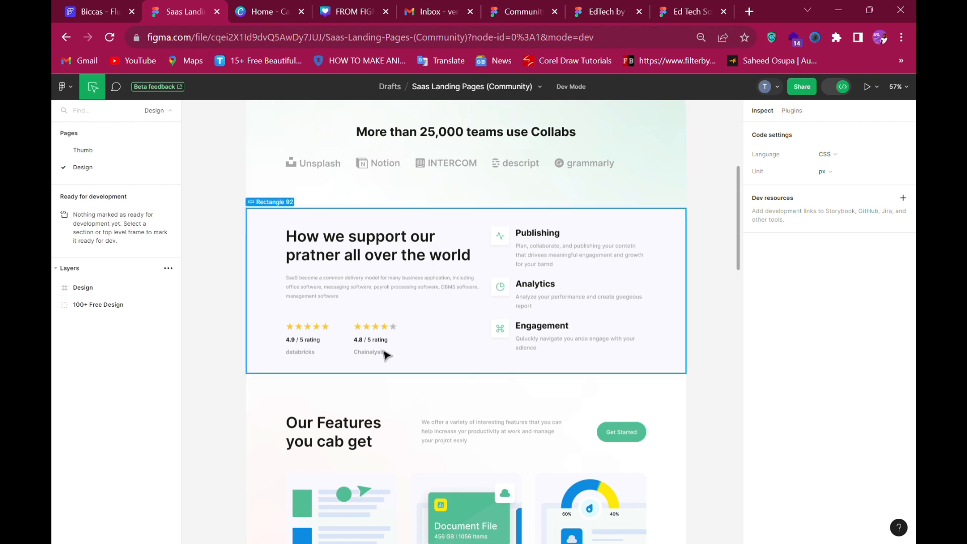
# Compare the Figma landing page design with the FlutterFlow page and add a Row to the page's main Column, below the partner-support section.
pyautogui.scroll(-3, 456, 367)
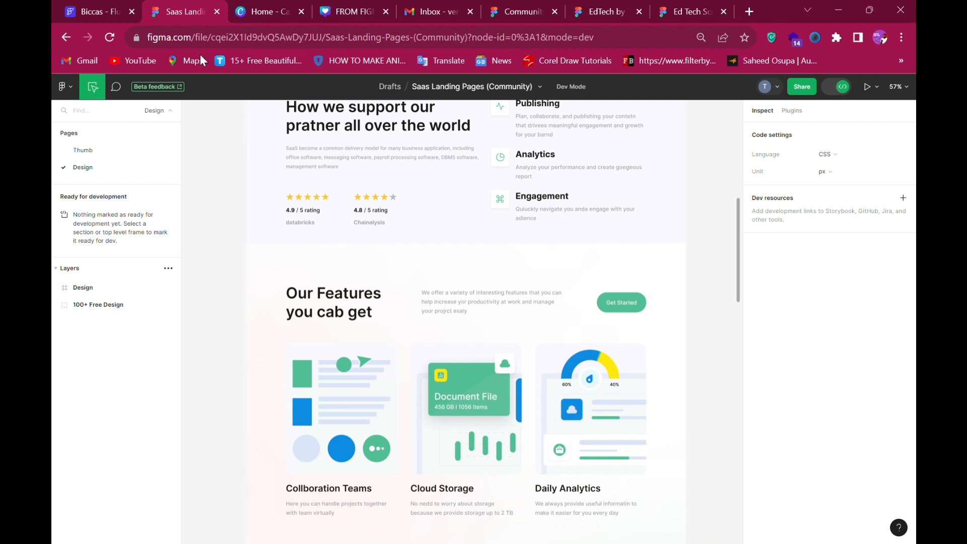
pyautogui.click(108, 13)
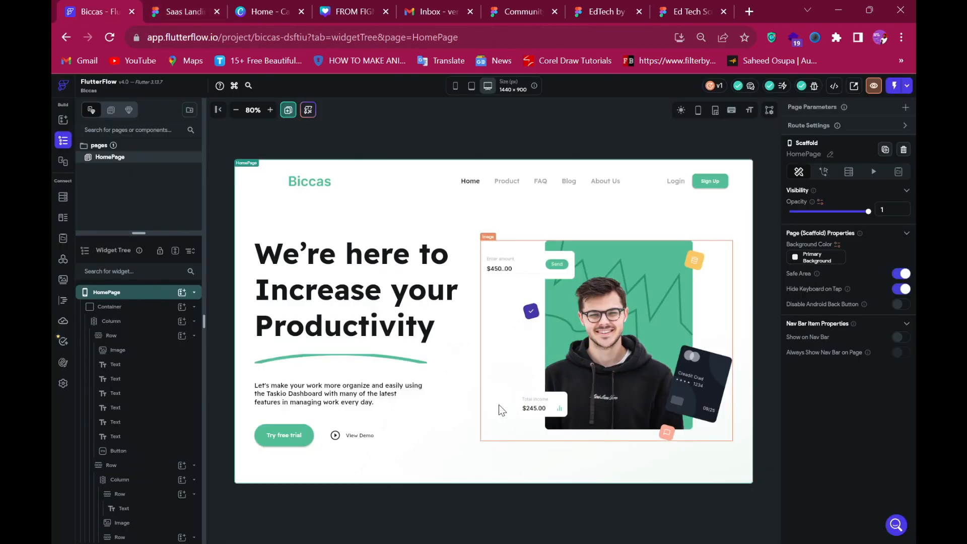
pyautogui.scroll(-5, 478, 376)
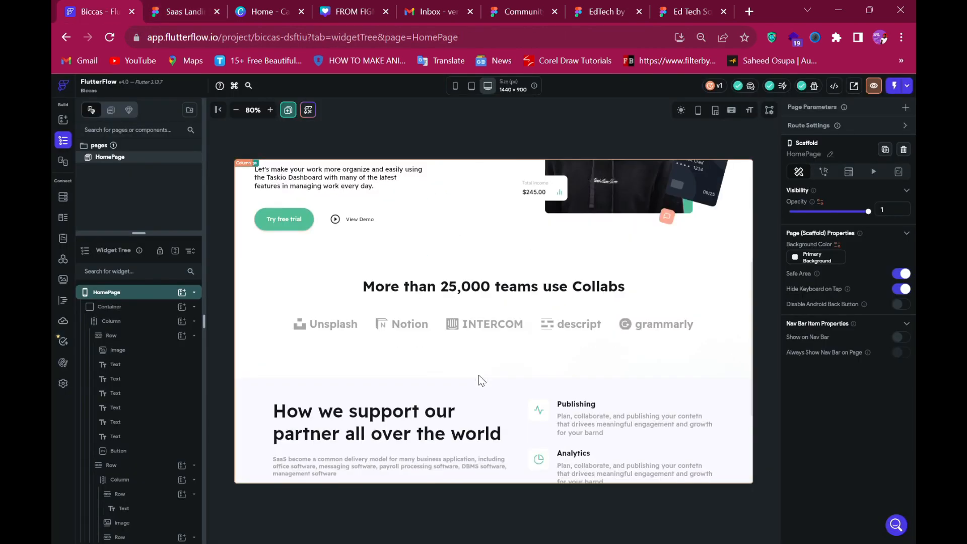
pyautogui.scroll(-3, 479, 375)
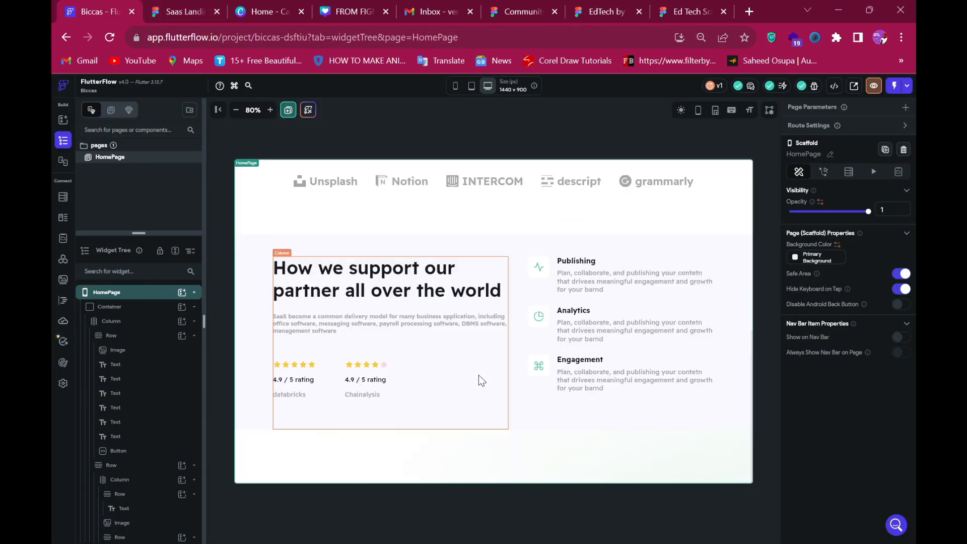
pyautogui.click(385, 460)
pyautogui.click(186, 13)
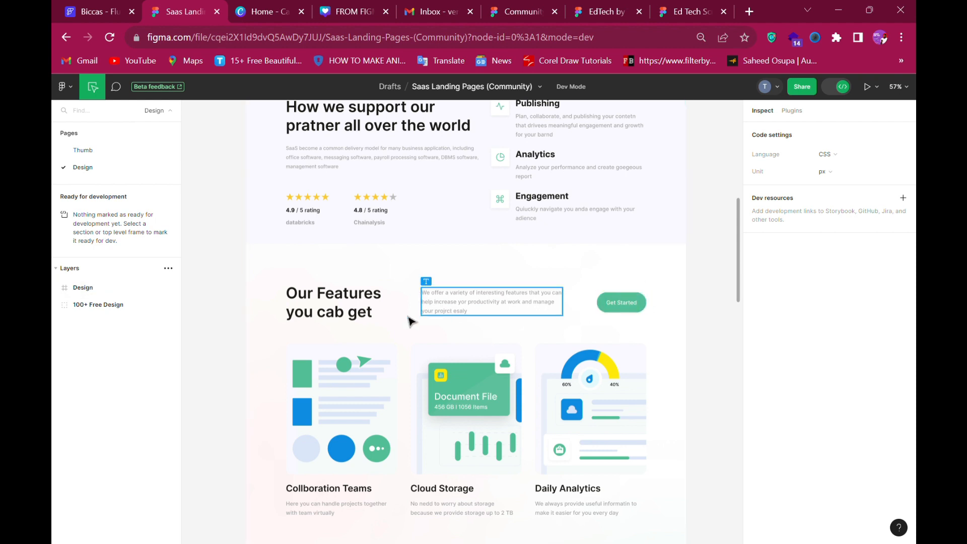
pyautogui.click(98, 11)
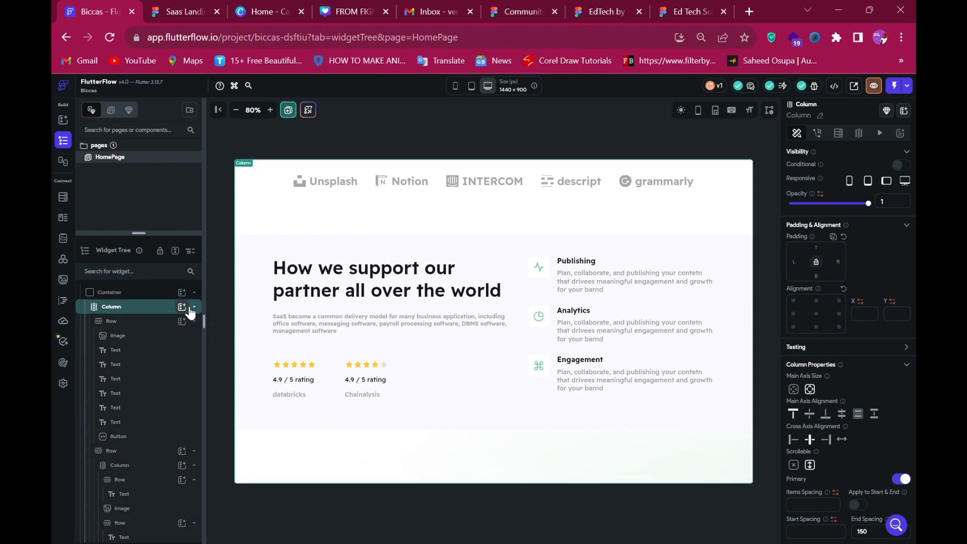
pyautogui.click(185, 307)
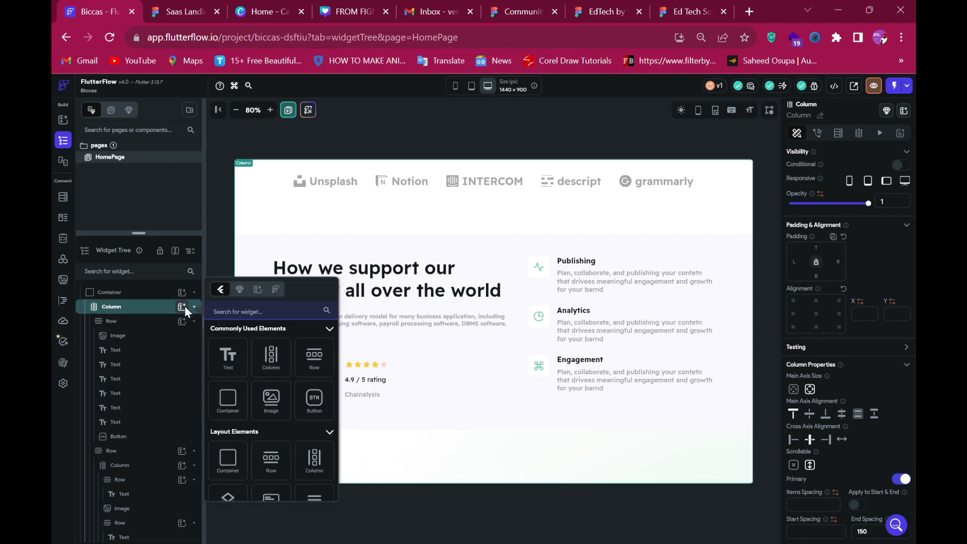
pyautogui.click(324, 364)
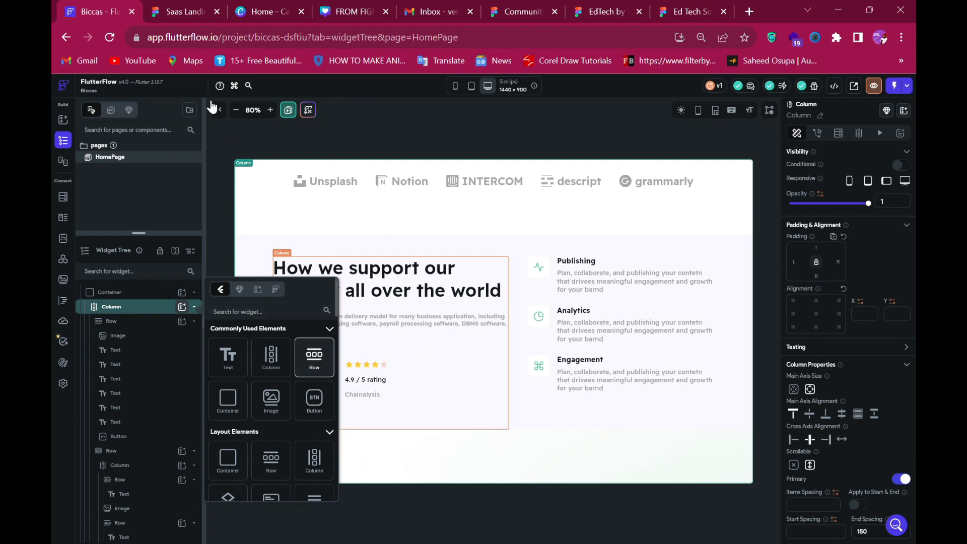
# Switch to Figma and copy the text content of the "Our Features you cab get" heading.
pyautogui.click(172, 14)
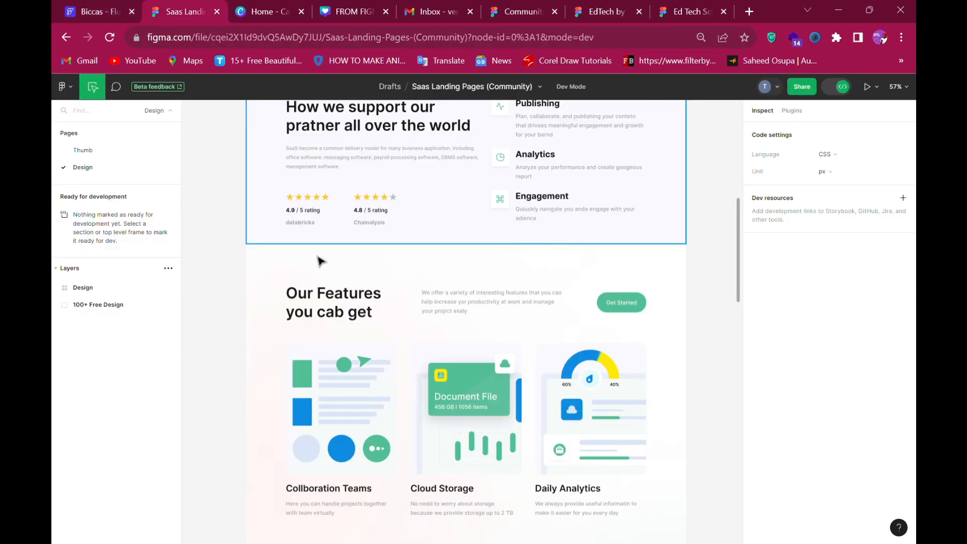
pyautogui.click(347, 311)
pyautogui.scroll(-3, 838, 400)
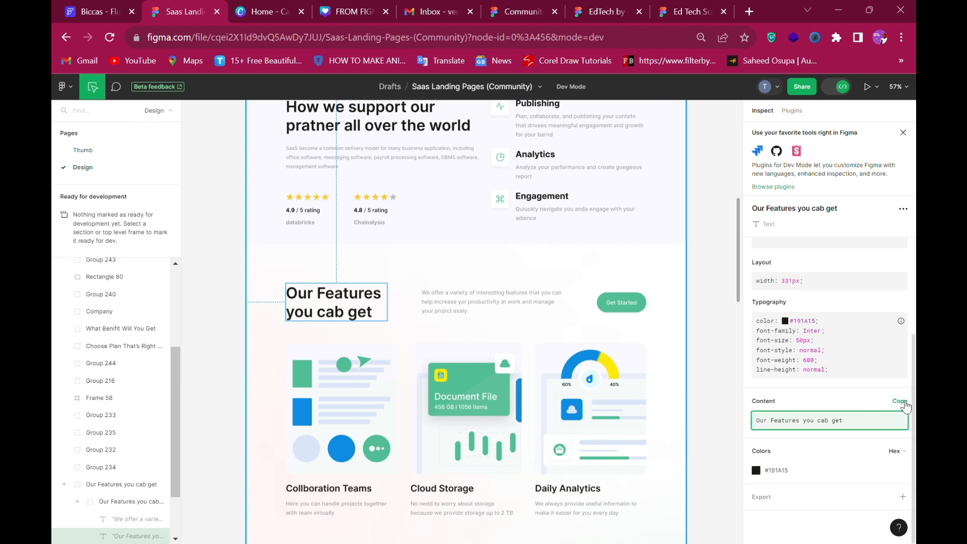
pyautogui.click(897, 420)
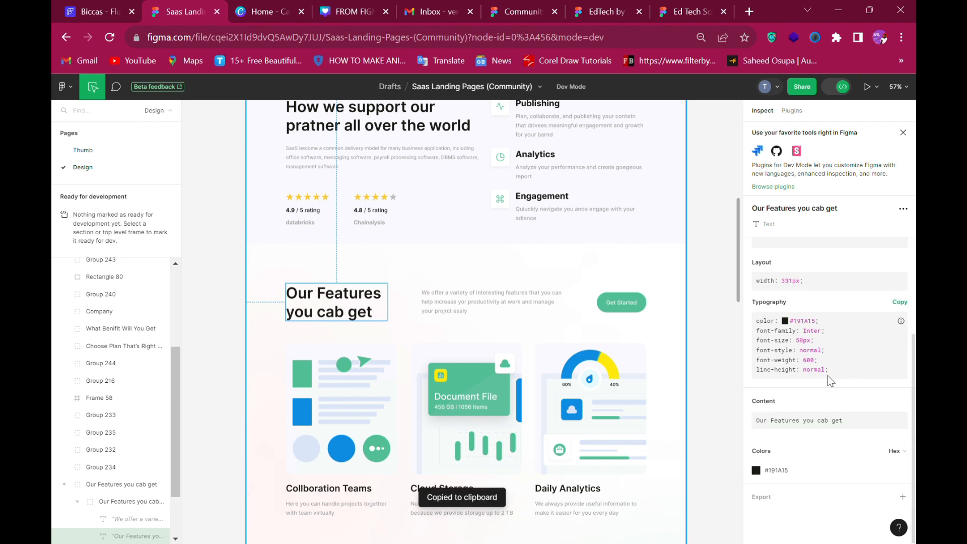
# Back in FlutterFlow, add a Text widget to the new Row with the content "Our Features you cab get".
pyautogui.click(119, 12)
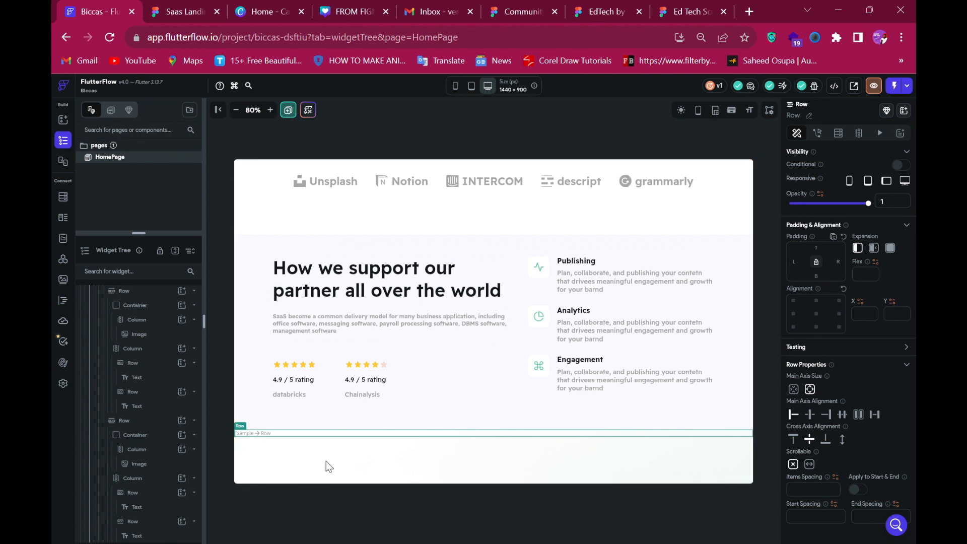
pyautogui.scroll(-2, 113, 458)
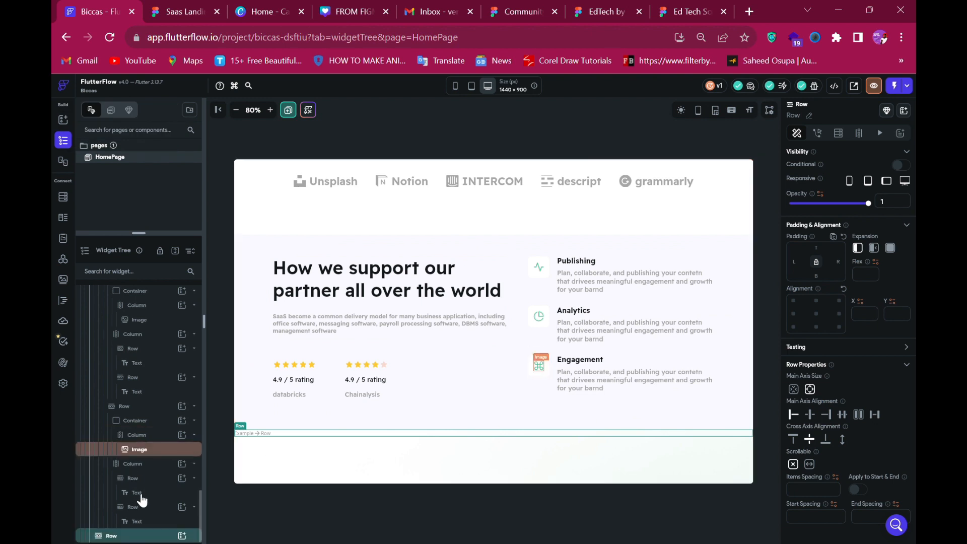
pyautogui.click(183, 535)
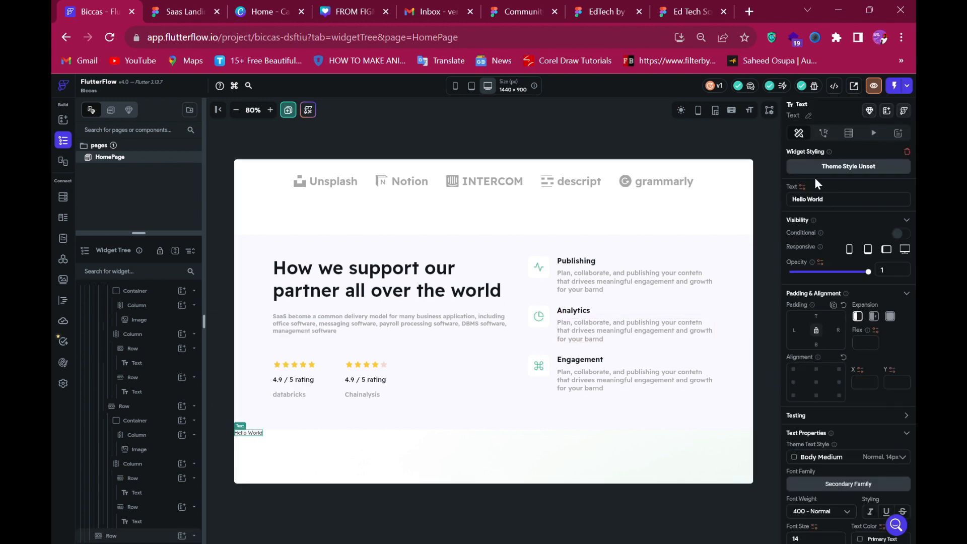
pyautogui.hotkey('ctrl', 'a')
pyautogui.write('Our Features you cab get')
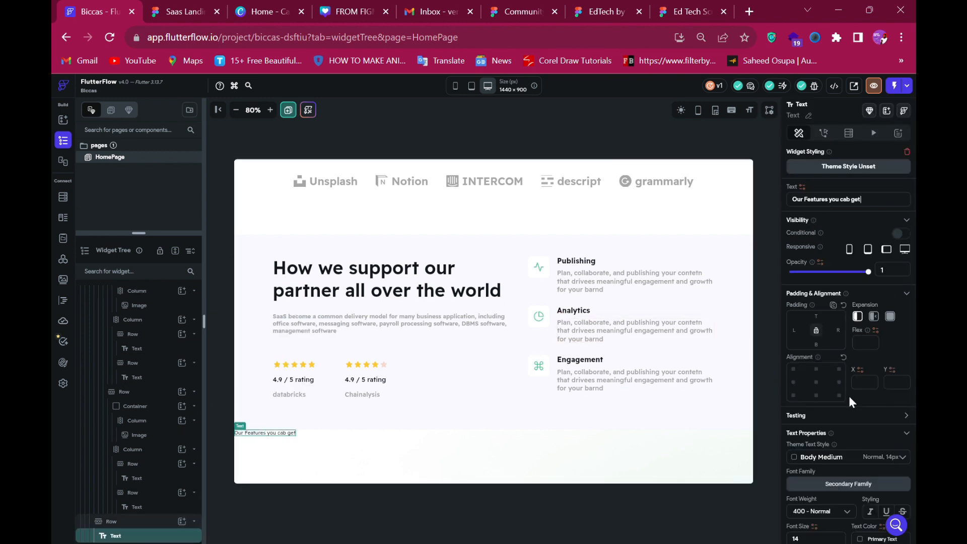
# Set the features heading's font size to 60 and its weight to 600 - Semi Bold.
pyautogui.scroll(-1, 848, 406)
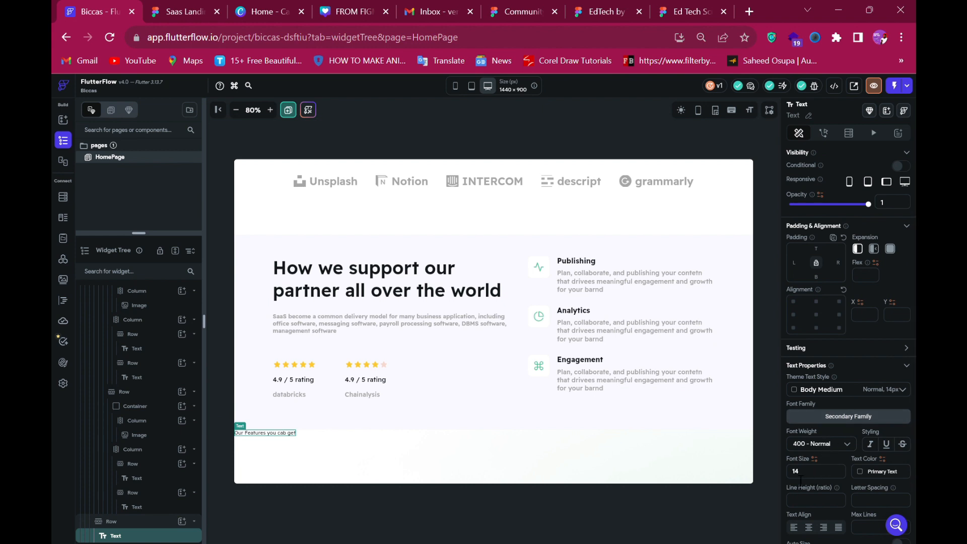
pyautogui.doubleClick(800, 478)
pyautogui.write('44')
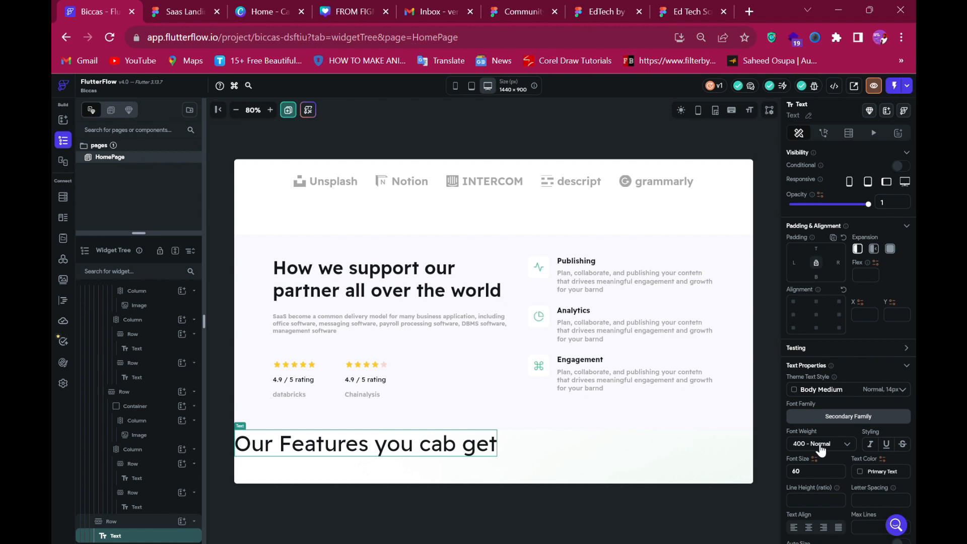
pyautogui.click(819, 444)
pyautogui.click(821, 449)
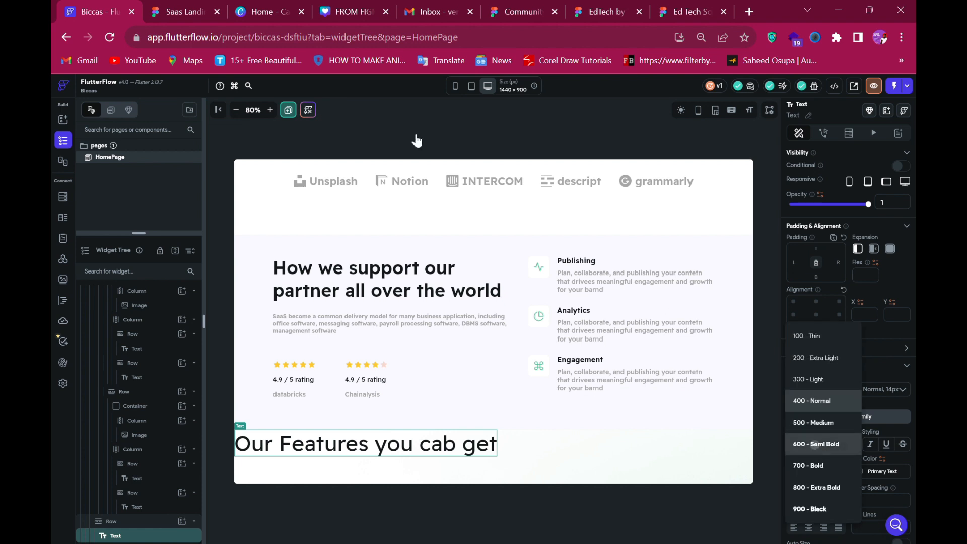
# Check the heading's typography in Figma, set its font size to 50 in FlutterFlow, and break the line after "Our Features".
pyautogui.click(177, 11)
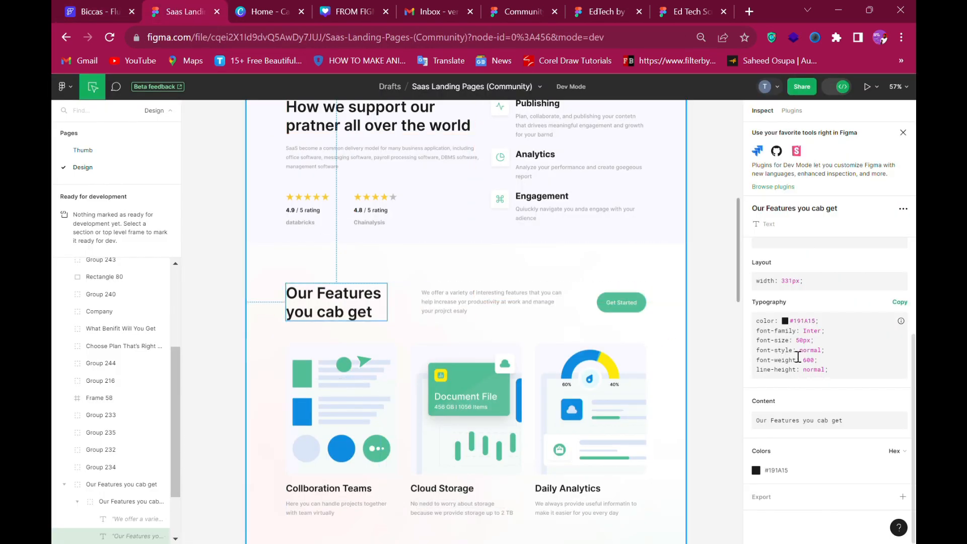
pyautogui.click(119, 12)
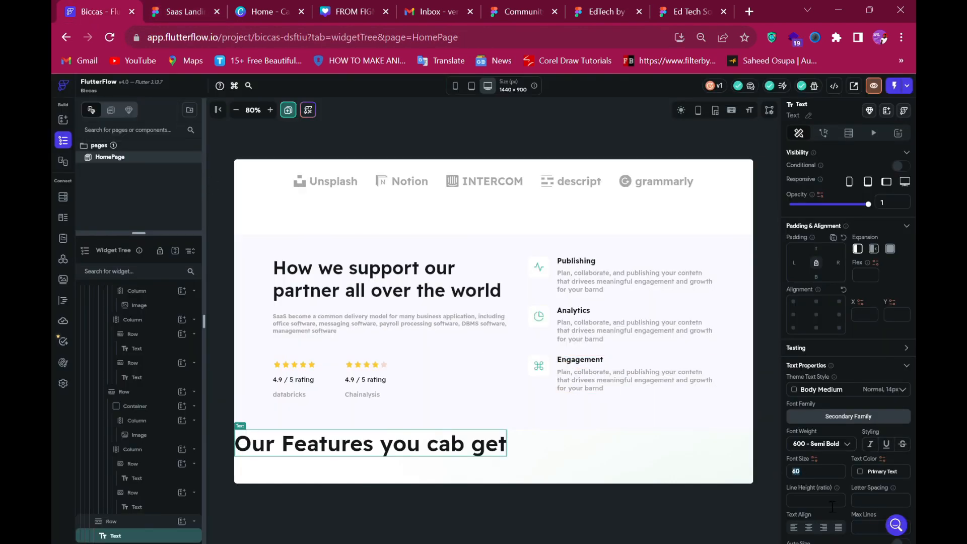
pyautogui.write('50')
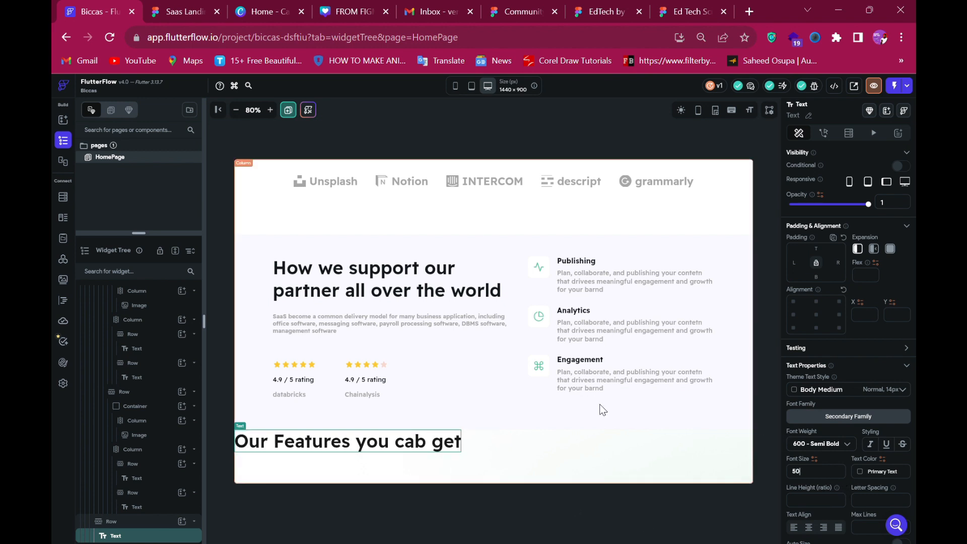
pyautogui.scroll(2, 857, 262)
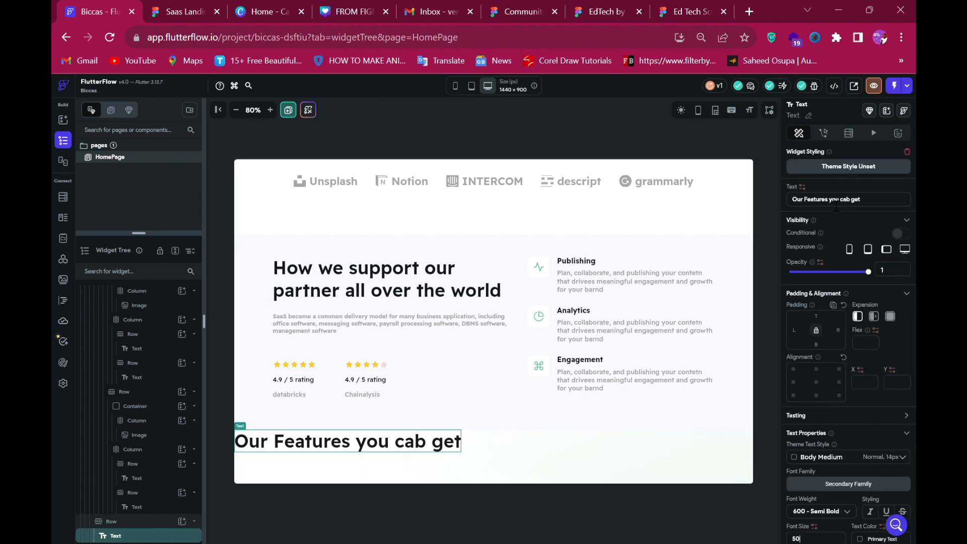
pyautogui.press('Return')
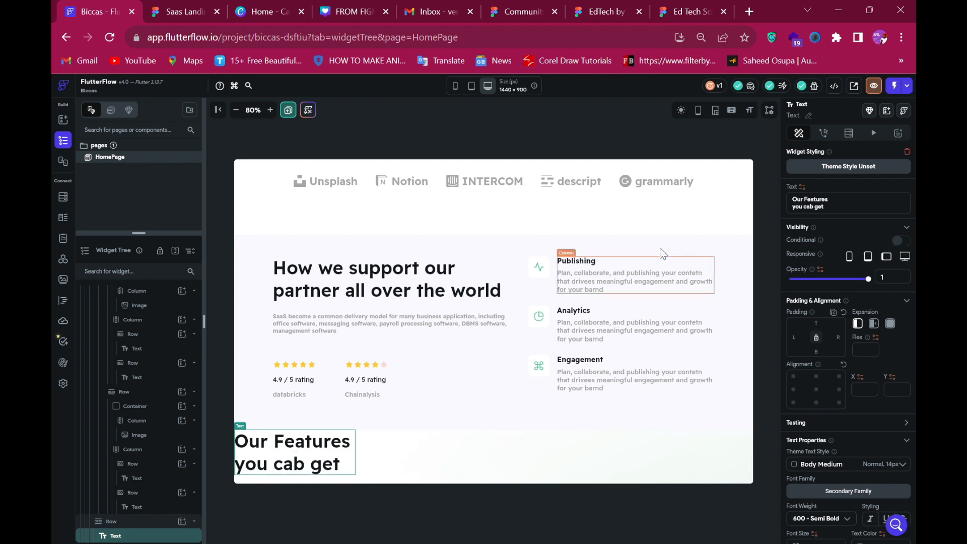
# Inspect the paragraph beside the features heading in Figma, and duplicate the heading Text within its Row in FlutterFlow.
pyautogui.click(184, 14)
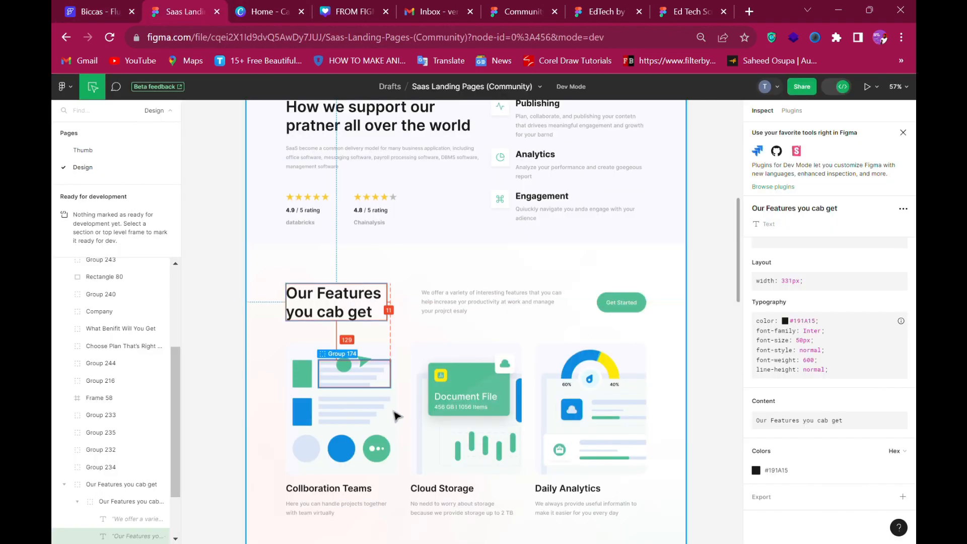
pyautogui.click(482, 307)
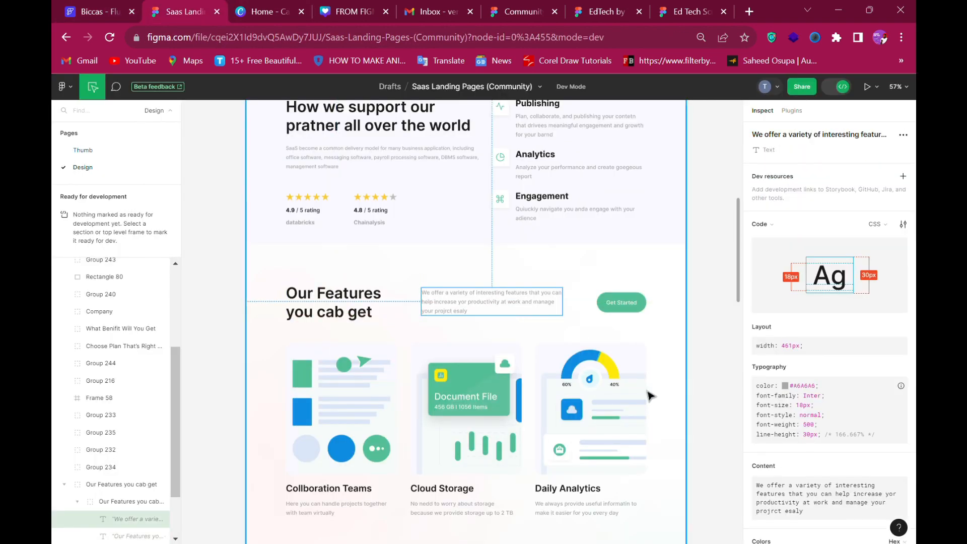
pyautogui.click(74, 12)
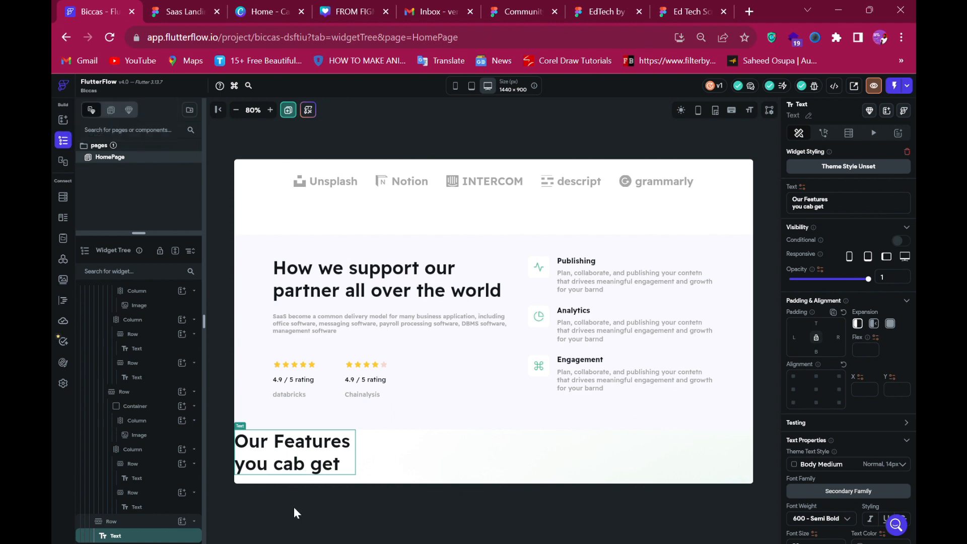
# In Figma, copy the content of the paragraph beginning "We offer a variety of interesting features".
pyautogui.click(178, 8)
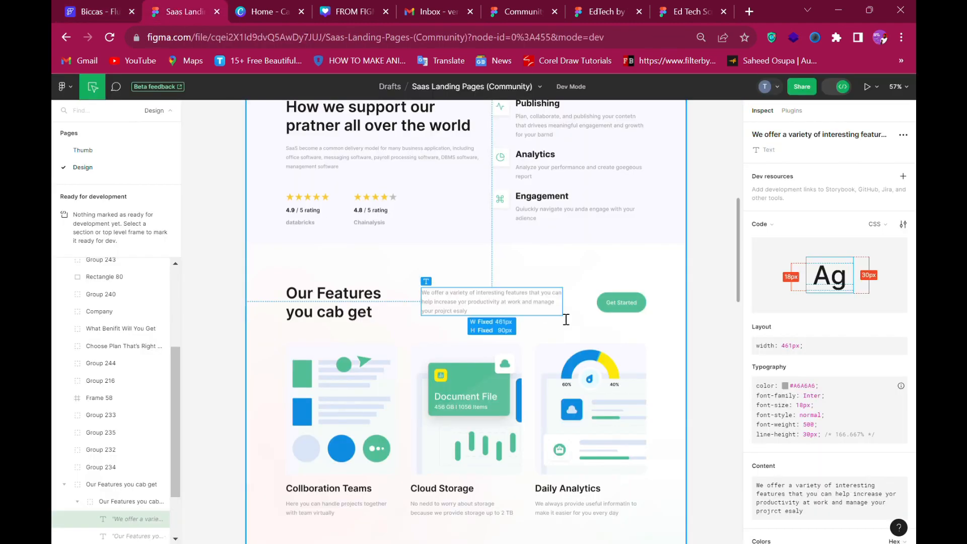
pyautogui.scroll(-1, 858, 441)
pyautogui.scroll(1, 857, 440)
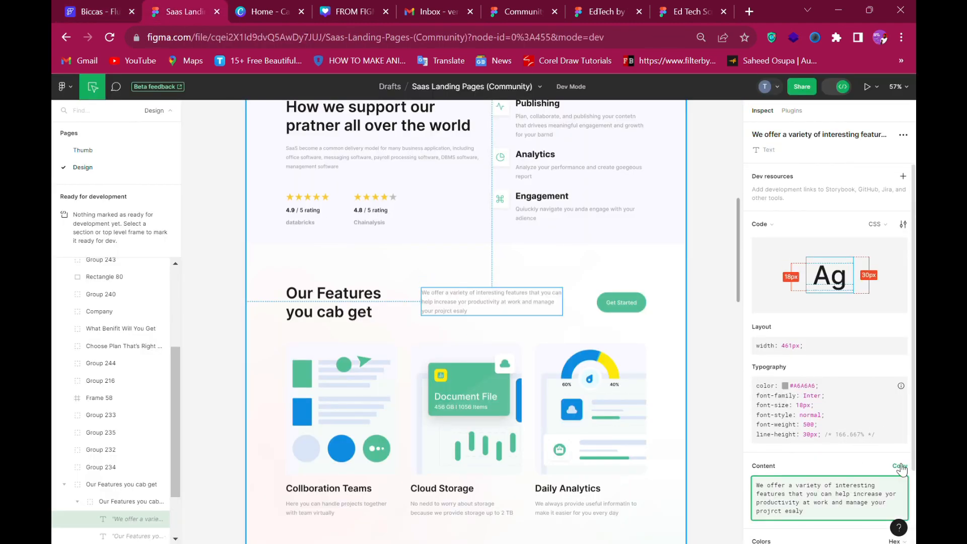
pyautogui.click(900, 465)
# In FlutterFlow, replace the duplicated heading's text with the copied features paragraph.
pyautogui.click(96, 11)
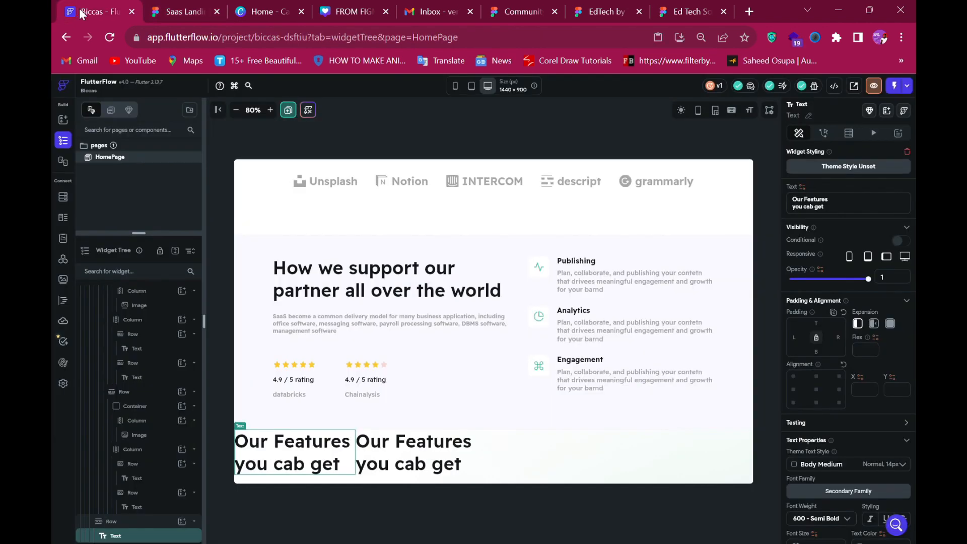
pyautogui.click(408, 466)
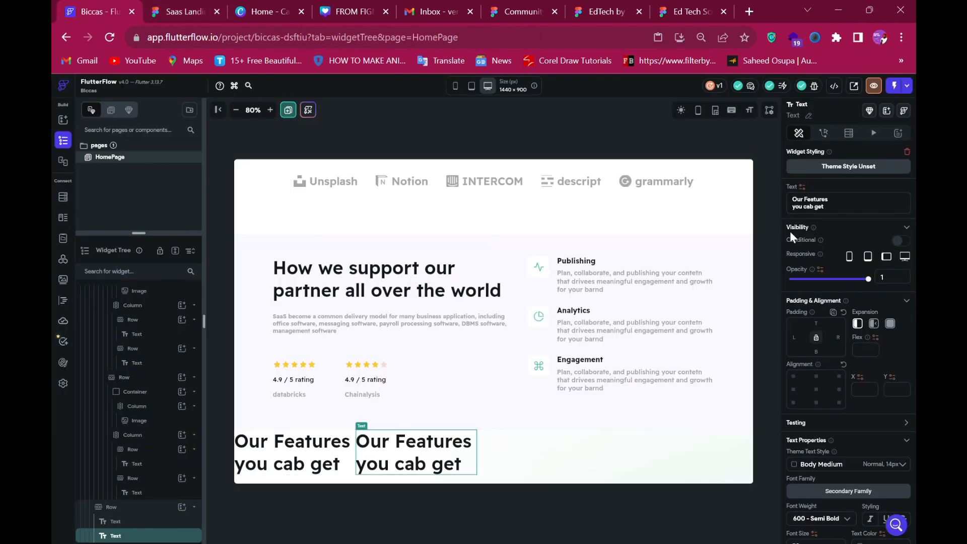
pyautogui.click(838, 207)
pyautogui.hotkey('ctrl', 'a')
pyautogui.hotkey('ctrl', 'v')
# Reduce the features paragraph's font to body-text size and set its weight to 500 - Medium.
pyautogui.scroll(-3, 887, 406)
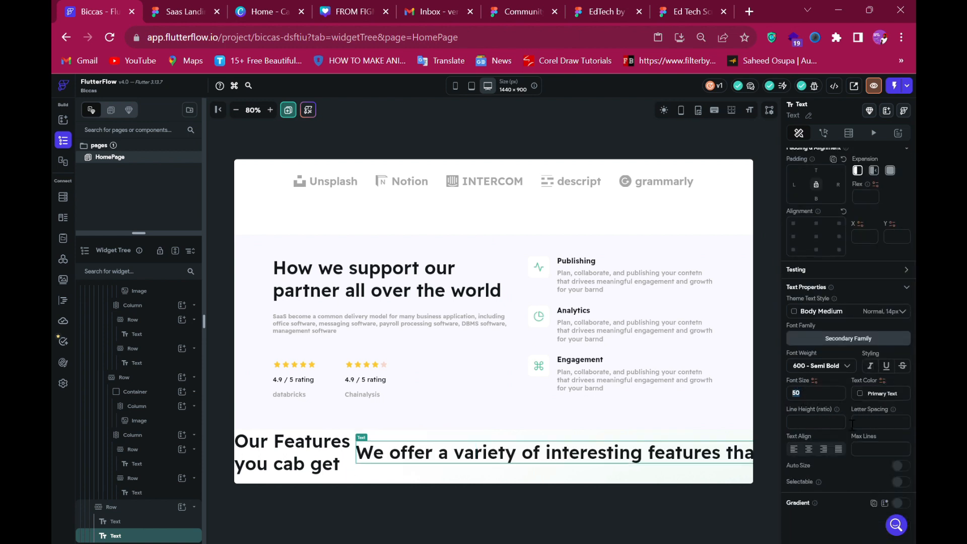
pyautogui.write('1')
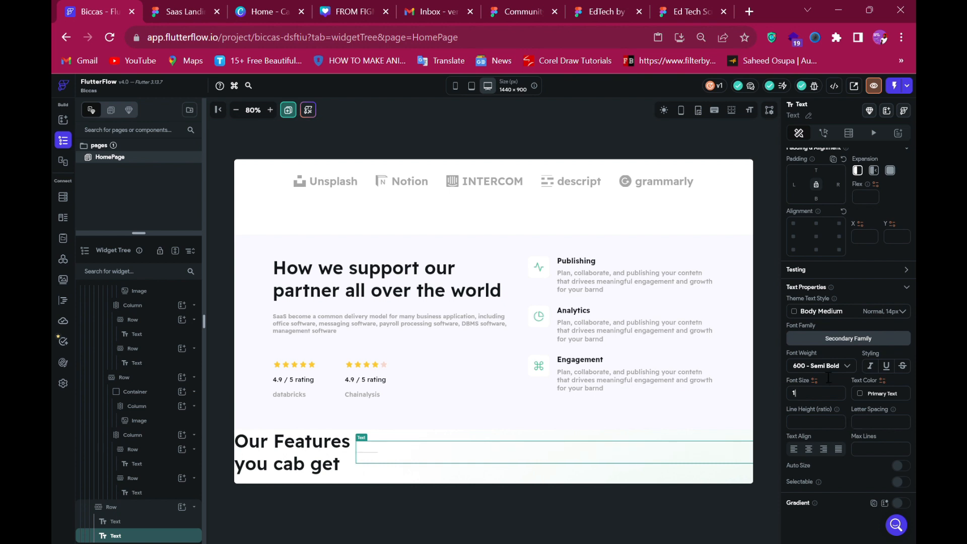
pyautogui.write('4')
pyautogui.click(823, 367)
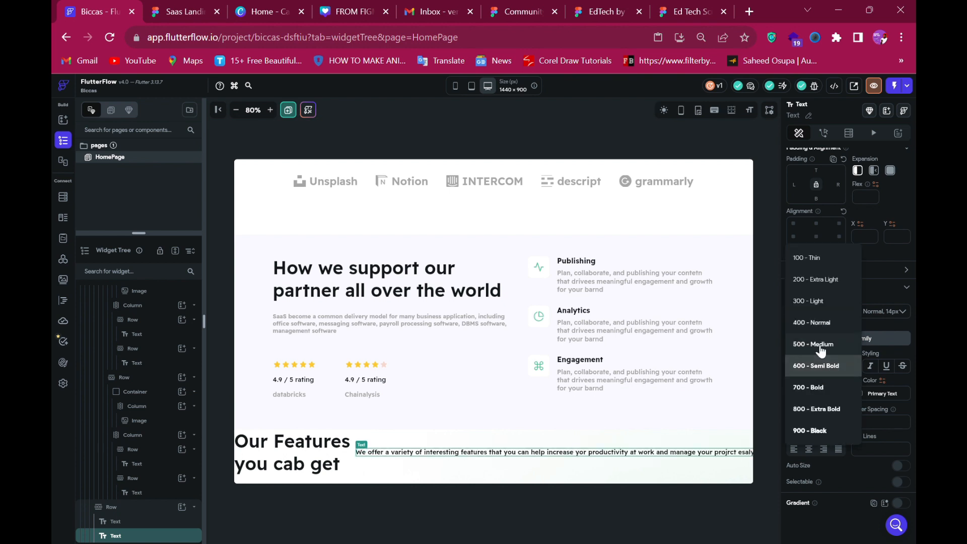
pyautogui.click(821, 345)
# Break the features paragraph into three lines, after "features" and after "productivity".
pyautogui.scroll(3, 811, 302)
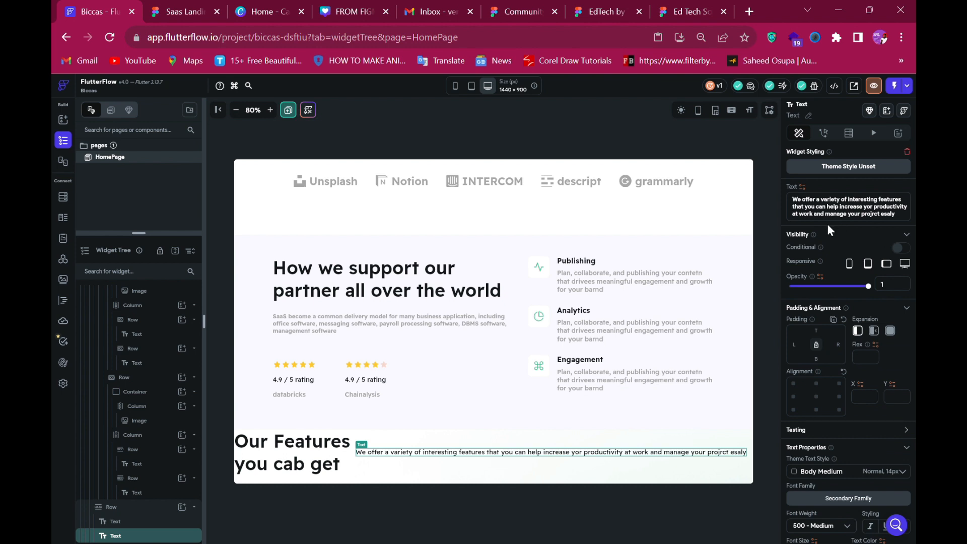
pyautogui.press('Return')
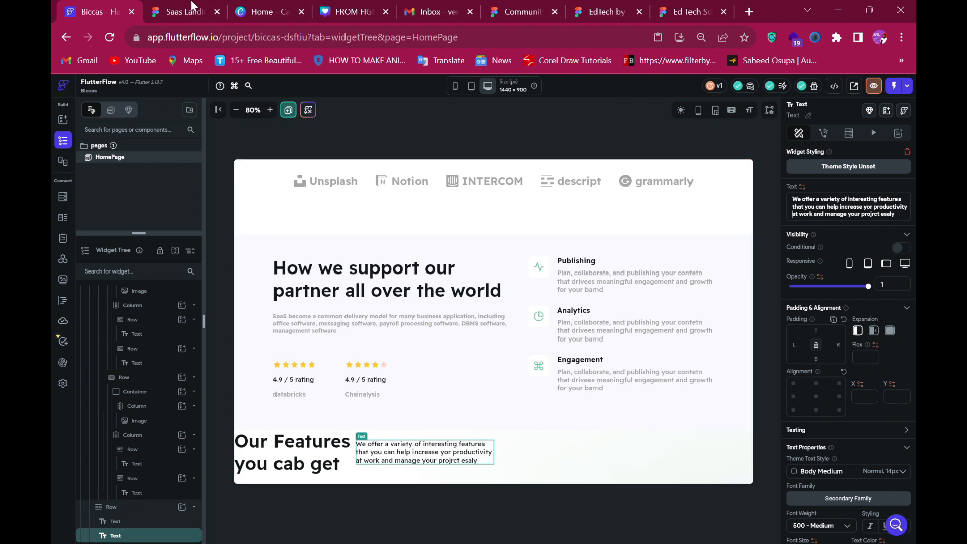
# In Figma, copy the hex colour #A6A6A6 of the paragraph beginning "We offer a variety of interesting features".
pyautogui.click(179, 5)
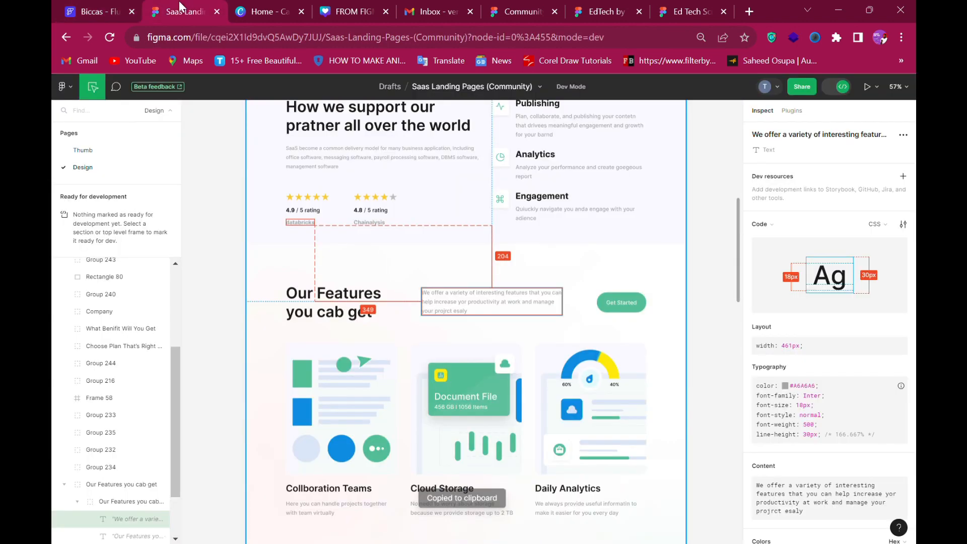
pyautogui.click(68, 7)
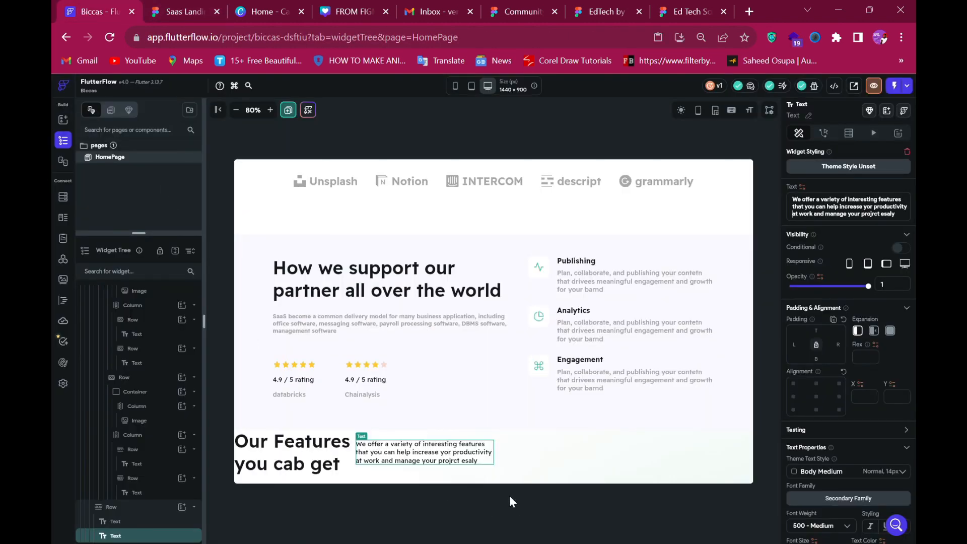
pyautogui.click(167, 9)
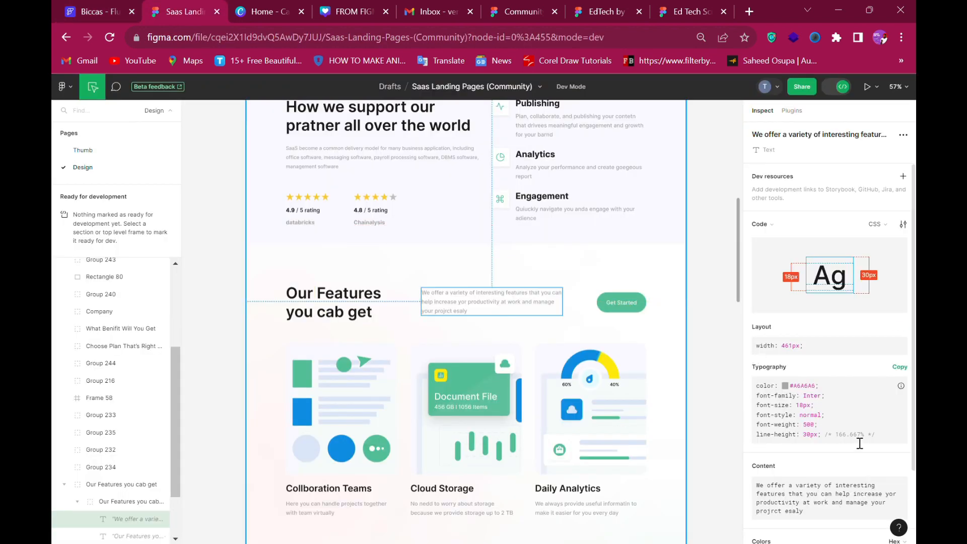
pyautogui.scroll(-3, 860, 443)
pyautogui.click(778, 470)
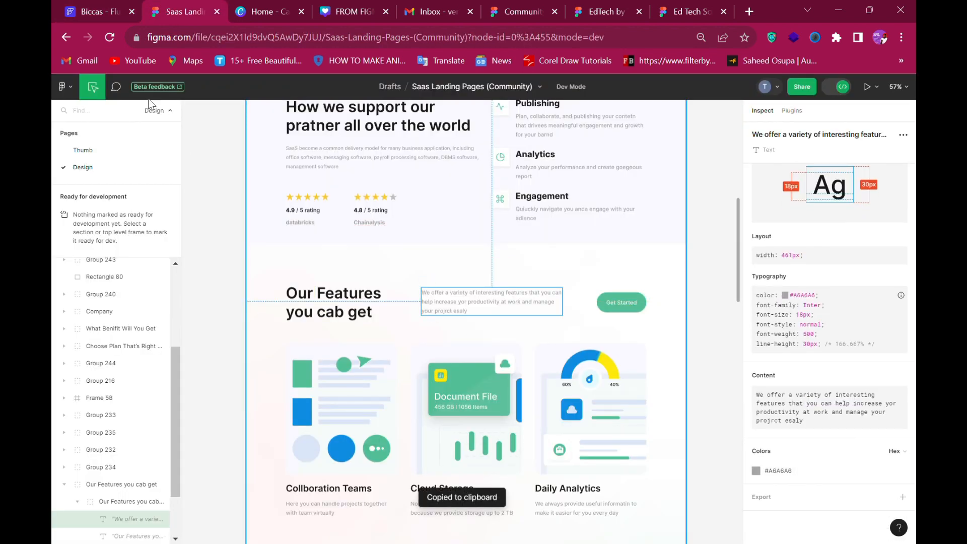
# In FlutterFlow, set the features paragraph's text color to the copied #A6A6A6.
pyautogui.click(89, 13)
pyautogui.scroll(-3, 880, 442)
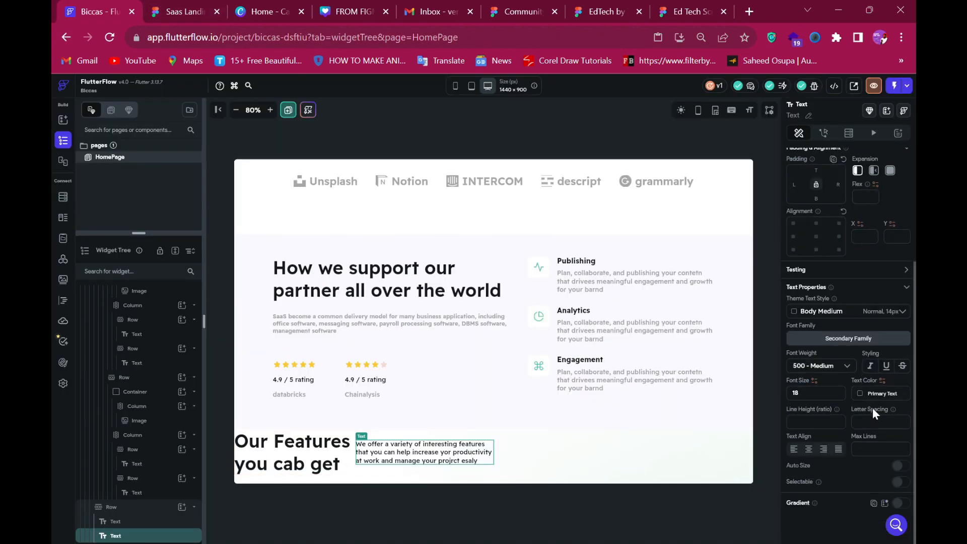
pyautogui.click(882, 394)
pyautogui.hotkey('ctrl', 'v')
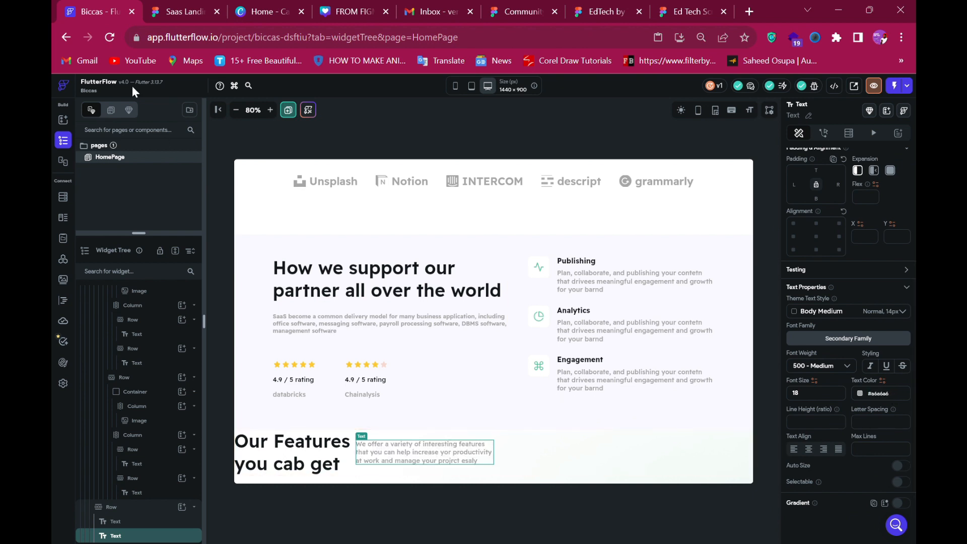
# Check the gap between heading and paragraph in Figma, and set the features paragraph's left padding to 113 in FlutterFlow.
pyautogui.click(174, 10)
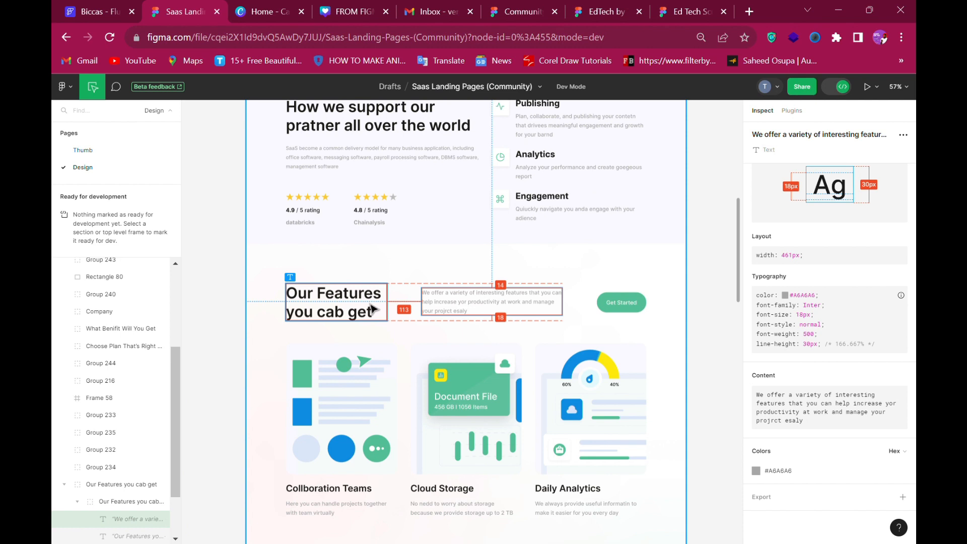
pyautogui.click(93, 11)
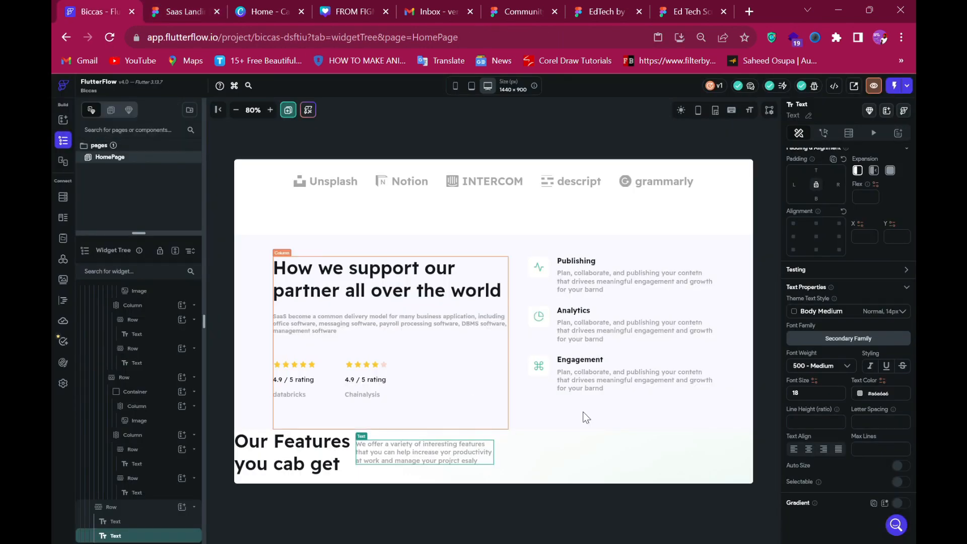
pyautogui.scroll(3, 809, 218)
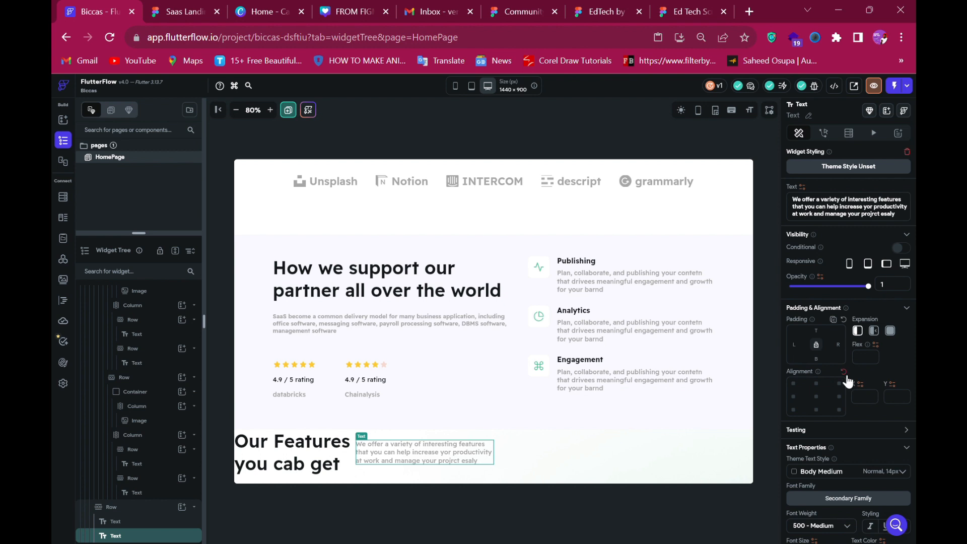
# In Figma, inspect the green button beside the features paragraph and copy its "Get Started" label.
pyautogui.click(184, 11)
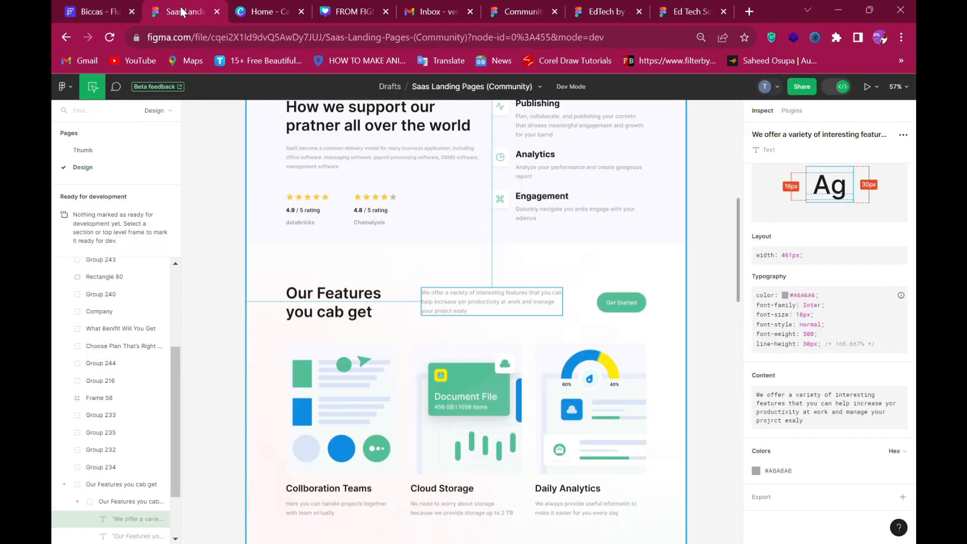
pyautogui.click(649, 302)
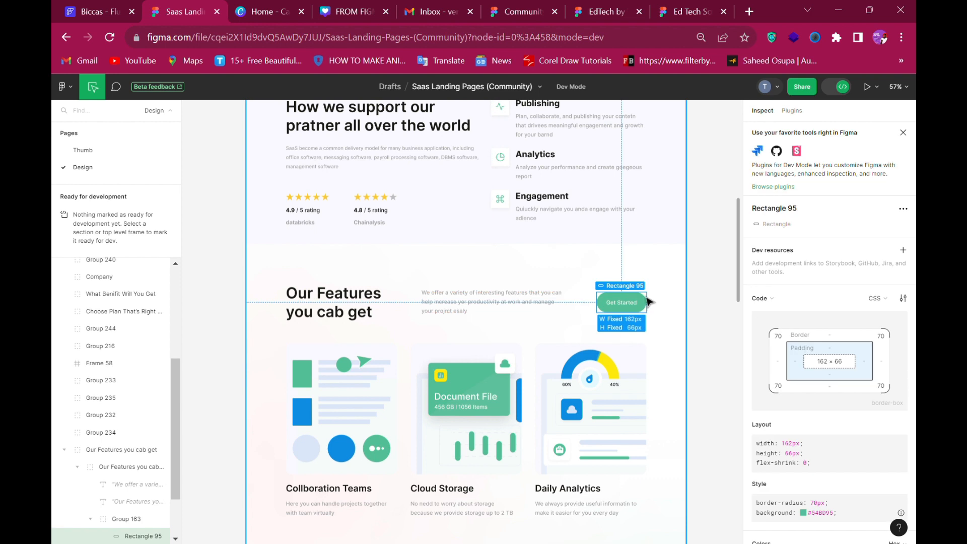
pyautogui.click(636, 311)
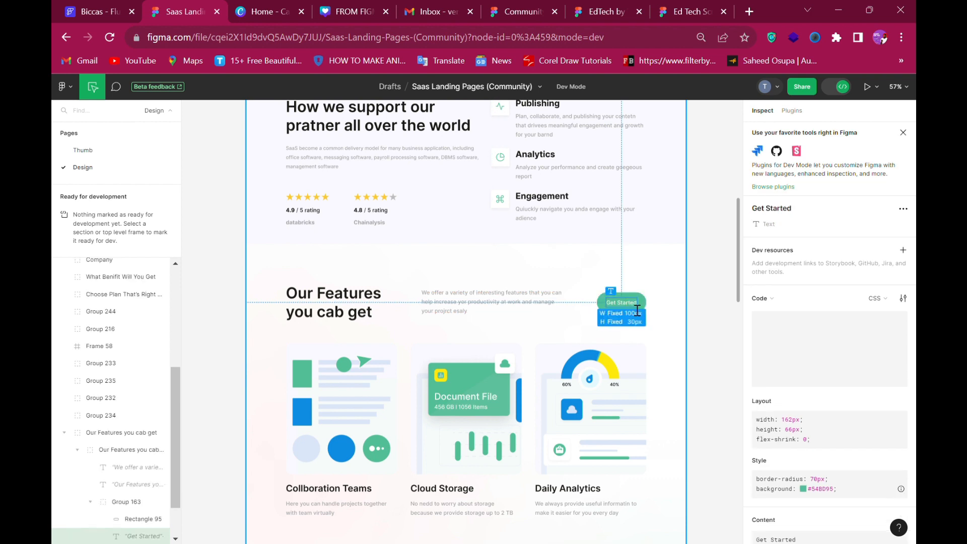
pyautogui.scroll(-3, 811, 385)
pyautogui.click(911, 401)
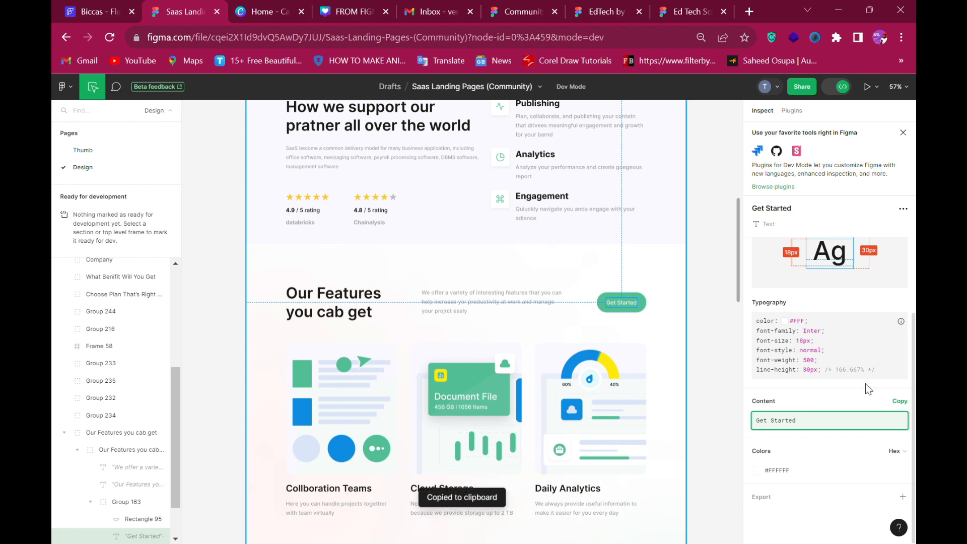
# In FlutterFlow, add a Button widget to the row holding the features heading and paragraph.
pyautogui.click(86, 11)
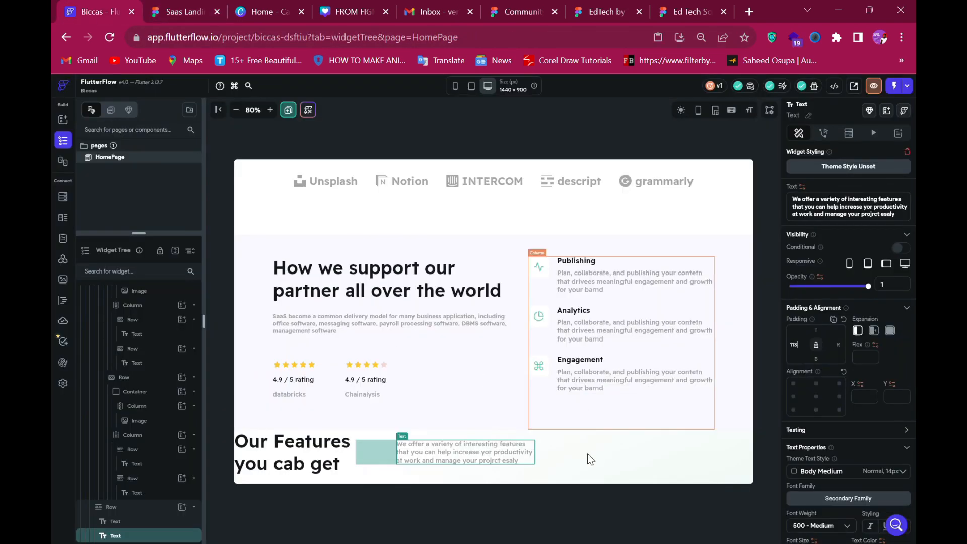
pyautogui.click(187, 505)
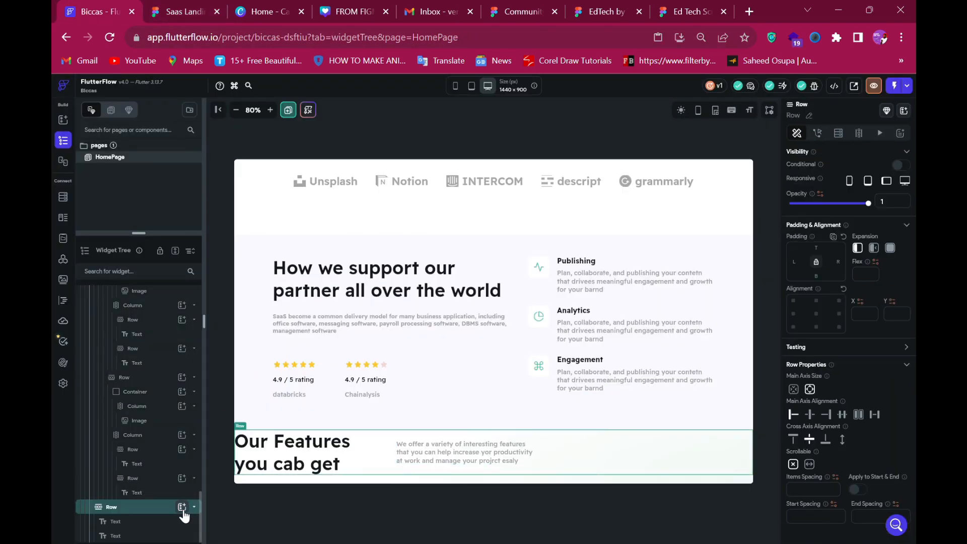
pyautogui.click(182, 508)
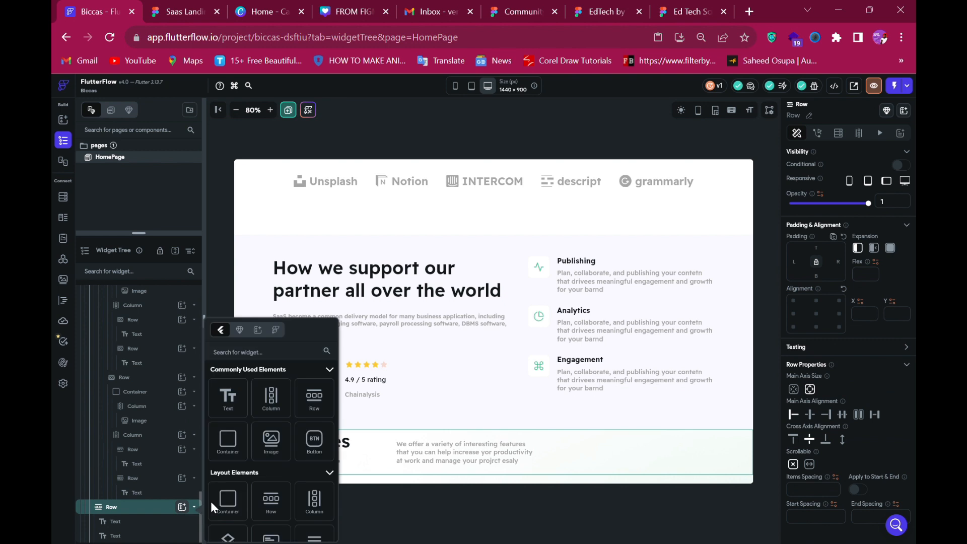
pyautogui.click(314, 442)
# Inspect the green button's dimensions in Figma, and change the new button's text to "Get Started" in FlutterFlow.
pyautogui.click(183, 11)
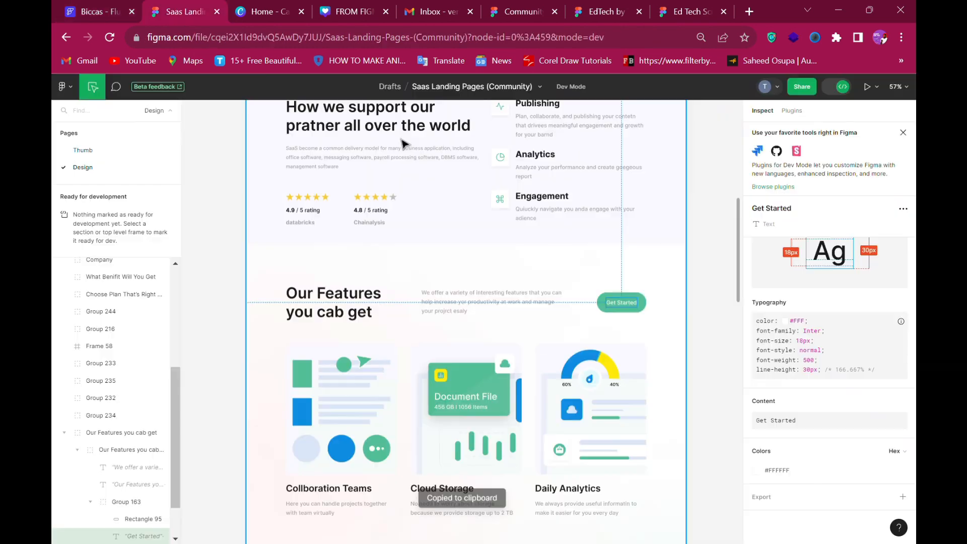
pyautogui.click(644, 300)
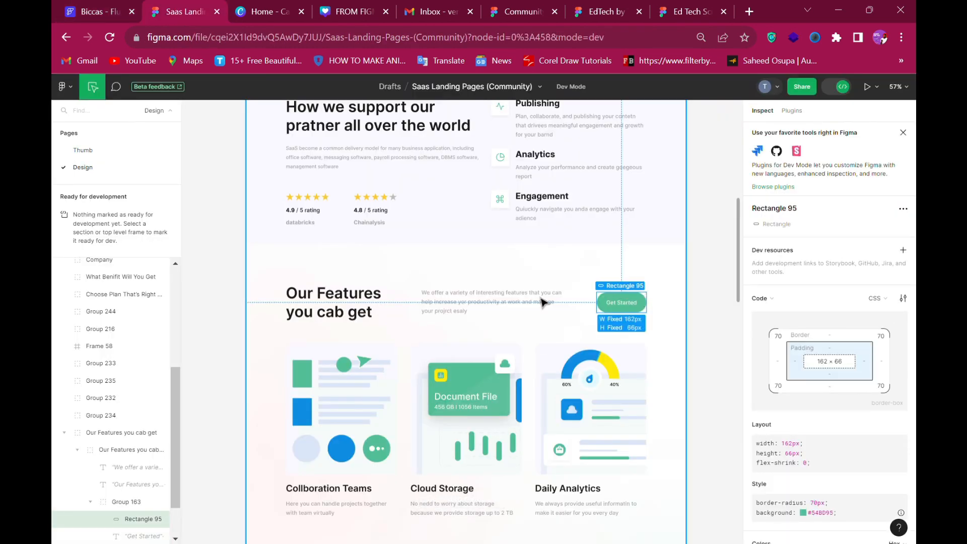
pyautogui.click(96, 13)
pyautogui.scroll(-3, 822, 403)
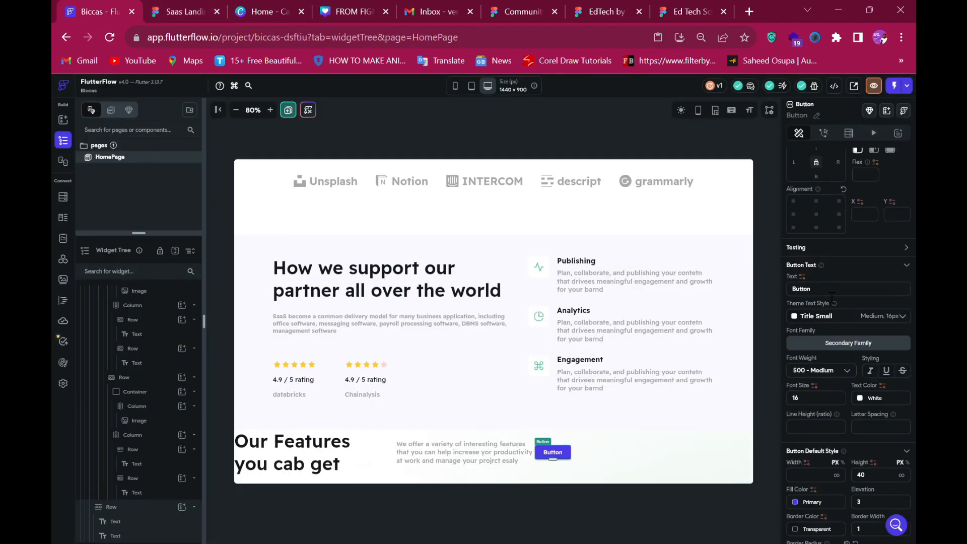
pyautogui.doubleClick(829, 296)
pyautogui.write('Get Started')
# Set the Get Started button's width to 162 px, its height to 66 px and its border radius to 70.
pyautogui.scroll(-3, 806, 456)
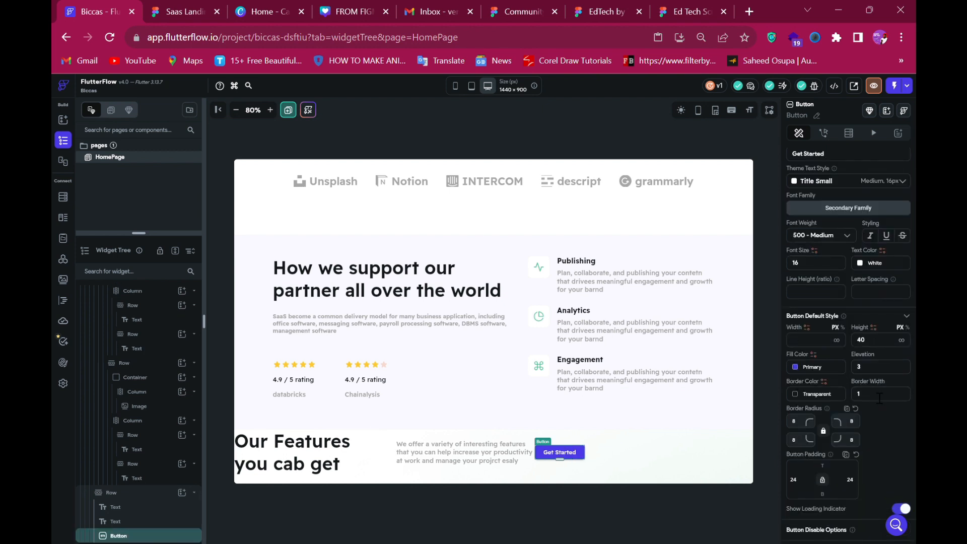
pyautogui.write('162')
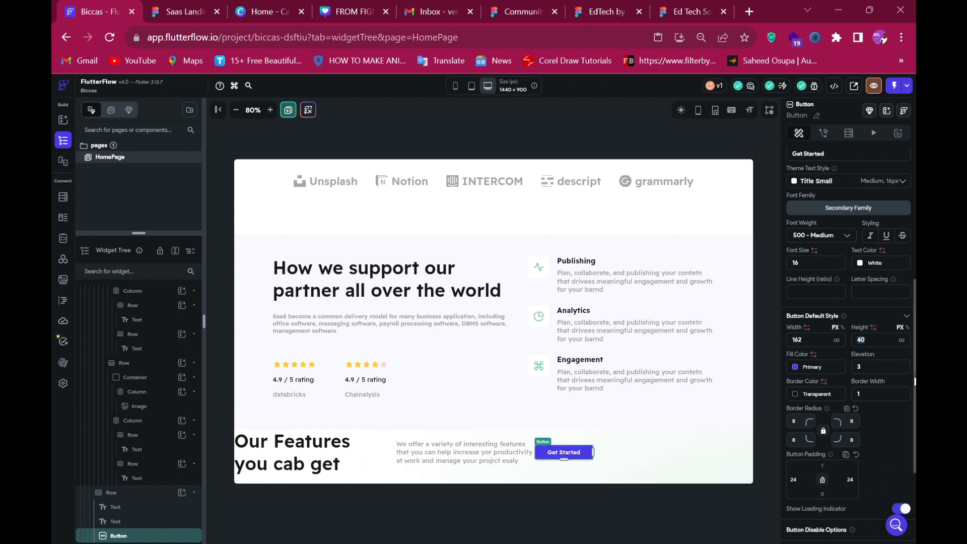
pyautogui.write('66')
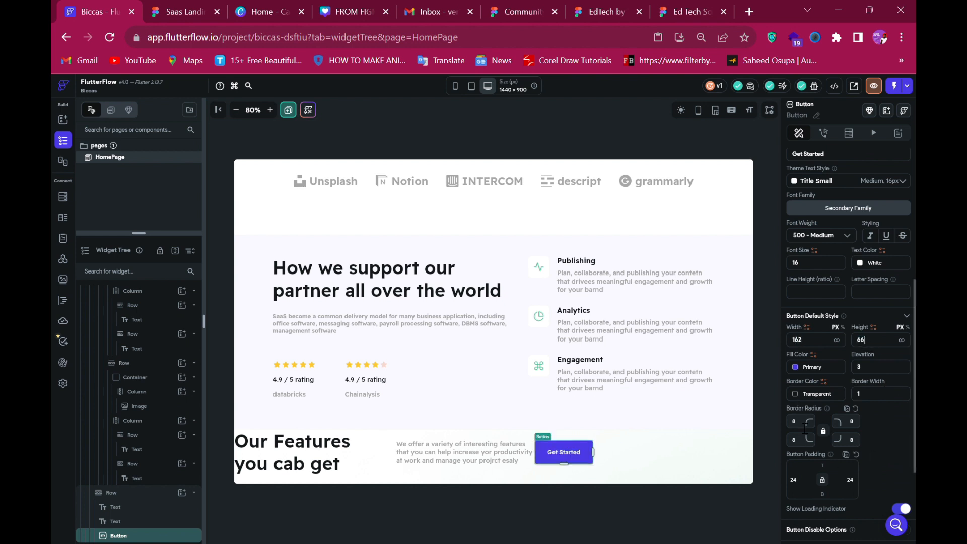
pyautogui.click(804, 425)
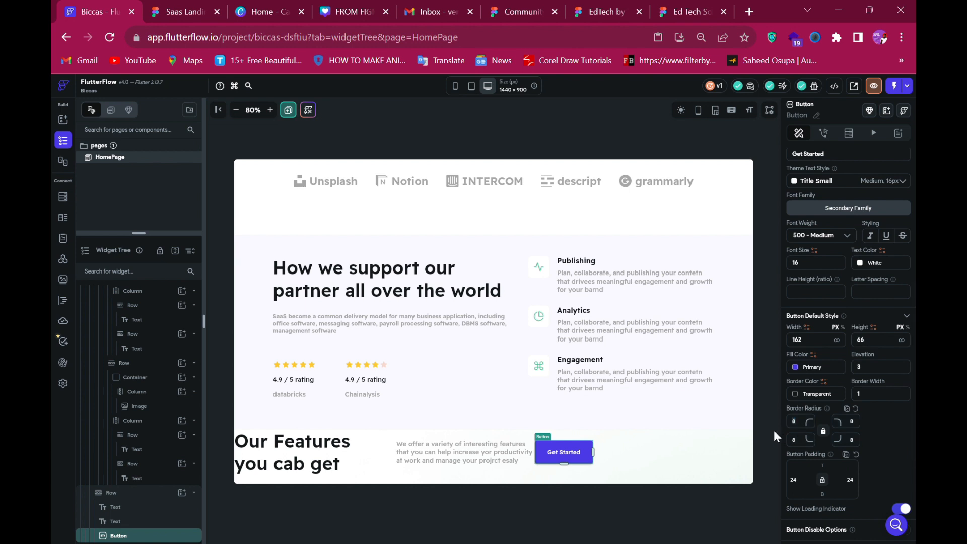
pyautogui.write('7')
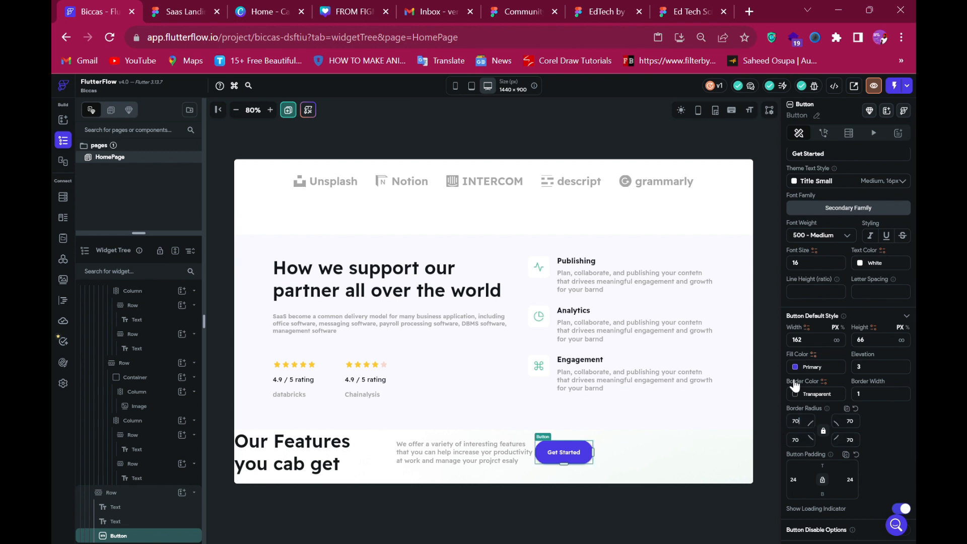
pyautogui.write('0')
# Copy the green button's colour #54BD95 from Figma and apply it as the Get Started button's fill color in FlutterFlow.
pyautogui.click(802, 372)
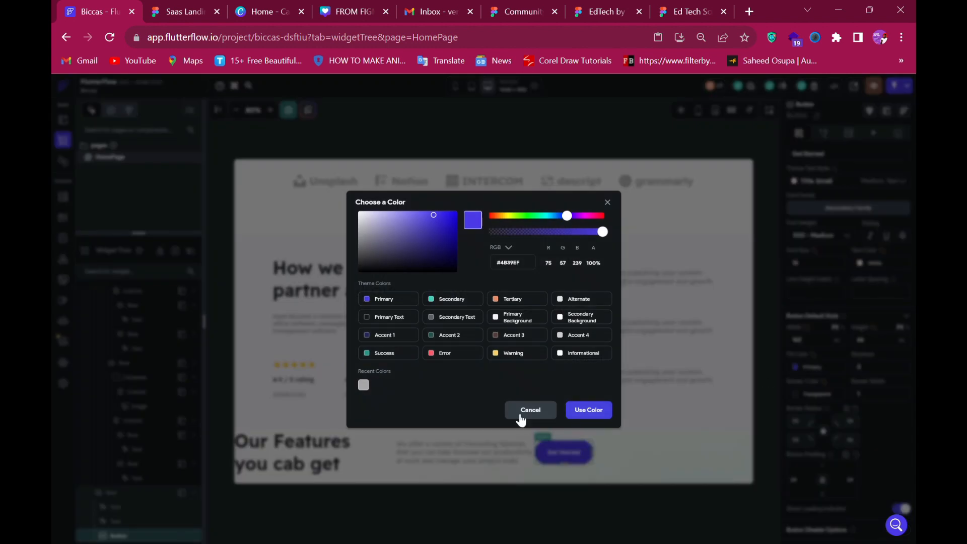
pyautogui.click(384, 354)
pyautogui.click(184, 4)
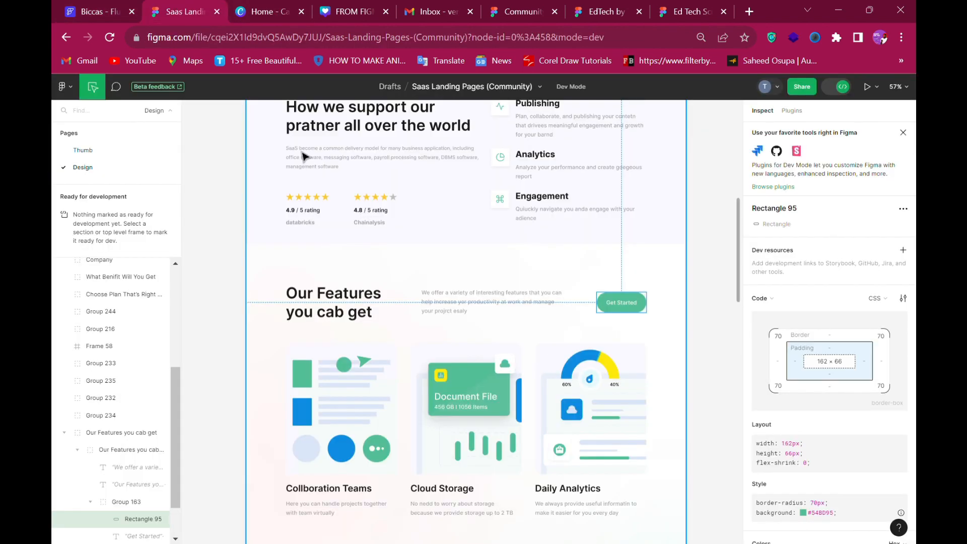
pyautogui.scroll(-2, 848, 442)
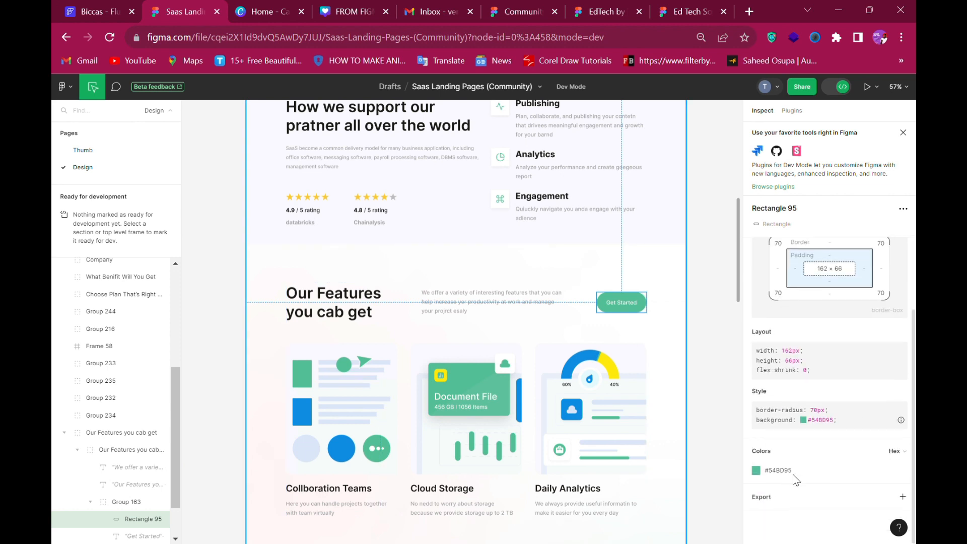
pyautogui.click(777, 471)
pyautogui.click(104, 13)
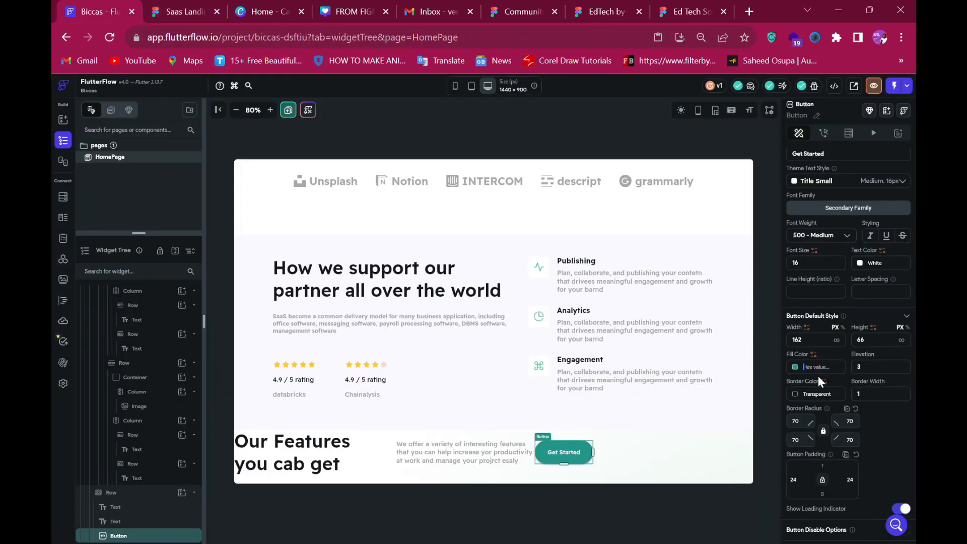
pyautogui.hotkey('ctrl', 'v')
# Check the green button's spacing in Figma, and set the Get Started button's left padding to 113 in FlutterFlow.
pyautogui.click(166, 12)
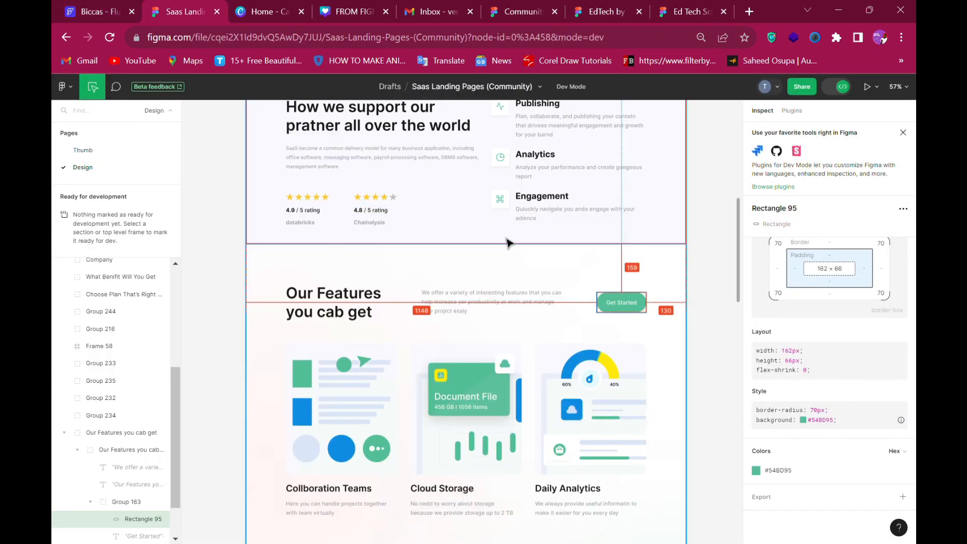
pyautogui.click(63, 12)
pyautogui.scroll(5, 810, 261)
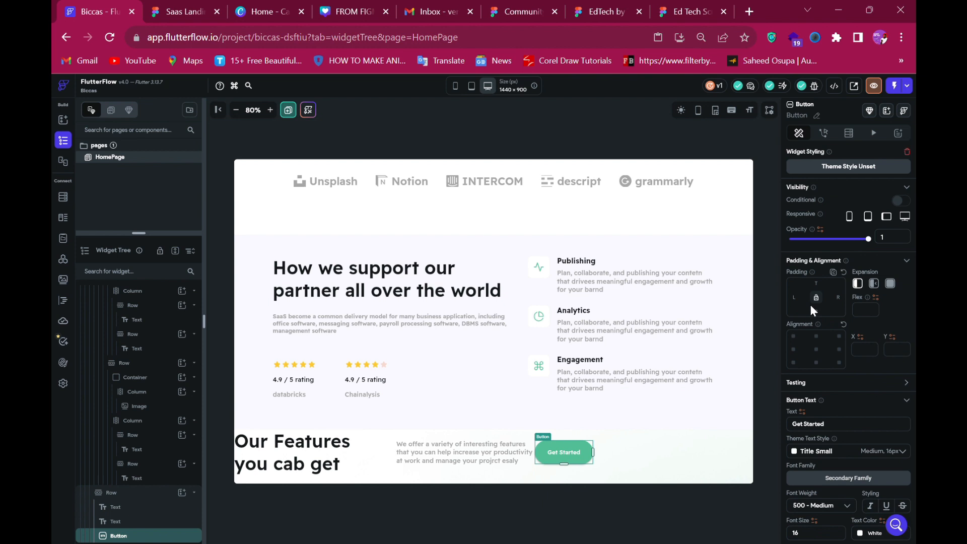
# Check the "Our Features you cab get" heading's spacing in Figma, and set the heading's left padding to 130 in FlutterFlow.
pyautogui.click(159, 4)
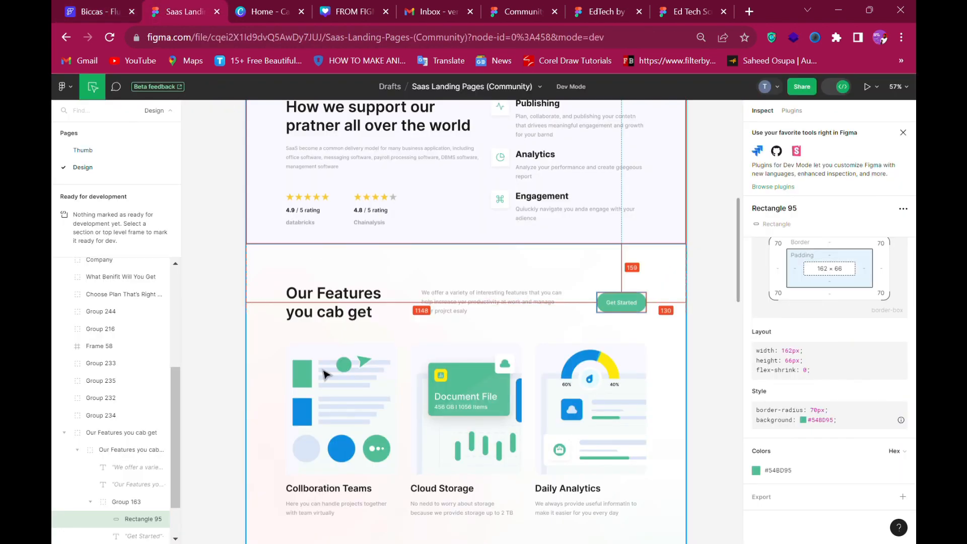
pyautogui.click(303, 310)
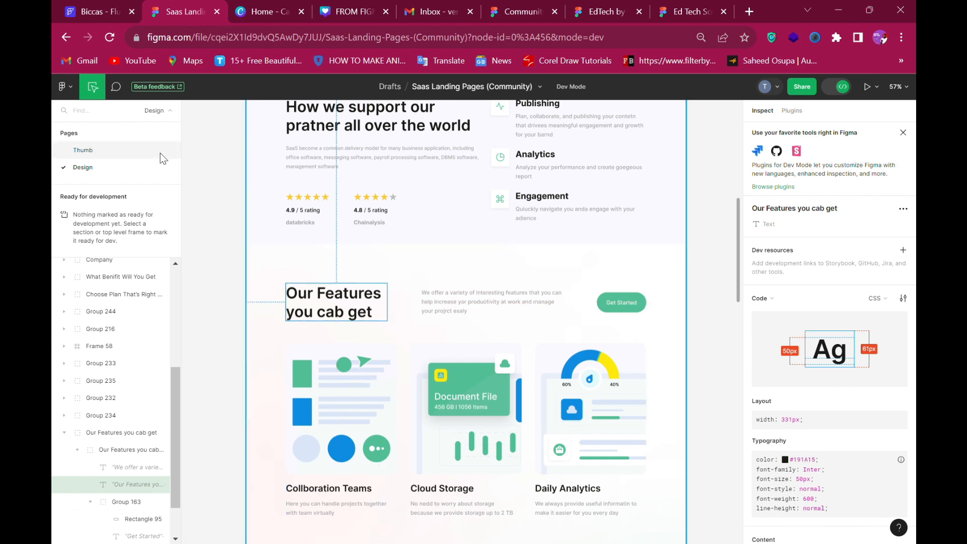
pyautogui.click(76, 10)
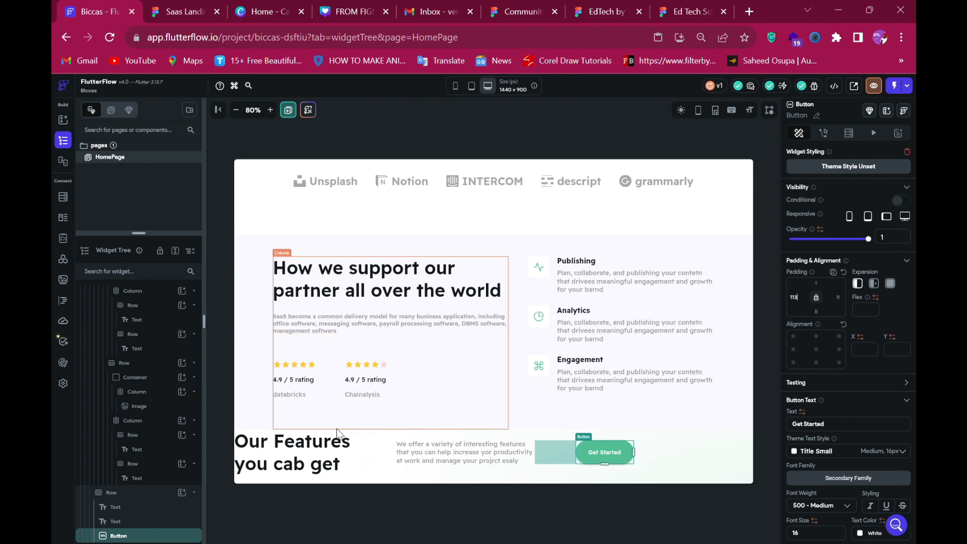
pyautogui.click(301, 454)
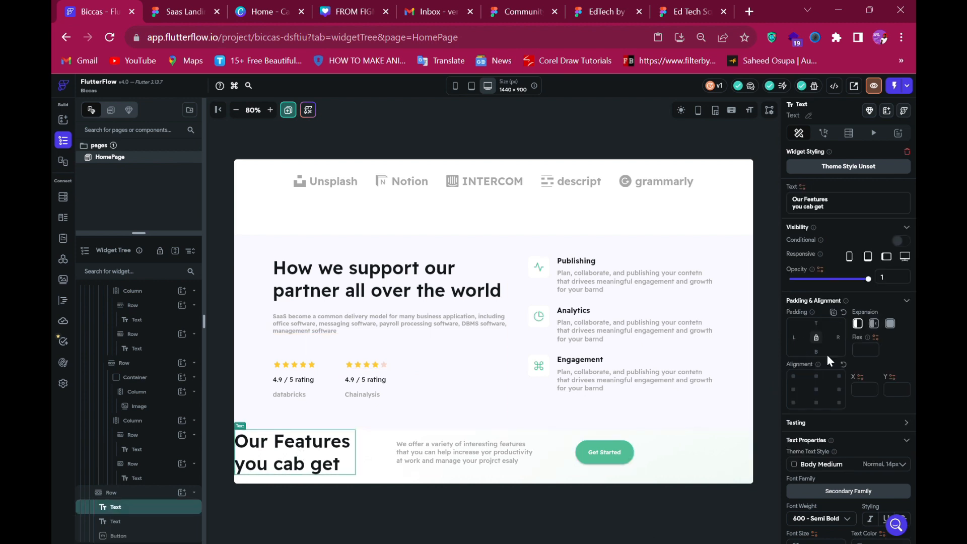
pyautogui.write('13')
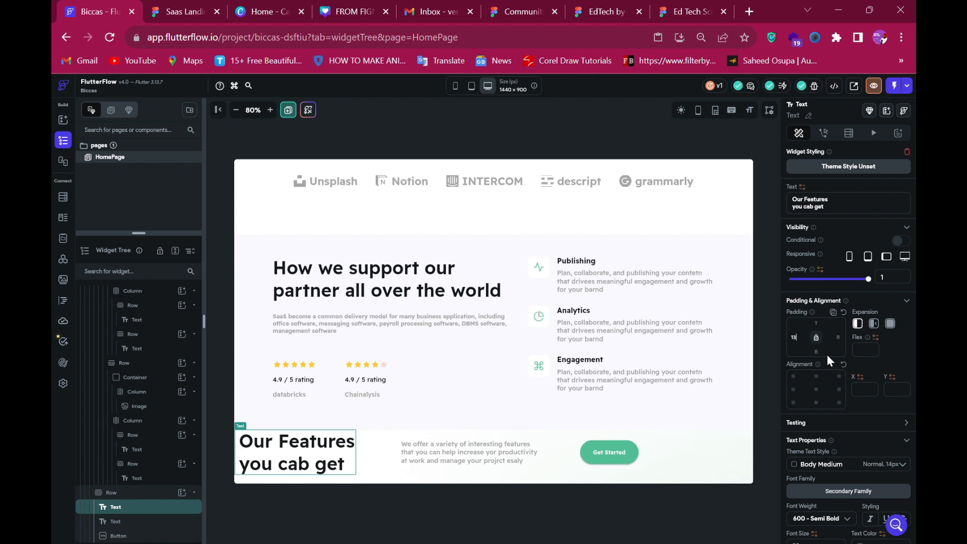
pyautogui.write('0')
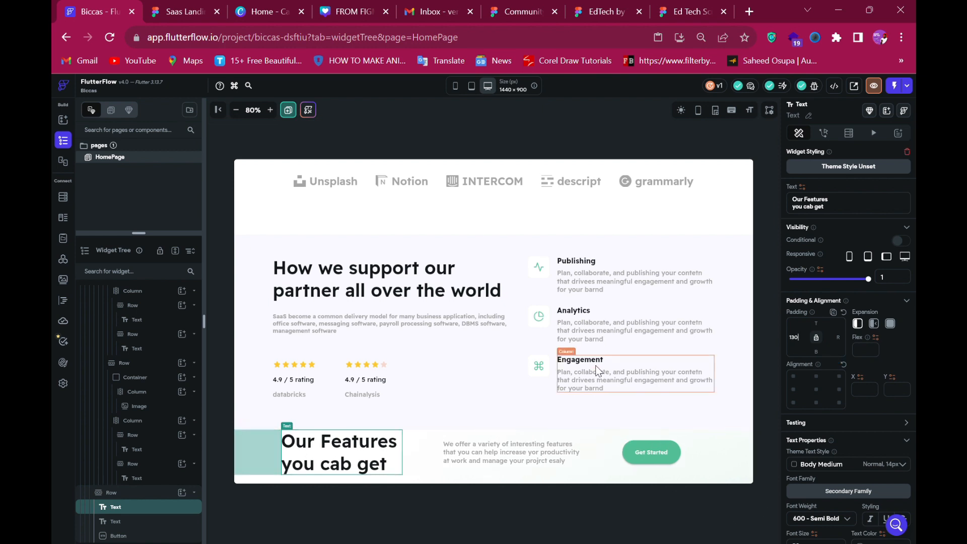
# Refer to the section in Figma, and set the top padding of the heading and Get Started button's row to 130 in FlutterFlow.
pyautogui.scroll(-1, 541, 370)
pyautogui.click(153, 7)
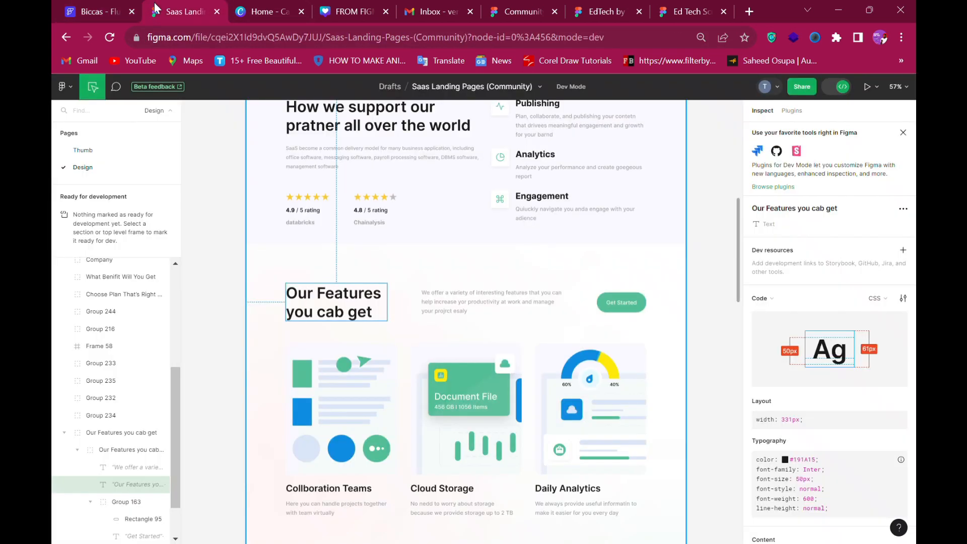
pyautogui.click(114, 11)
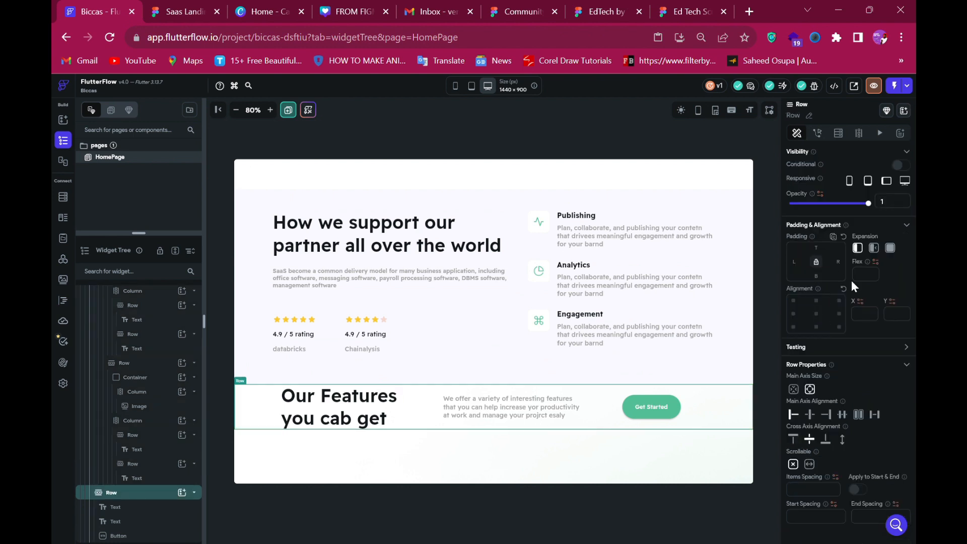
pyautogui.write('130')
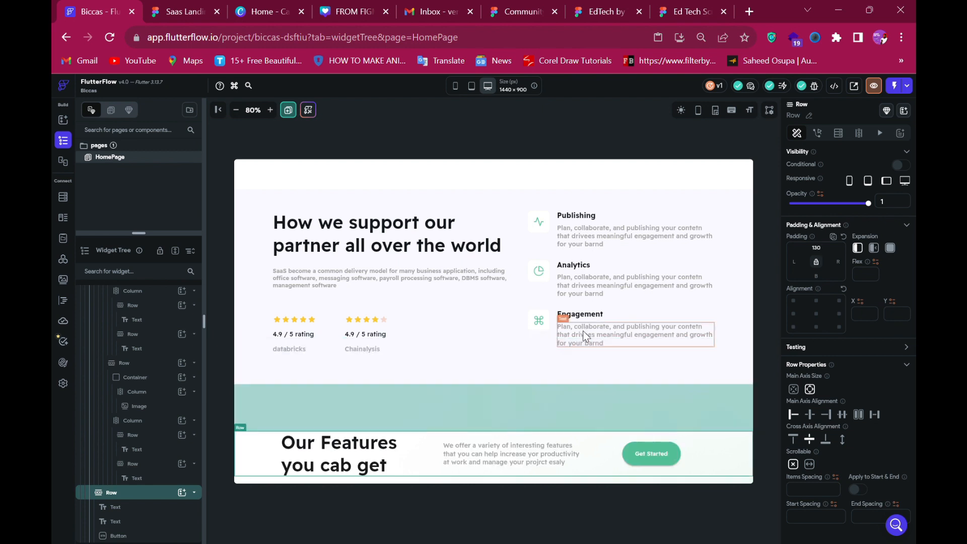
pyautogui.scroll(-1, 446, 327)
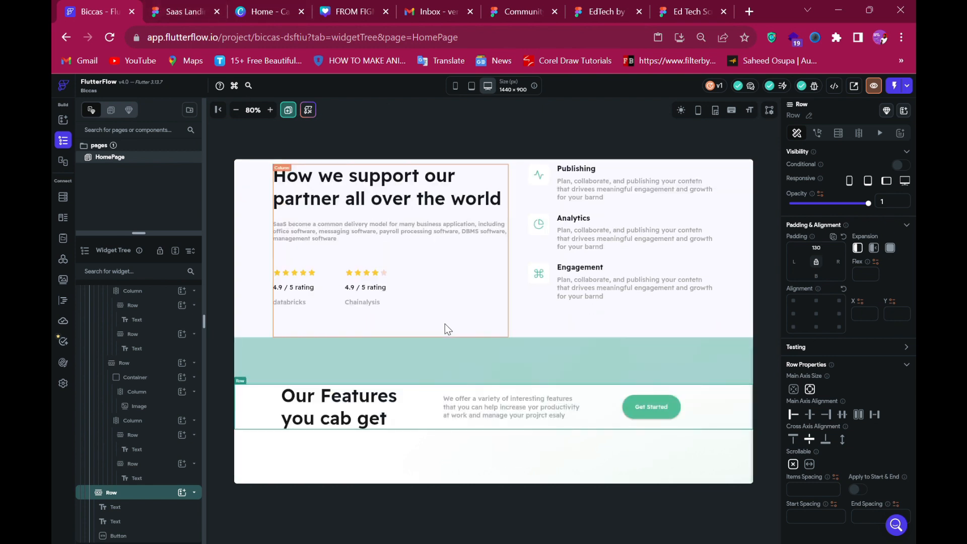
# Check the feature cards' layout in Figma, and add a new row to the page's main column in FlutterFlow.
pyautogui.click(182, 12)
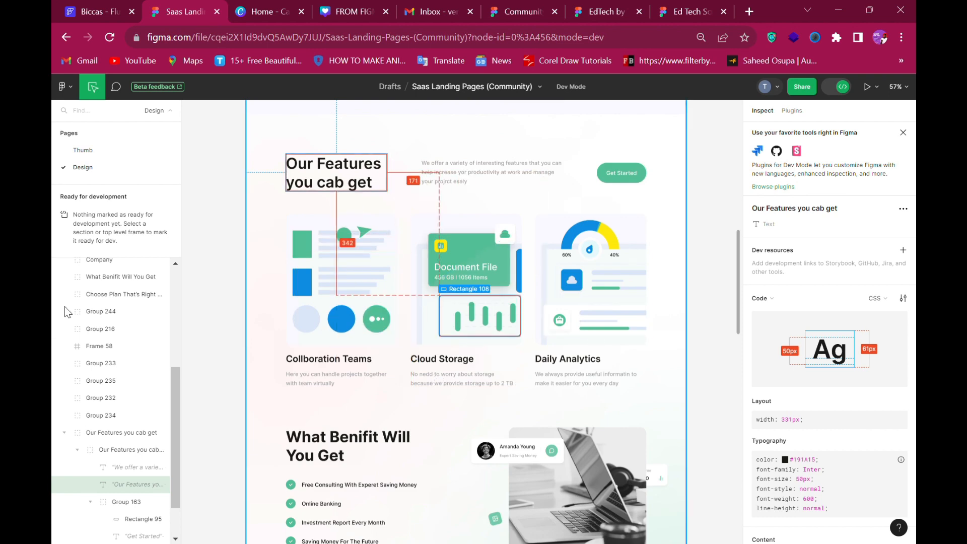
pyautogui.click(92, 12)
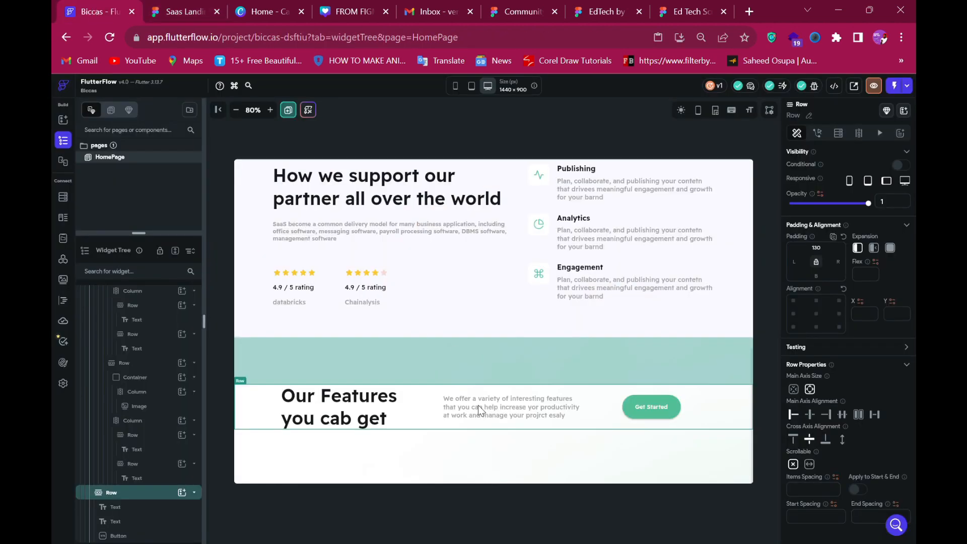
pyautogui.click(424, 464)
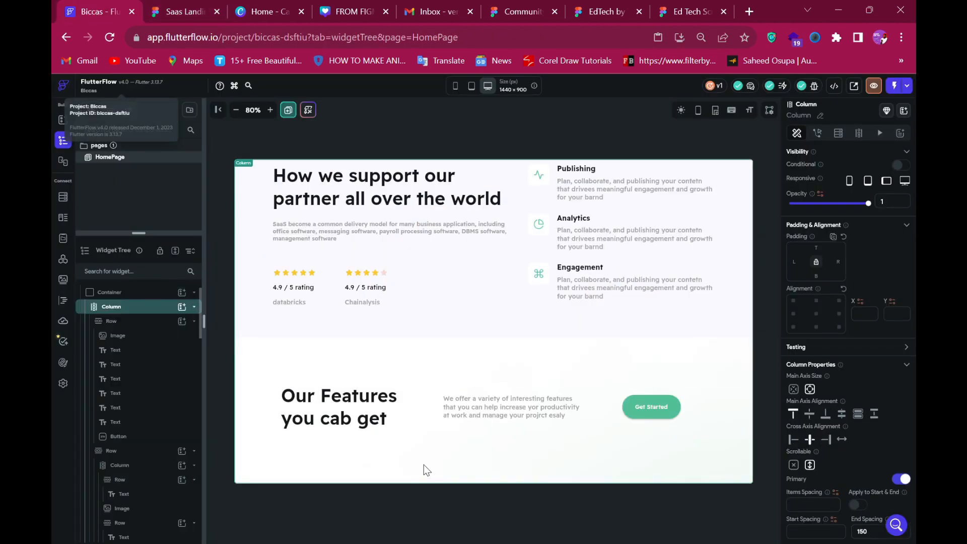
pyautogui.click(190, 308)
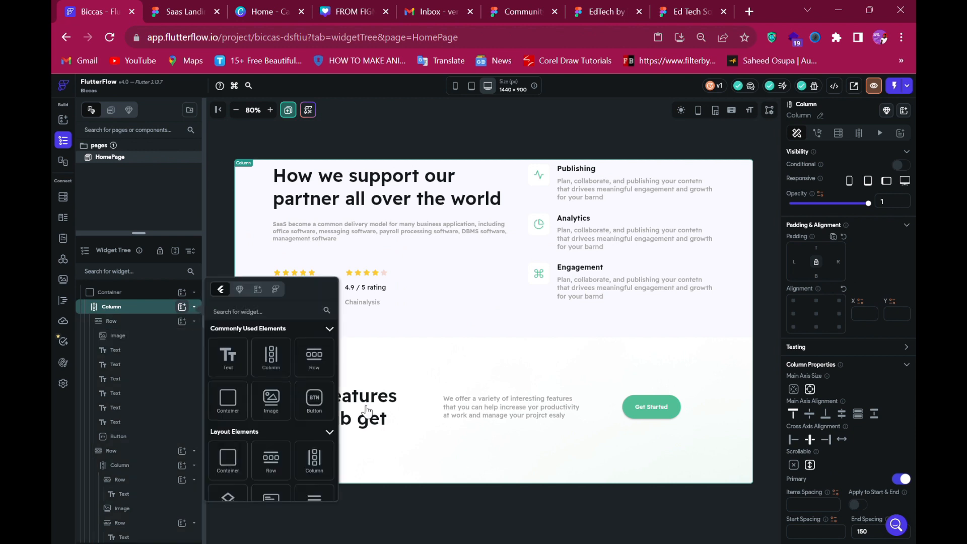
# Switch Figma from Dev Mode to design mode and export the Collboration Teams illustration frame as a 1x PNG.
pyautogui.click(177, 17)
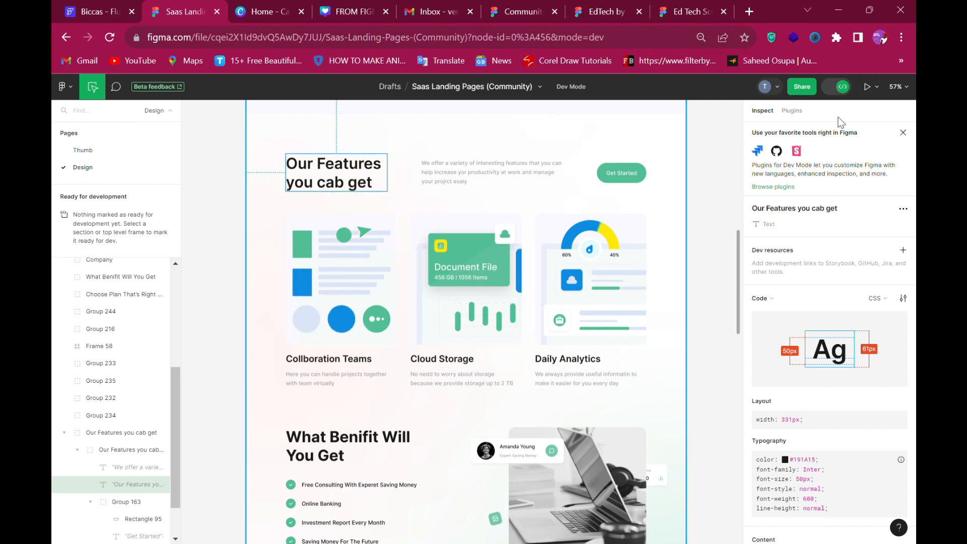
pyautogui.click(843, 96)
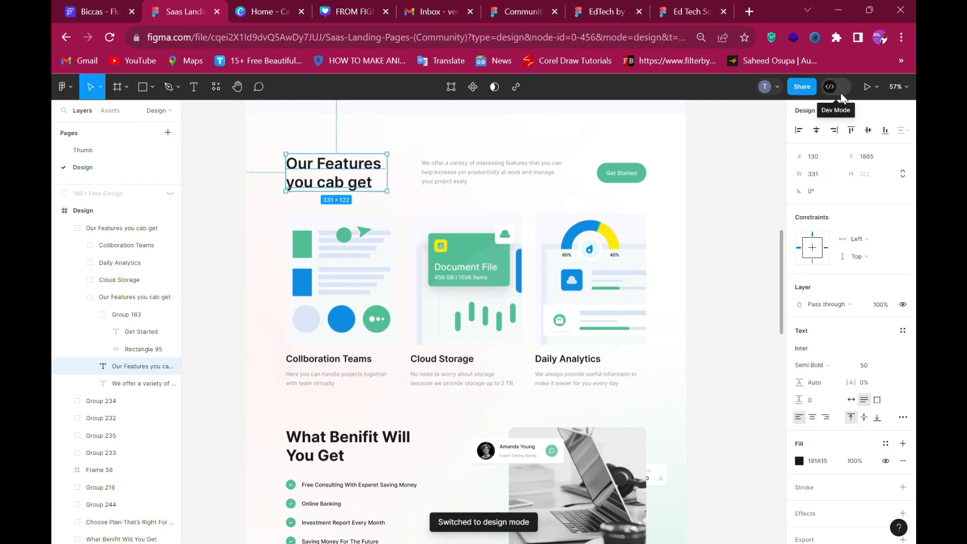
pyautogui.click(362, 295)
pyautogui.scroll(-3, 847, 438)
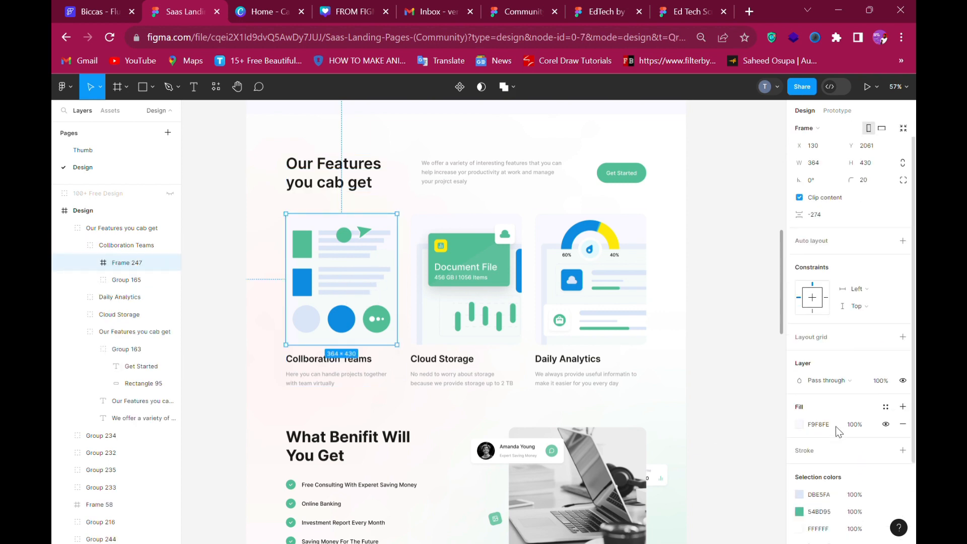
pyautogui.click(805, 509)
pyautogui.scroll(-2, 826, 511)
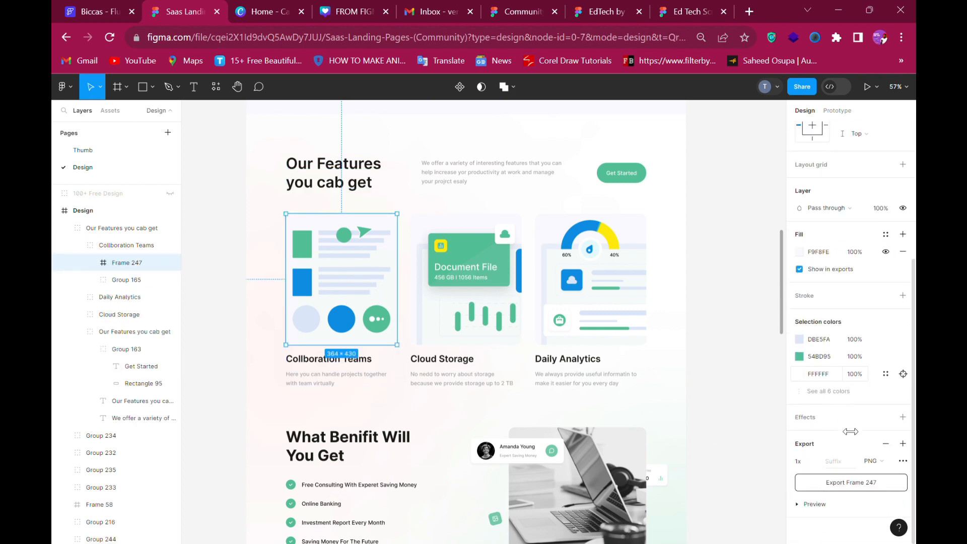
pyautogui.click(833, 509)
pyautogui.scroll(-2, 848, 403)
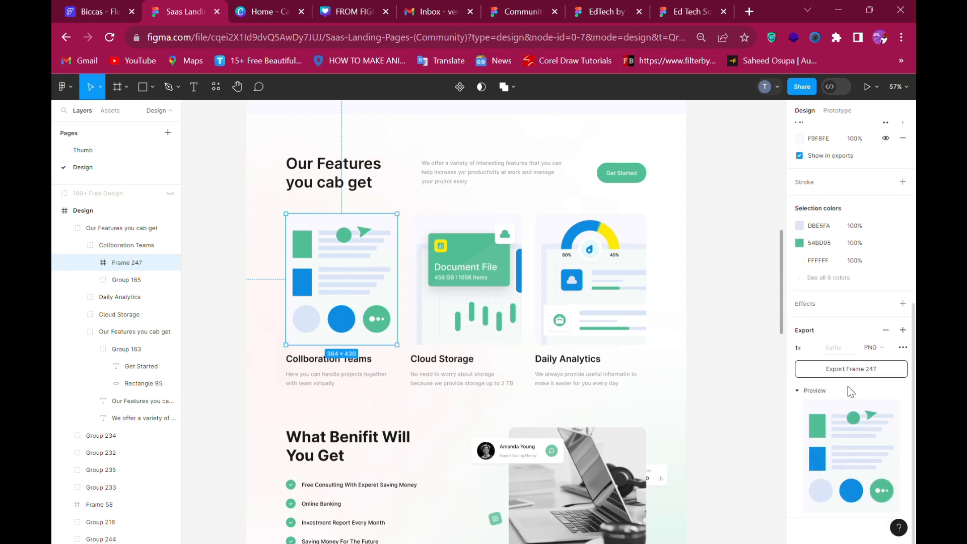
pyautogui.click(852, 373)
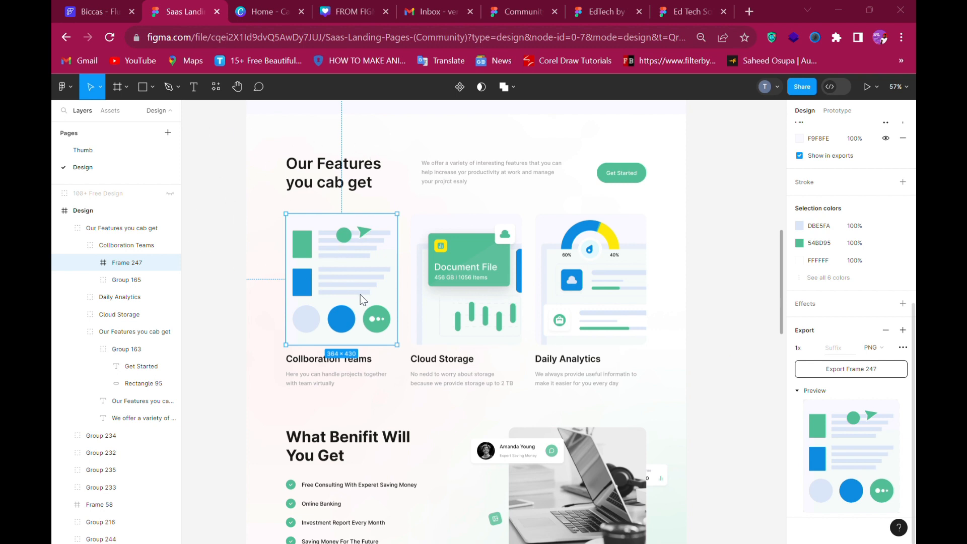
# Export the Cloud Storage and Daily Analytics illustration frames as 1x PNG images.
pyautogui.click(468, 284)
pyautogui.click(468, 284)
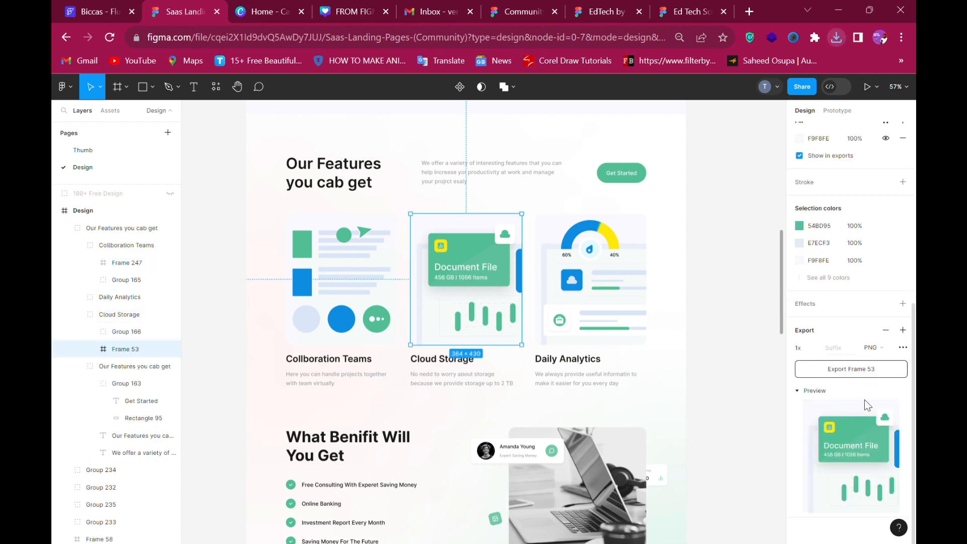
pyautogui.click(863, 376)
pyautogui.click(584, 286)
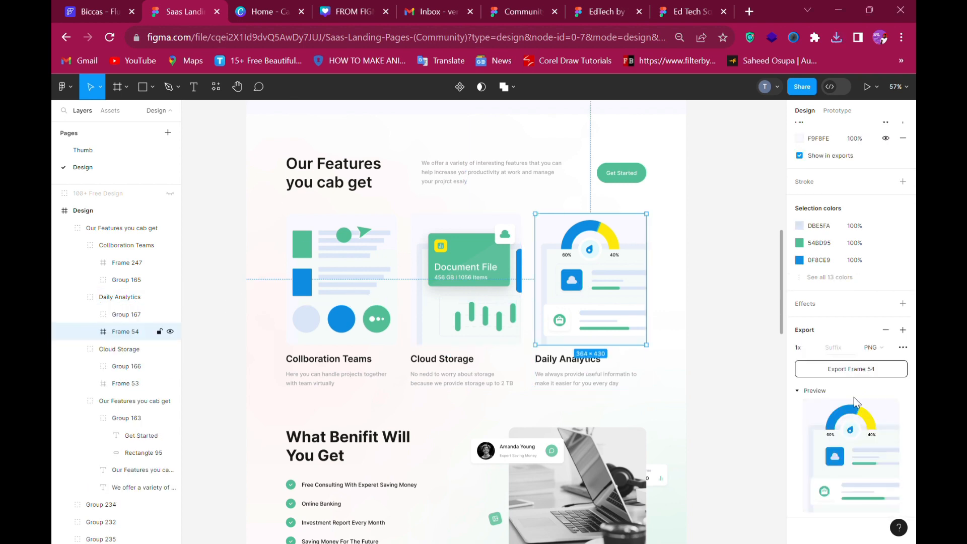
pyautogui.click(863, 373)
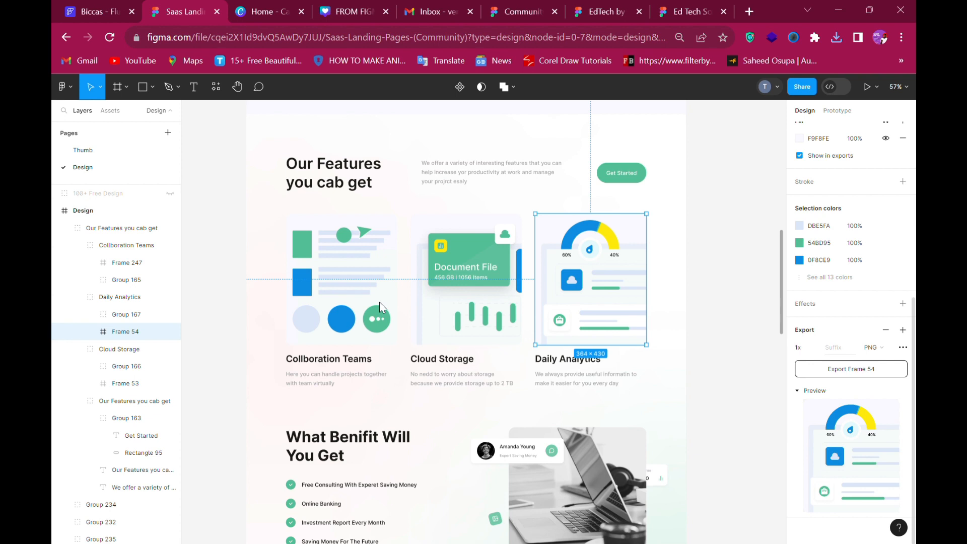
# Open the media upload in FlutterFlow, look through the project assets for the feature card illustrations, and return to the widget tree.
pyautogui.click(93, 12)
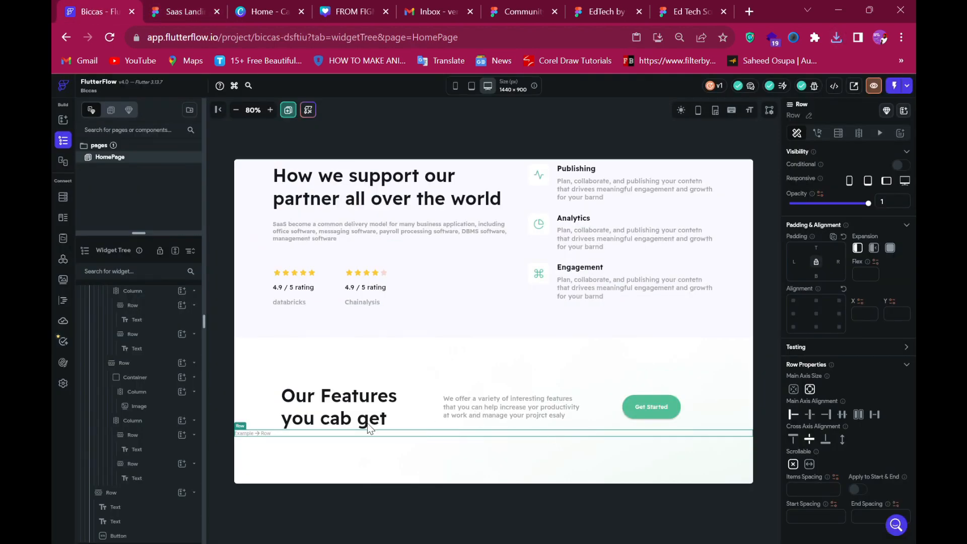
pyautogui.click(63, 280)
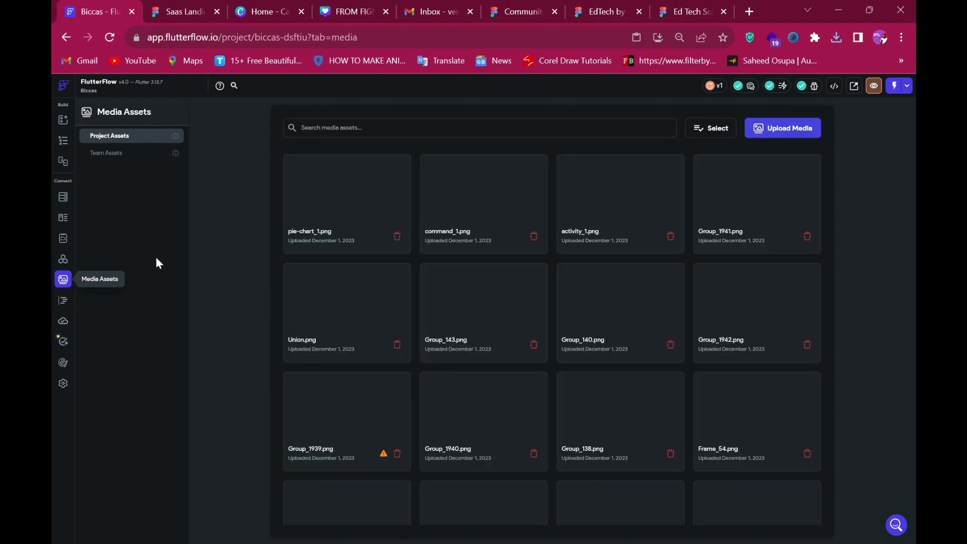
pyautogui.click(787, 136)
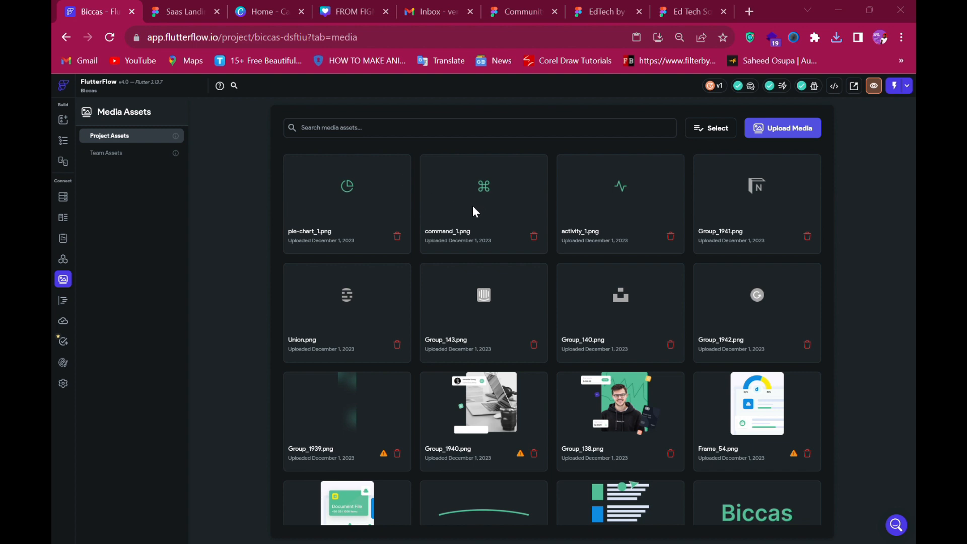
pyautogui.scroll(-1, 706, 362)
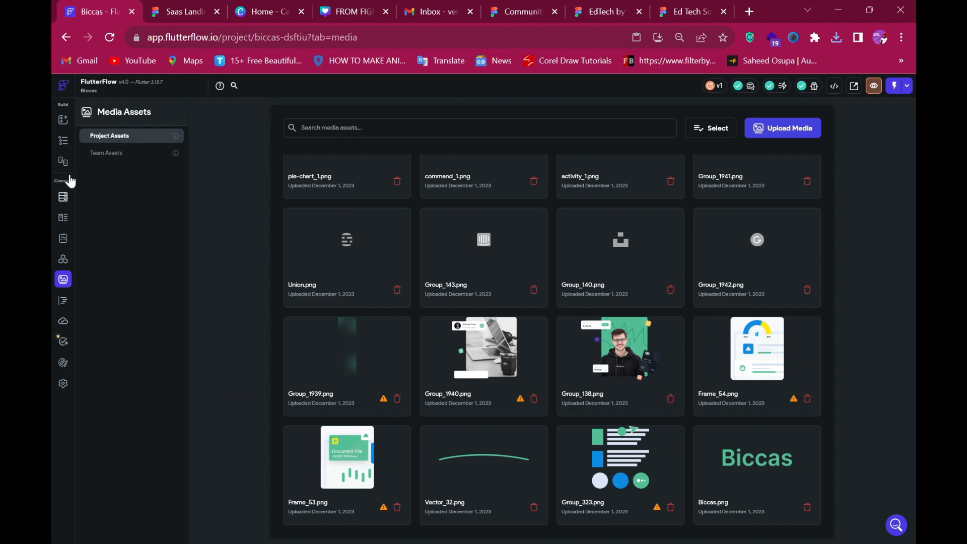
pyautogui.click(63, 141)
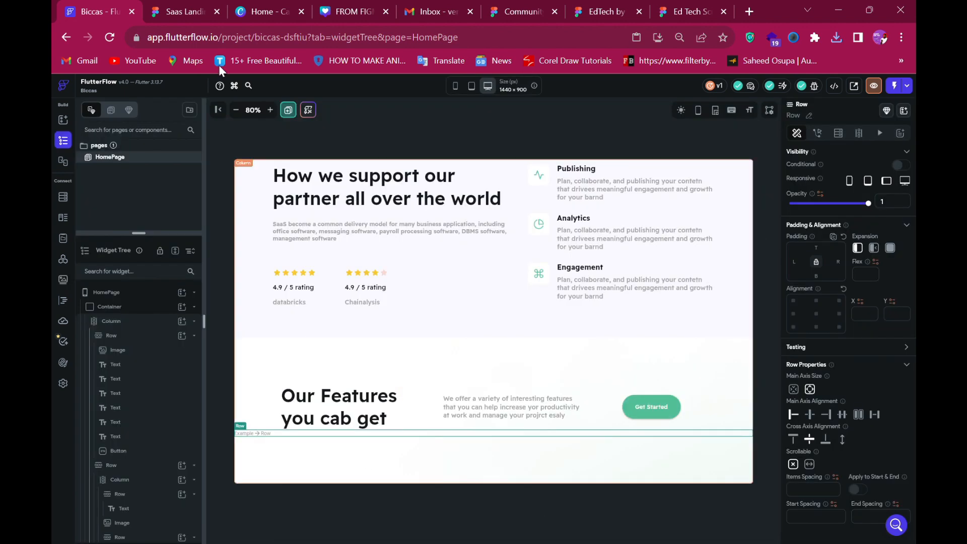
# Check the Collboration Teams card's structure in Figma, and add a column to the new empty row in FlutterFlow.
pyautogui.click(179, 12)
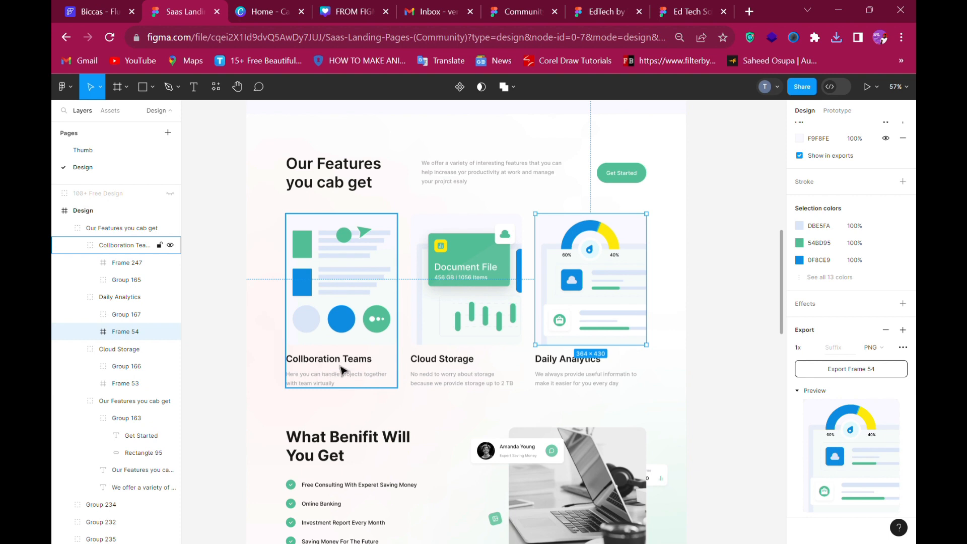
pyautogui.click(96, 11)
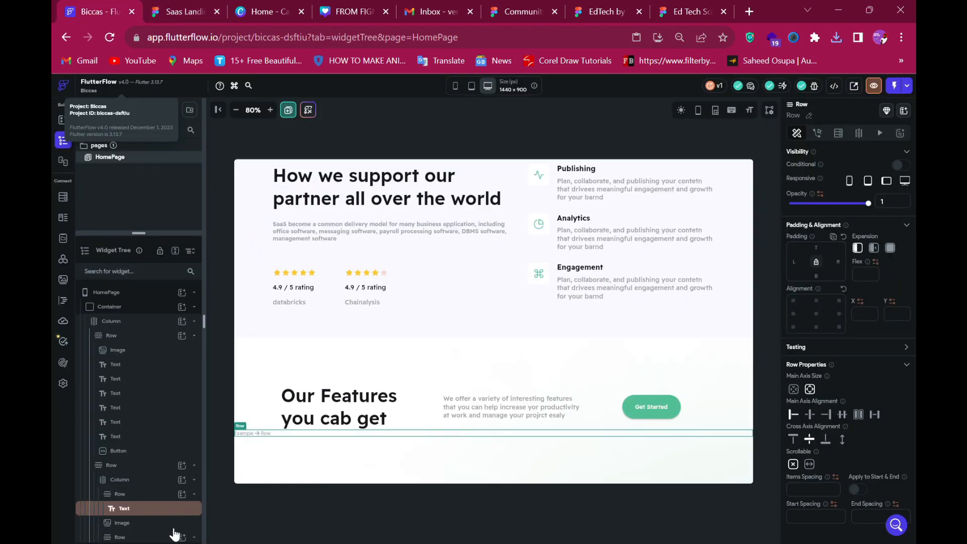
pyautogui.scroll(-5, 175, 491)
pyautogui.scroll(-2, 177, 518)
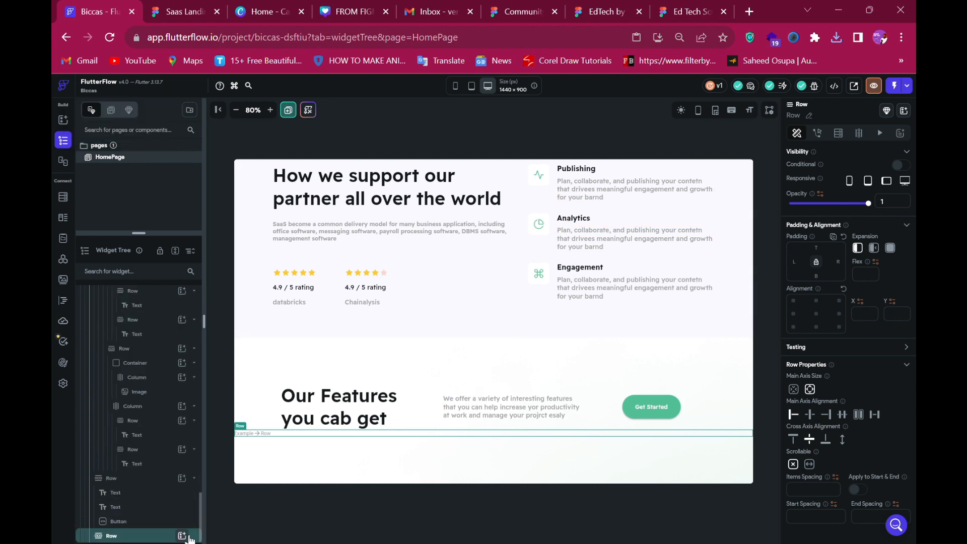
pyautogui.click(182, 536)
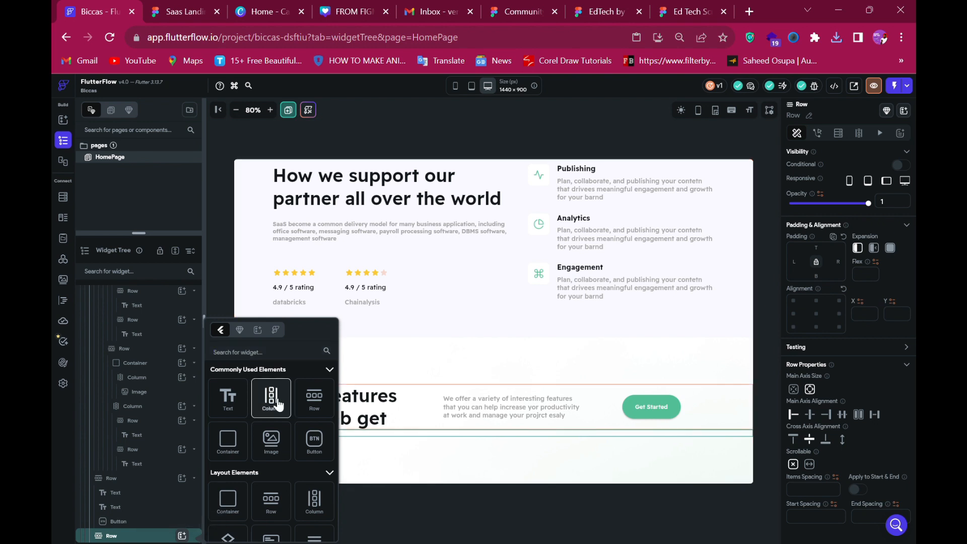
# Switch to Figma and inspect the size of the Collboration Teams card's illustration frame.
pyautogui.click(179, 11)
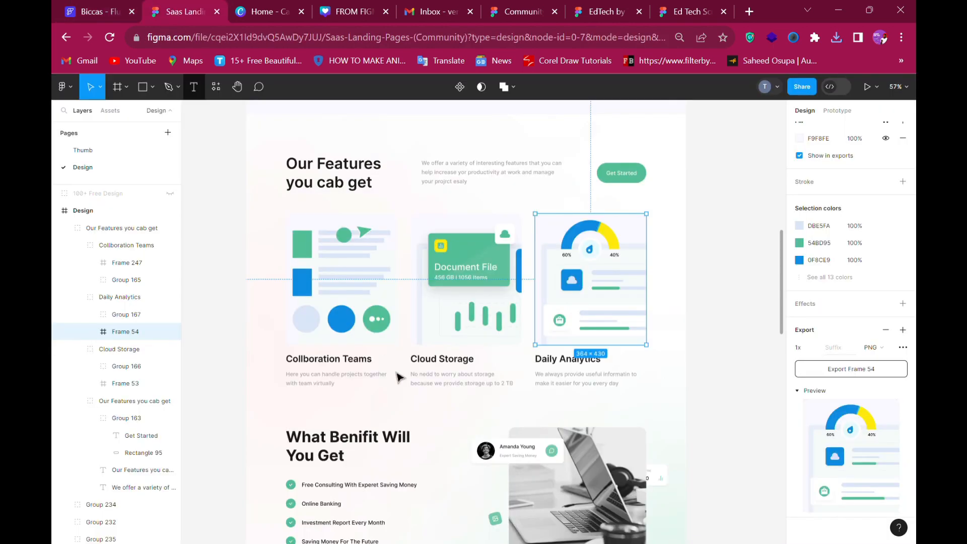
pyautogui.click(362, 271)
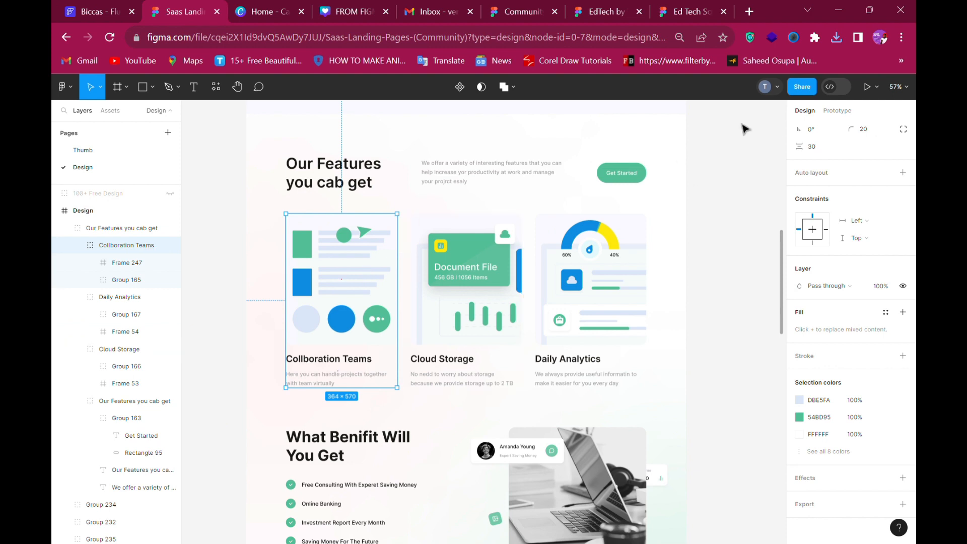
pyautogui.doubleClick(371, 272)
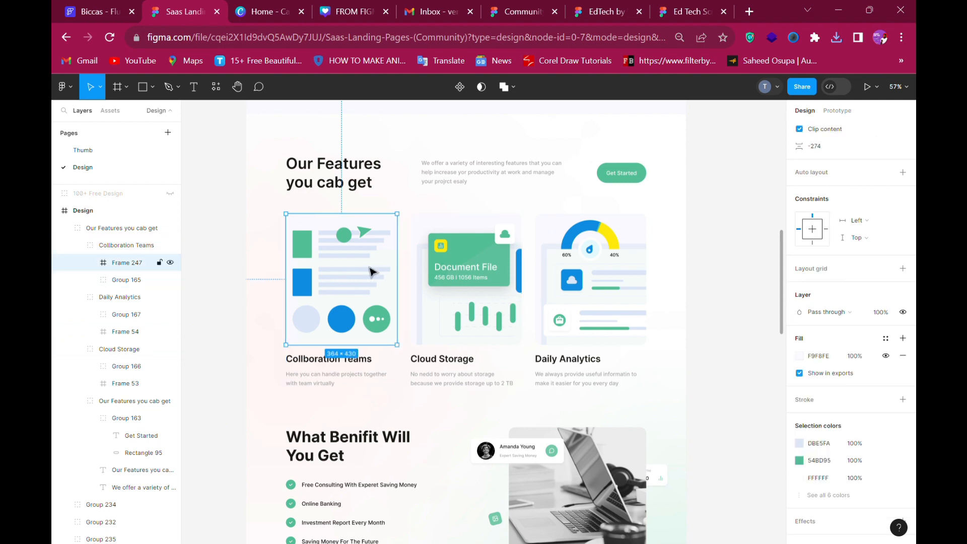
# Return to FlutterFlow and add an image to the new column, 364 px wide and 430 px high.
pyautogui.click(85, 5)
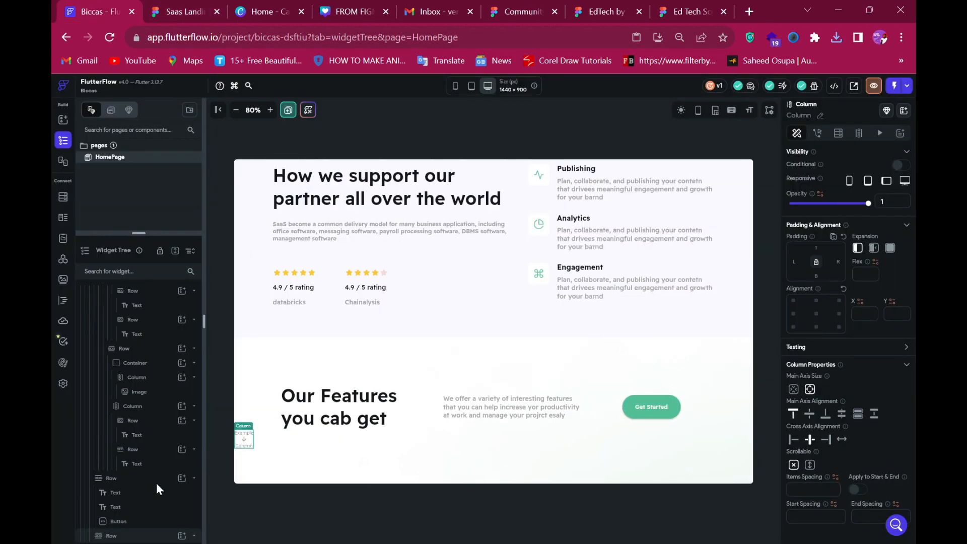
pyautogui.scroll(-1, 149, 525)
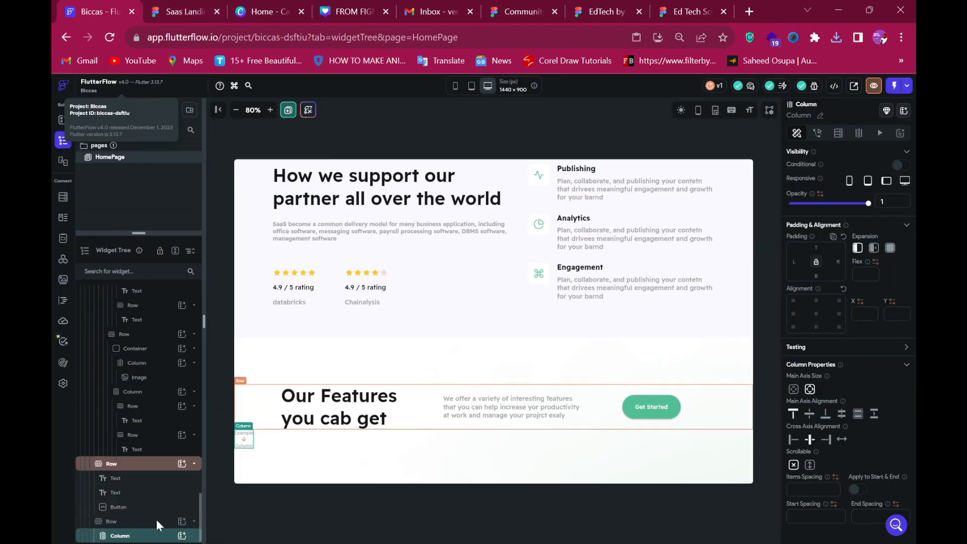
pyautogui.click(183, 537)
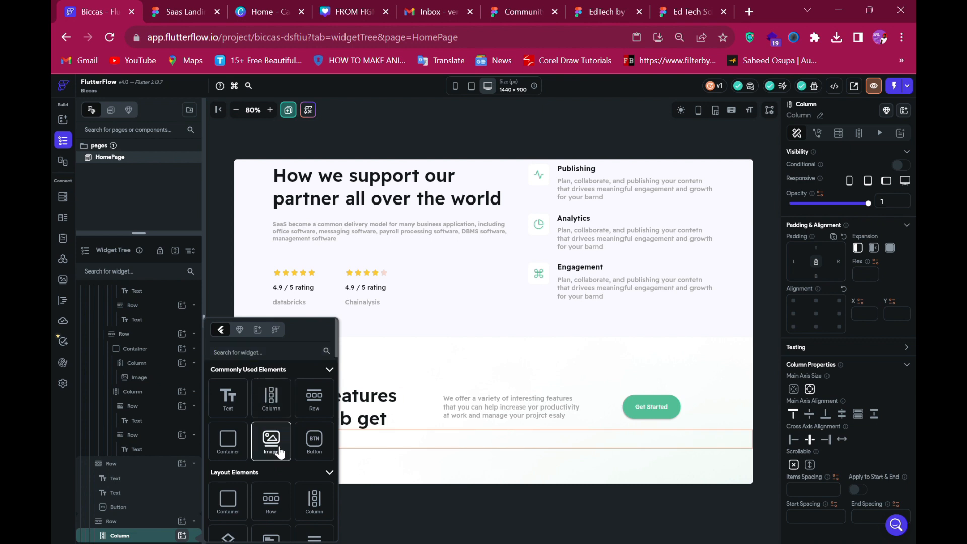
pyautogui.click(271, 440)
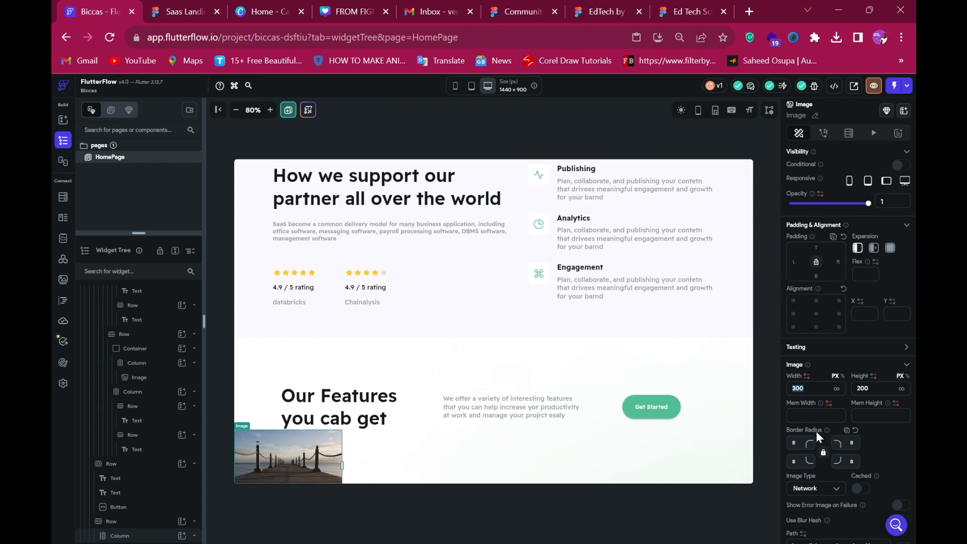
pyautogui.write('364')
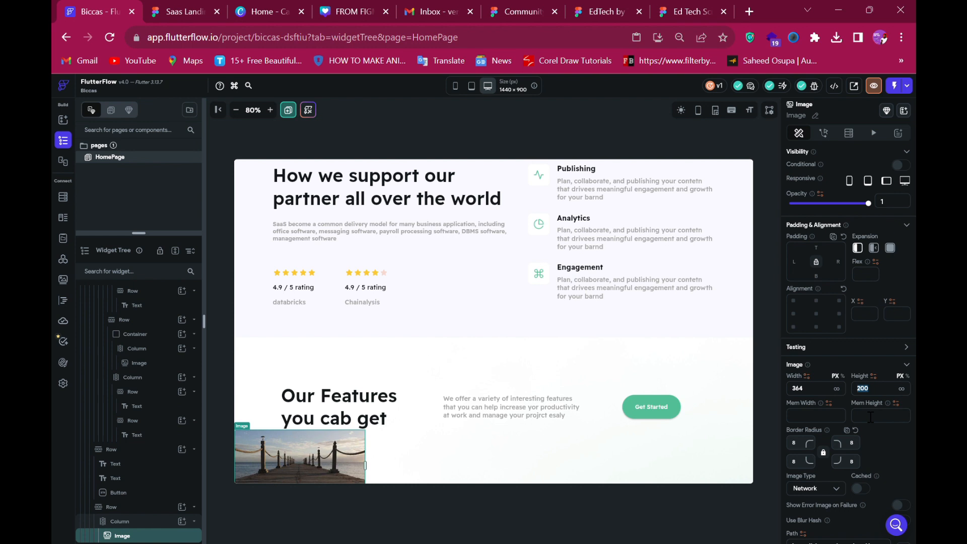
pyautogui.write('430')
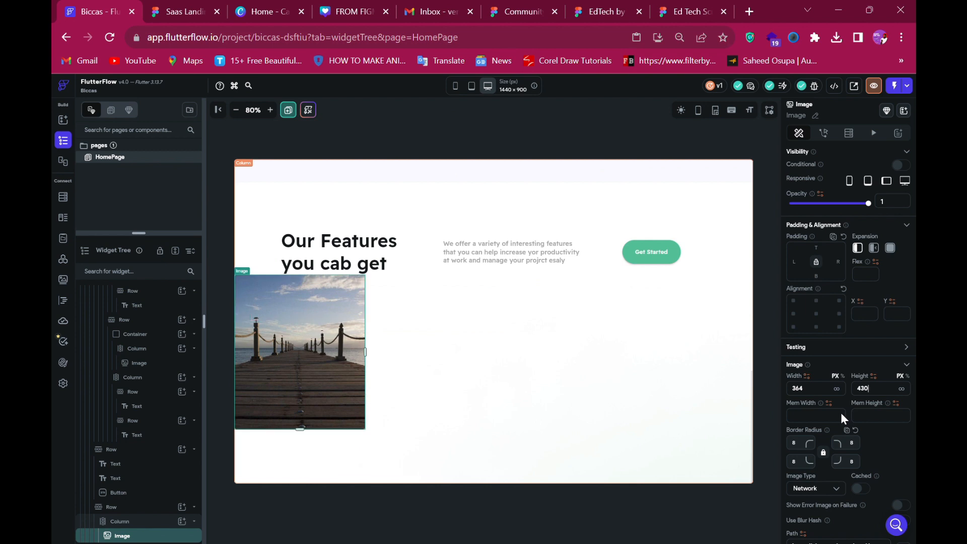
# Set the image's type to Asset, use Group_323.png as its source, and set its box fit to Contain.
pyautogui.scroll(-3, 821, 454)
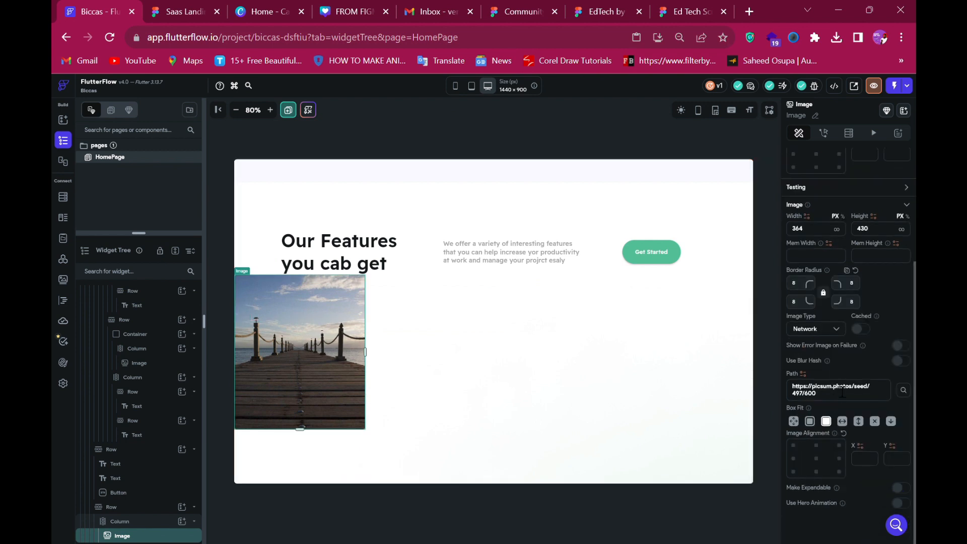
pyautogui.click(834, 335)
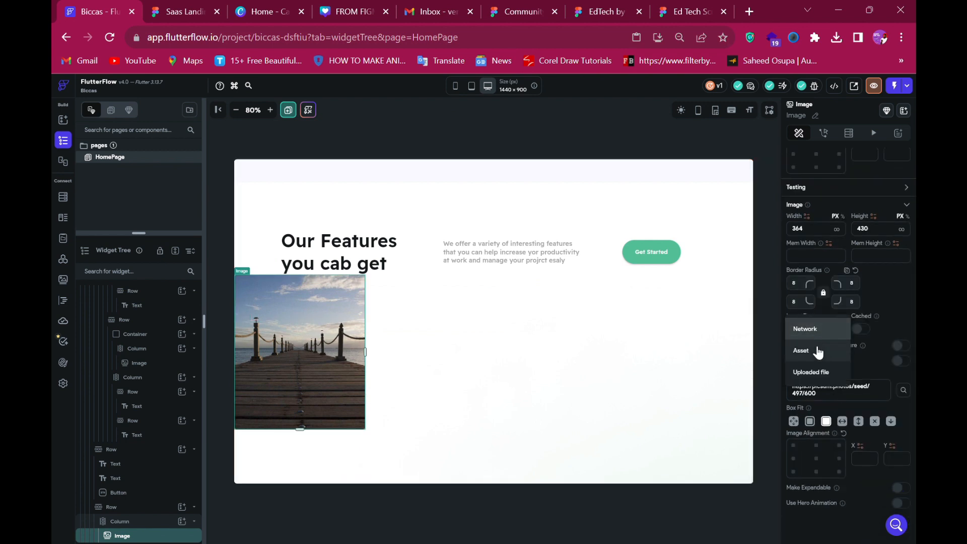
pyautogui.click(817, 351)
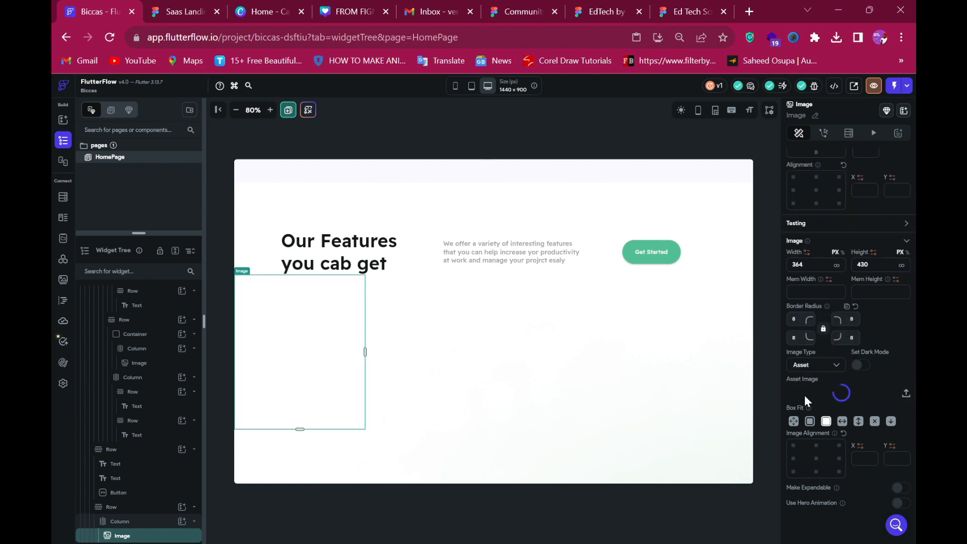
pyautogui.click(829, 398)
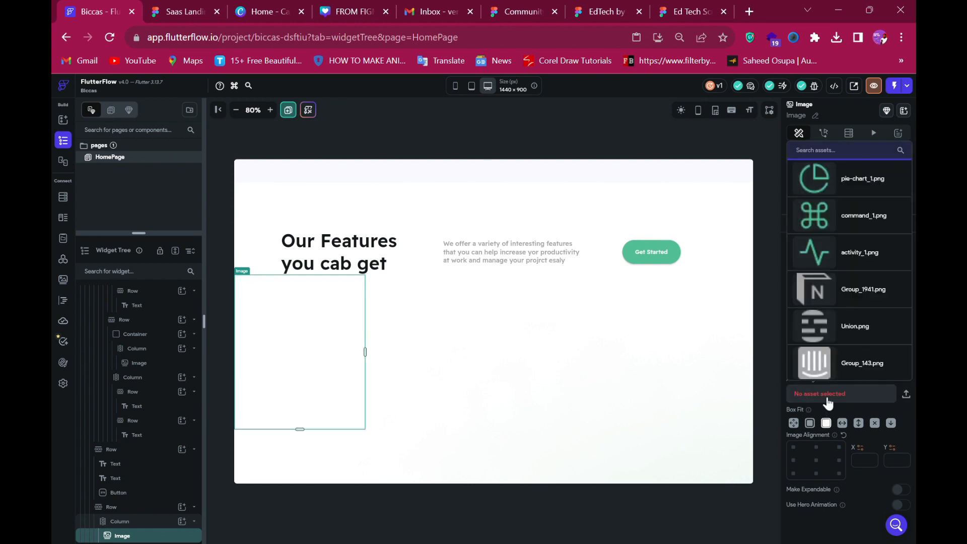
pyautogui.scroll(-5, 840, 260)
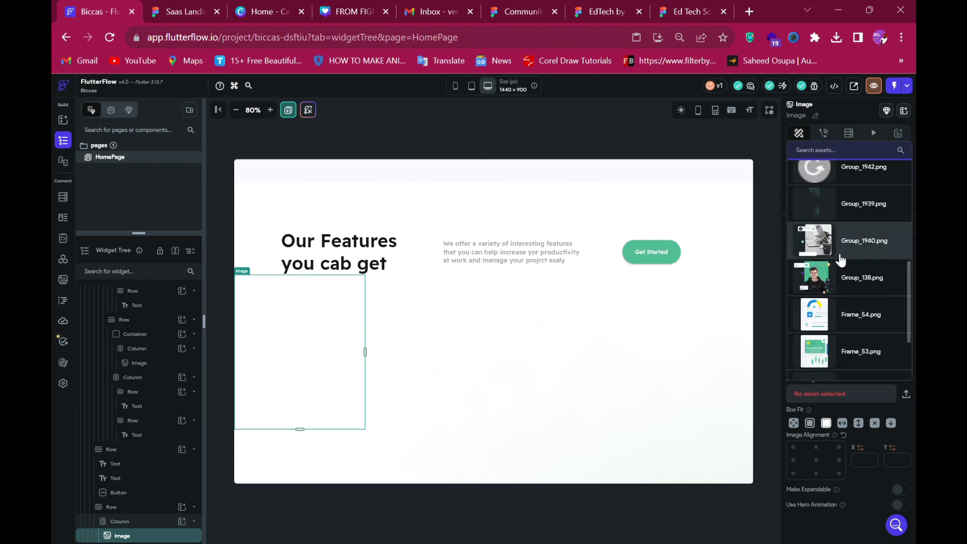
pyautogui.scroll(-2, 840, 259)
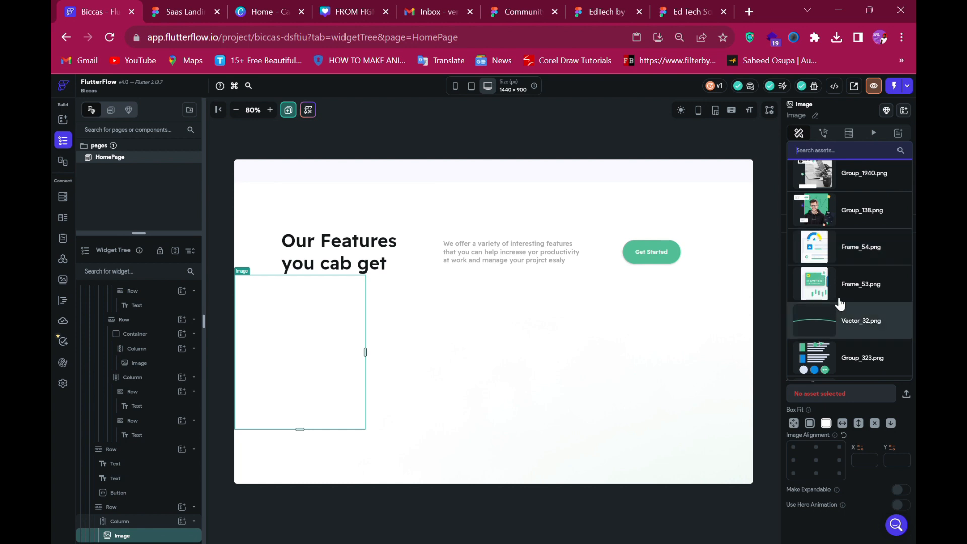
pyautogui.scroll(-1, 836, 305)
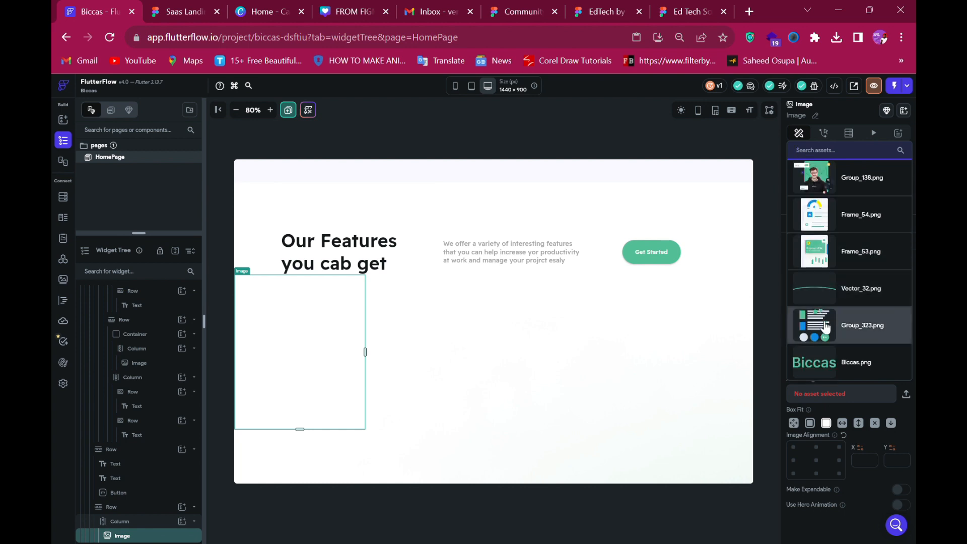
pyautogui.click(826, 328)
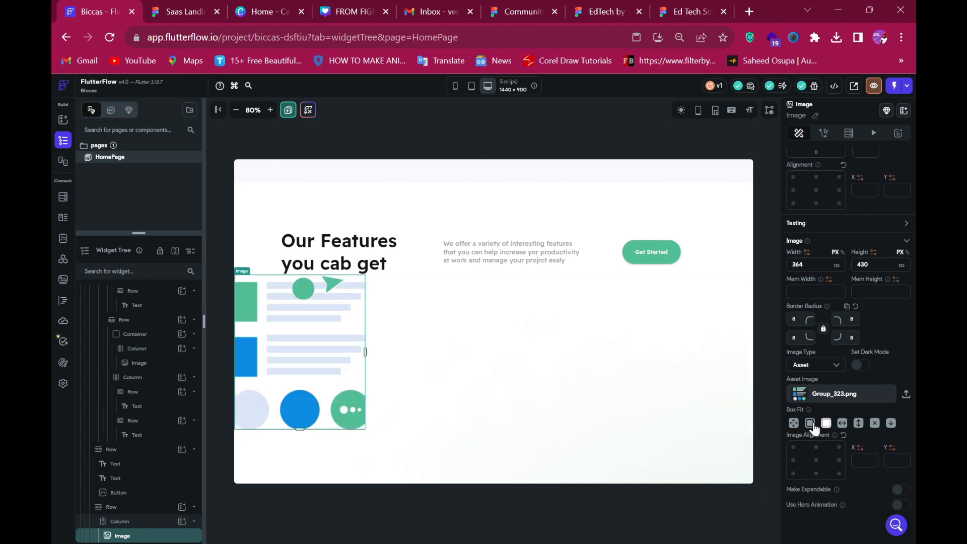
pyautogui.click(813, 425)
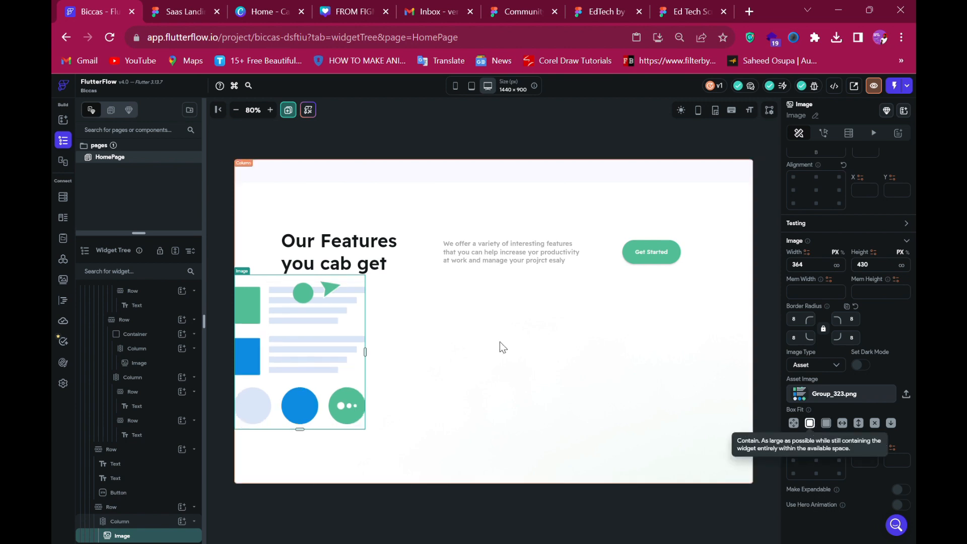
# In Figma, switch to Dev Mode and copy the text content of the Collboration Teams card title.
pyautogui.click(162, 17)
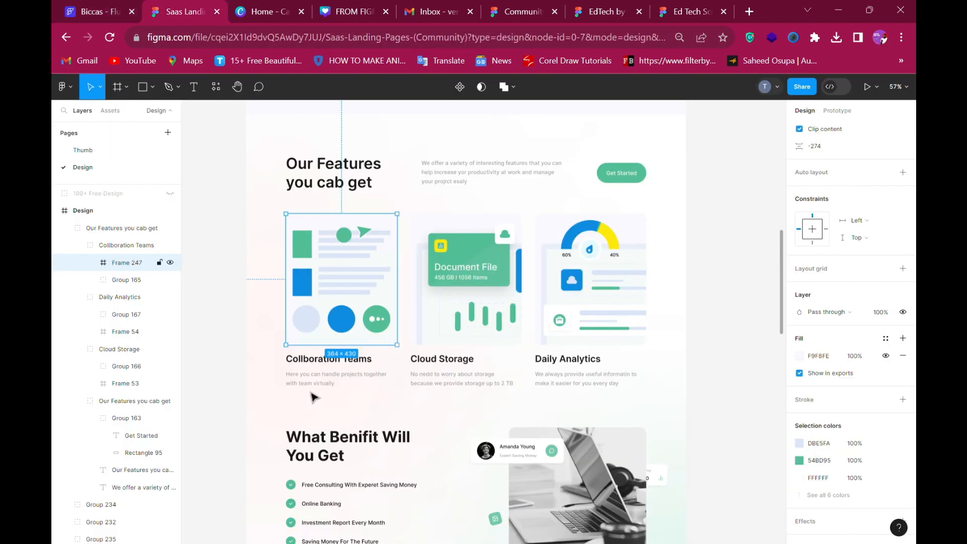
pyautogui.click(330, 364)
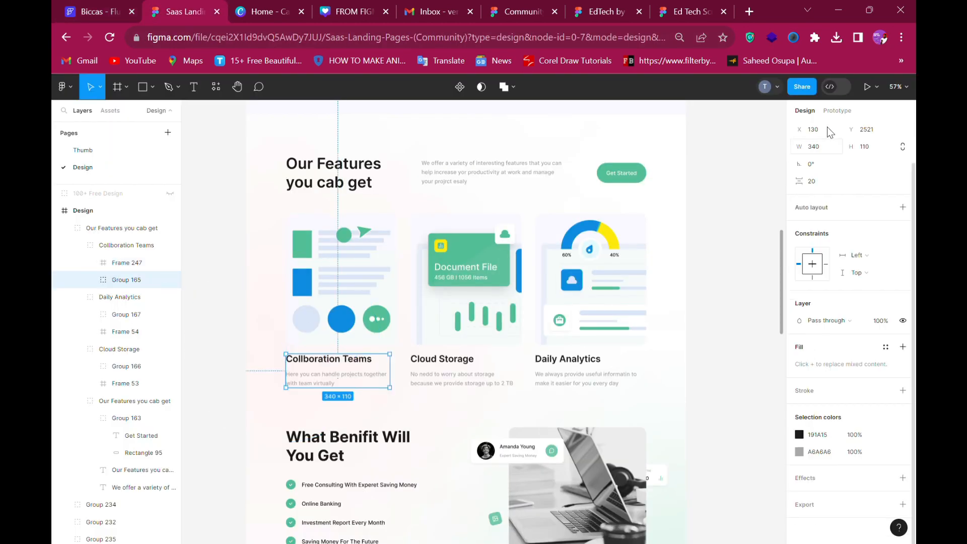
pyautogui.click(832, 86)
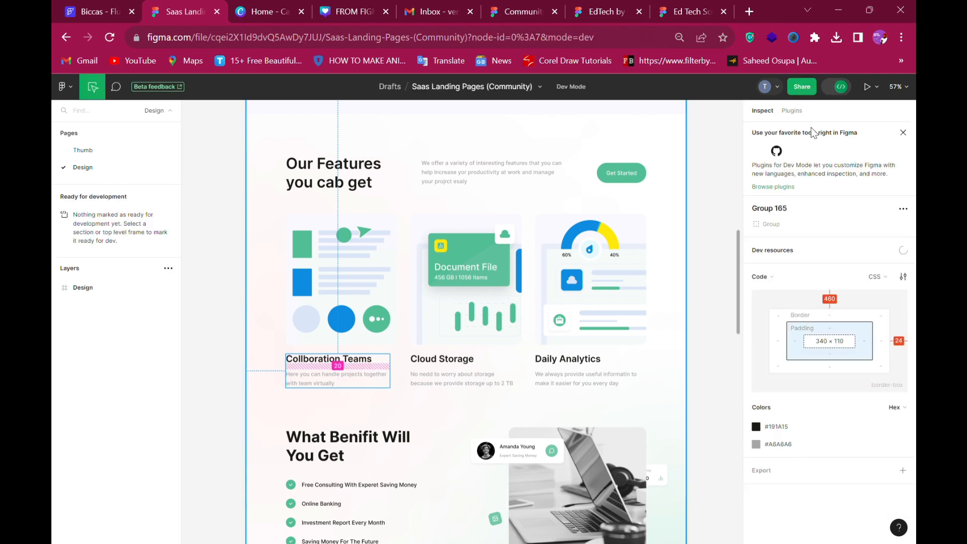
pyautogui.click(333, 368)
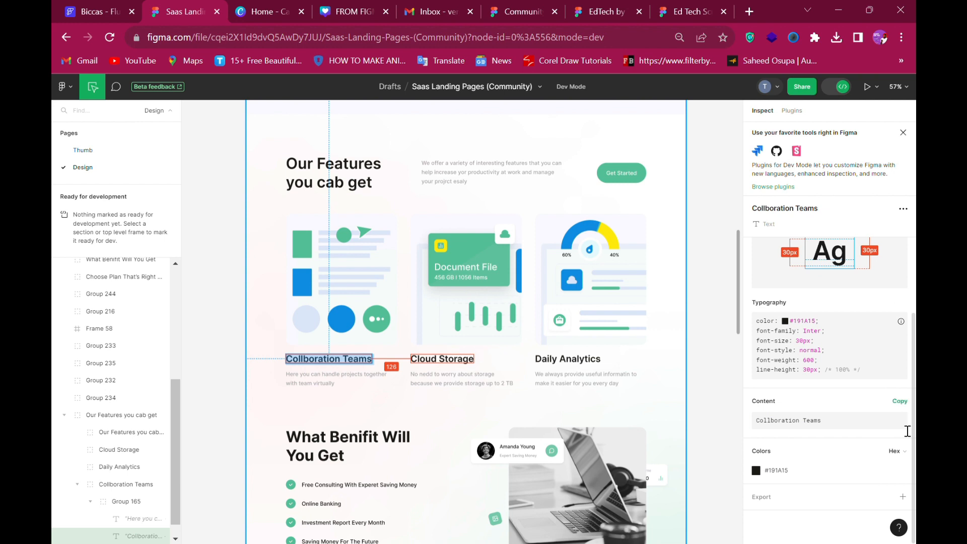
pyautogui.click(901, 402)
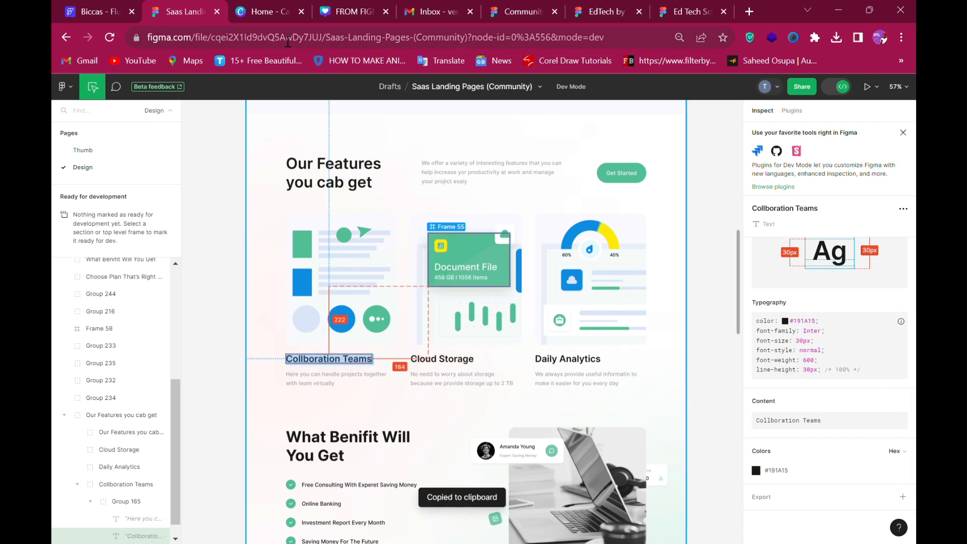
# Back in FlutterFlow, add a row below the card image containing a text widget that reads "Collboration Teams".
pyautogui.click(91, 11)
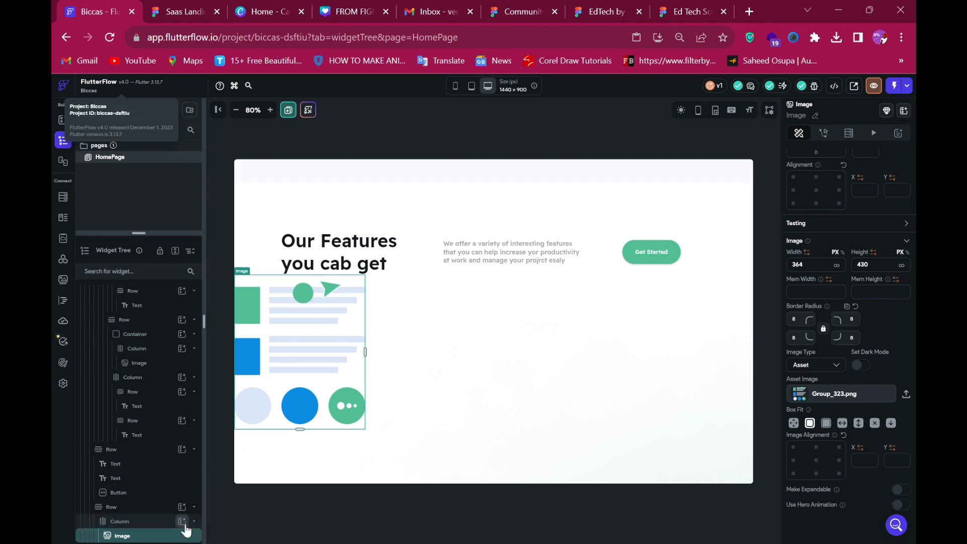
pyautogui.click(182, 523)
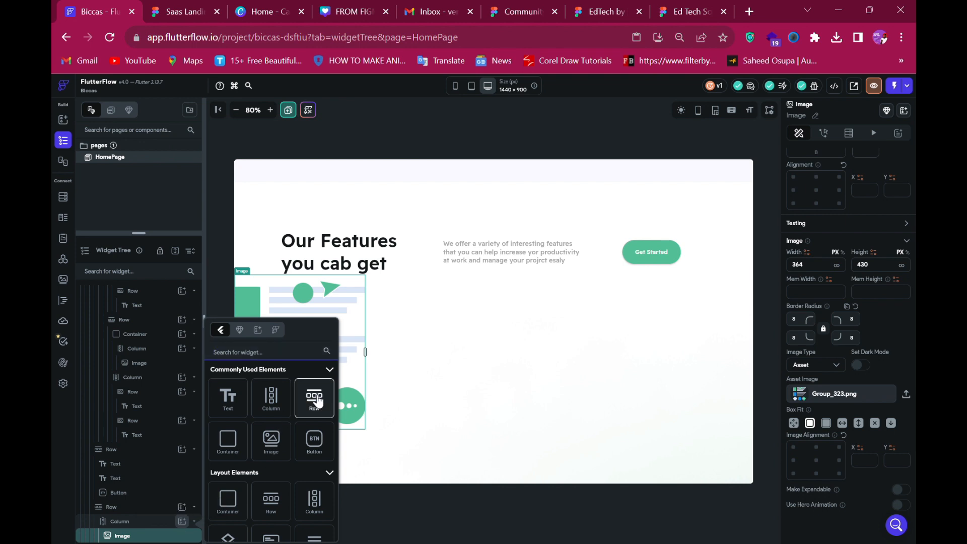
pyautogui.click(317, 399)
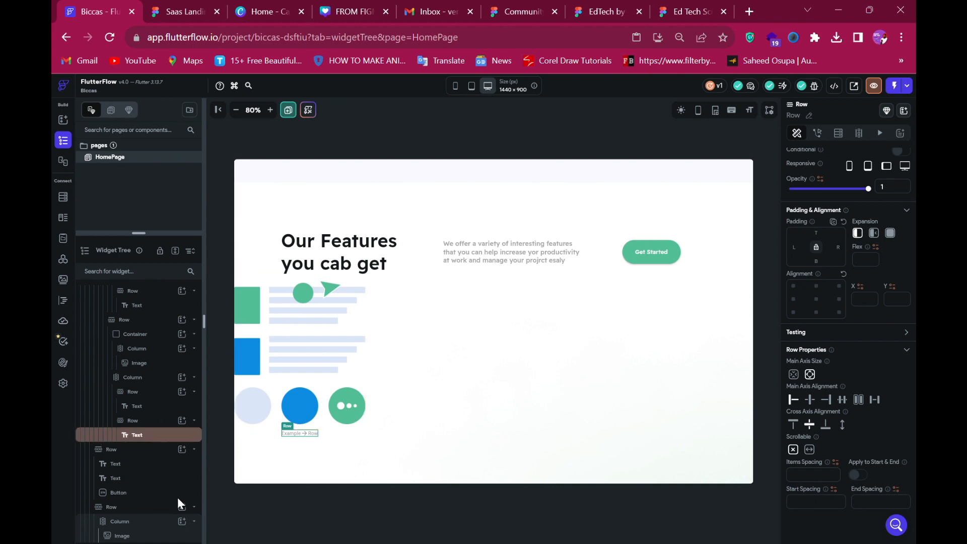
pyautogui.scroll(-1, 181, 504)
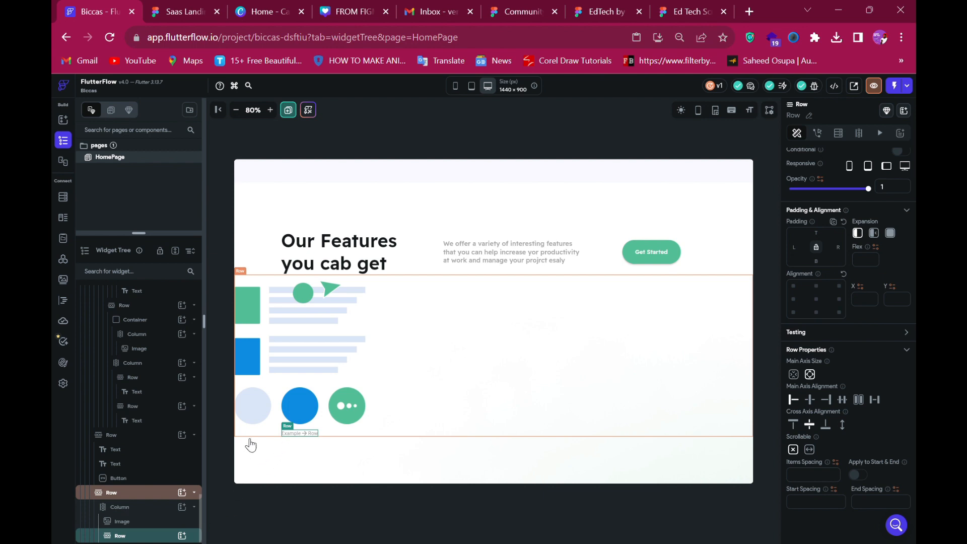
pyautogui.click(181, 536)
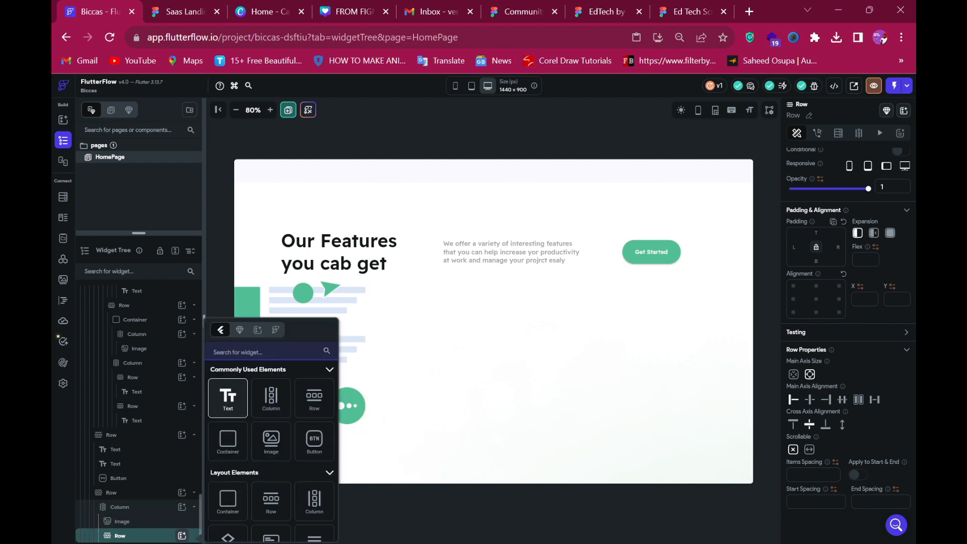
pyautogui.press('Return')
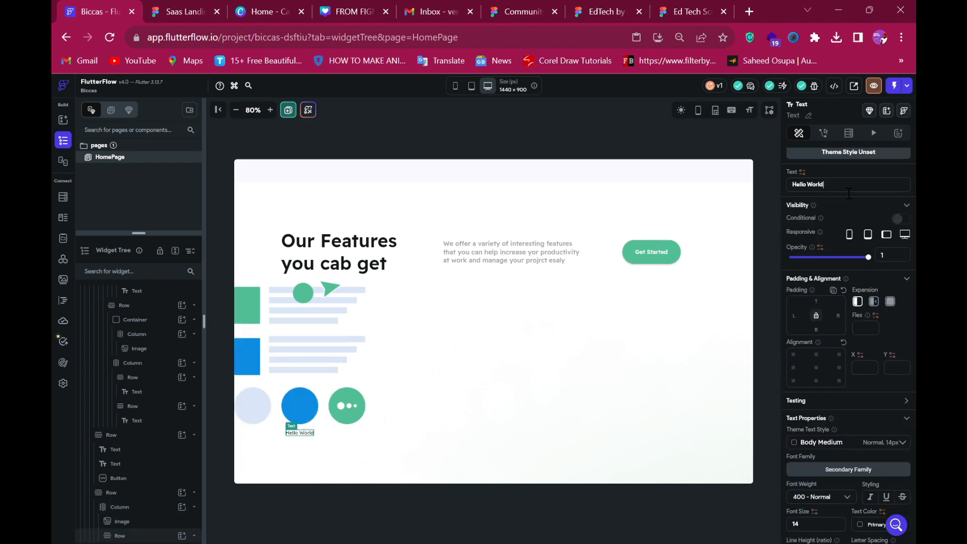
pyautogui.hotkey('ctrl', 'a')
pyautogui.hotkey('ctrl', 'v')
# Set the card title to font size 30 and weight 600 - Semi Bold, and set the card column's cross axis alignment to Start.
pyautogui.scroll(-3, 811, 499)
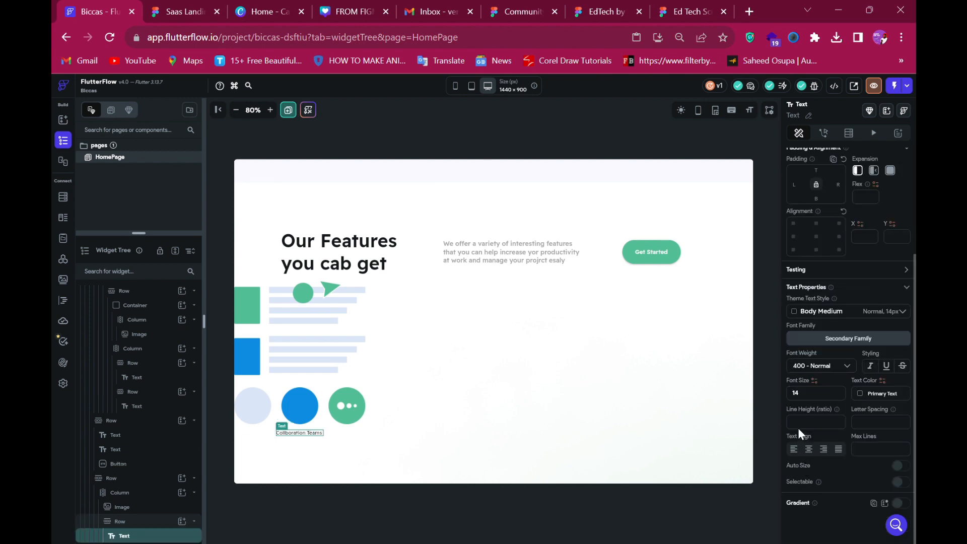
pyautogui.click(814, 394)
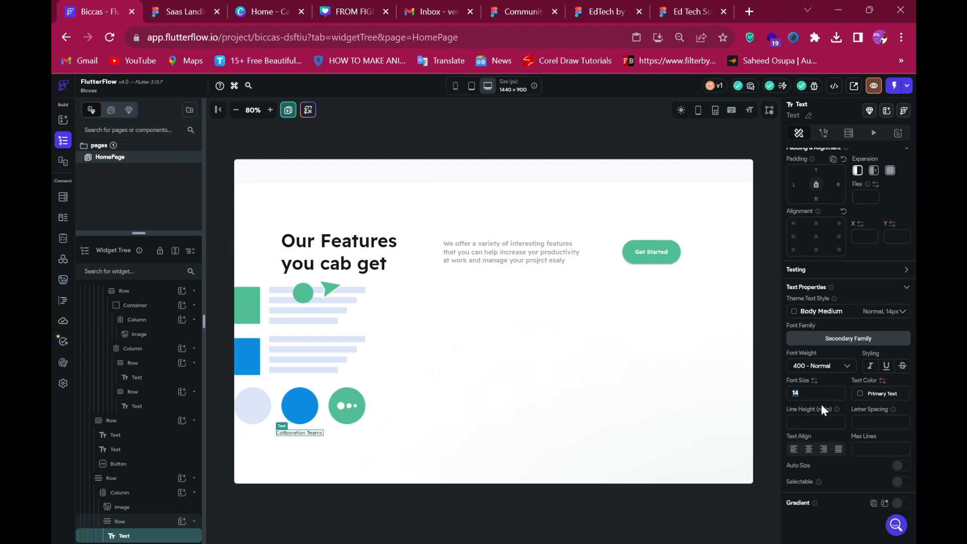
pyautogui.write('30')
pyautogui.click(816, 367)
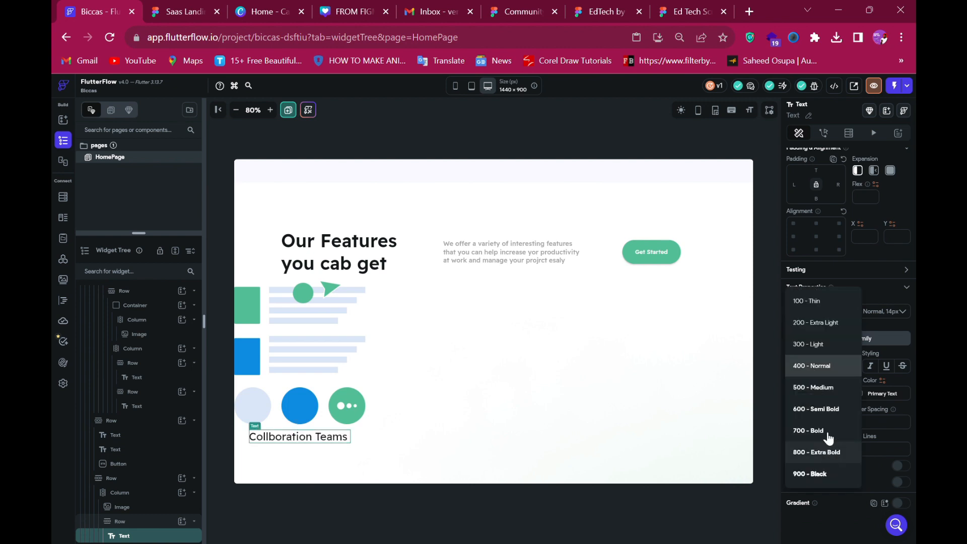
pyautogui.click(819, 410)
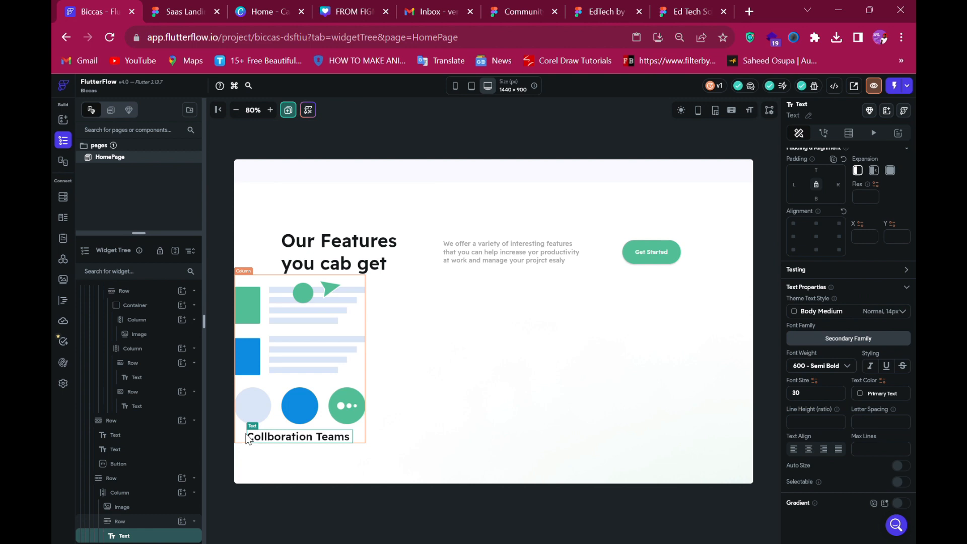
pyautogui.click(243, 437)
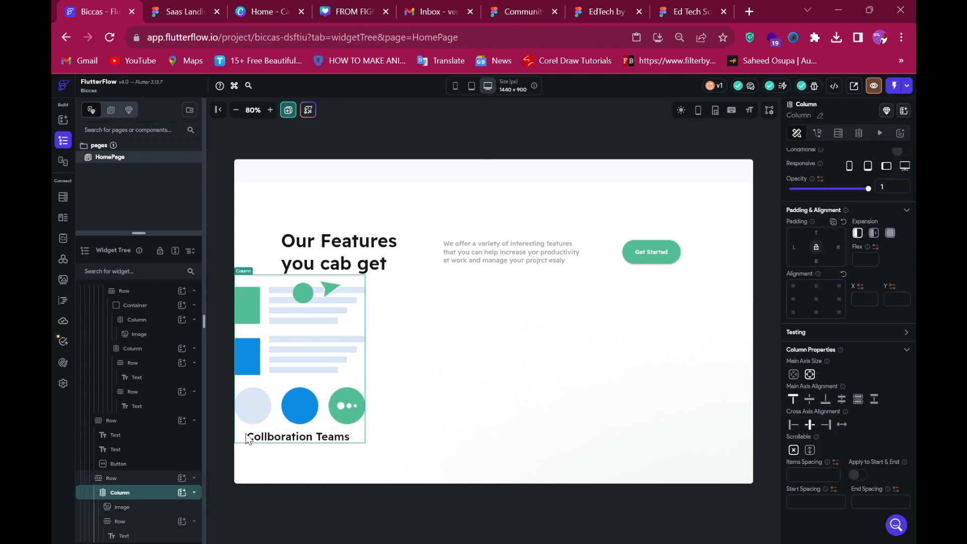
pyautogui.click(797, 426)
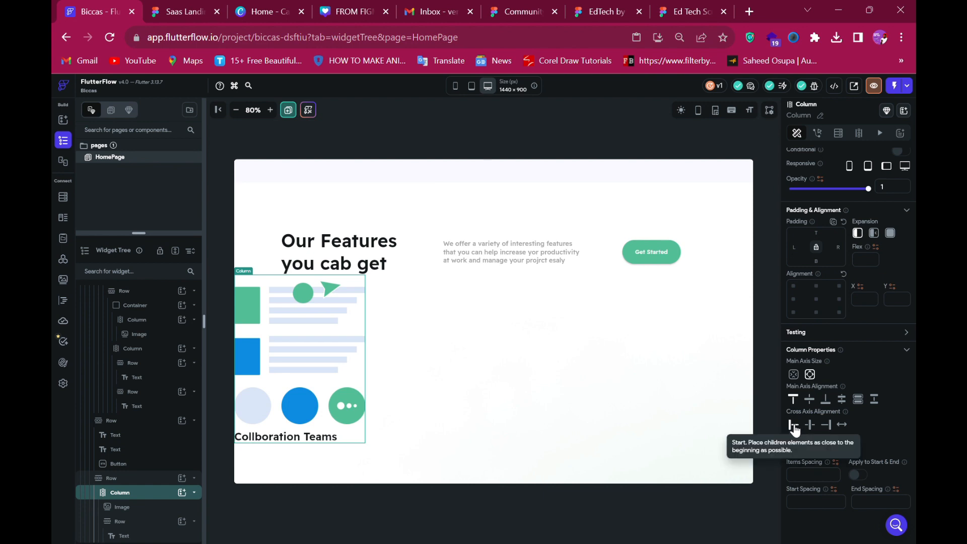
# Switch to Figma and copy the text content of the Collboration Teams card's description.
pyautogui.click(177, 9)
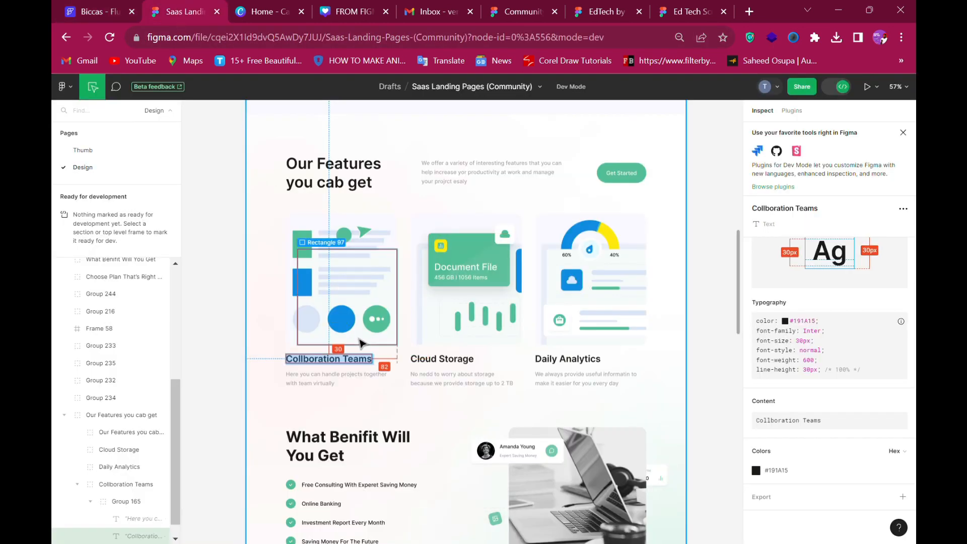
pyautogui.doubleClick(328, 374)
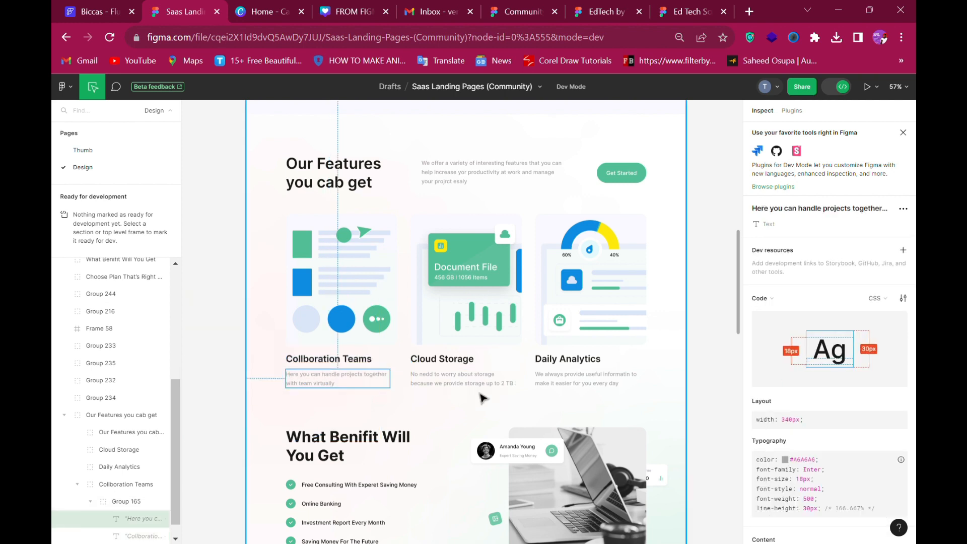
pyautogui.scroll(-3, 861, 384)
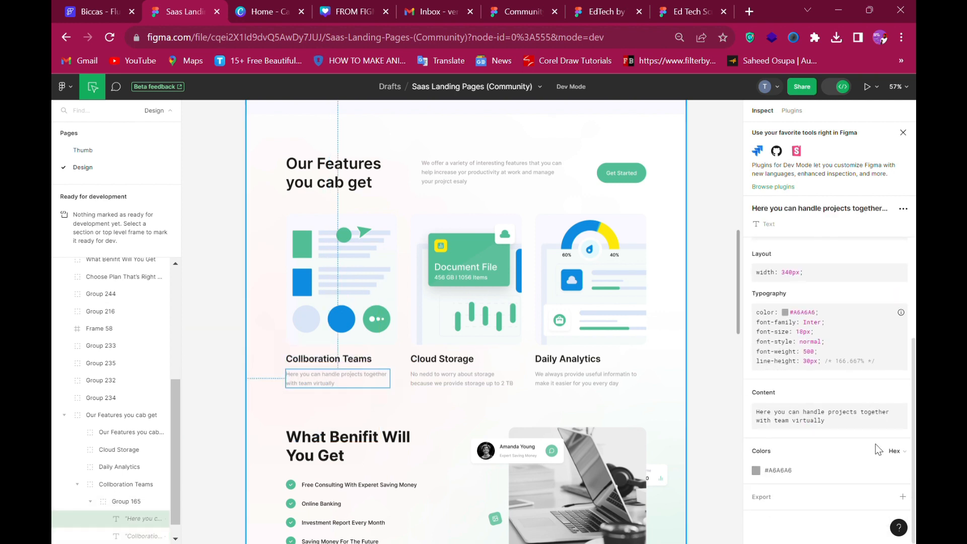
pyautogui.click(900, 393)
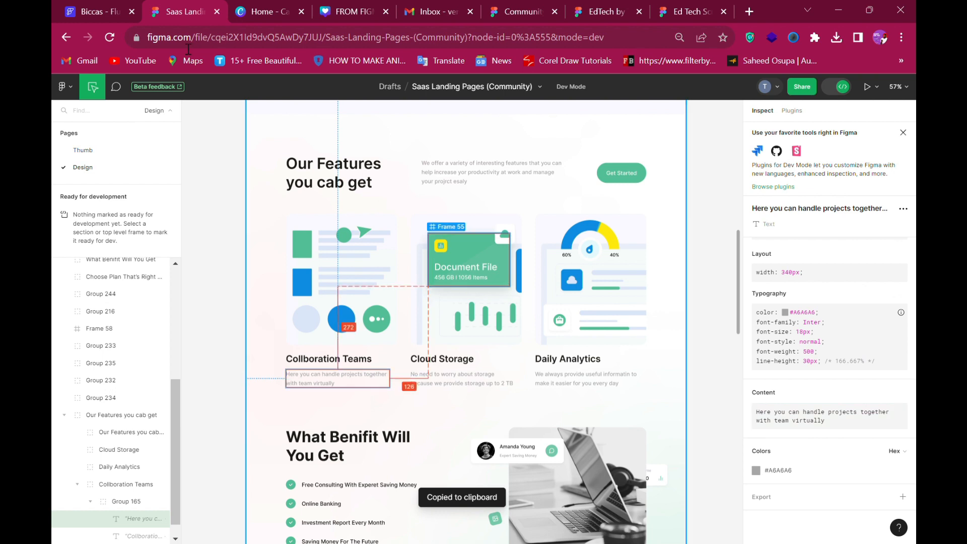
# Back in FlutterFlow, duplicate the row holding the Collboration Teams title within the card column.
pyautogui.click(96, 11)
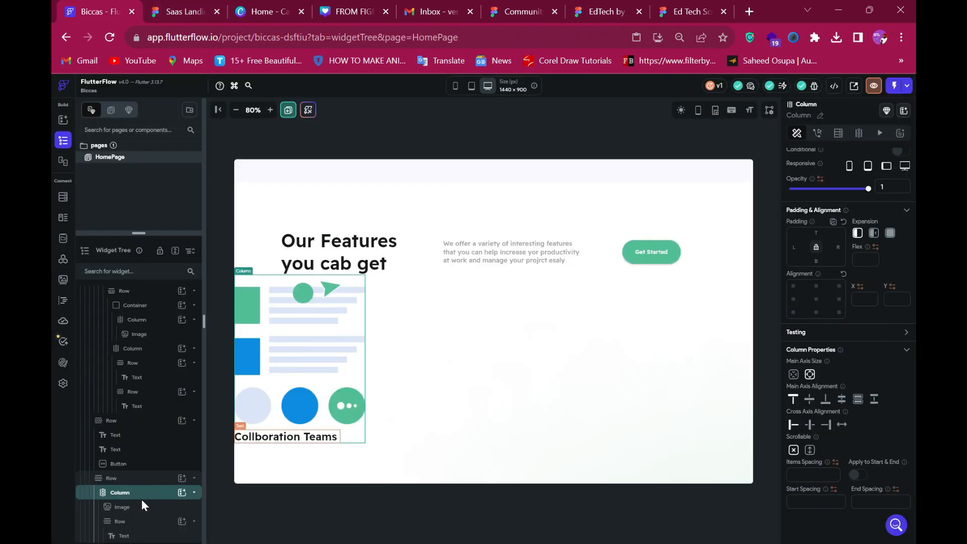
pyautogui.click(136, 526)
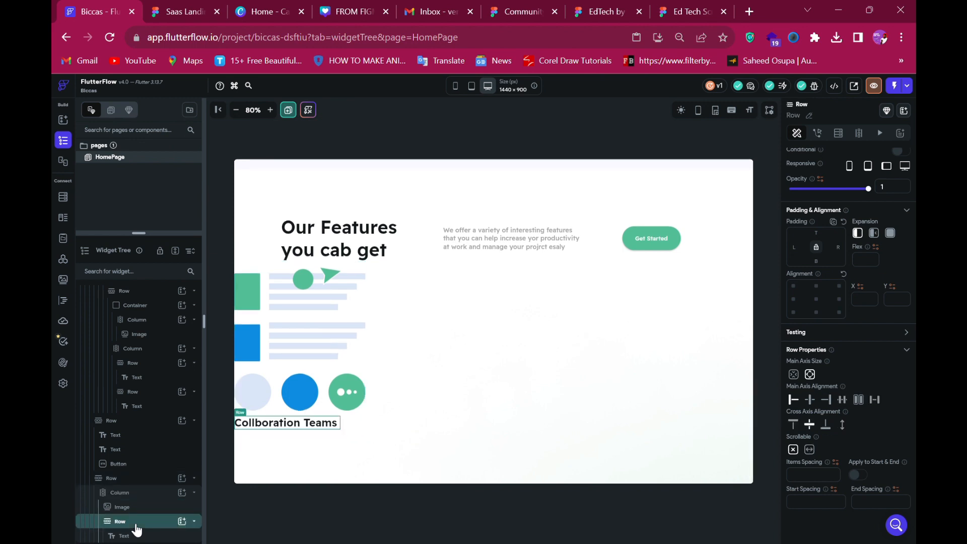
pyautogui.hotkey('ctrl', 'c')
pyautogui.hotkey('ctrl', 'v')
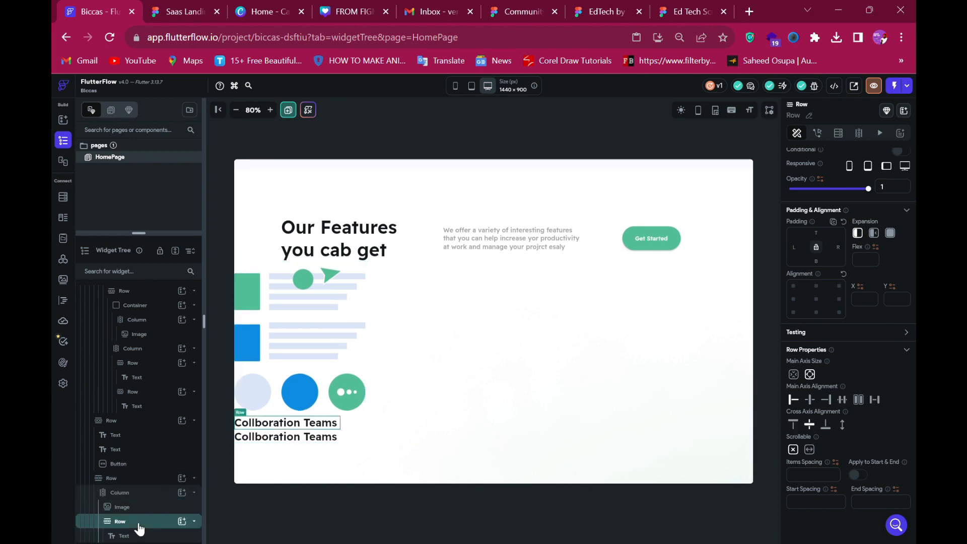
# Set the top padding of the card's first text row to 30 and of its second text row to 20.
pyautogui.click(131, 524)
pyautogui.click(134, 524)
pyautogui.write('30')
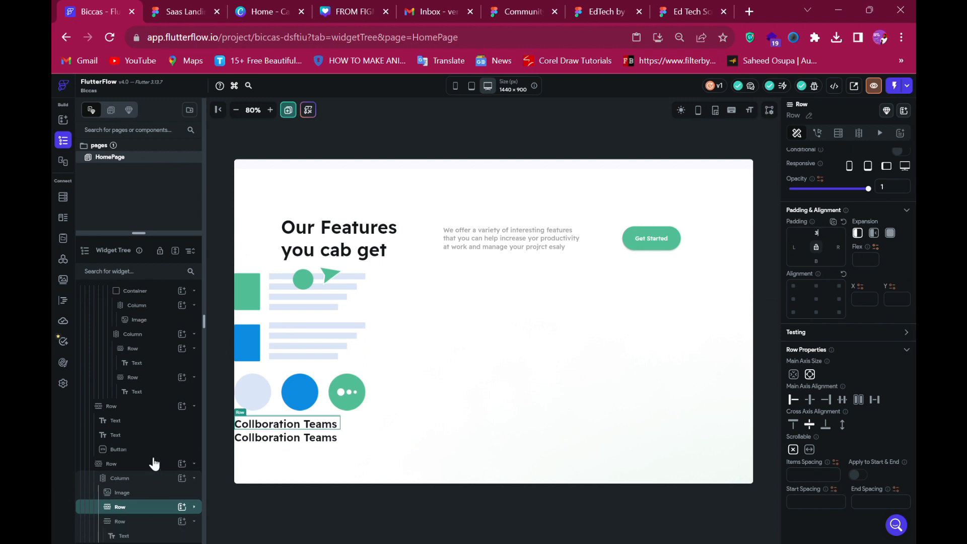
pyautogui.click(134, 524)
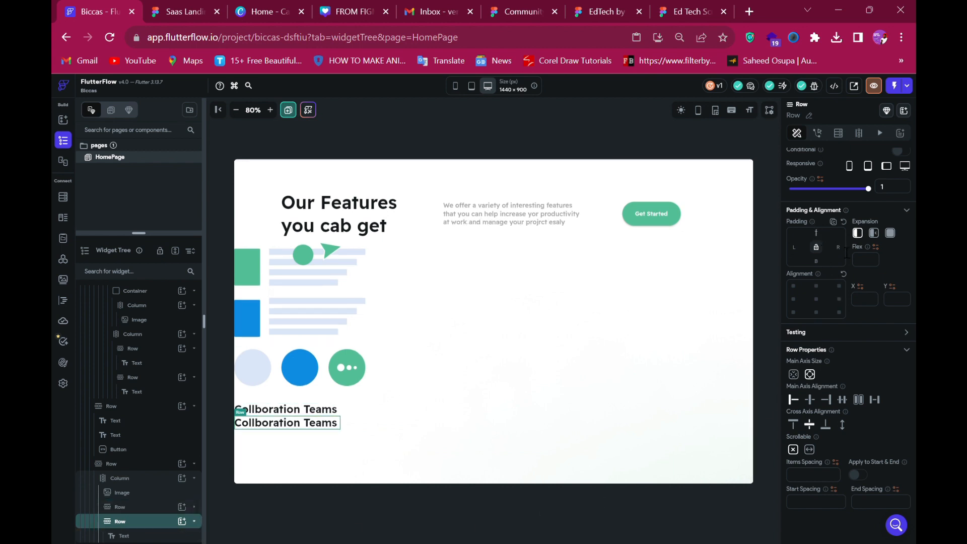
pyautogui.write('2')
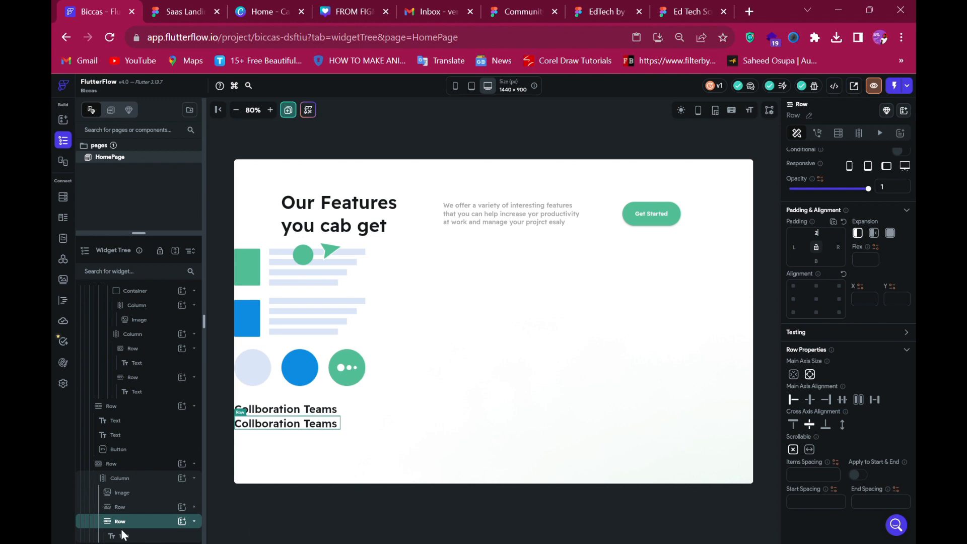
pyautogui.write('0')
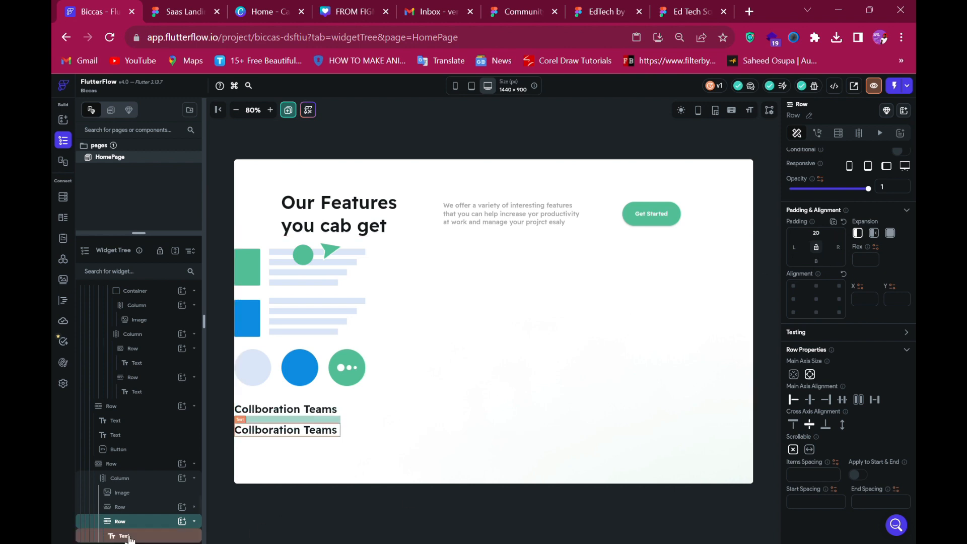
# Replace the second row's text with the copied description "Here you can handle projects together with team virtually".
pyautogui.click(191, 535)
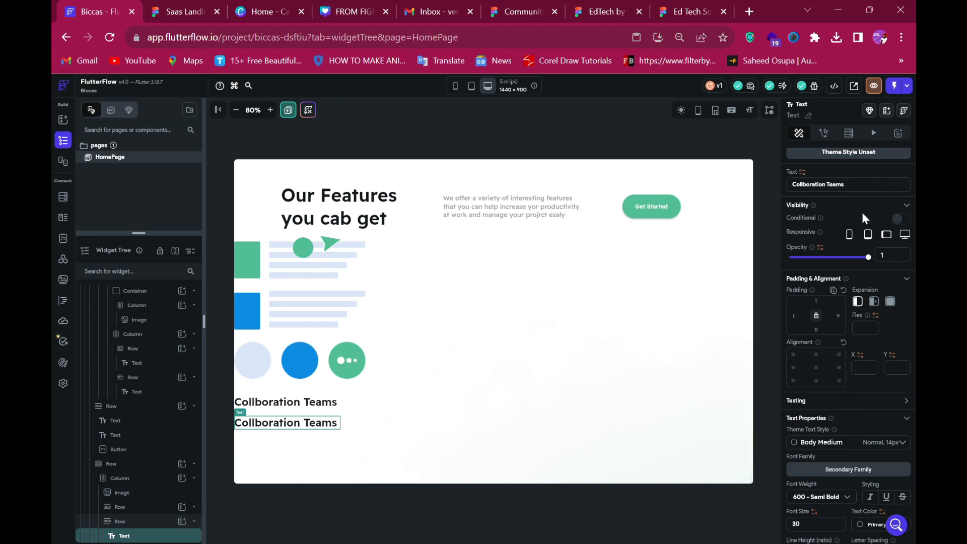
pyautogui.hotkey('ctrl', 'a')
pyautogui.hotkey('ctrl', 'v')
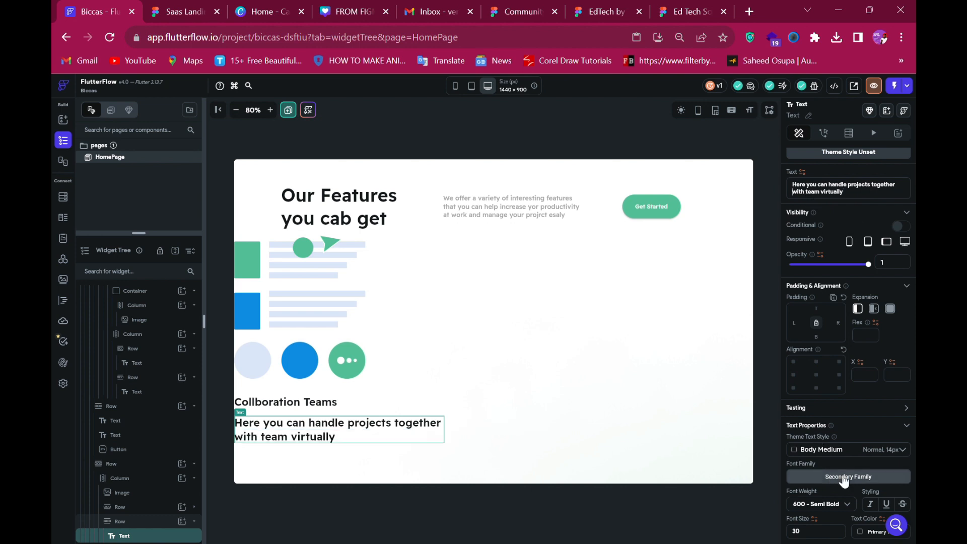
# Set the card description's font size to 18 and its text color to the recent gray #A6A6A6.
pyautogui.scroll(-1, 807, 478)
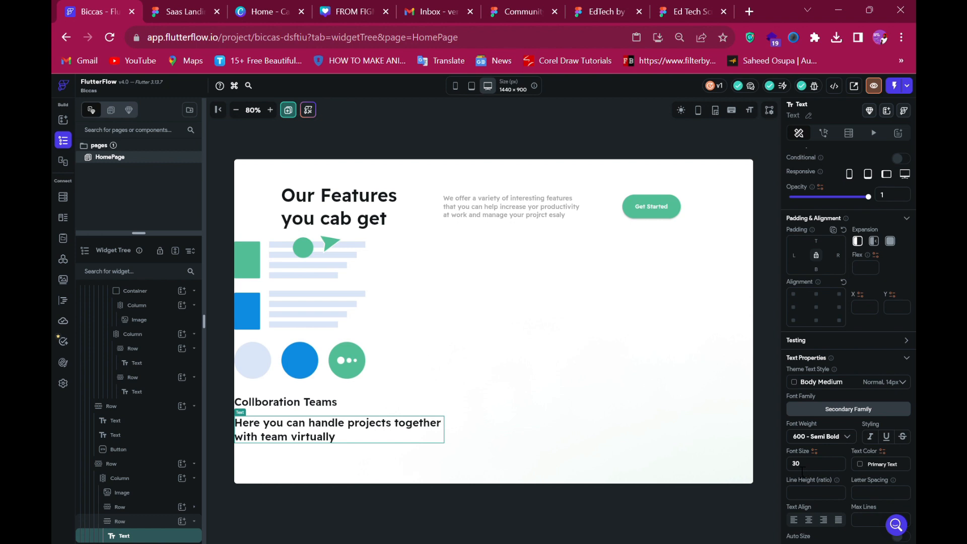
pyautogui.doubleClick(801, 466)
pyautogui.moveTo(843, 485)
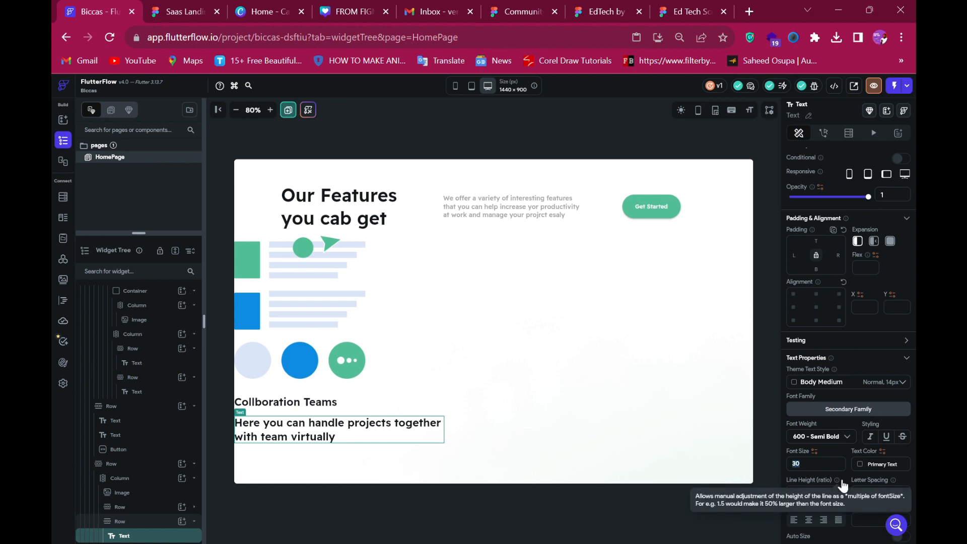
pyautogui.write('18')
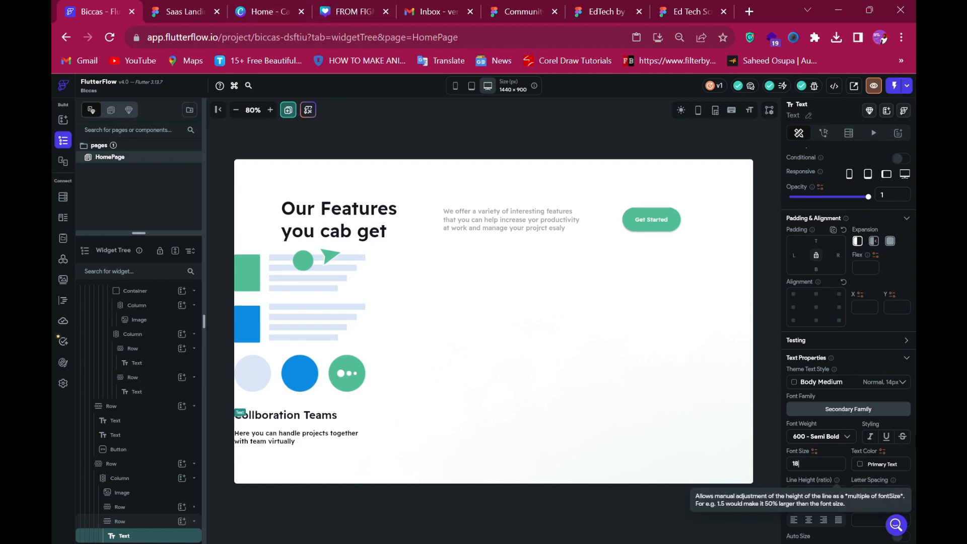
pyautogui.click(863, 464)
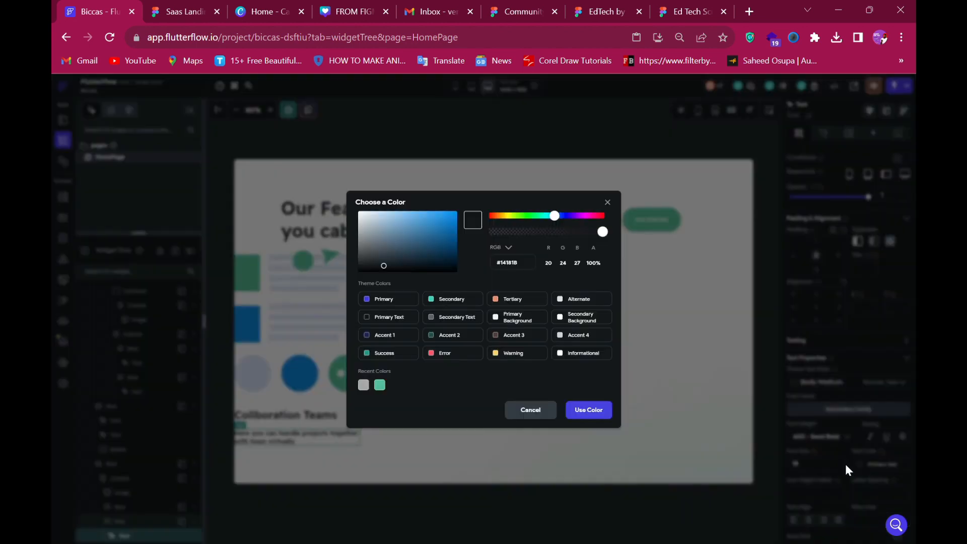
pyautogui.click(363, 385)
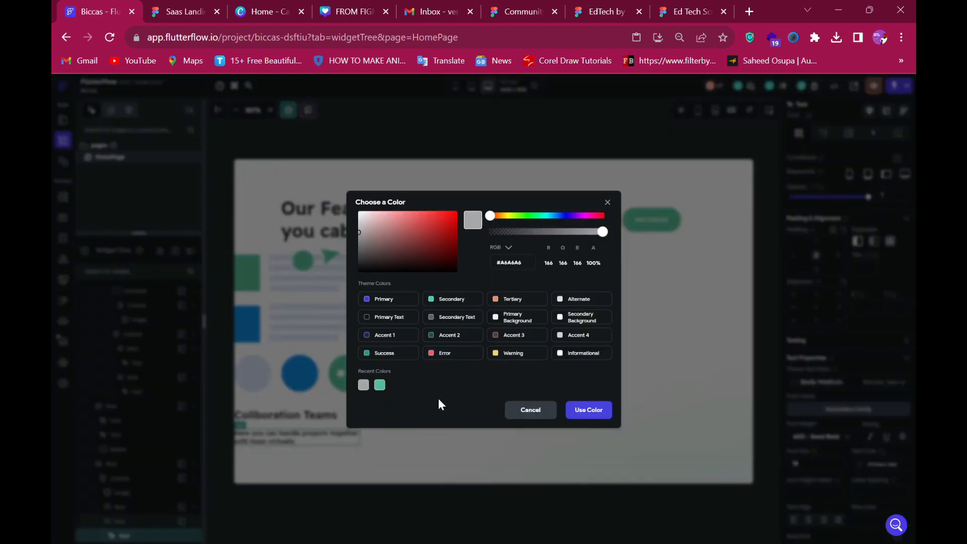
pyautogui.click(610, 416)
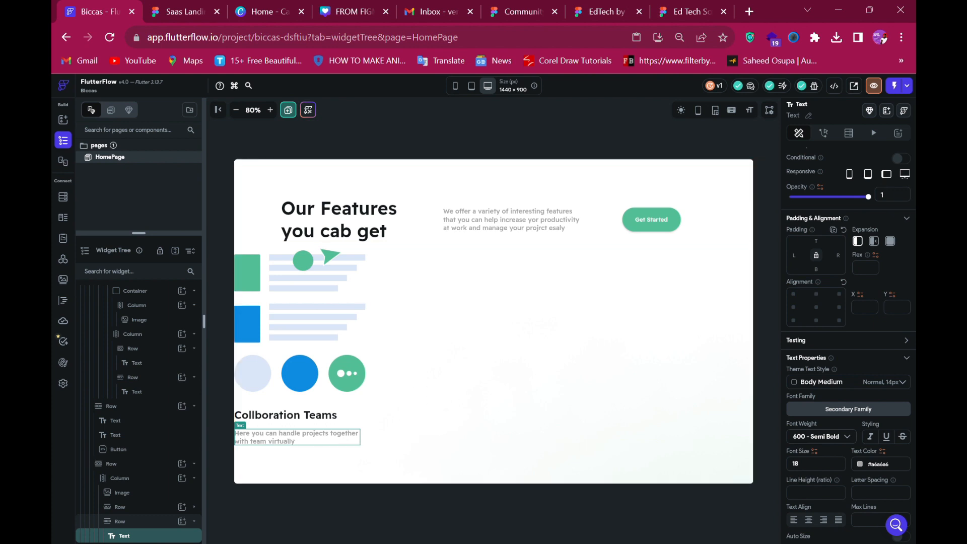
# Switch to Figma and measure the horizontal gap between the Collboration Teams and Cloud Storage card images.
pyautogui.click(164, 12)
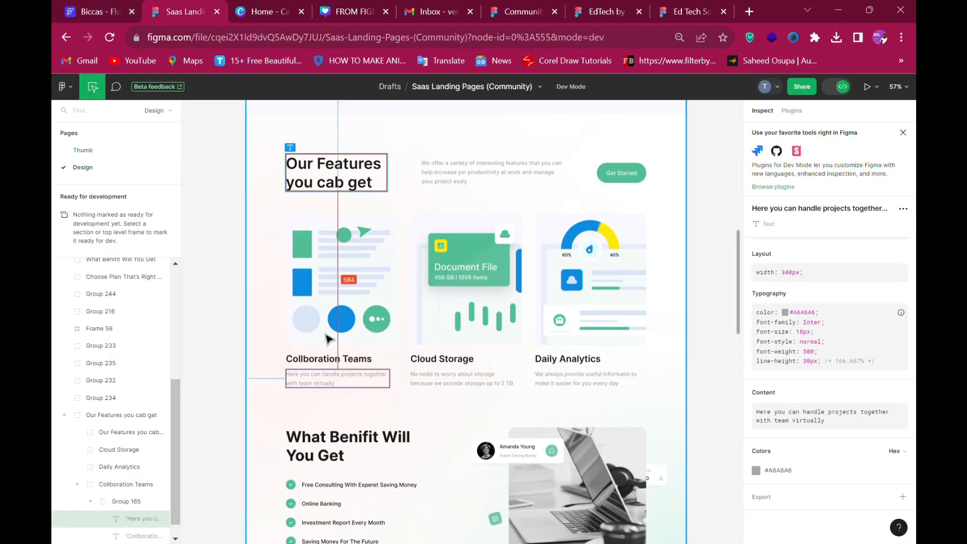
pyautogui.click(396, 303)
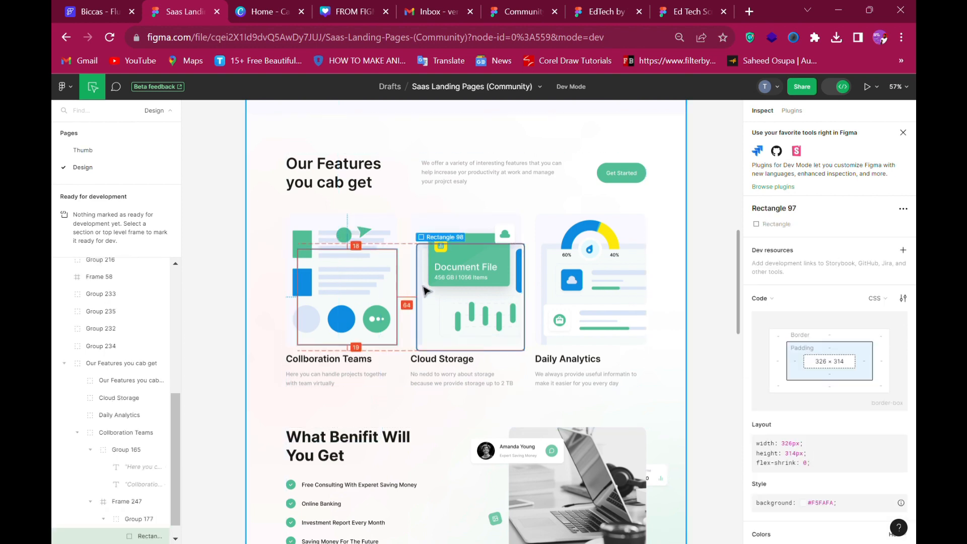
# Back in FlutterFlow, duplicate the feature card column to make three cards, with a left padding of 64 on each copy.
pyautogui.click(84, 8)
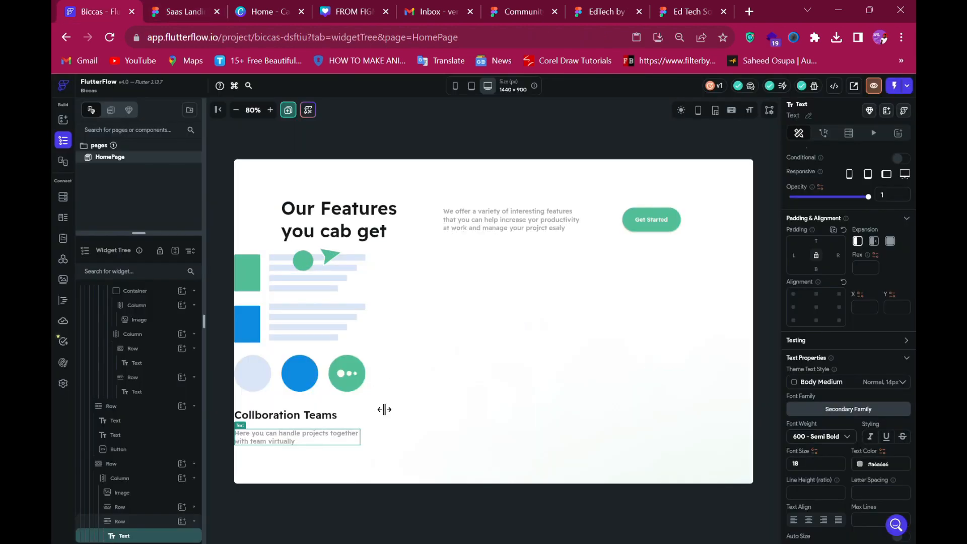
pyautogui.click(359, 420)
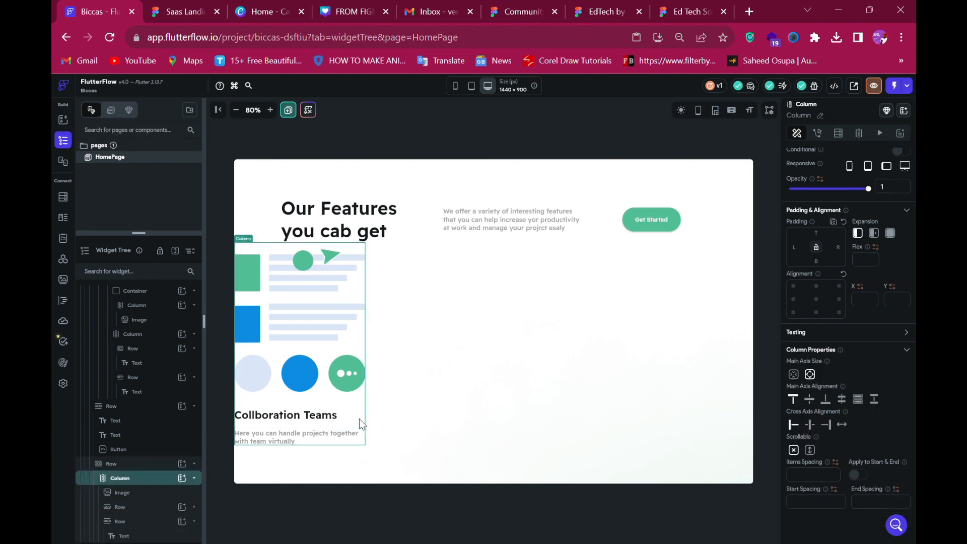
pyautogui.hotkey('ctrl', 'd')
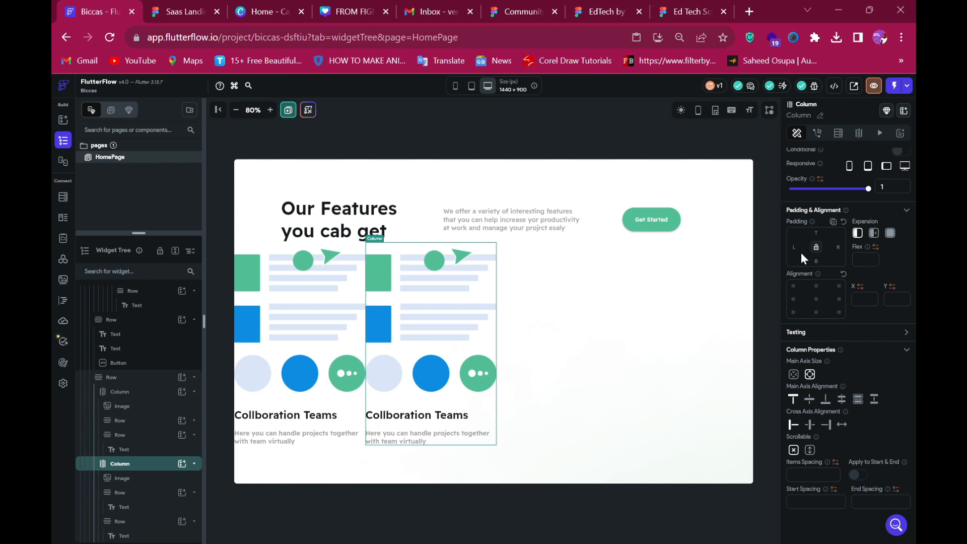
pyautogui.write('4')
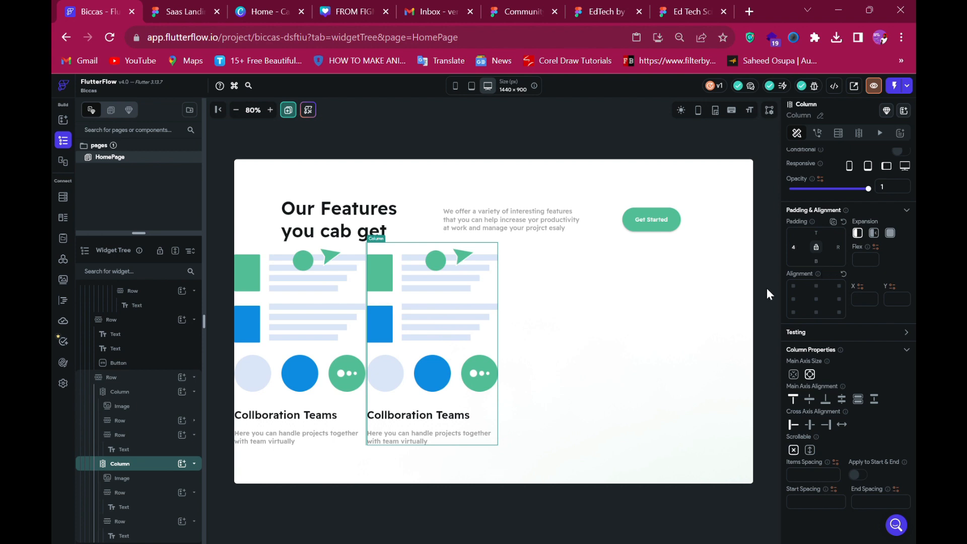
pyautogui.write('6')
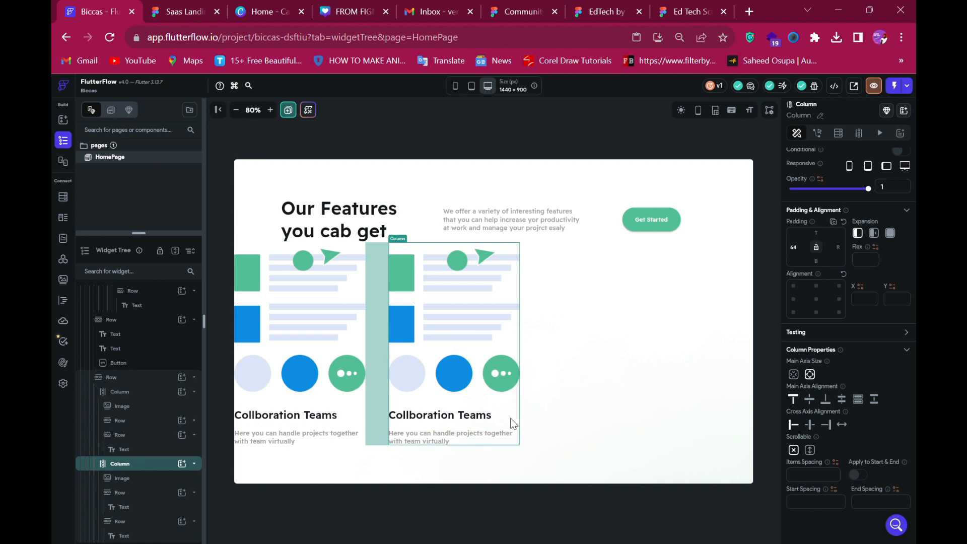
# Change the second feature card's image asset to Frame_53.png.
pyautogui.click(462, 305)
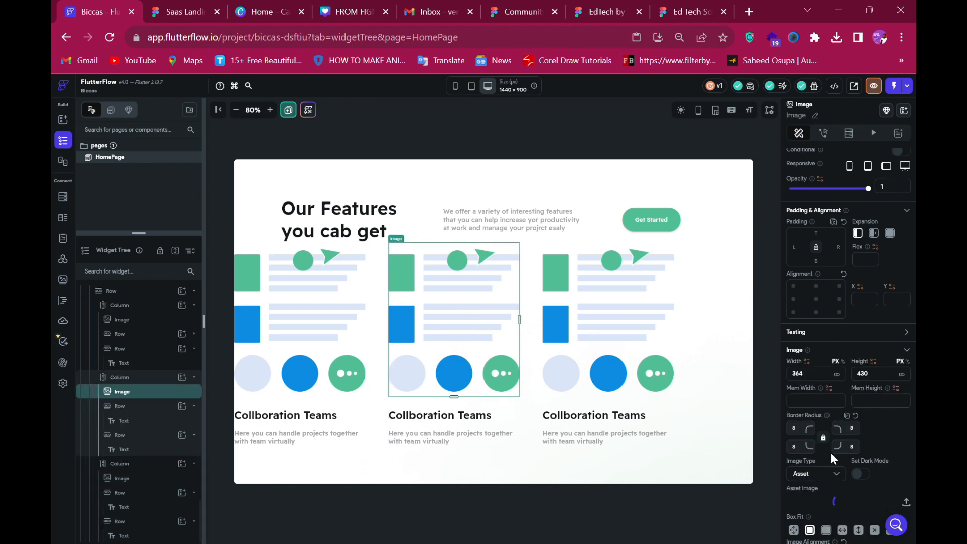
pyautogui.click(151, 11)
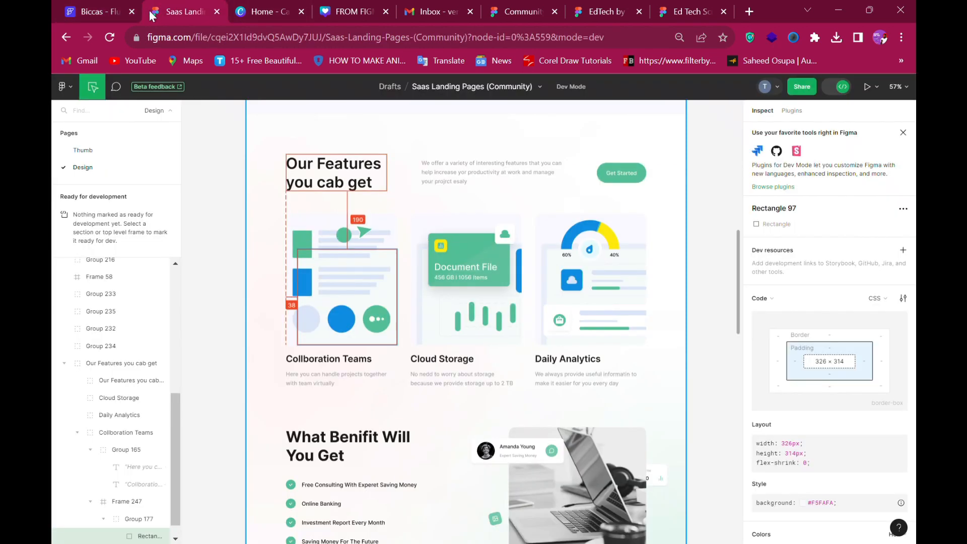
pyautogui.click(110, 15)
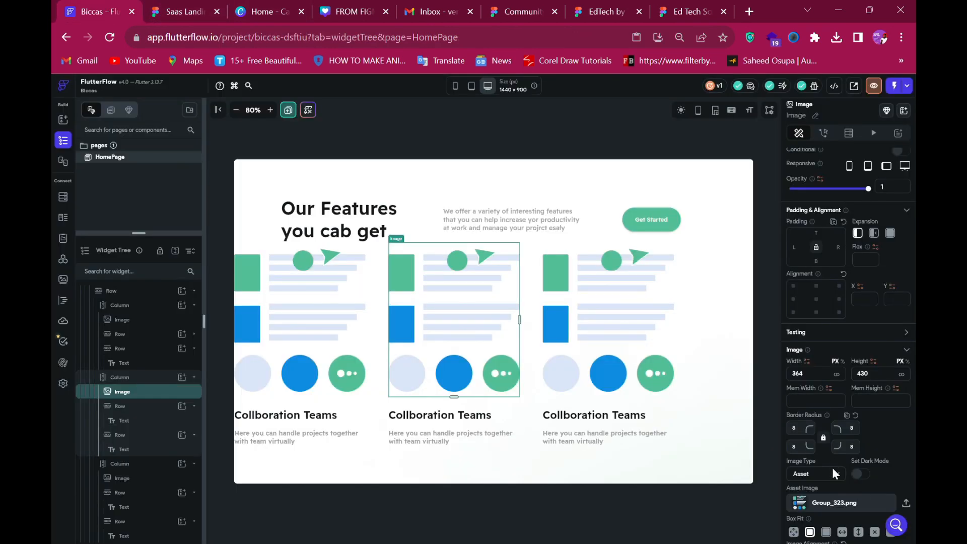
pyautogui.scroll(-2, 832, 474)
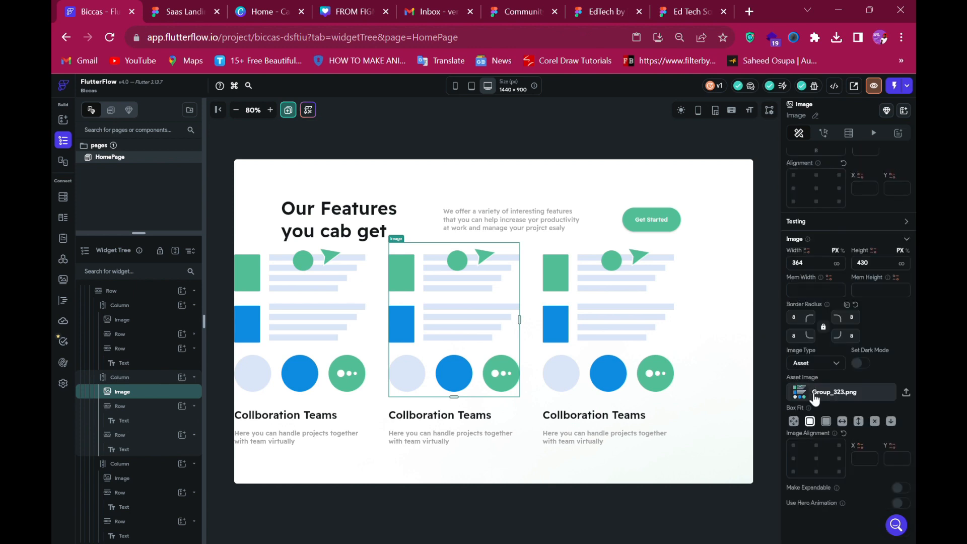
pyautogui.click(816, 398)
pyautogui.scroll(-5, 832, 318)
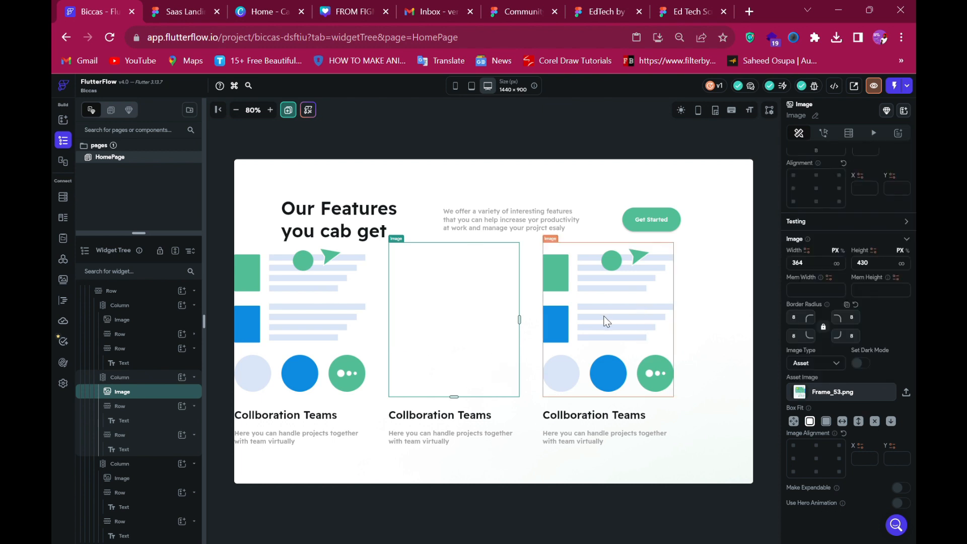
# Change the third feature card's image asset to Frame_54.png.
pyautogui.click(623, 330)
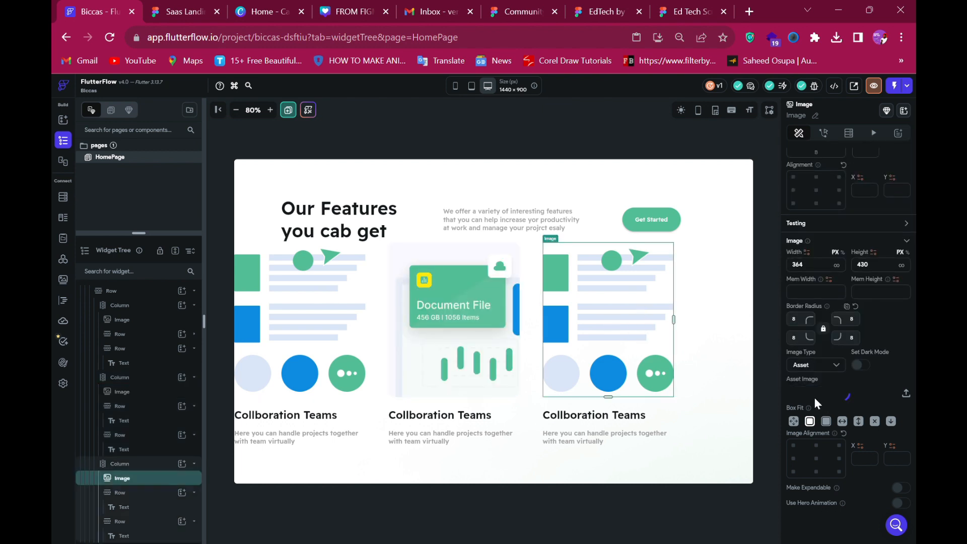
pyautogui.click(826, 394)
pyautogui.scroll(5, 825, 327)
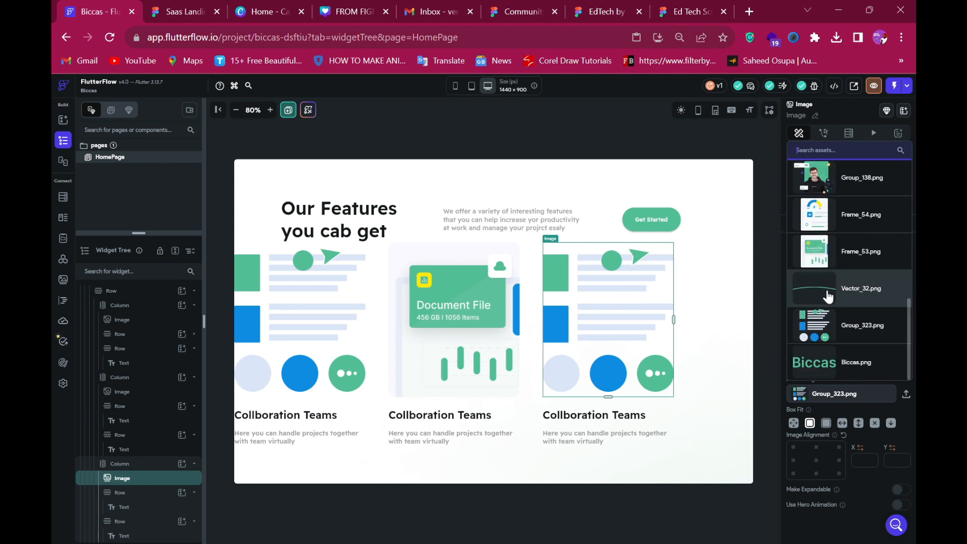
pyautogui.click(833, 226)
# Switch to Figma and copy the text content of the Cloud Storage card title.
pyautogui.click(181, 11)
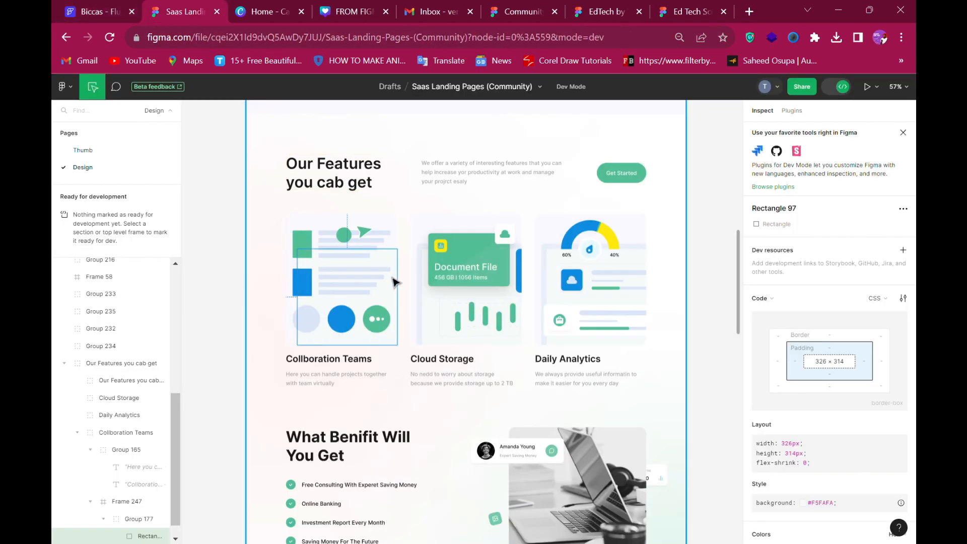
pyautogui.click(443, 360)
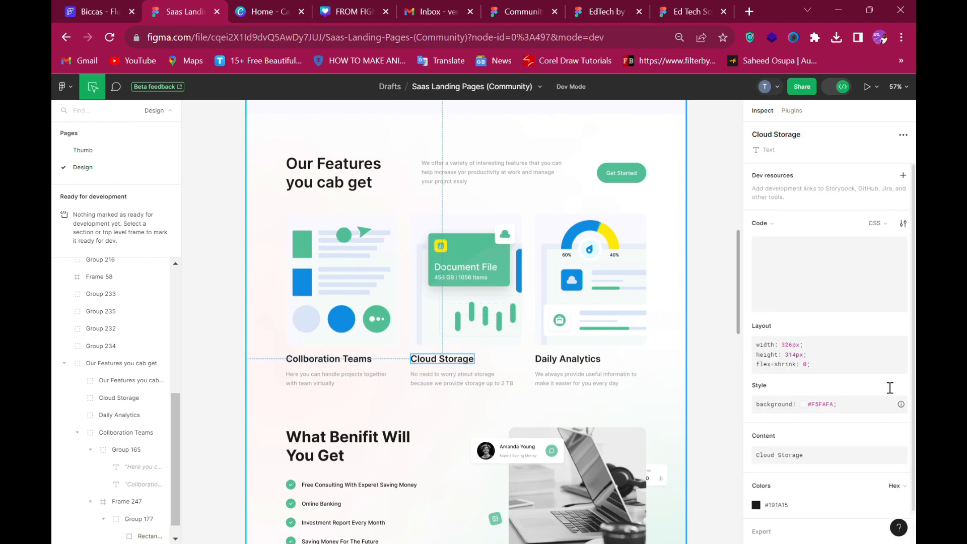
pyautogui.click(900, 402)
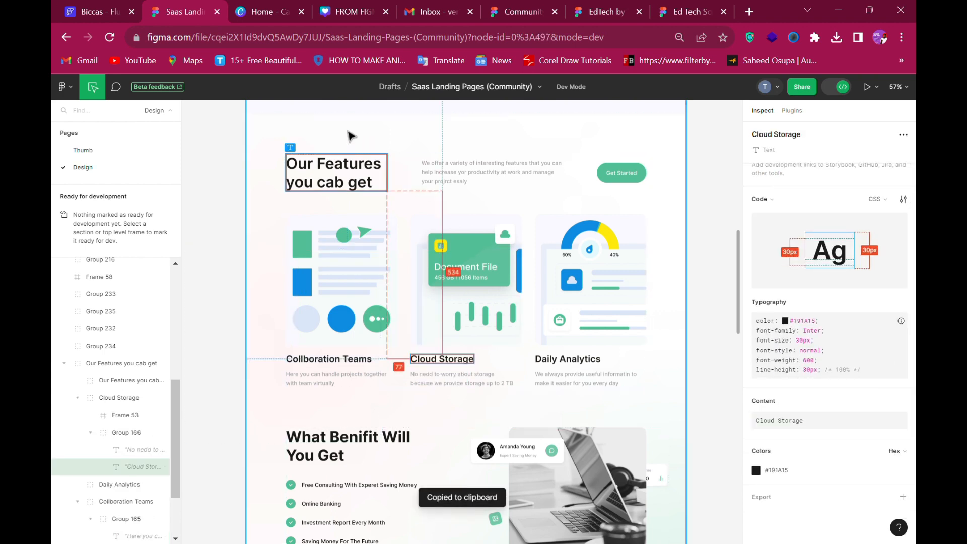
# Back in FlutterFlow, replace the second feature card's title text with "Cloud Storage".
pyautogui.hotkey('ctrl', 'shift', 'Tab')
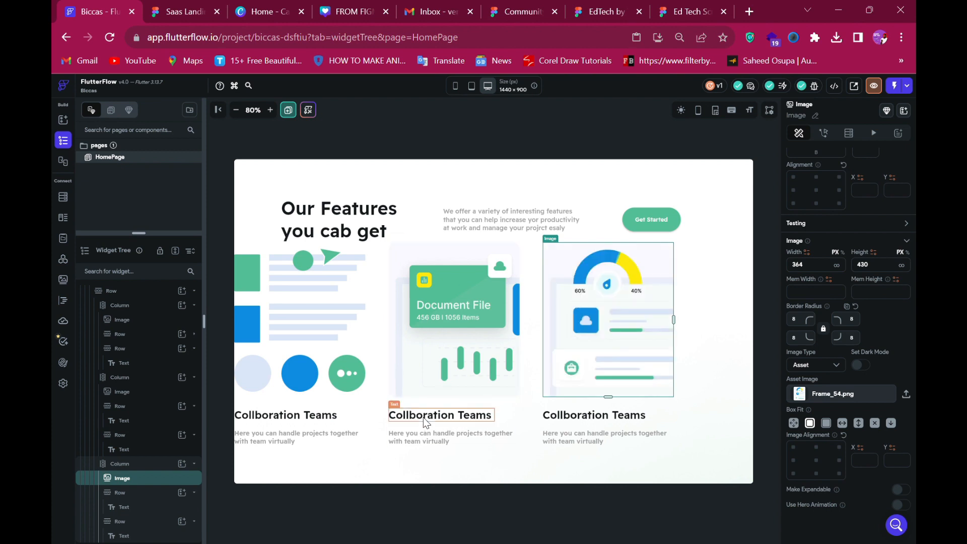
pyautogui.click(427, 423)
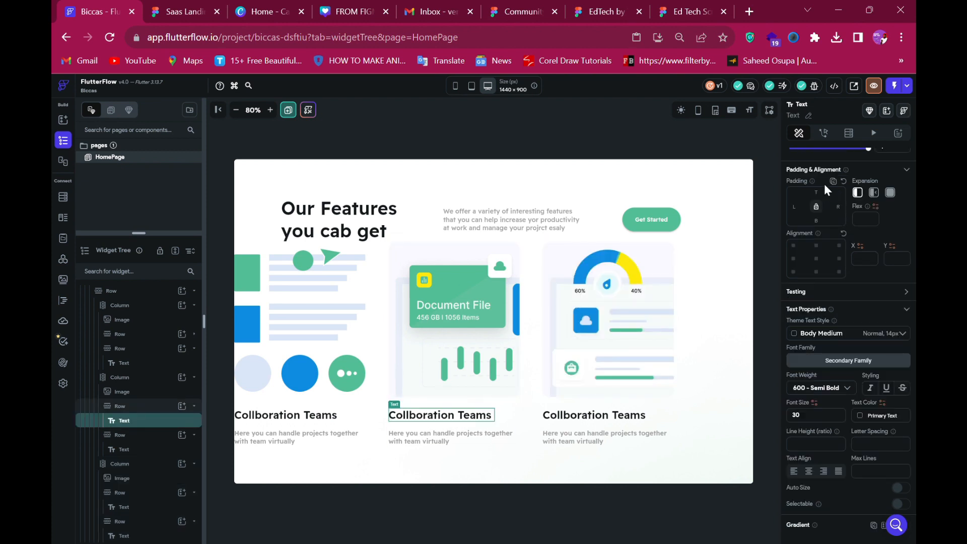
pyautogui.scroll(3, 845, 218)
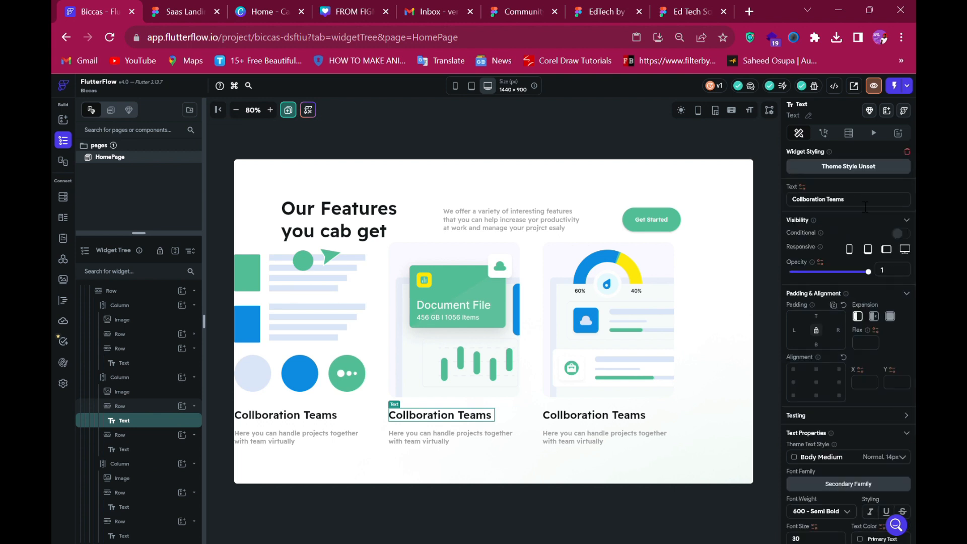
pyautogui.hotkey('ctrl', 'a')
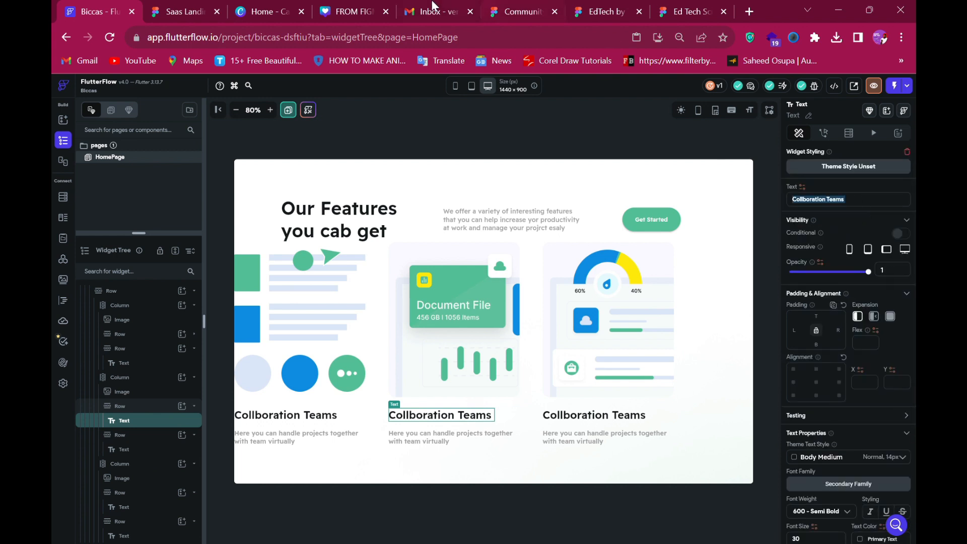
# Switch to Figma and copy the text content of the Daily Analytics card title.
pyautogui.click(165, 15)
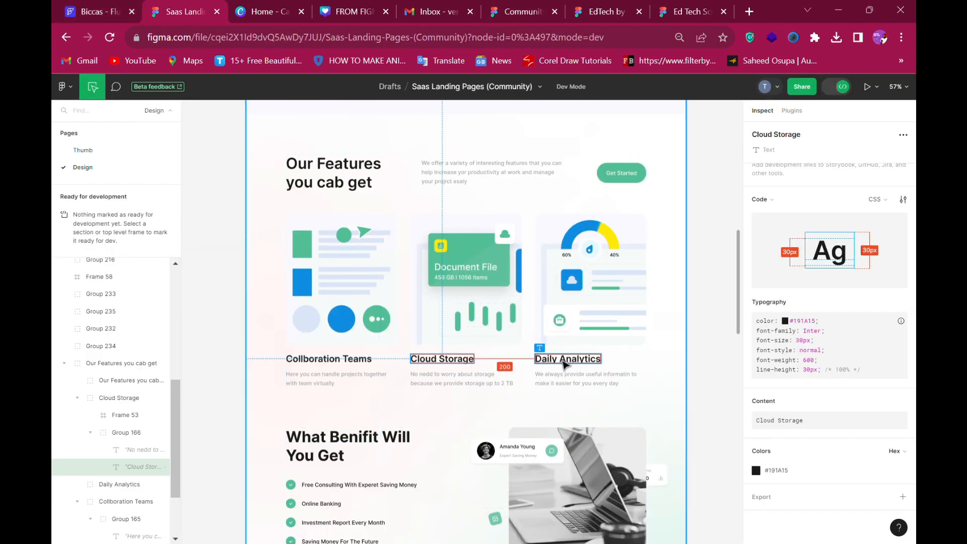
pyautogui.scroll(-5, 869, 391)
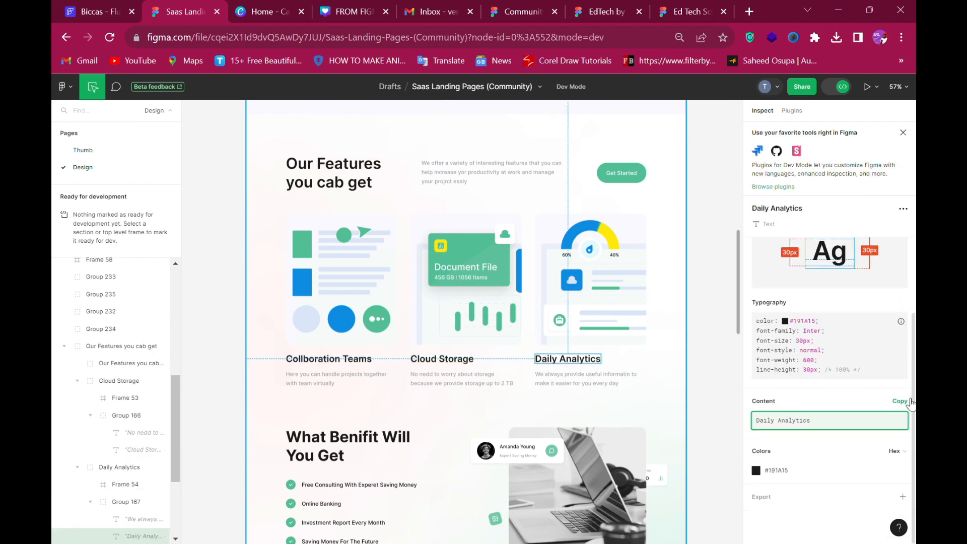
pyautogui.click(900, 402)
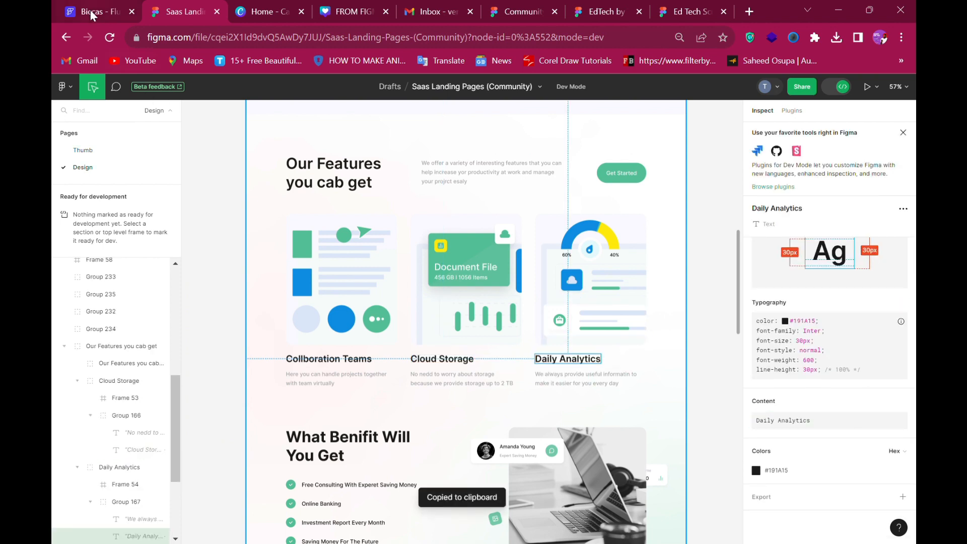
# Back in FlutterFlow, replace the third feature card's title text with "Daily Analytics".
pyautogui.click(89, 10)
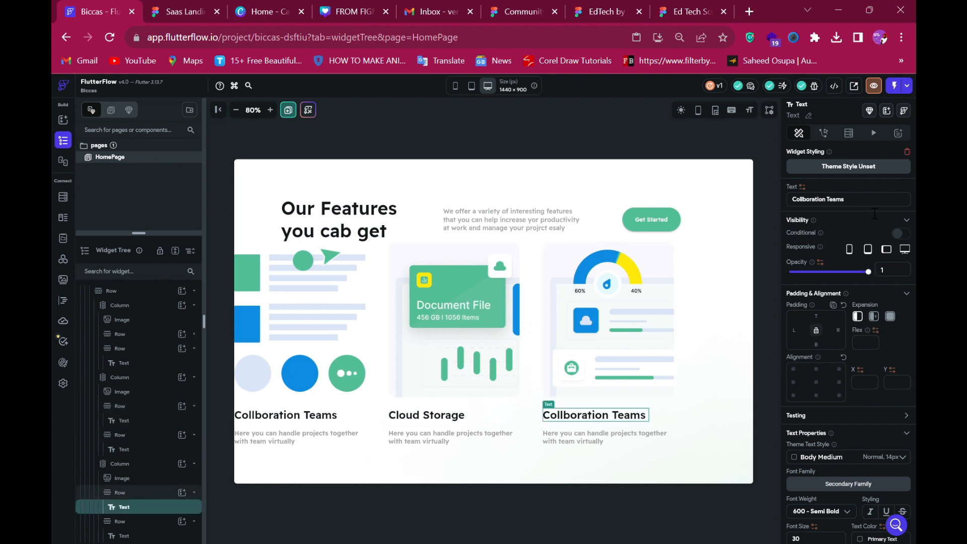
pyautogui.hotkey('ctrl', 'a')
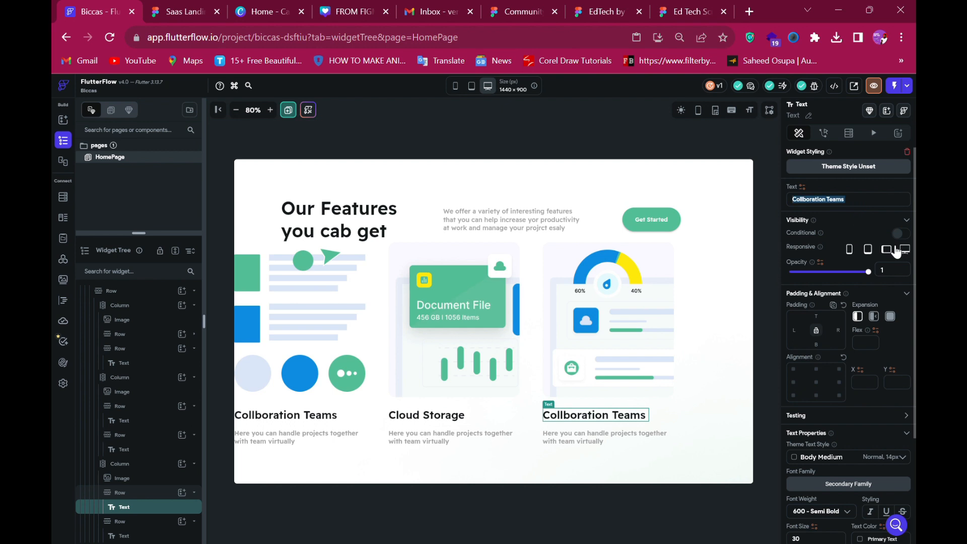
pyautogui.hotkey('ctrl', 'v')
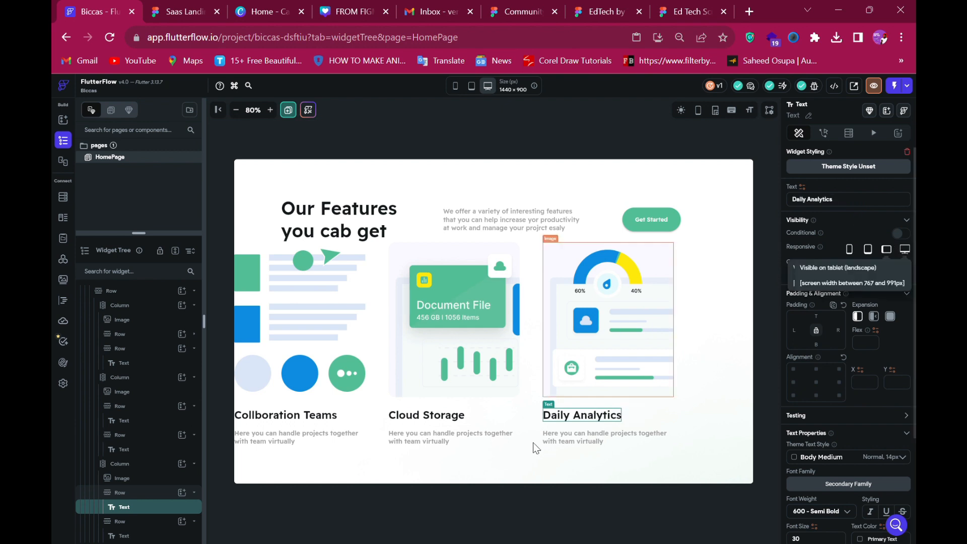
# Switch to Figma, leave Dev Mode and measure the Collboration Teams card group's distance from the page's left edge.
pyautogui.hotkey('ctrl', 'Tab')
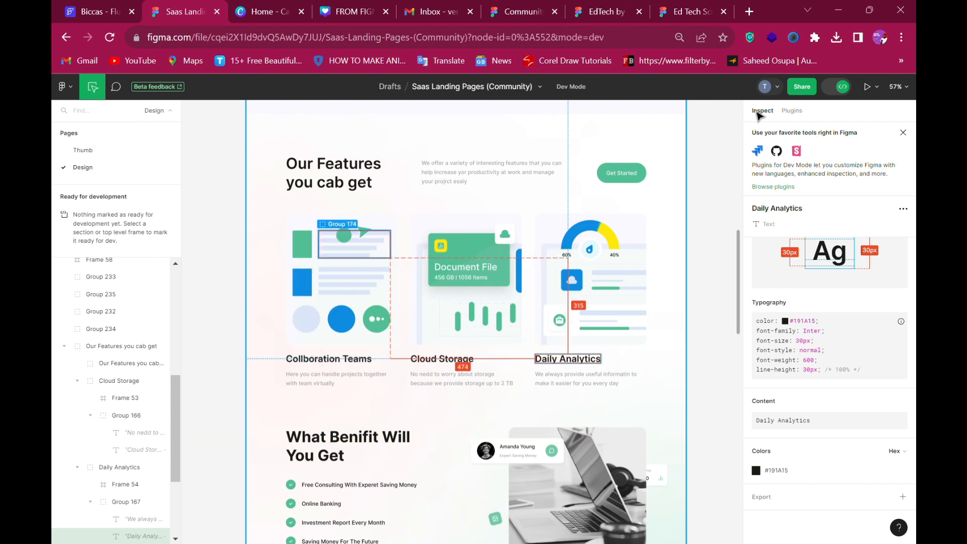
pyautogui.click(844, 89)
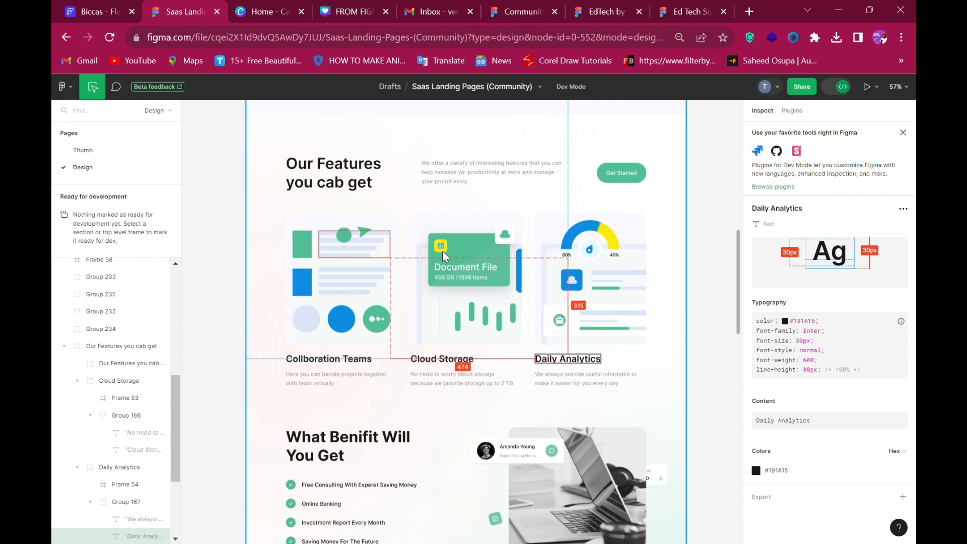
pyautogui.click(357, 328)
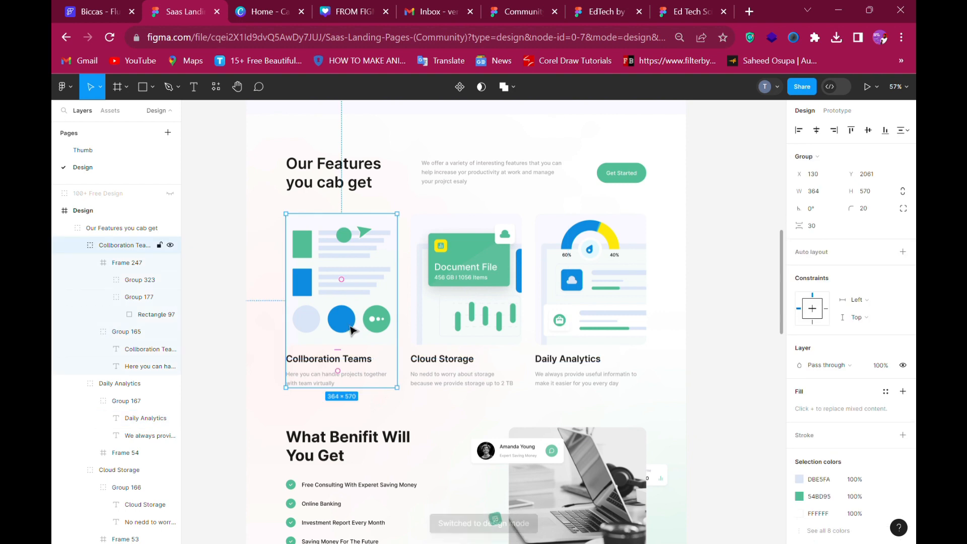
pyautogui.press('alt')
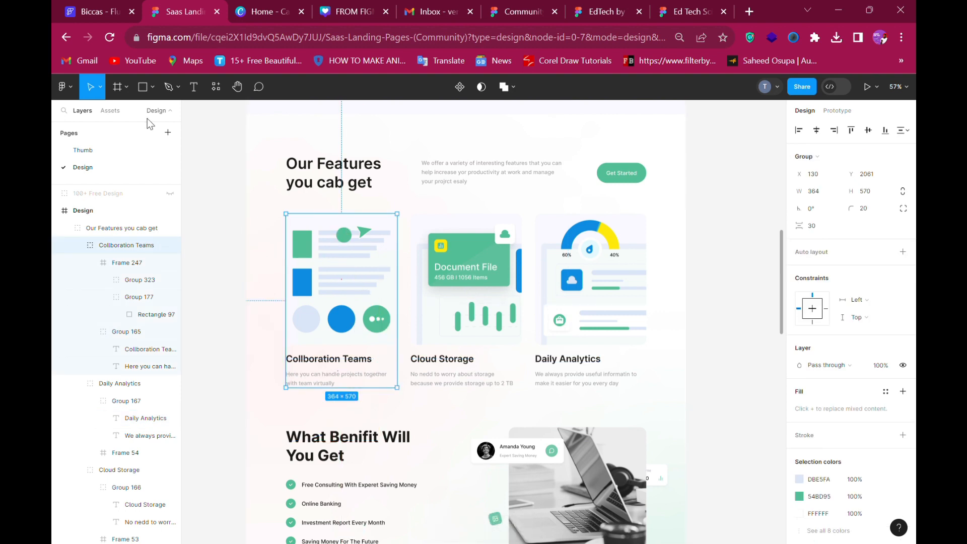
# Back in FlutterFlow, set the first feature card column's left padding to 130.
pyautogui.click(96, 12)
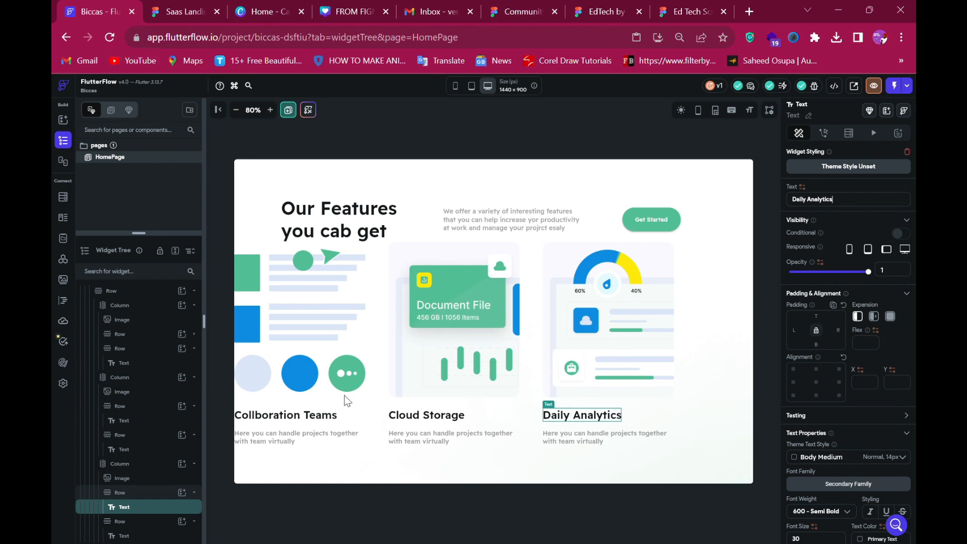
pyautogui.click(355, 425)
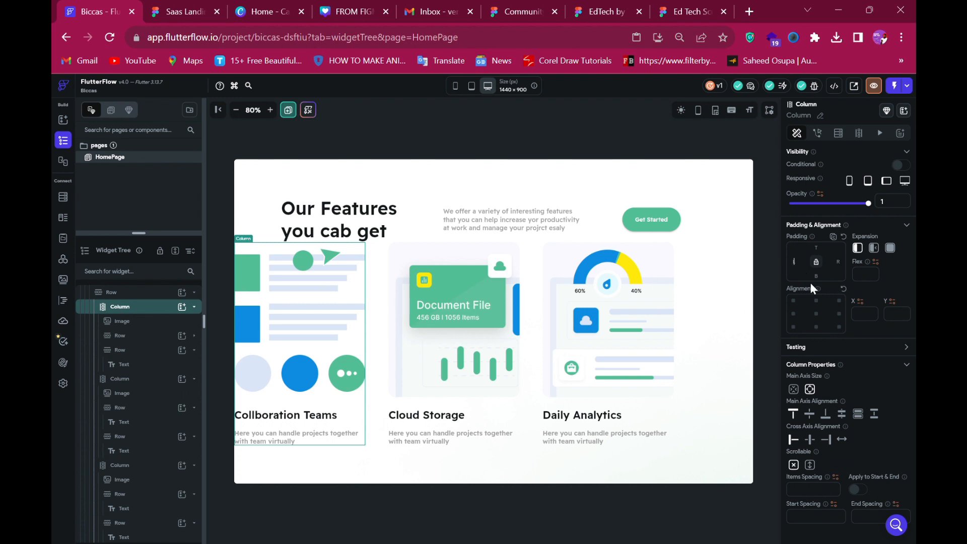
pyautogui.write('1')
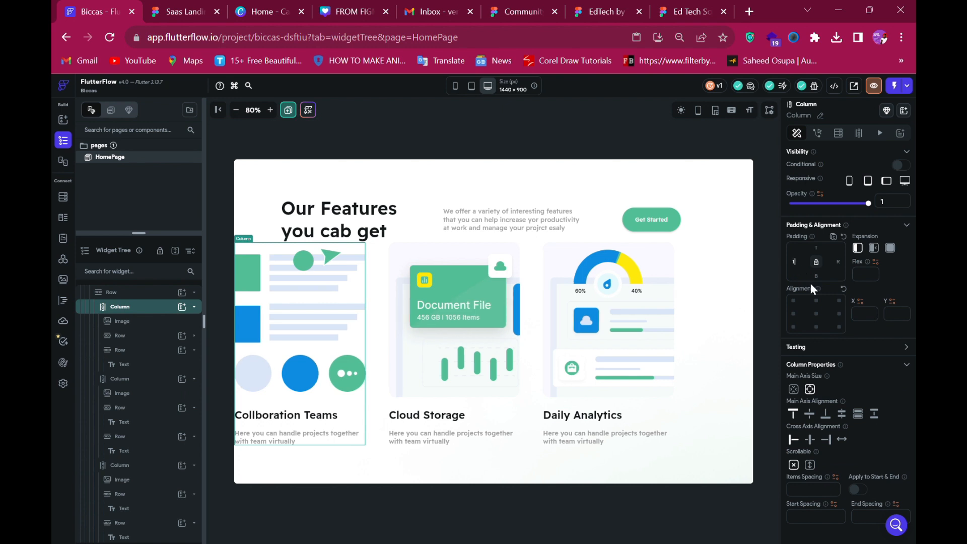
pyautogui.write('30')
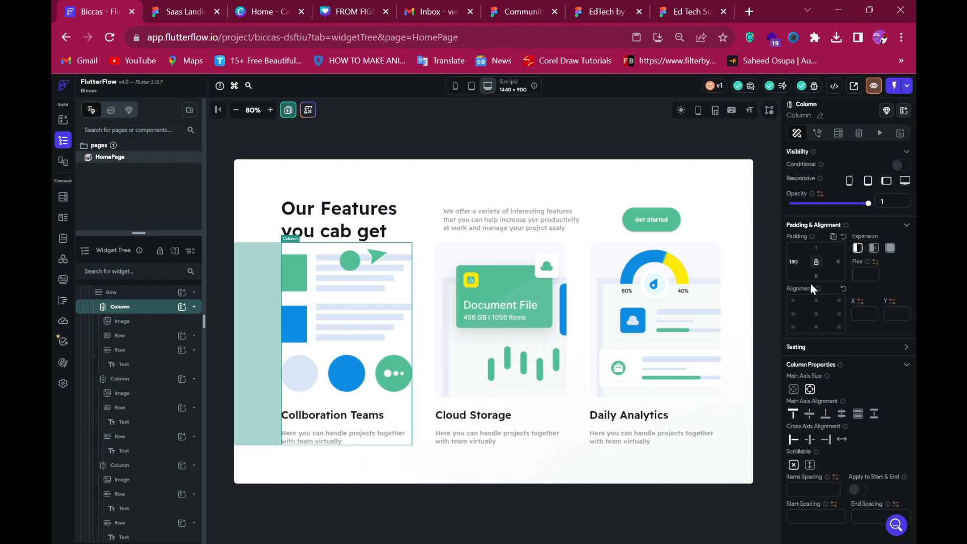
# Measure the gap between the header row and the cards in Figma, and set the FlutterFlow cards row's top padding to 74.
pyautogui.click(173, 11)
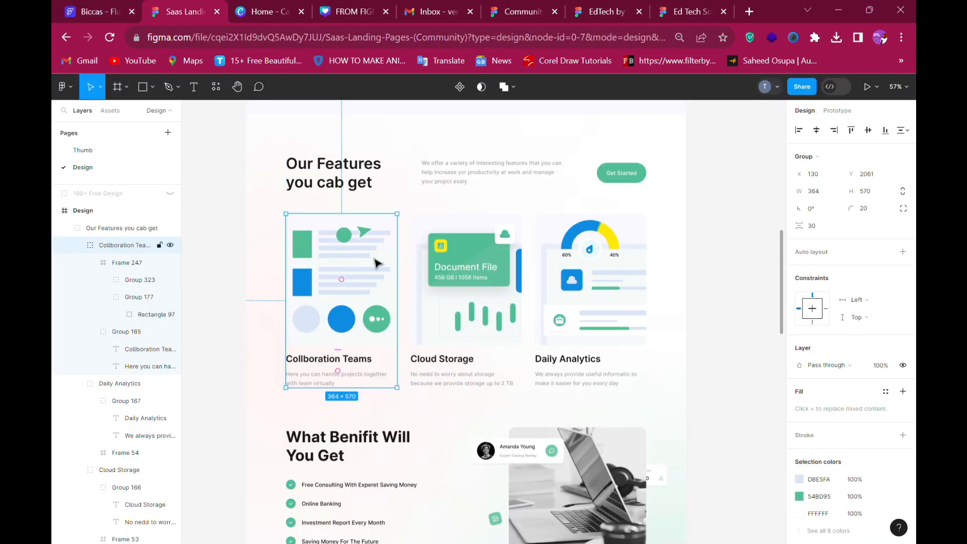
pyautogui.press('alt')
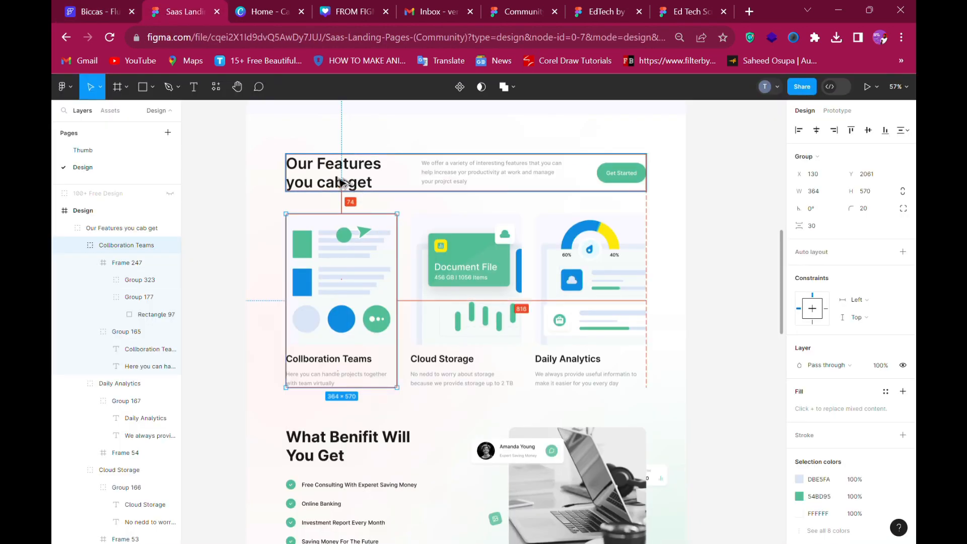
pyautogui.click(90, 15)
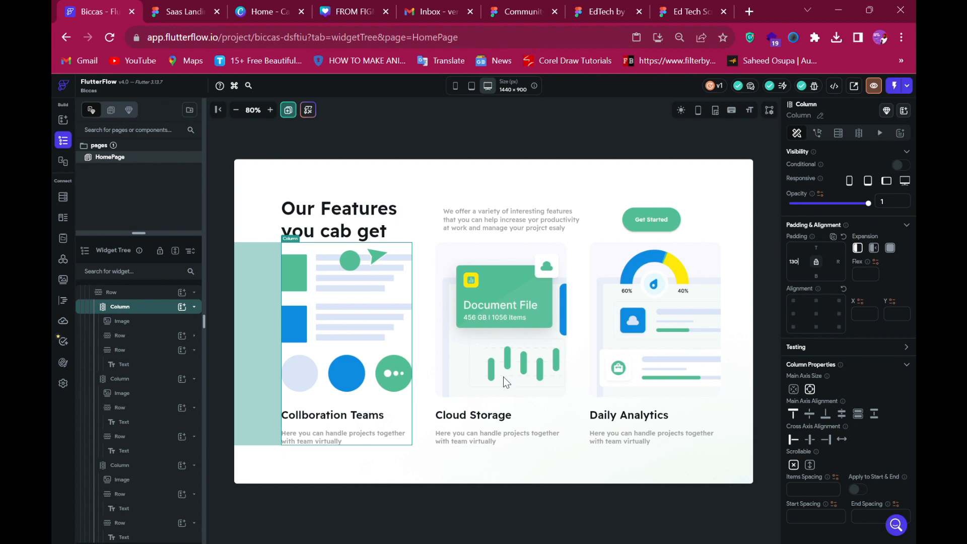
pyautogui.click(424, 306)
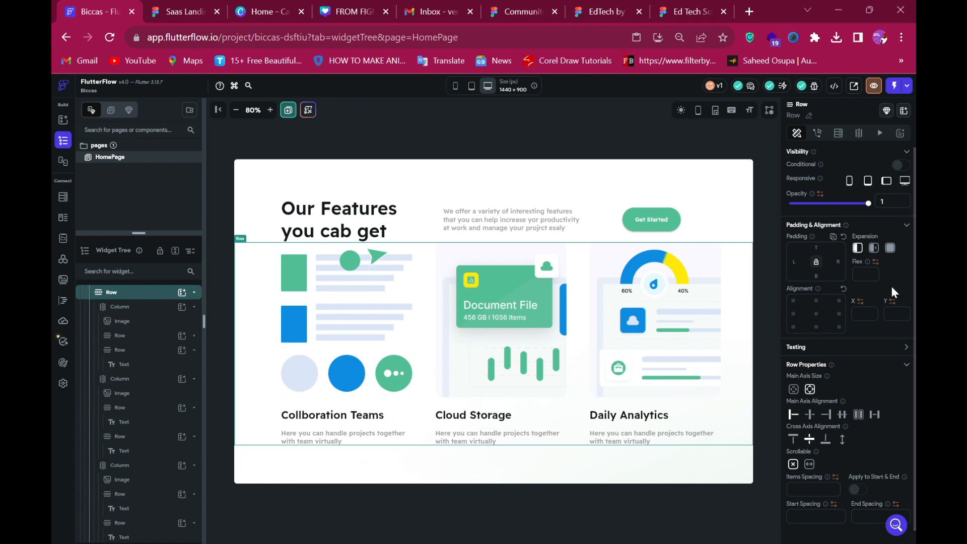
pyautogui.write('74')
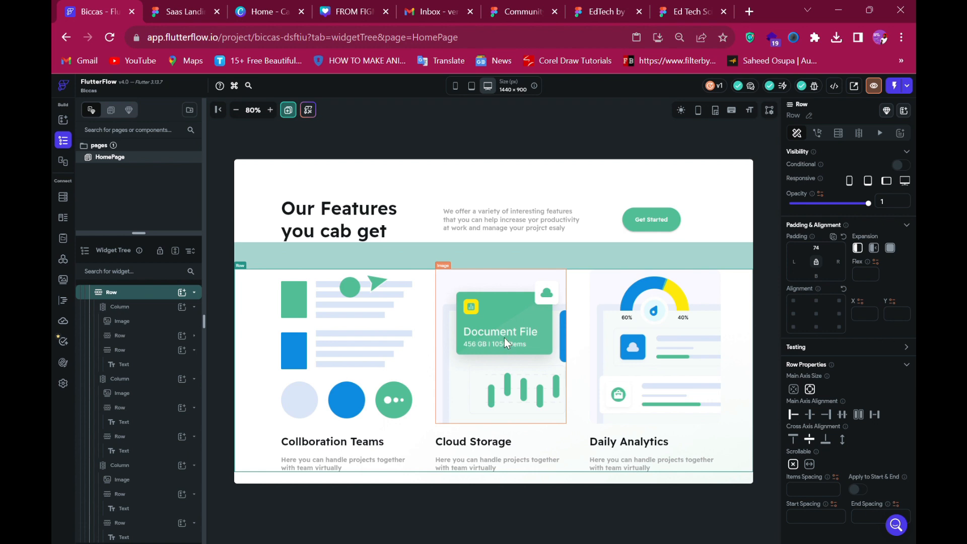
pyautogui.scroll(-1, 504, 337)
# Switch to Figma, review the landing page design and select the "What Benifit Will You Get" section group for inspection.
pyautogui.click(203, 14)
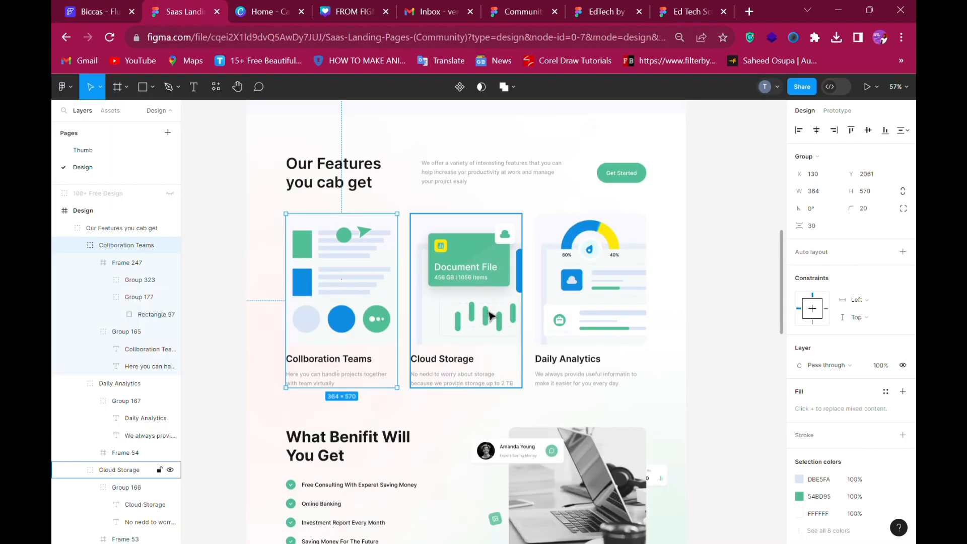
pyautogui.scroll(-5, 494, 322)
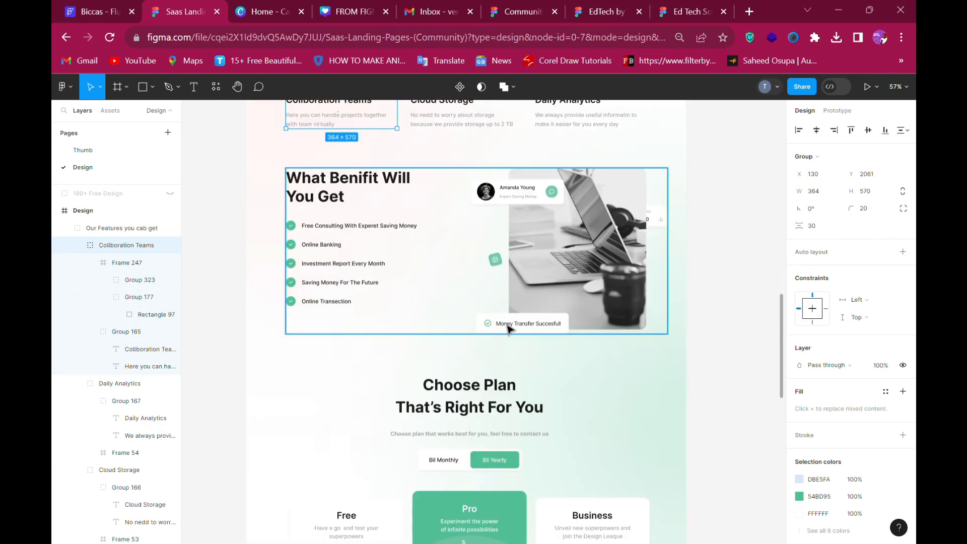
pyautogui.scroll(15, 493, 333)
pyautogui.scroll(2, 506, 327)
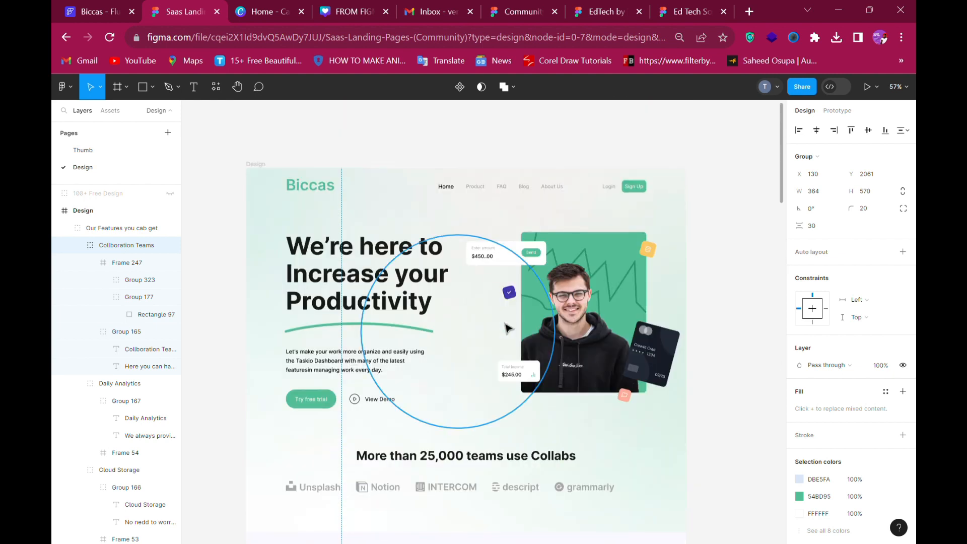
pyautogui.scroll(-13, 505, 327)
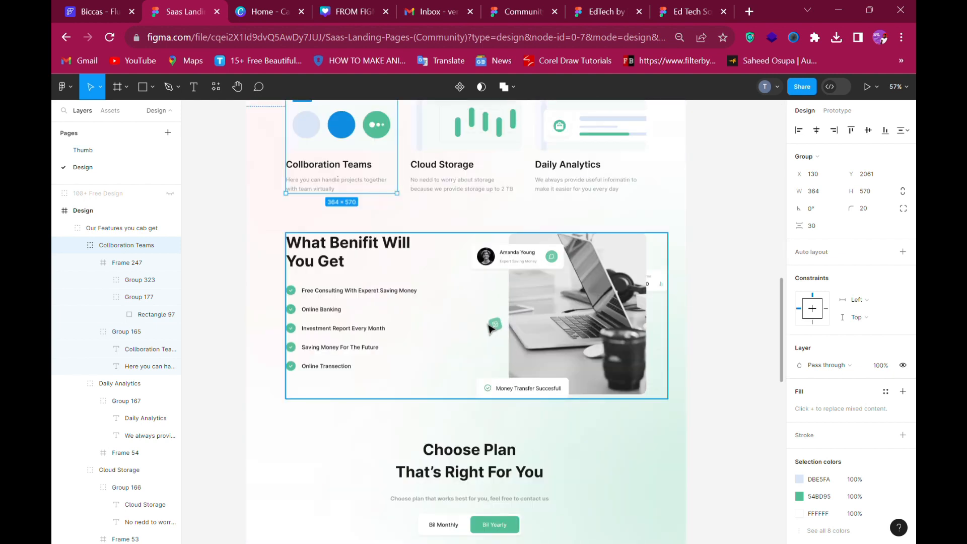
pyautogui.scroll(-1, 498, 323)
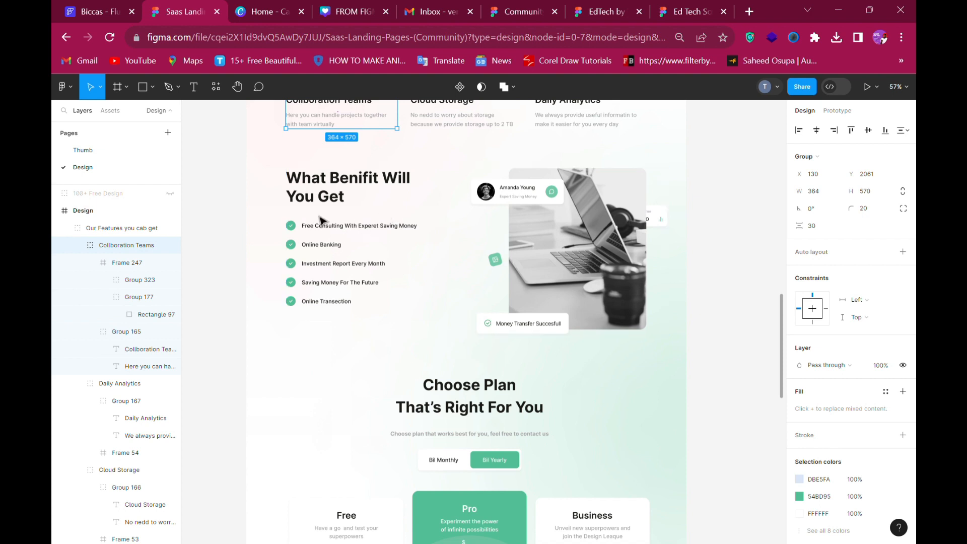
pyautogui.click(321, 235)
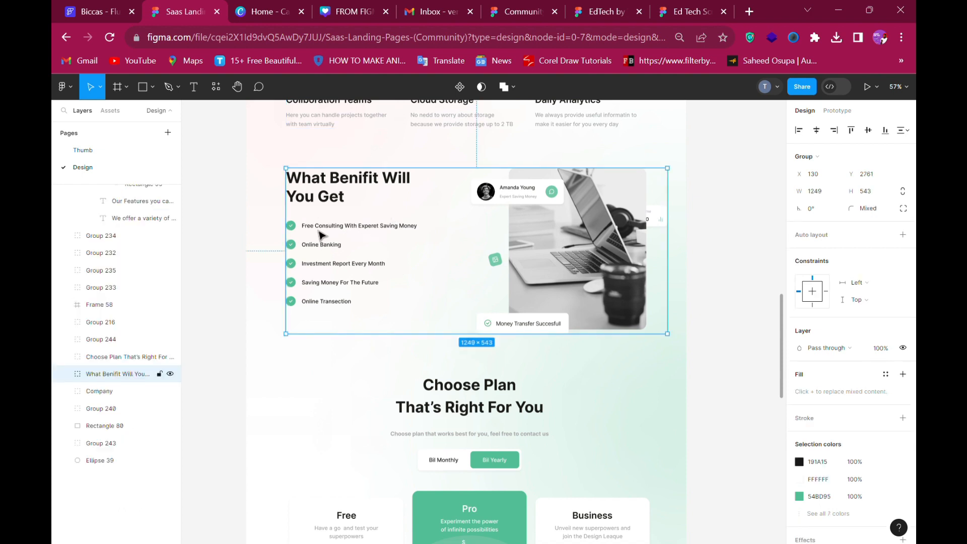
# Switch to FlutterFlow, add a row to the main page column beneath the three feature cards, and select it.
pyautogui.click(91, 12)
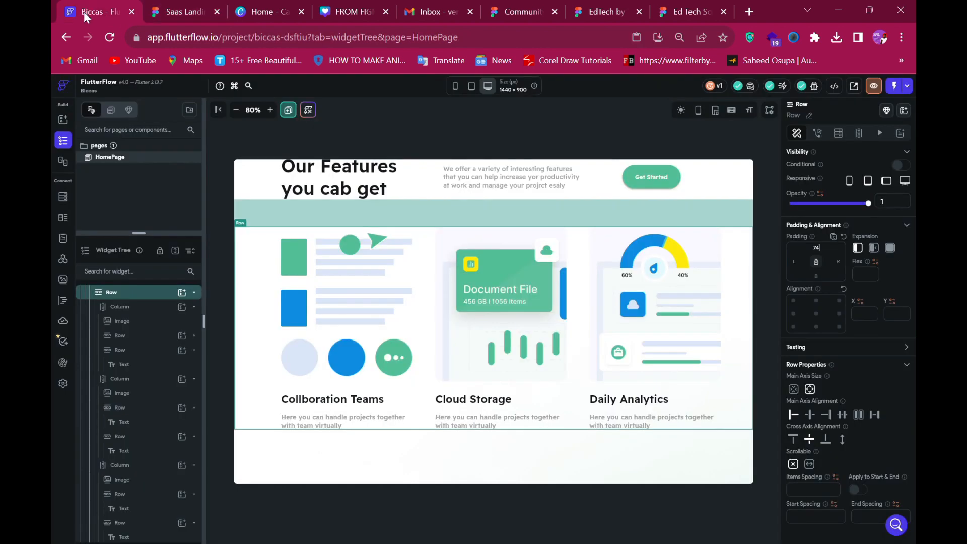
pyautogui.click(396, 454)
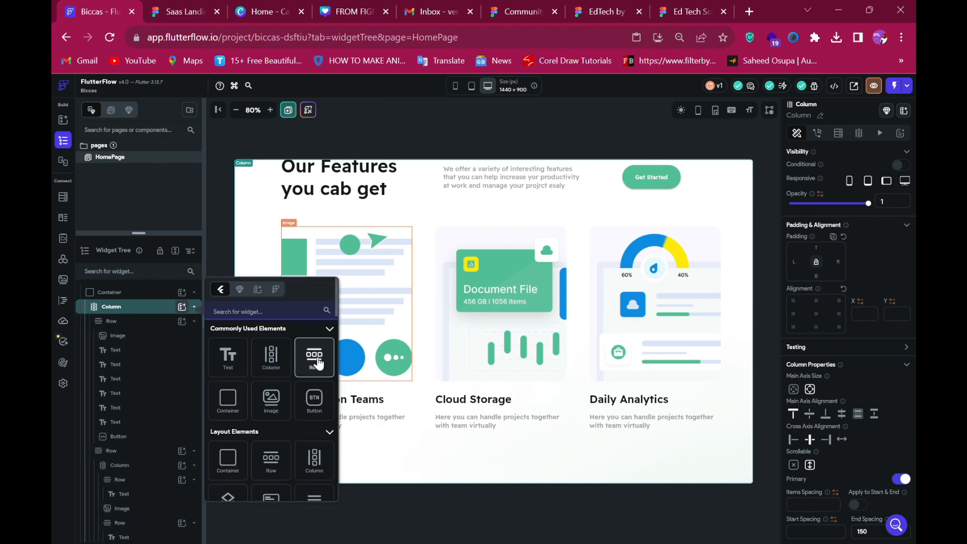
pyautogui.click(173, 6)
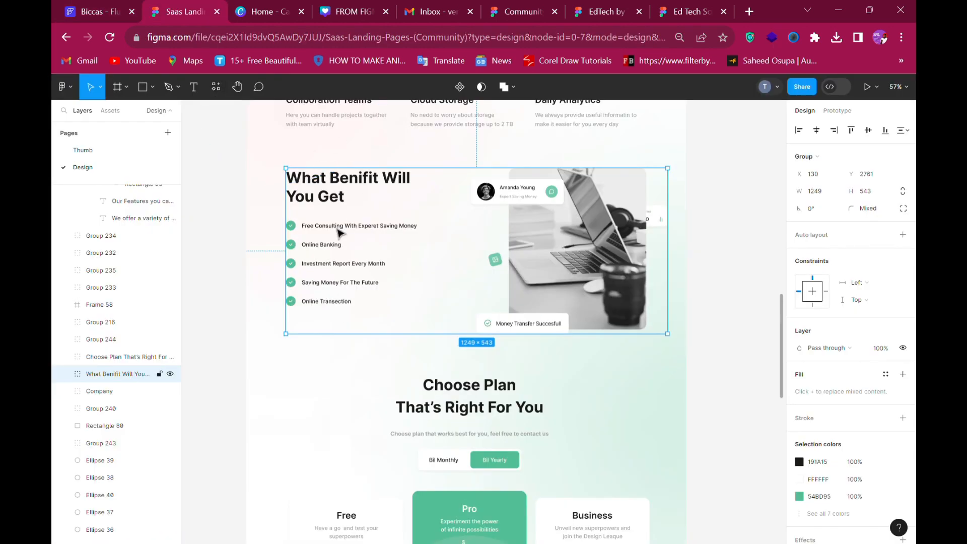
pyautogui.click(88, 8)
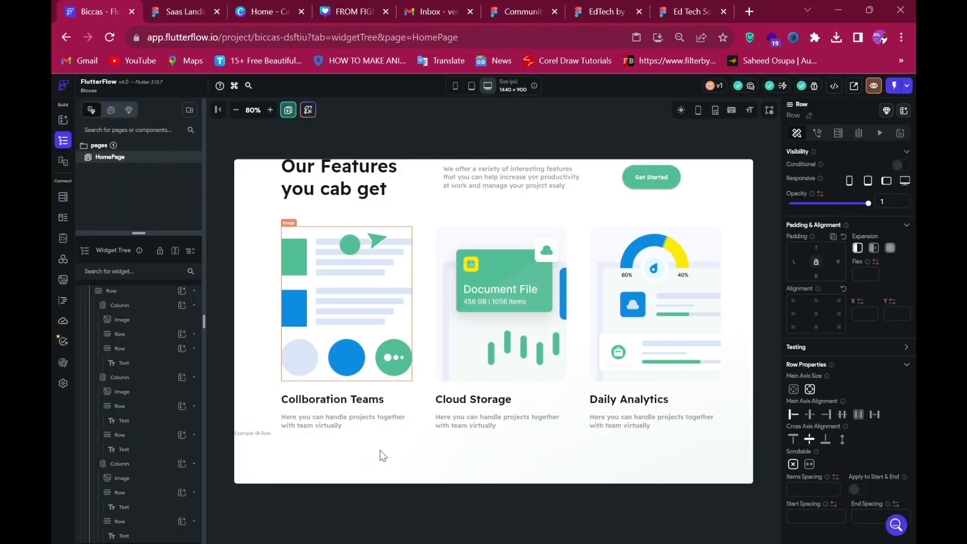
pyautogui.click(270, 432)
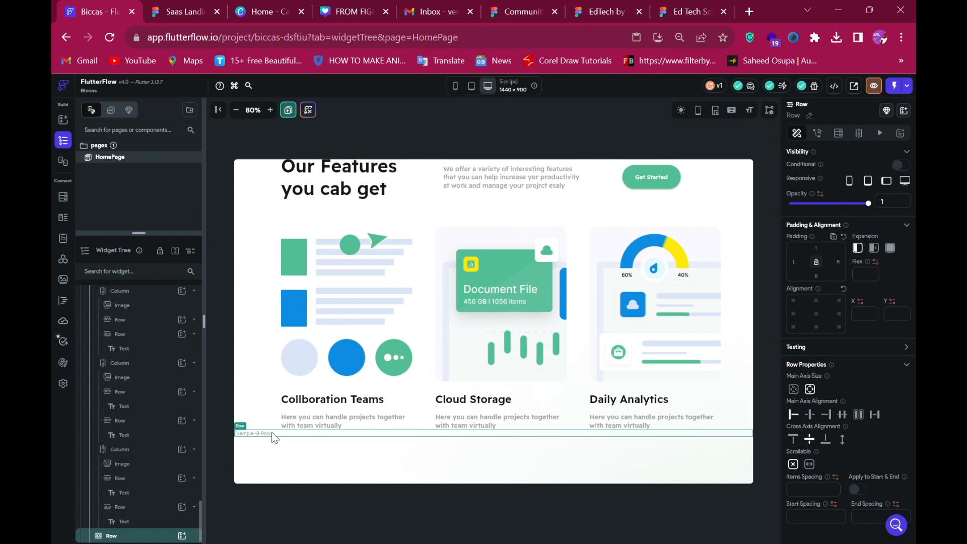
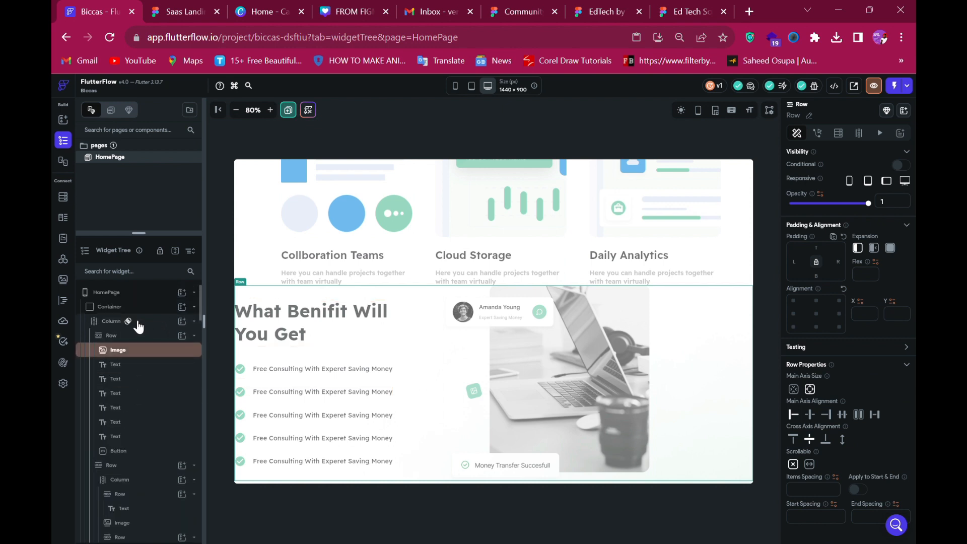
# Set the main page column's opacity to 1.
pyautogui.click(129, 322)
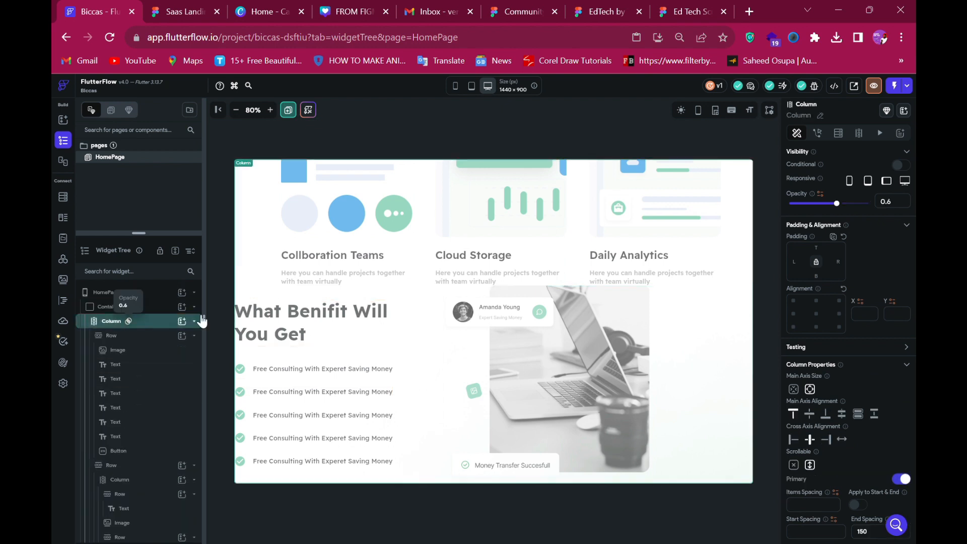
pyautogui.click(866, 203)
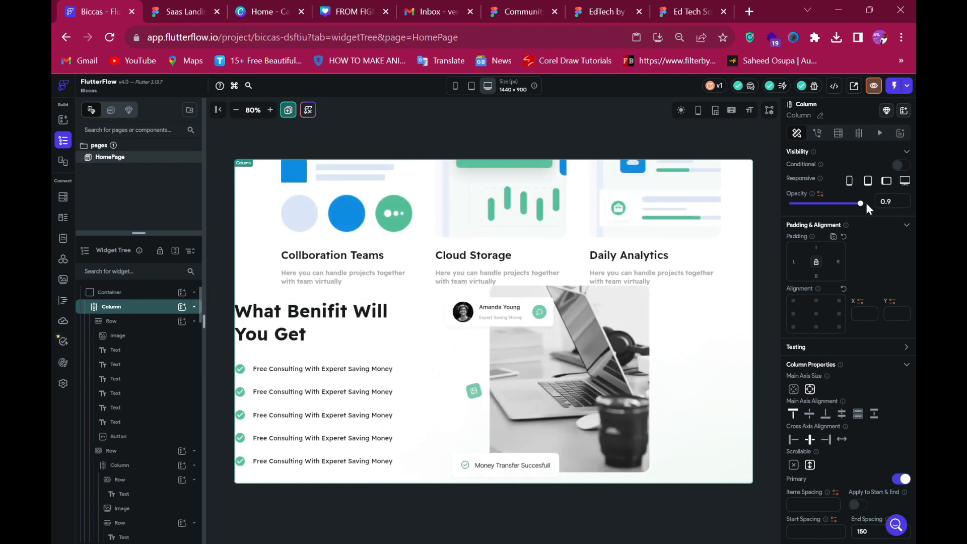
pyautogui.moveTo(863, 203); pyautogui.dragTo(872, 206)
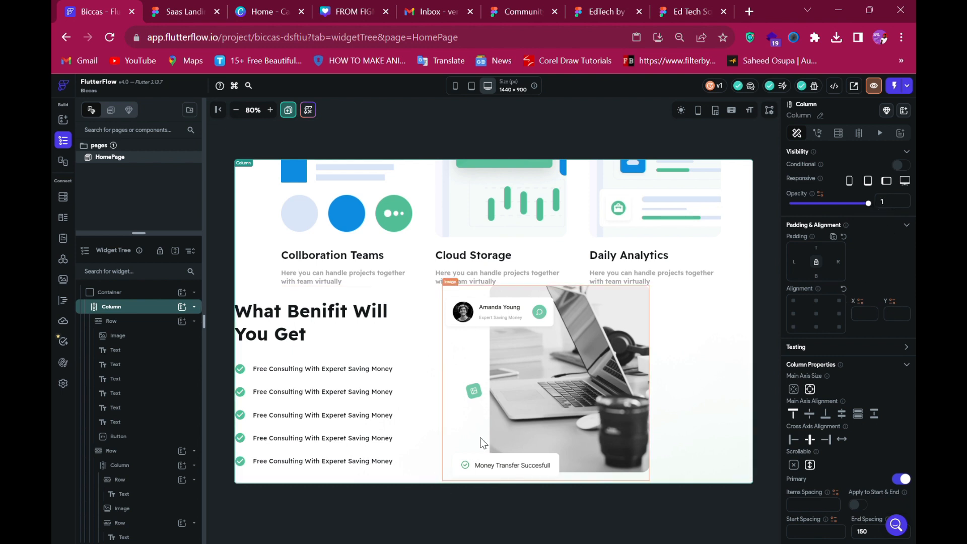
# Switch to Figma and measure the distance of the "What Benifit Will You Get" text group from the page's left edge.
pyautogui.click(162, 10)
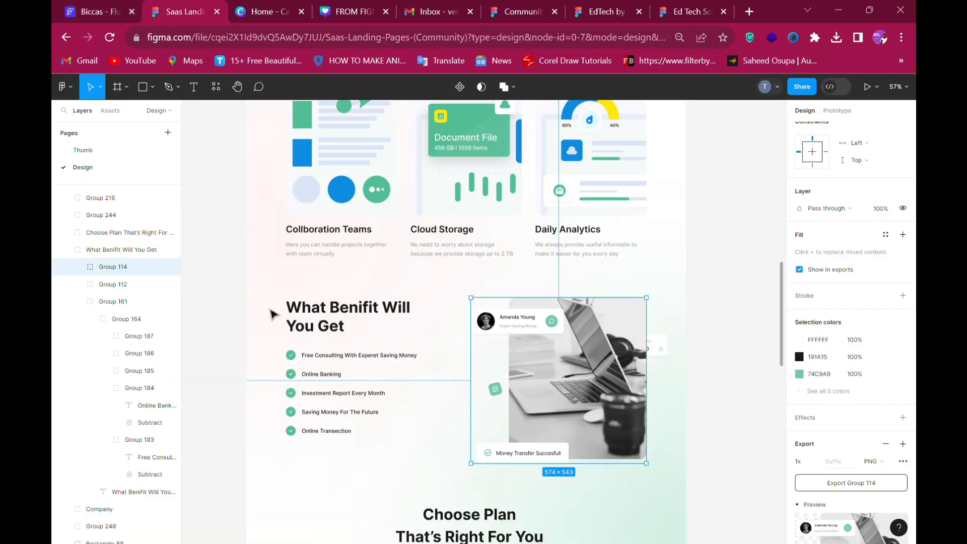
pyautogui.click(322, 366)
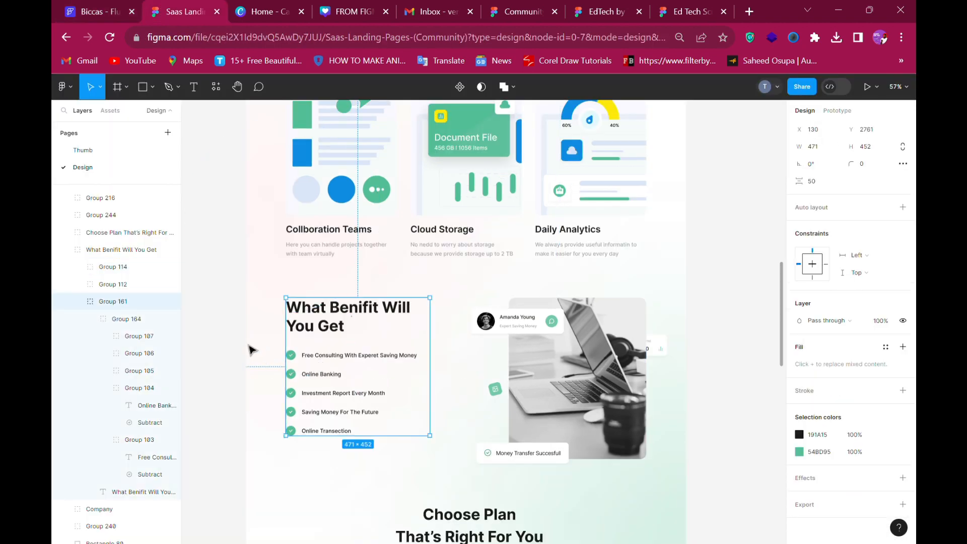
pyautogui.press('alt')
# Back in FlutterFlow, set the left padding of the column holding the "What Benifit Will You Get" heading and list to 130.
pyautogui.click(84, 8)
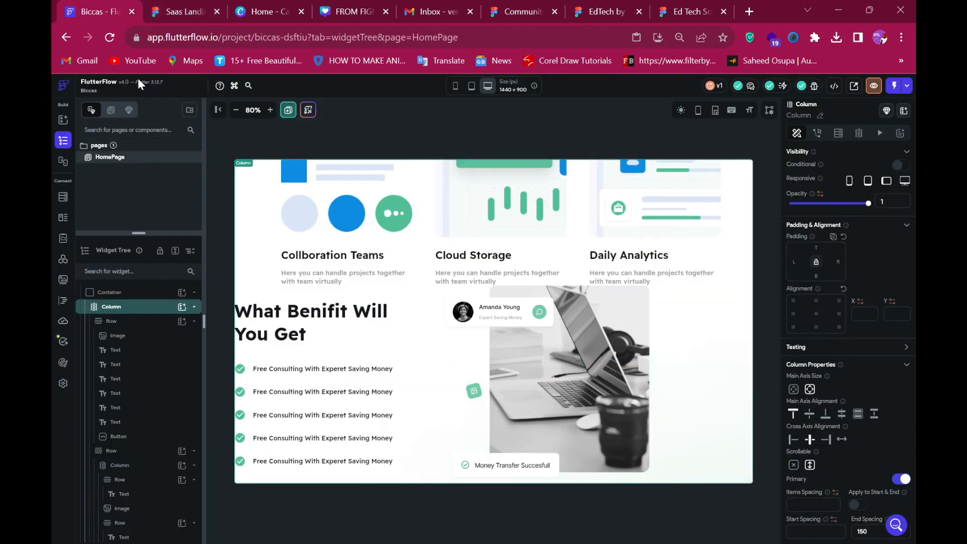
pyautogui.click(349, 352)
pyautogui.click(793, 262)
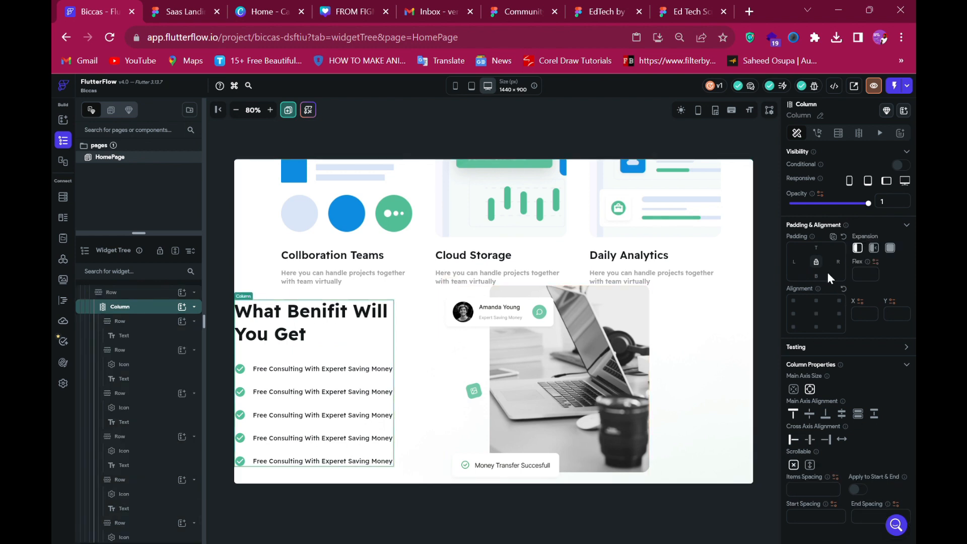
pyautogui.write('1')
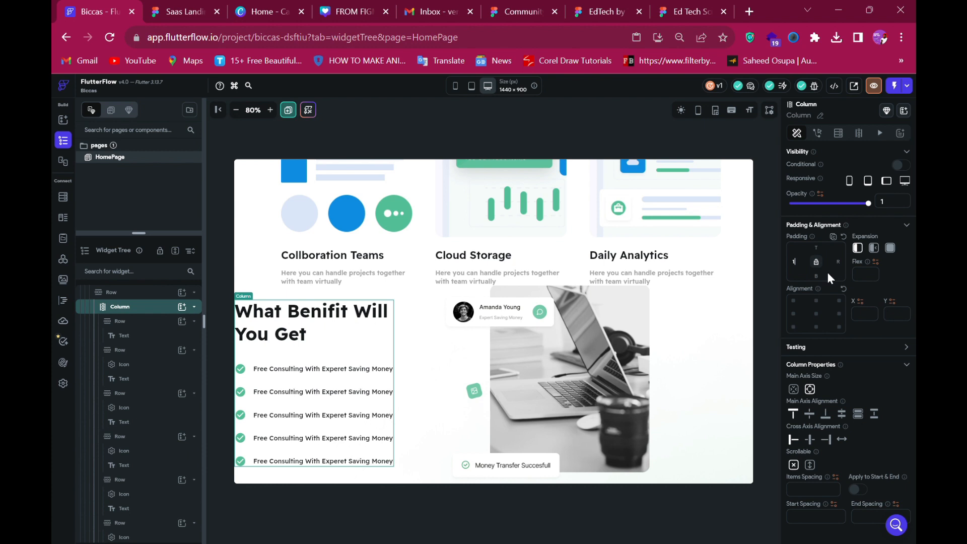
# Check the benefits section's spacing in Figma, and set the FlutterFlow benefits row's top padding to 130.
pyautogui.click(173, 10)
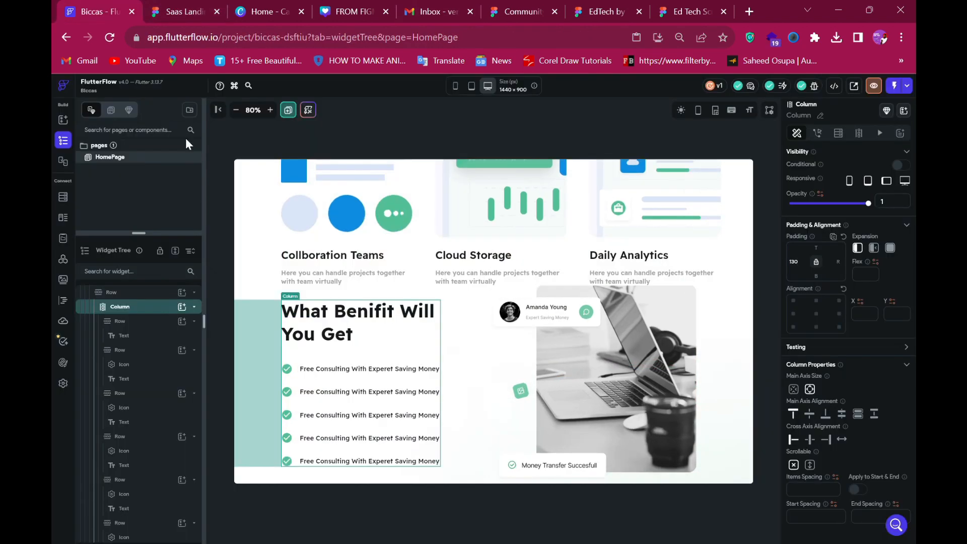
pyautogui.click(91, 12)
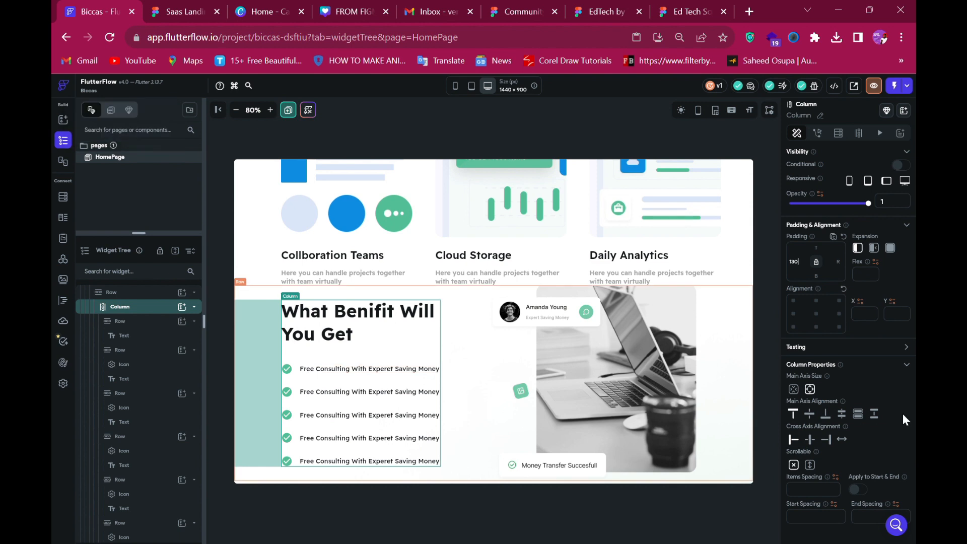
pyautogui.click(816, 248)
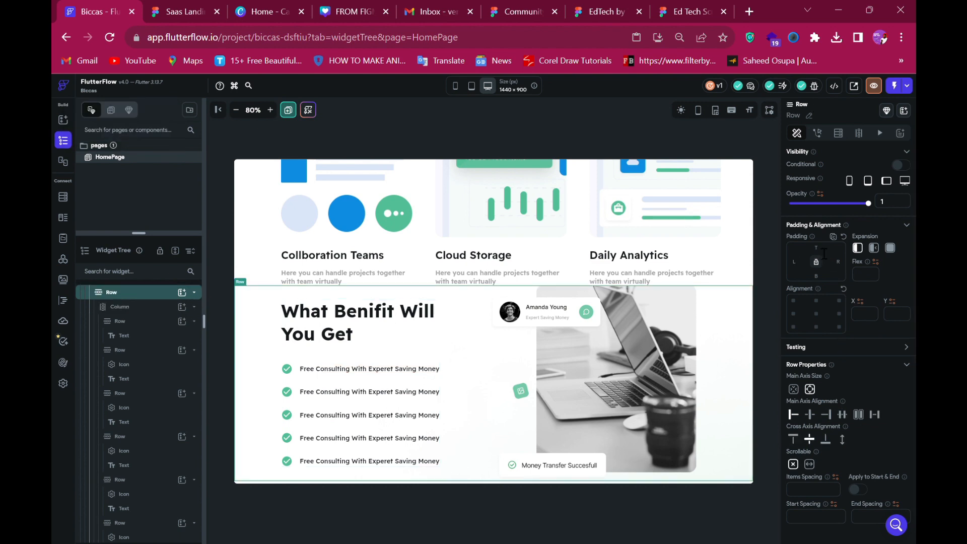
pyautogui.write('1')
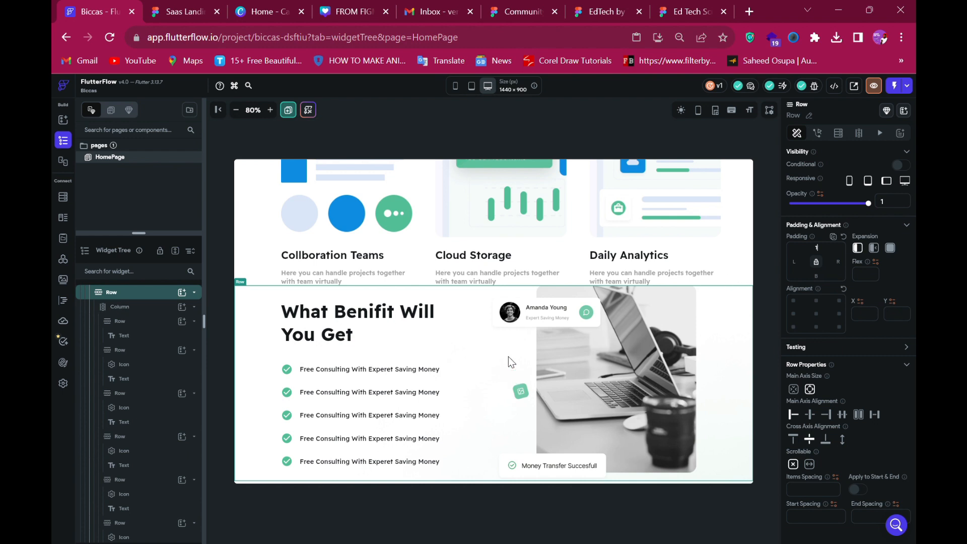
pyautogui.write('30')
# Review the "Choose Plan That's Right For You" section in Figma, and in FlutterFlow add a row to the main column beneath the benefits row.
pyautogui.hotkey('ctrl', 'Tab')
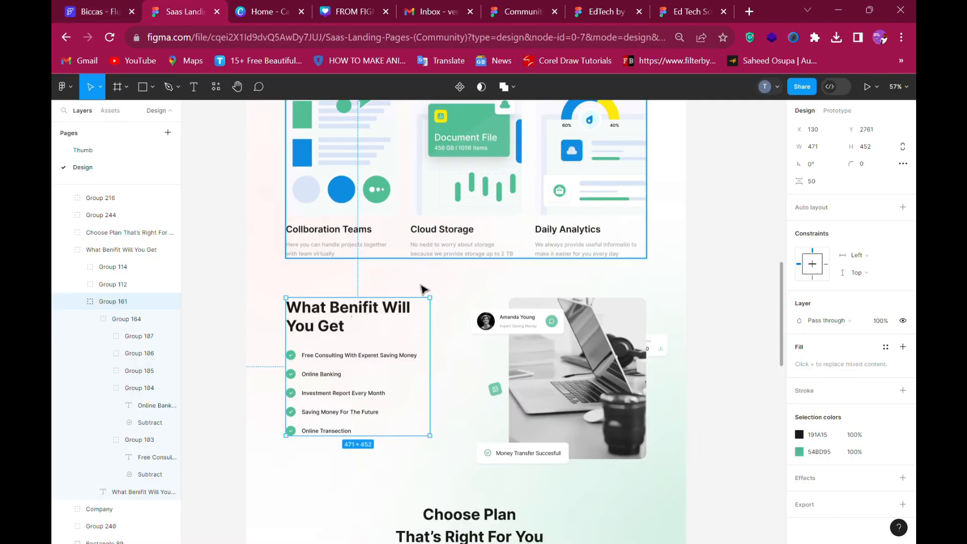
pyautogui.scroll(-5, 496, 364)
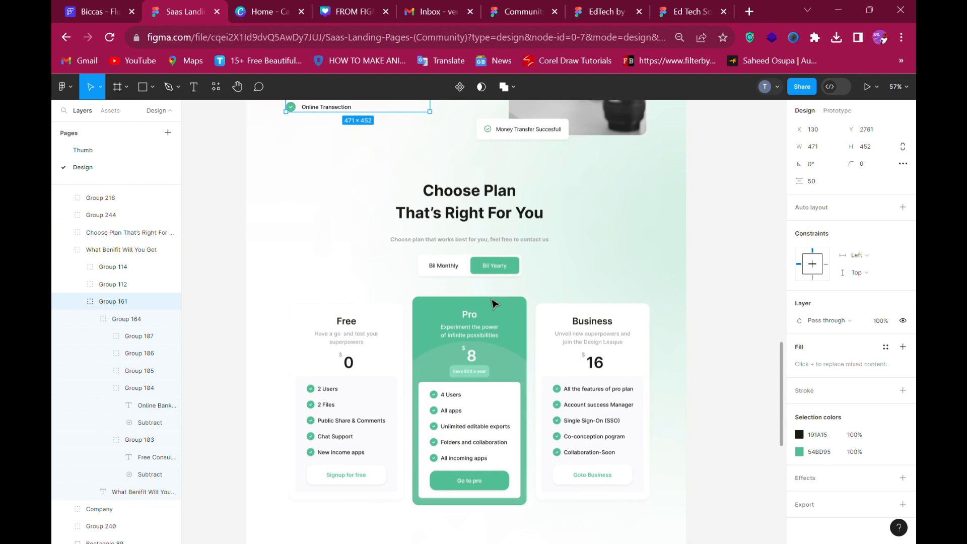
pyautogui.click(86, 7)
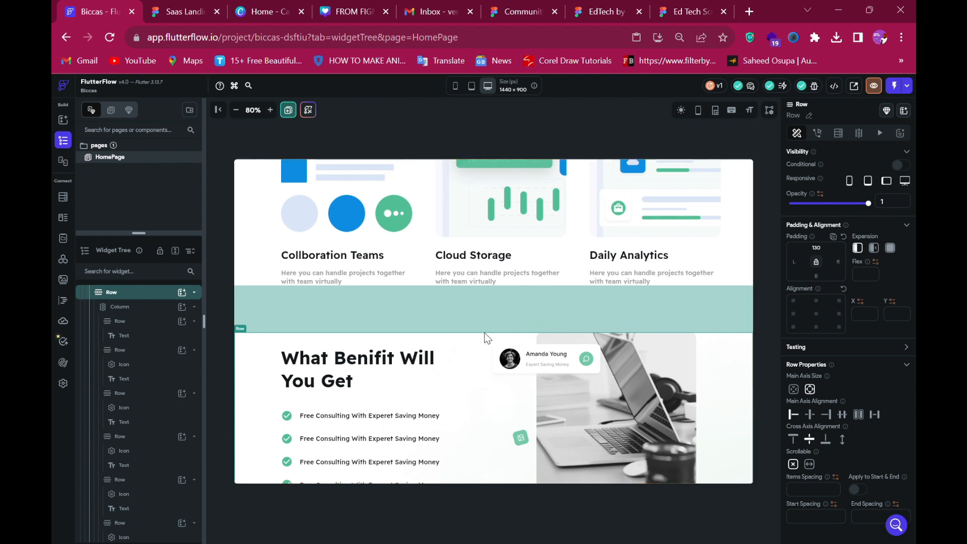
pyautogui.scroll(-2, 474, 343)
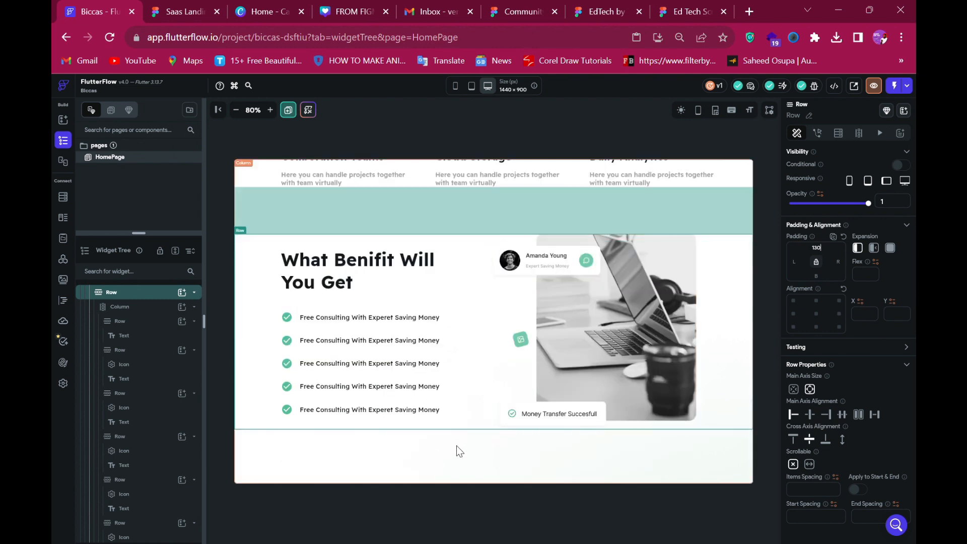
pyautogui.click(457, 441)
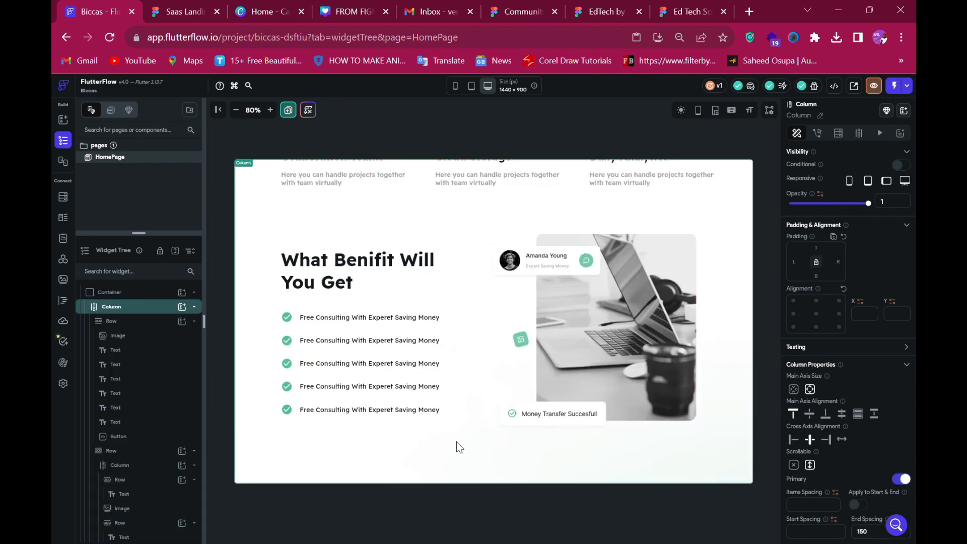
pyautogui.click(183, 308)
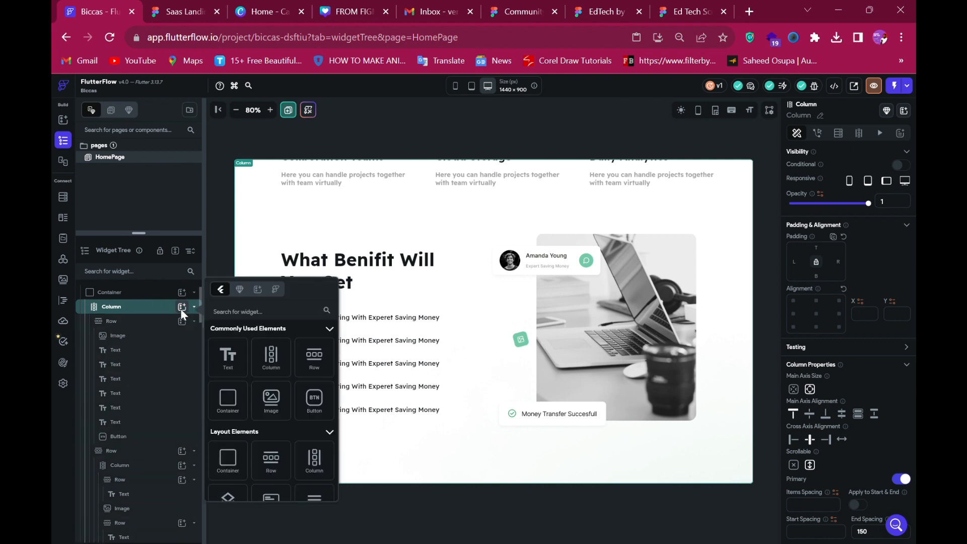
pyautogui.click(313, 363)
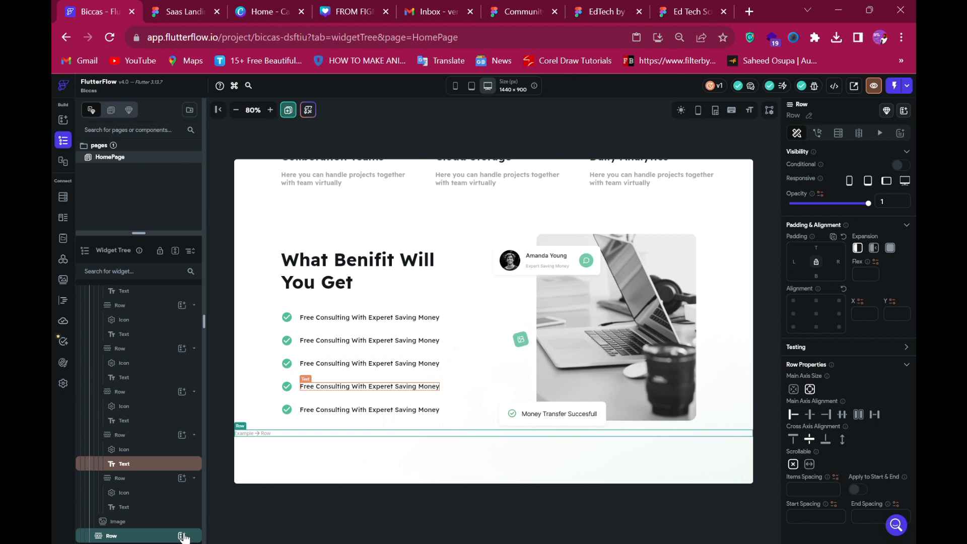
# Open the widget choices for the new row, switch to Figma, and copy the "Choose Plan That's Right For You" heading text in Dev Mode.
pyautogui.click(182, 536)
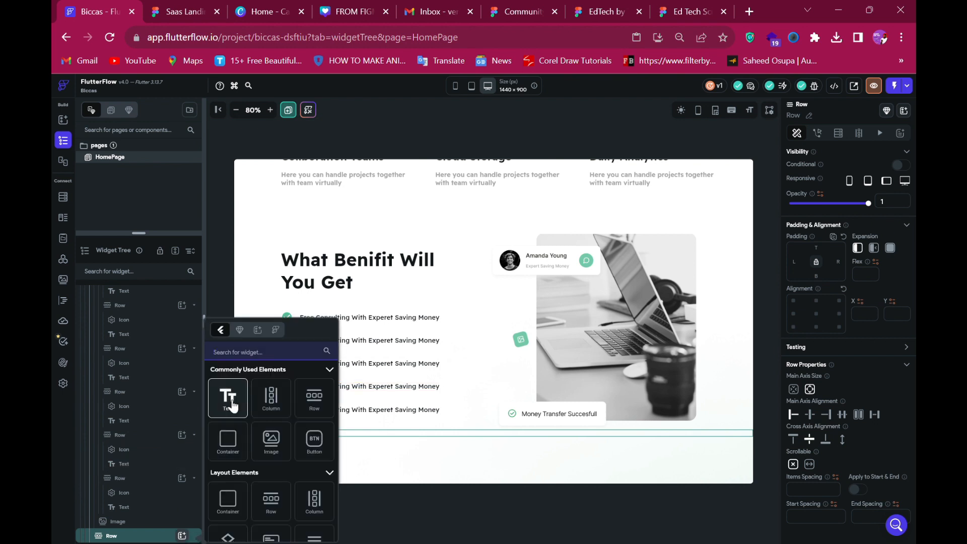
pyautogui.click(183, 10)
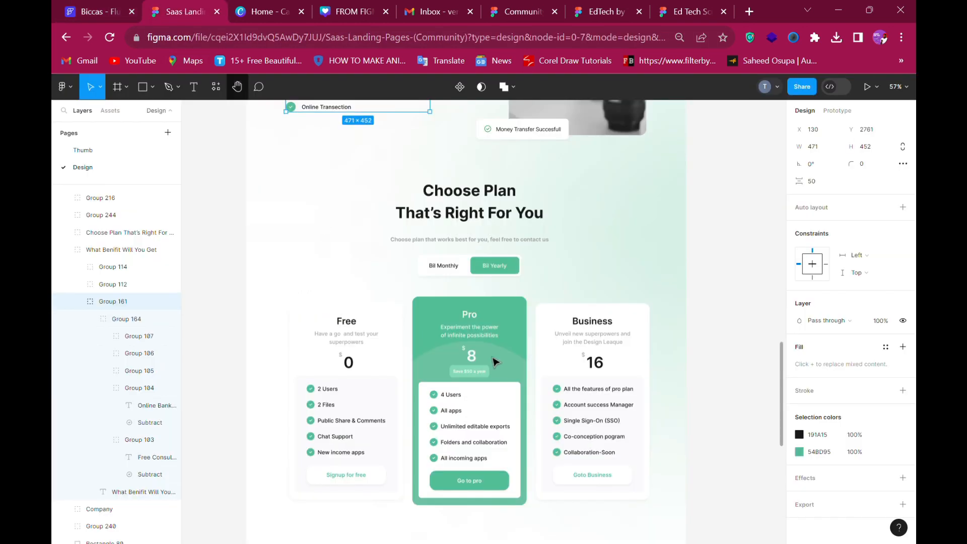
pyautogui.click(474, 212)
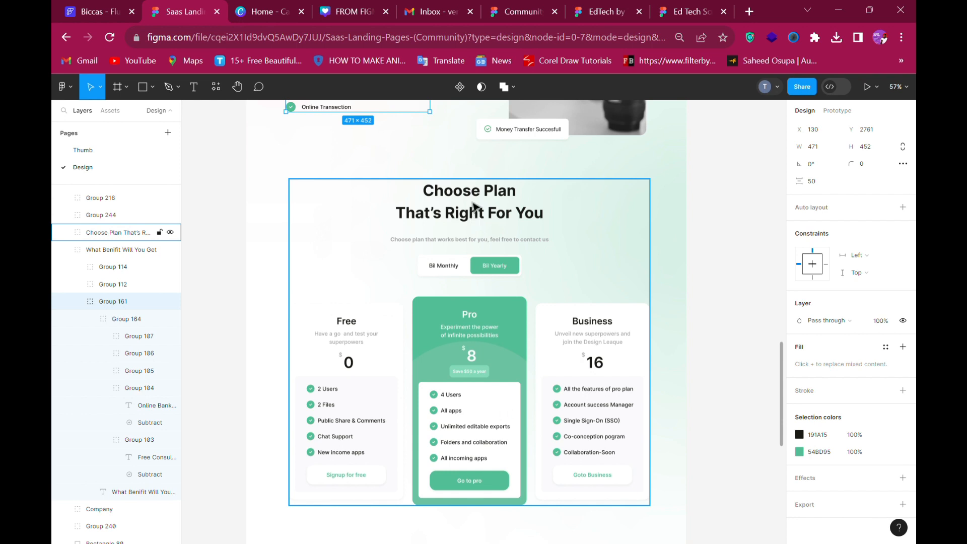
pyautogui.click(833, 92)
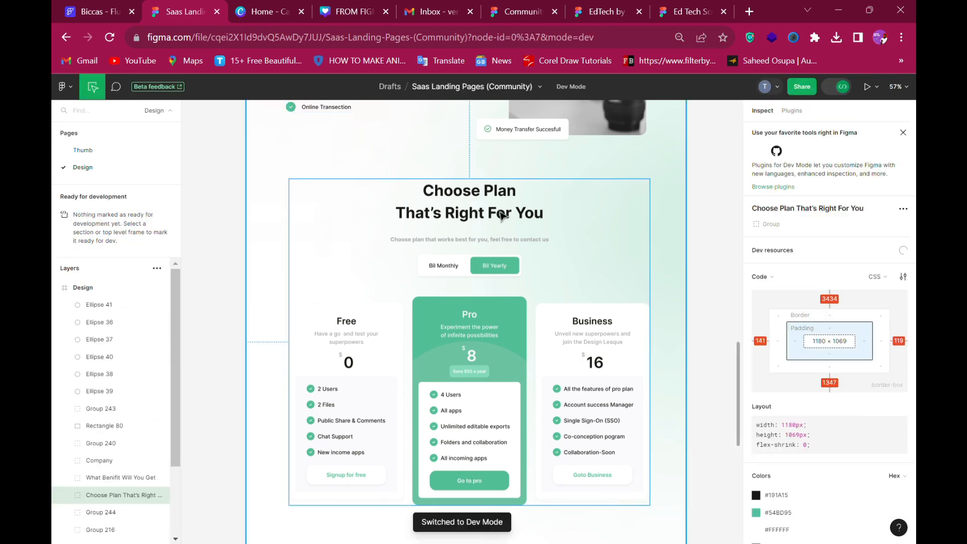
pyautogui.click(501, 214)
pyautogui.scroll(-3, 836, 451)
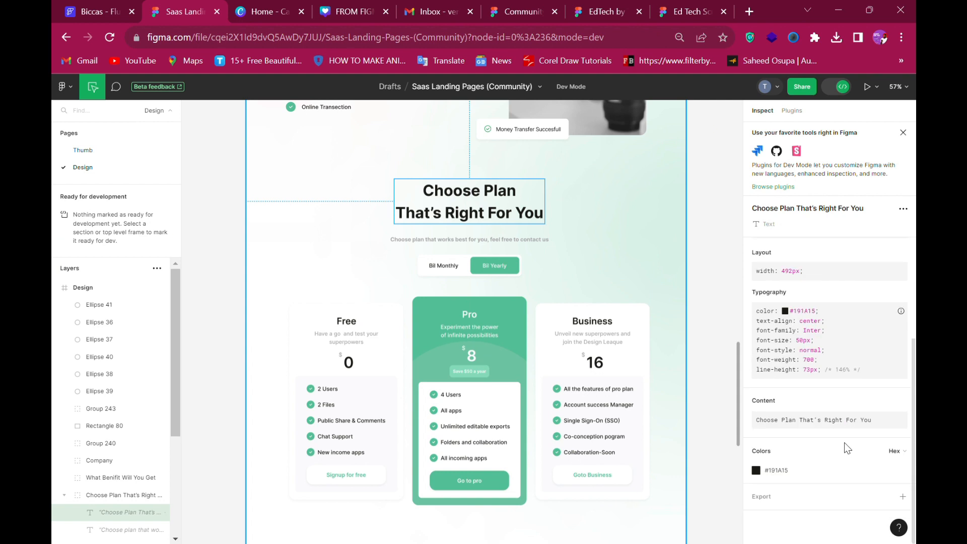
pyautogui.click(901, 403)
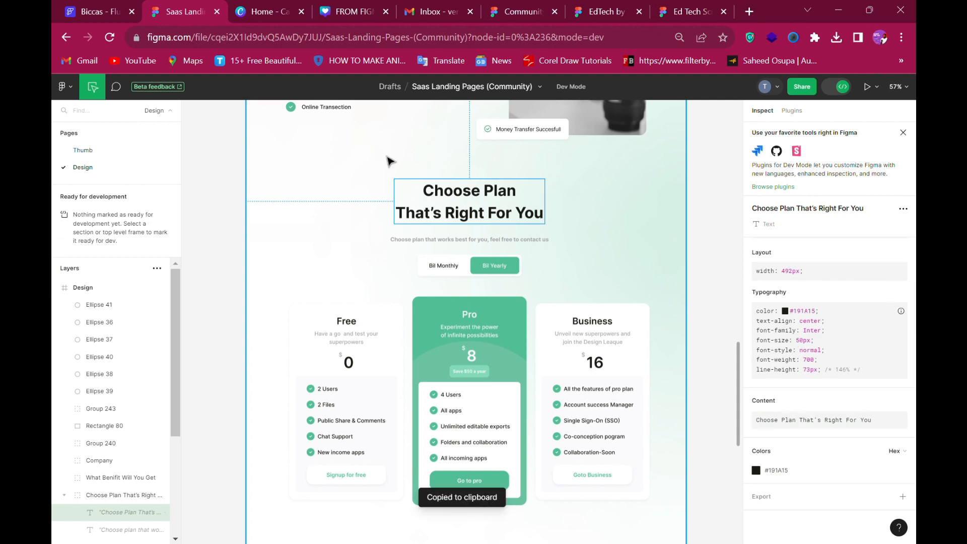
# Back in FlutterFlow, add a text widget to the new row and replace its content with "Choose Plan That's Right For You".
pyautogui.click(101, 11)
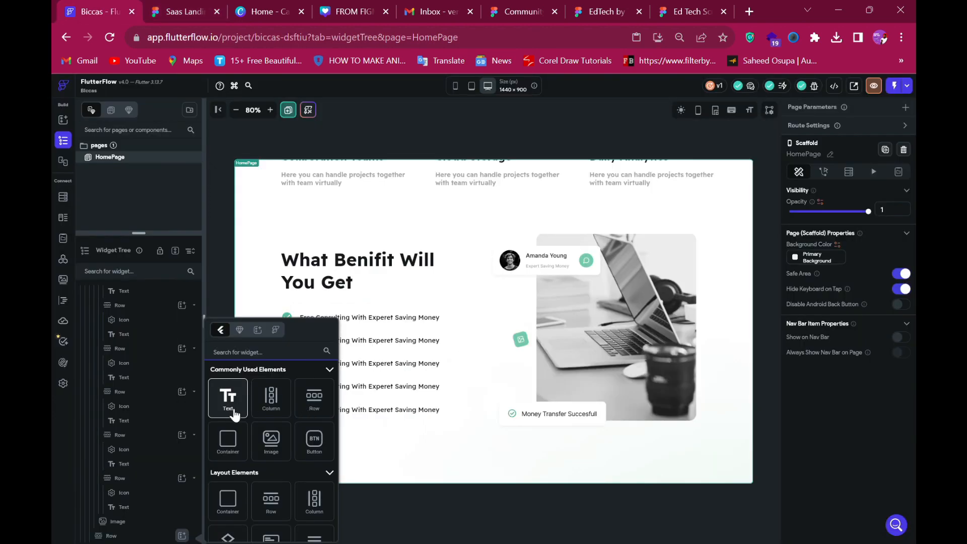
pyautogui.click(235, 398)
pyautogui.click(249, 433)
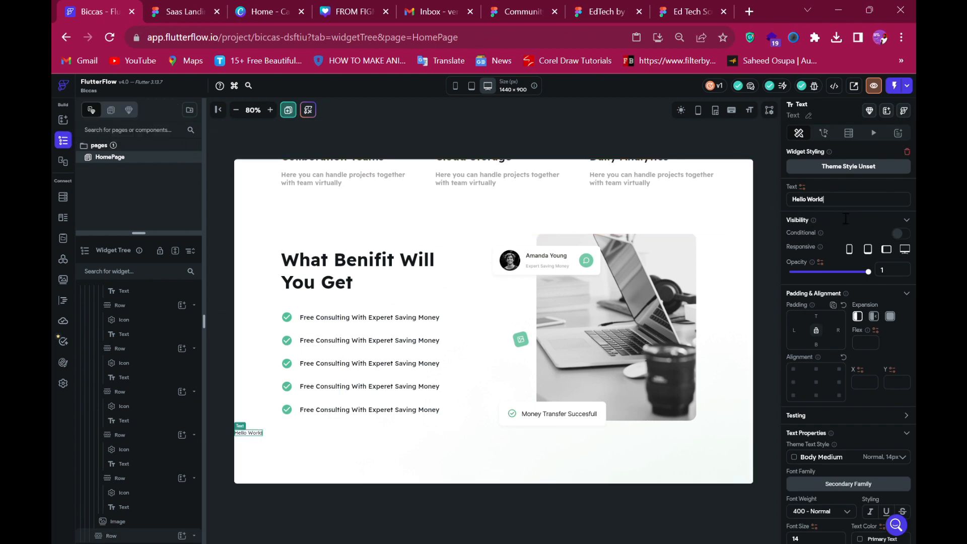
pyautogui.hotkey('ctrl', 'a')
pyautogui.hotkey('ctrl', 'v')
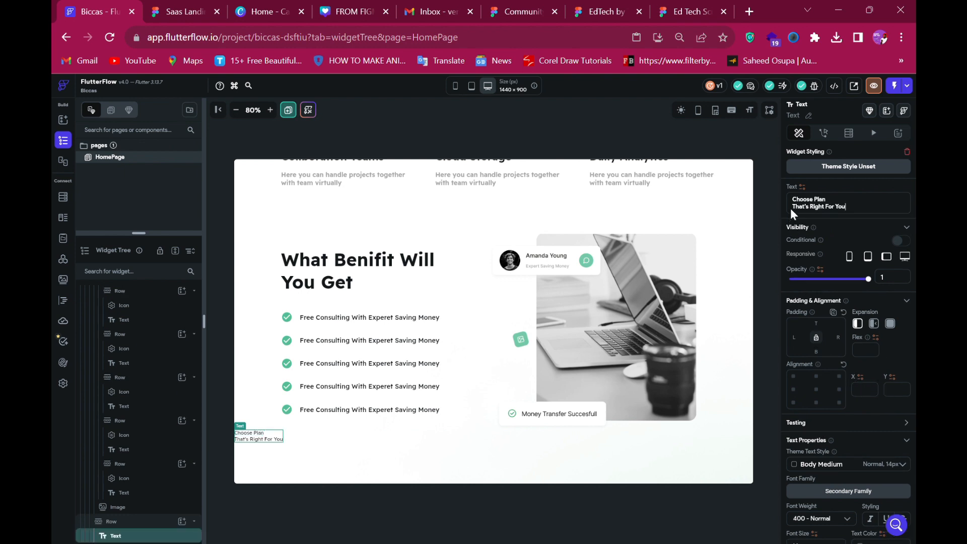
pyautogui.scroll(-3, 830, 459)
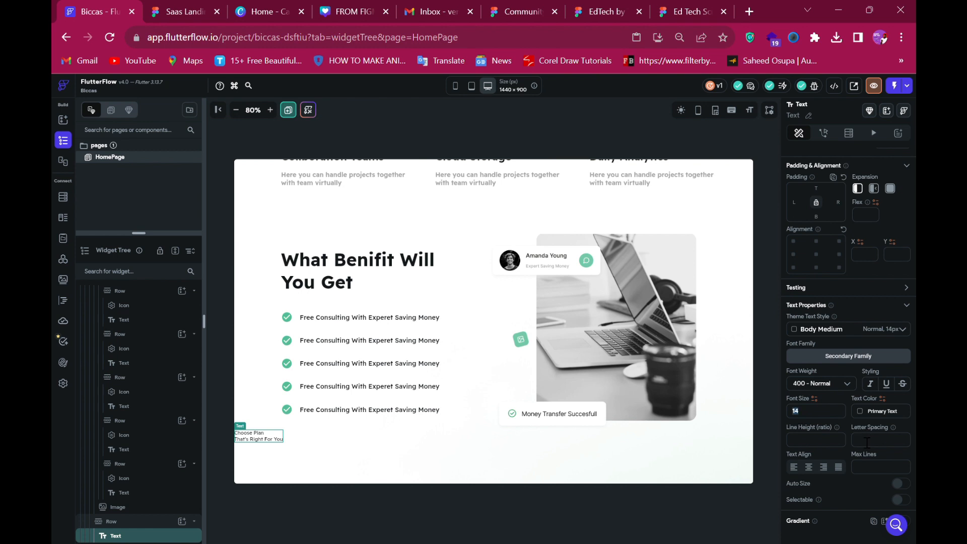
# Set the "Choose Plan That's Right For You" heading to size 50, weight 700 - Bold and centred text, and centre its row's main axis alignment.
pyautogui.write('50')
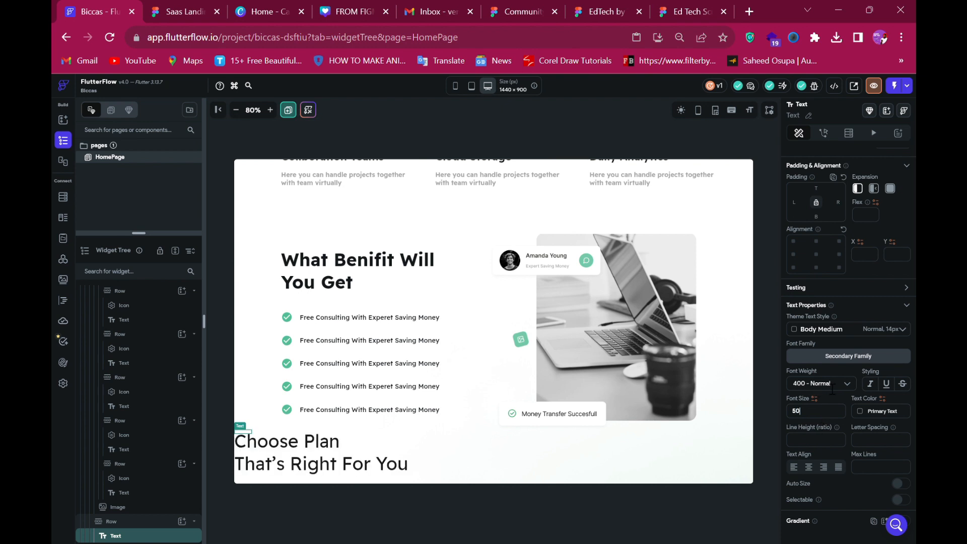
pyautogui.click(821, 388)
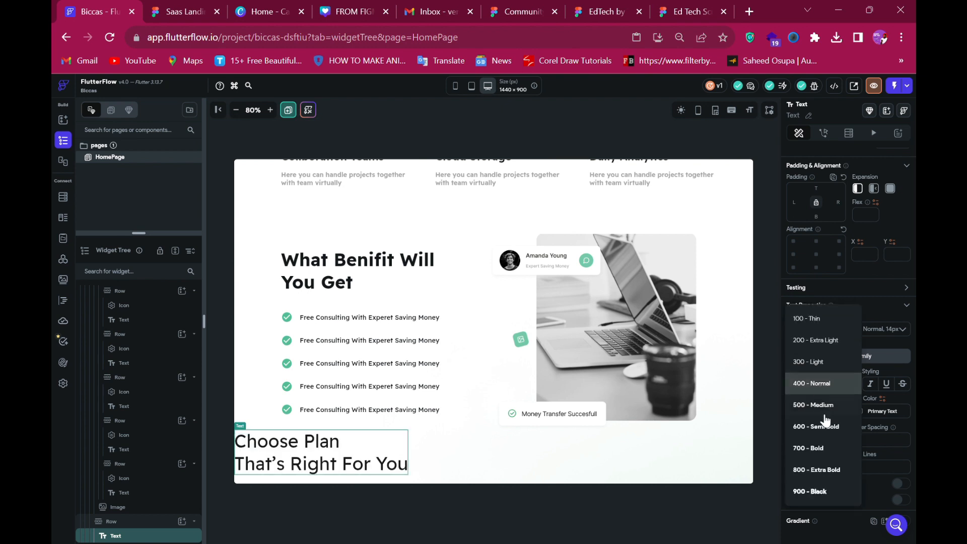
pyautogui.click(819, 449)
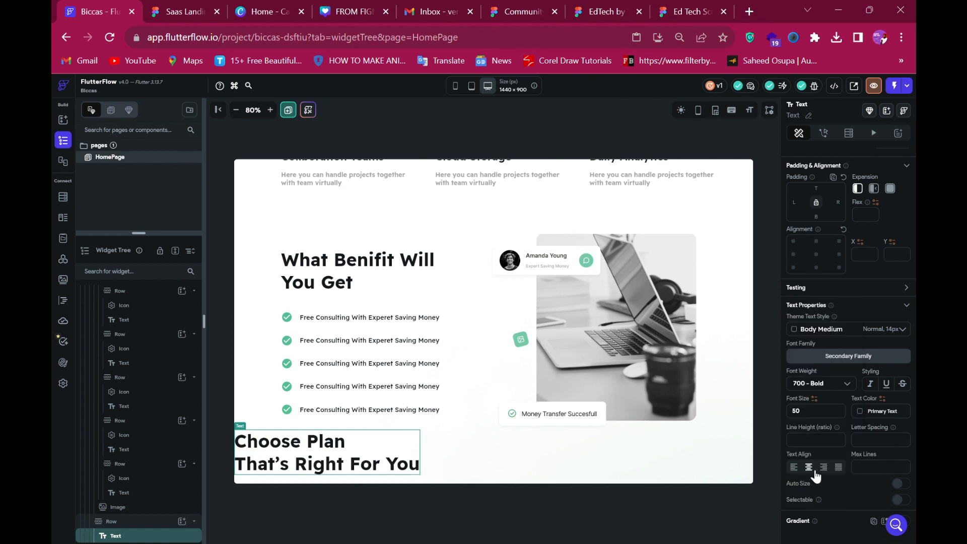
pyautogui.click(811, 469)
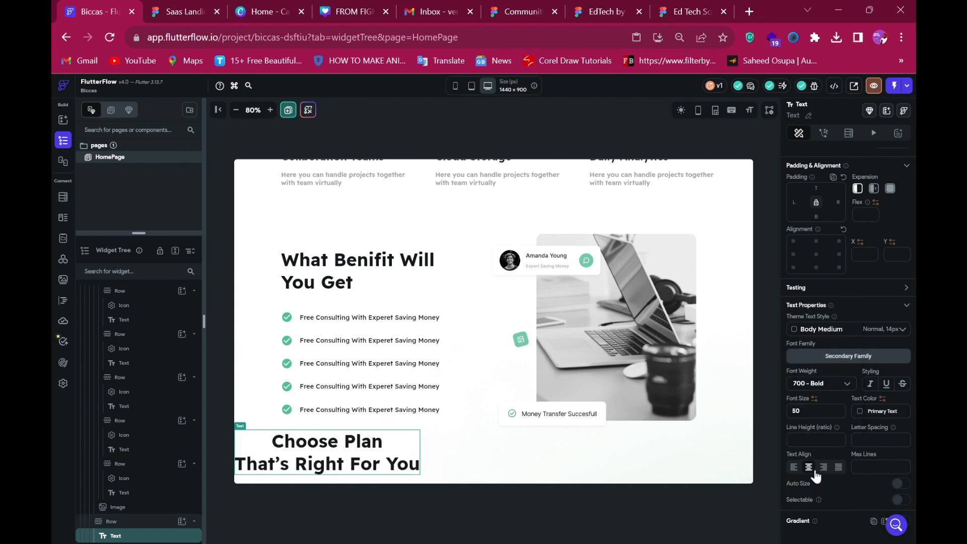
pyautogui.click(512, 458)
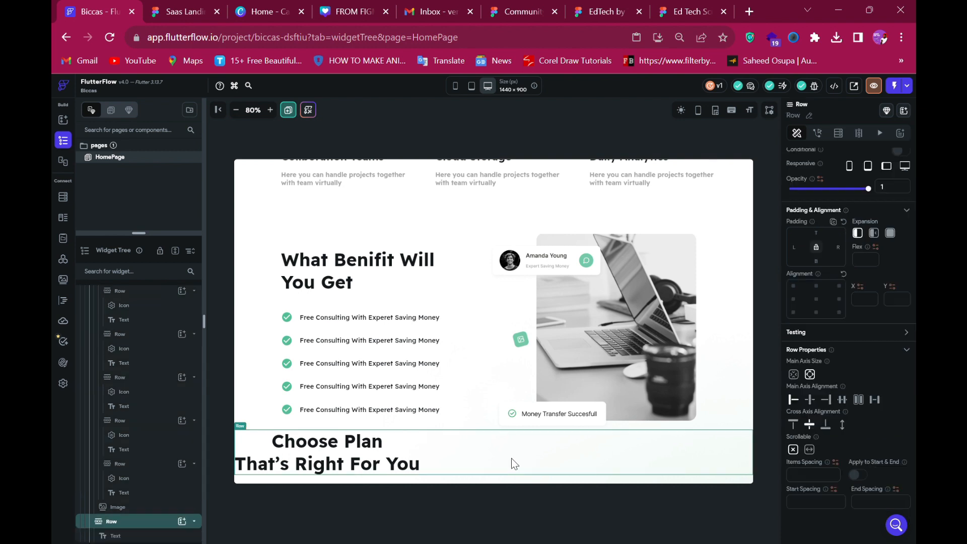
pyautogui.click(809, 400)
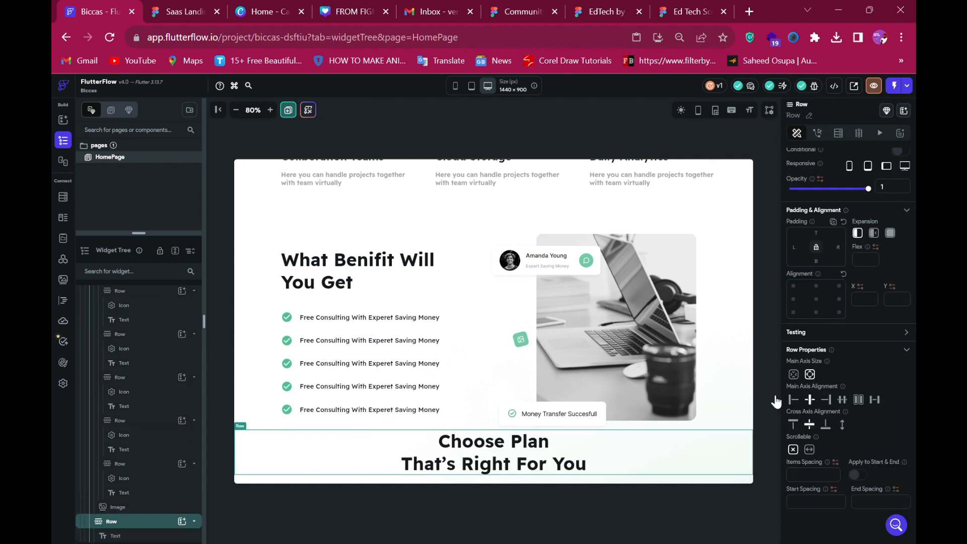
# Check the heading's spacing from the section above in Figma, and set the FlutterFlow heading row's top padding to 130.
pyautogui.click(187, 11)
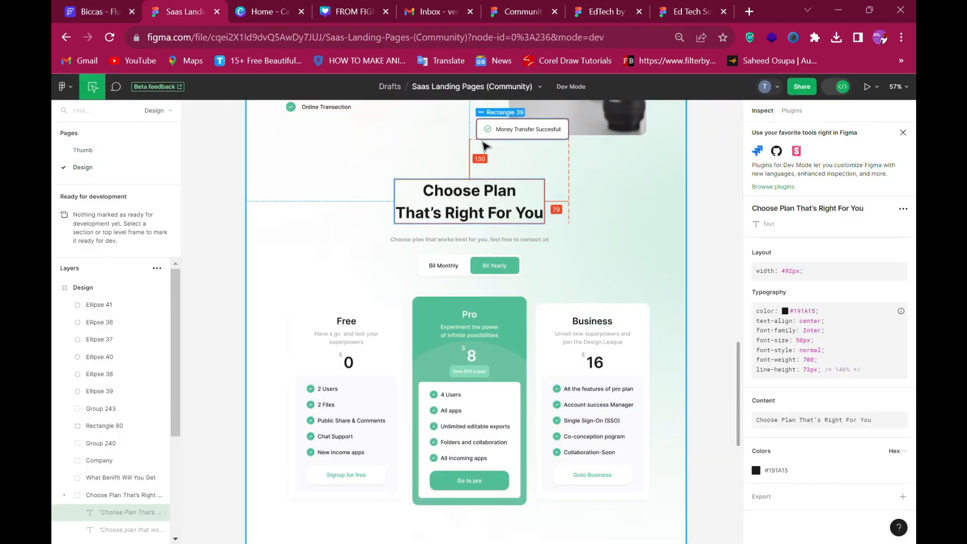
pyautogui.click(105, 6)
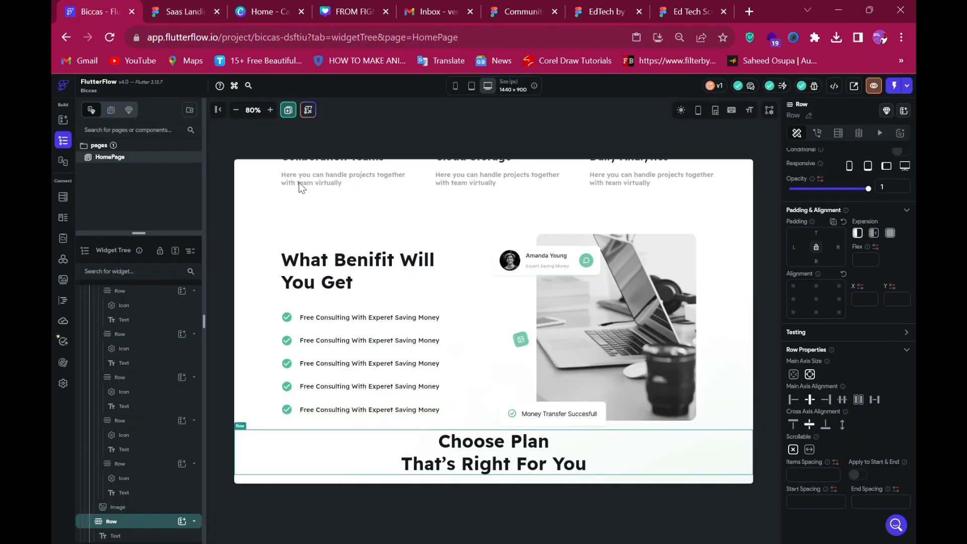
pyautogui.click(817, 233)
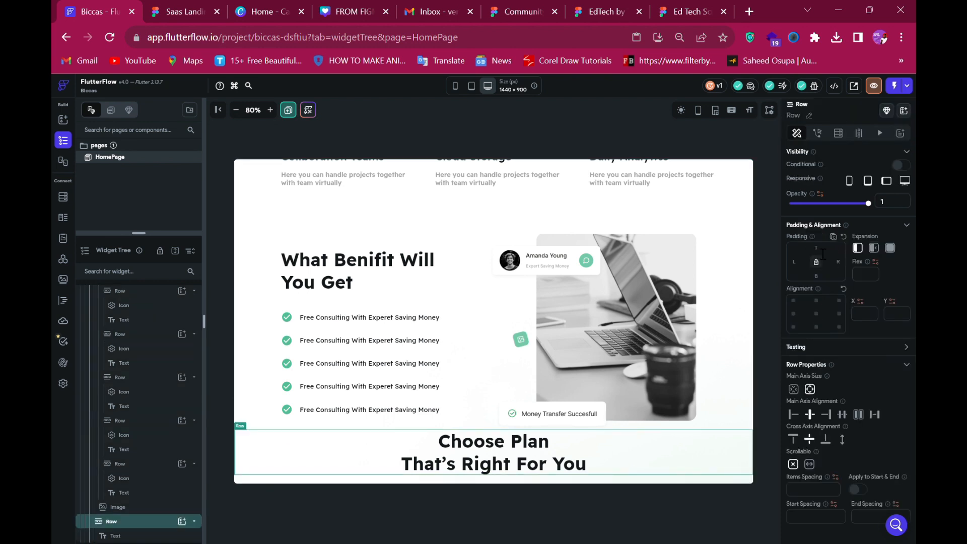
pyautogui.write('130')
pyautogui.scroll(-3, 518, 359)
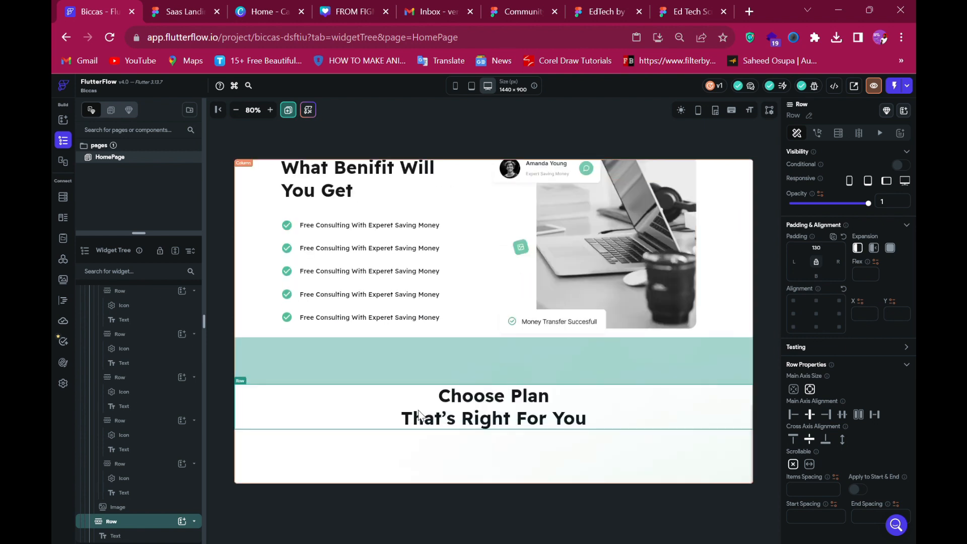
# Switch to Figma and copy the content of the "Choose plan that works best for you, feel free to contact us" text.
pyautogui.click(190, 12)
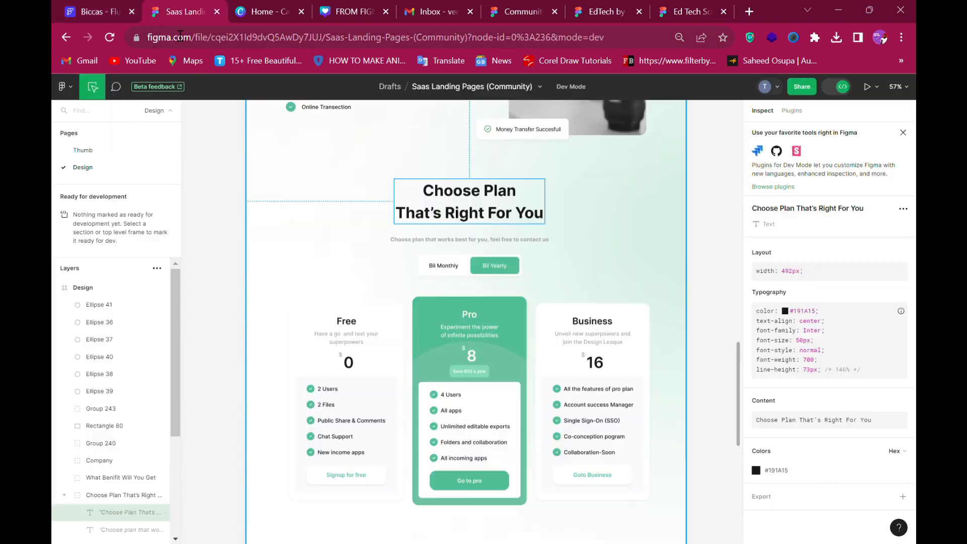
pyautogui.click(437, 242)
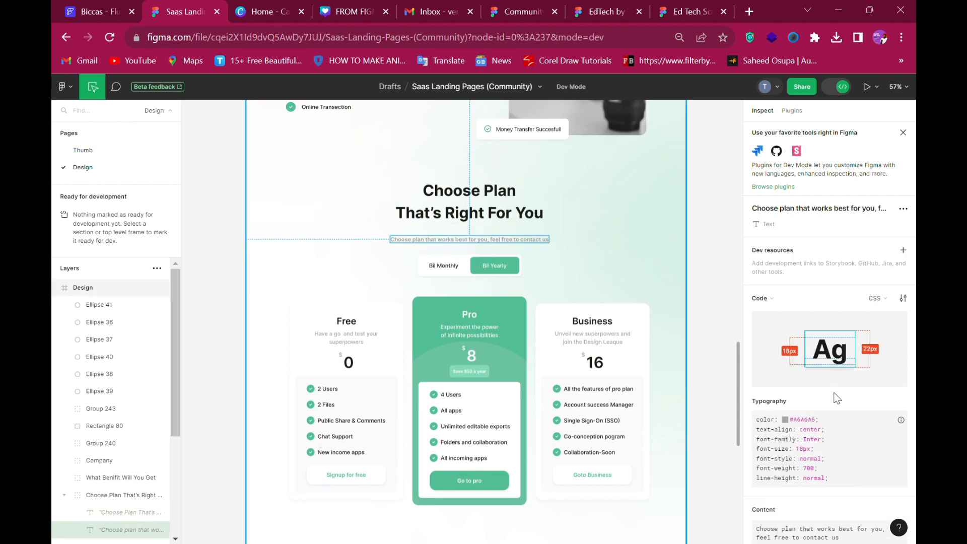
pyautogui.scroll(-3, 856, 444)
pyautogui.click(900, 393)
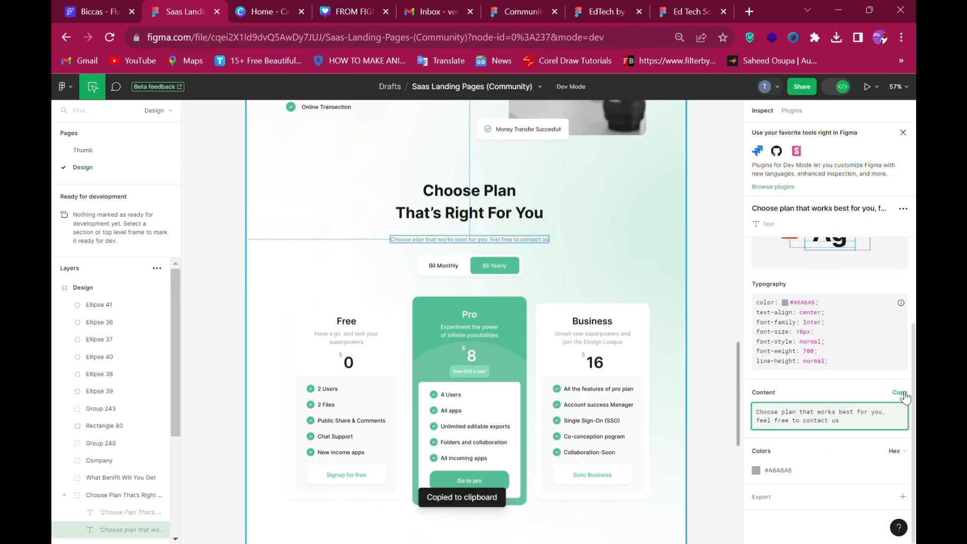
# Back in FlutterFlow, add a row to the main column beneath the "Choose Plan That's Right For You" heading row.
pyautogui.click(61, 7)
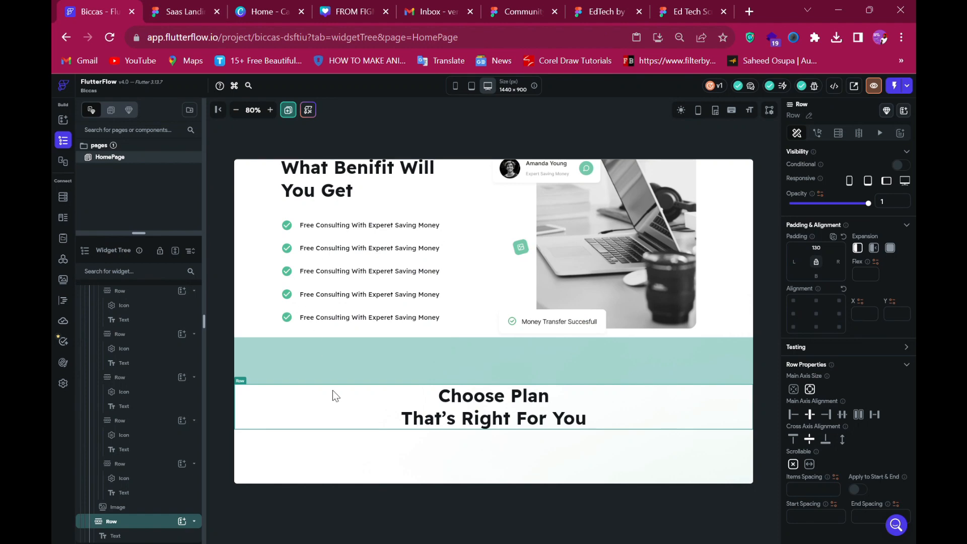
pyautogui.click(322, 459)
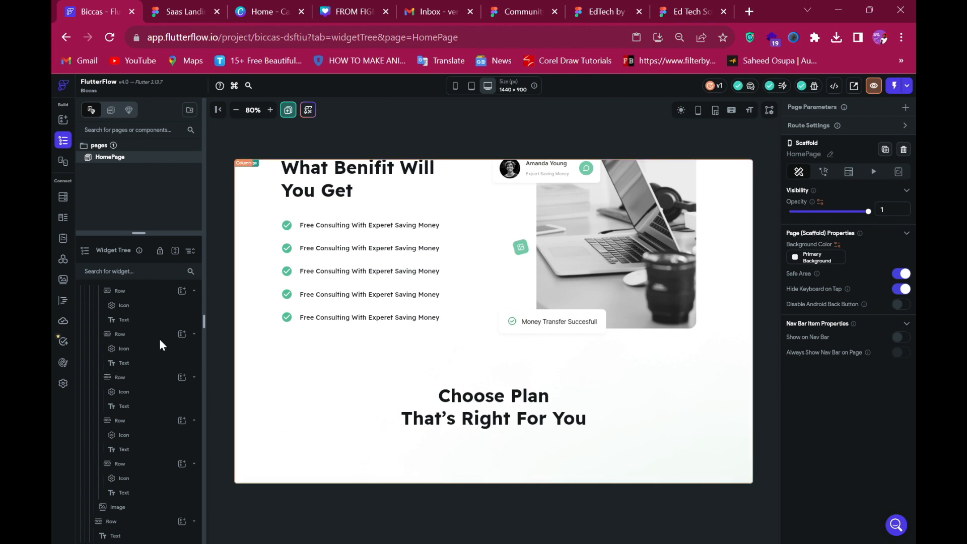
pyautogui.scroll(5, 155, 335)
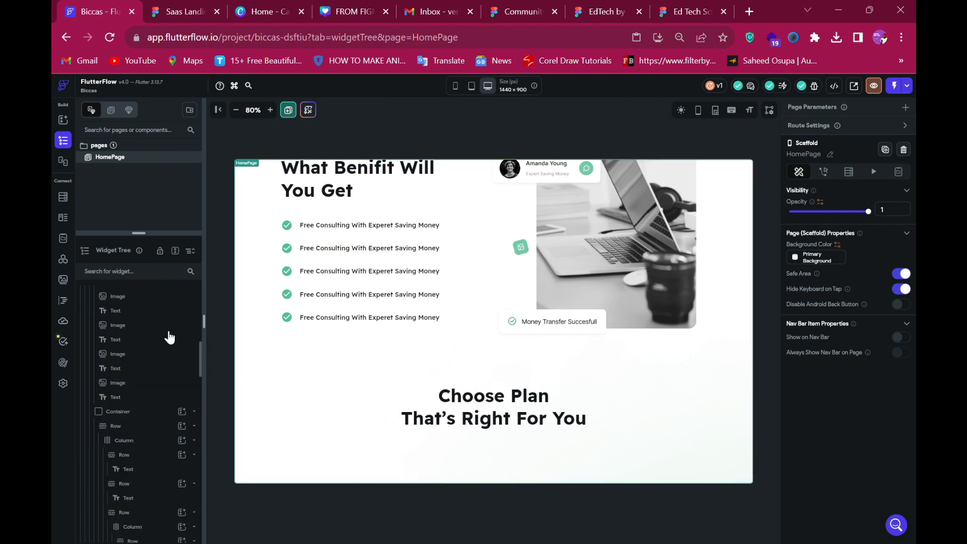
pyautogui.scroll(1, 168, 336)
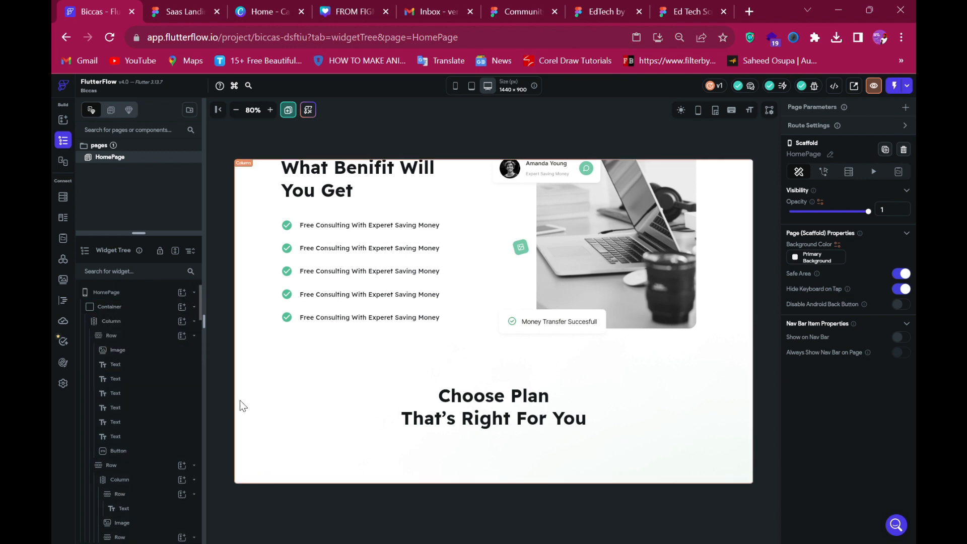
pyautogui.click(136, 322)
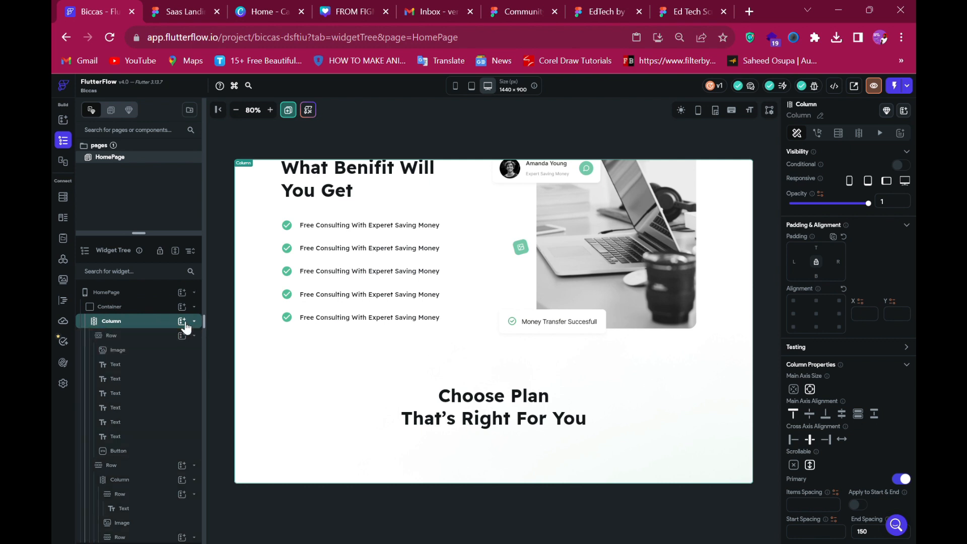
pyautogui.click(182, 322)
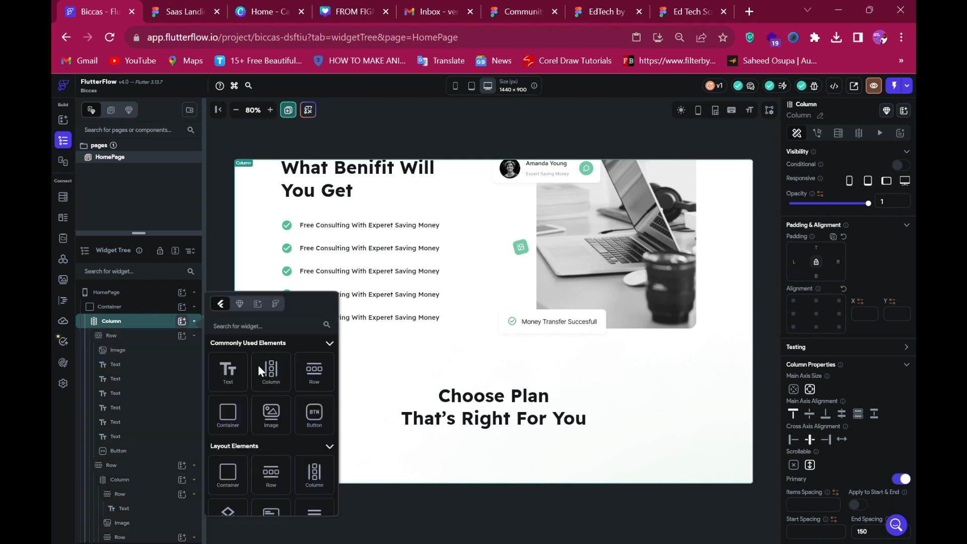
pyautogui.click(318, 371)
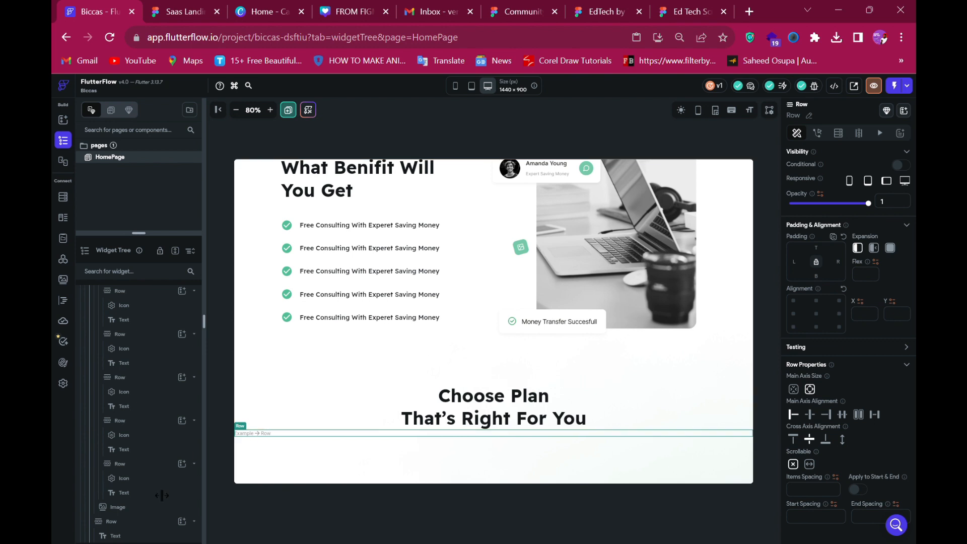
# Add a text widget to the new row and replace its content with "Choose plan that works best for you, feel free to contact us".
pyautogui.scroll(-1, 174, 491)
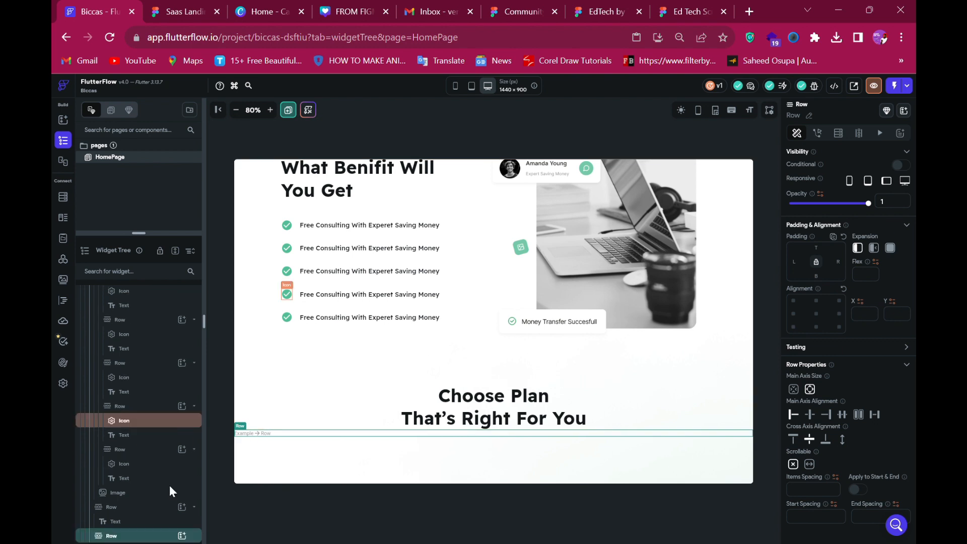
pyautogui.click(182, 537)
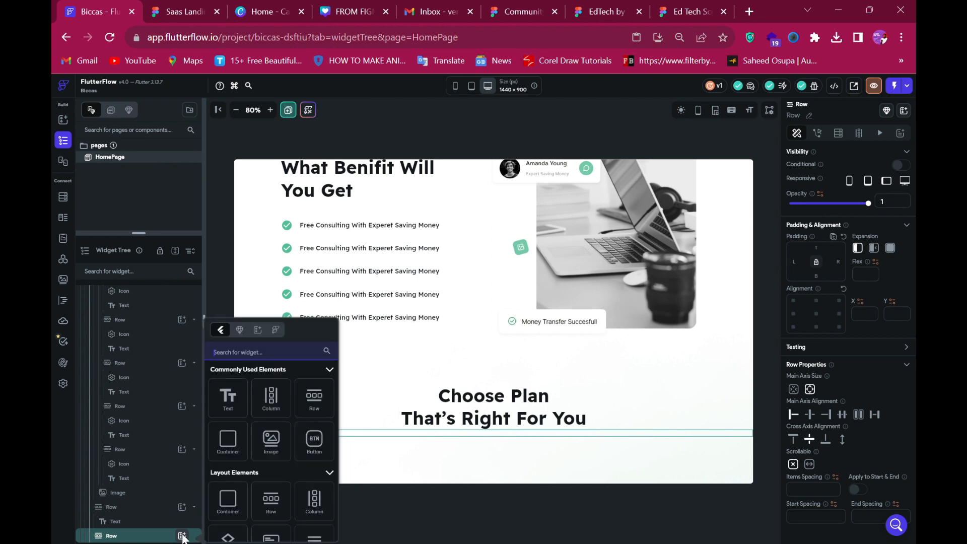
pyautogui.click(233, 409)
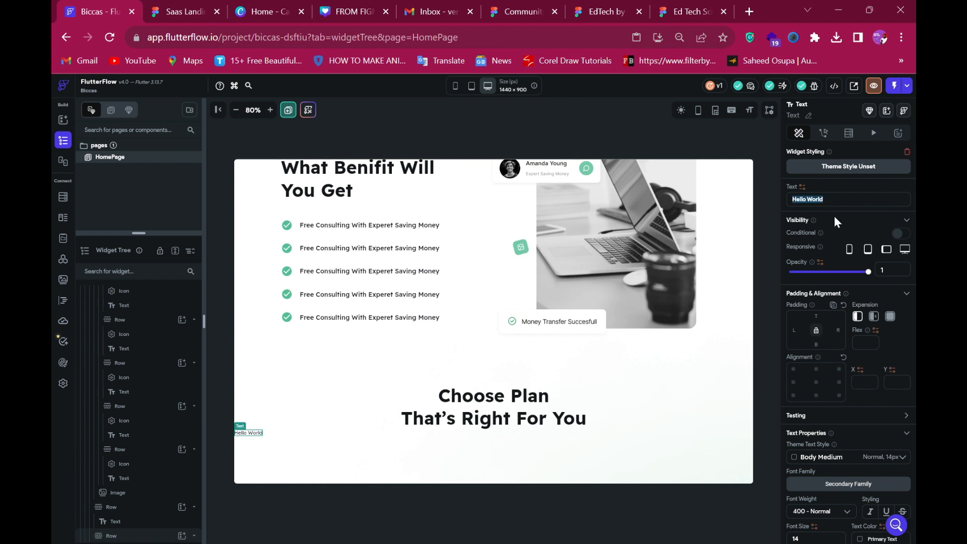
pyautogui.hotkey('ctrl', 'v')
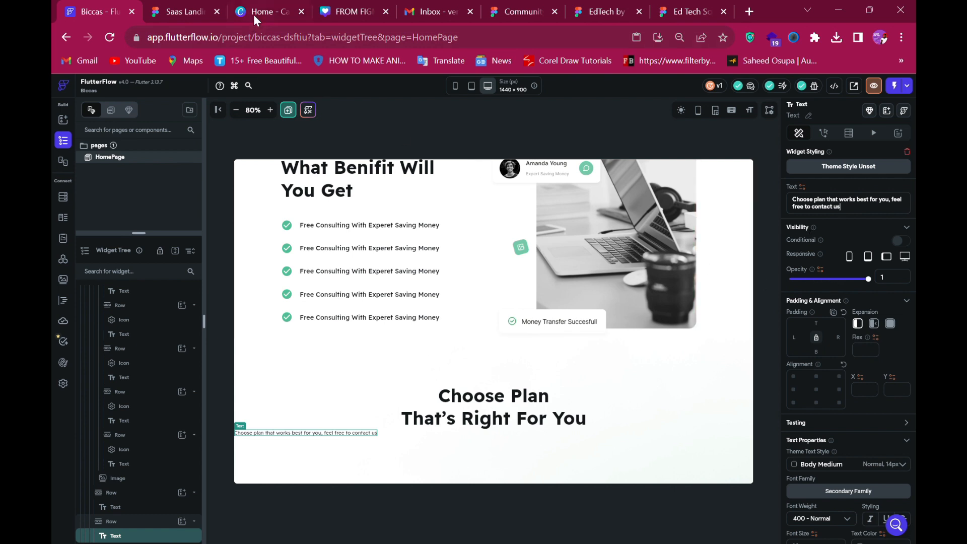
# Check the subtitle's typography in Figma, and in FlutterFlow set it to font size 18, weight 700 - Bold and text color #A6A6A6.
pyautogui.click(183, 12)
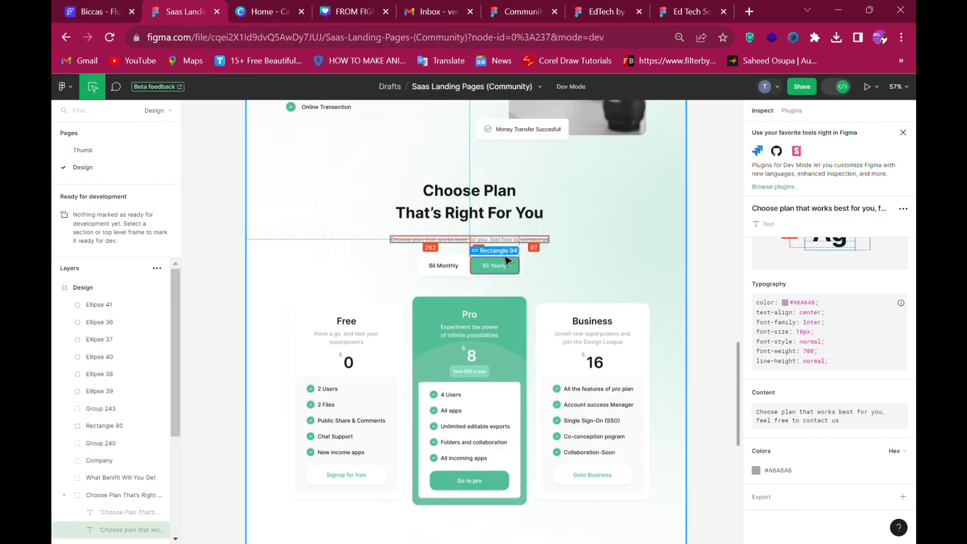
pyautogui.click(79, 10)
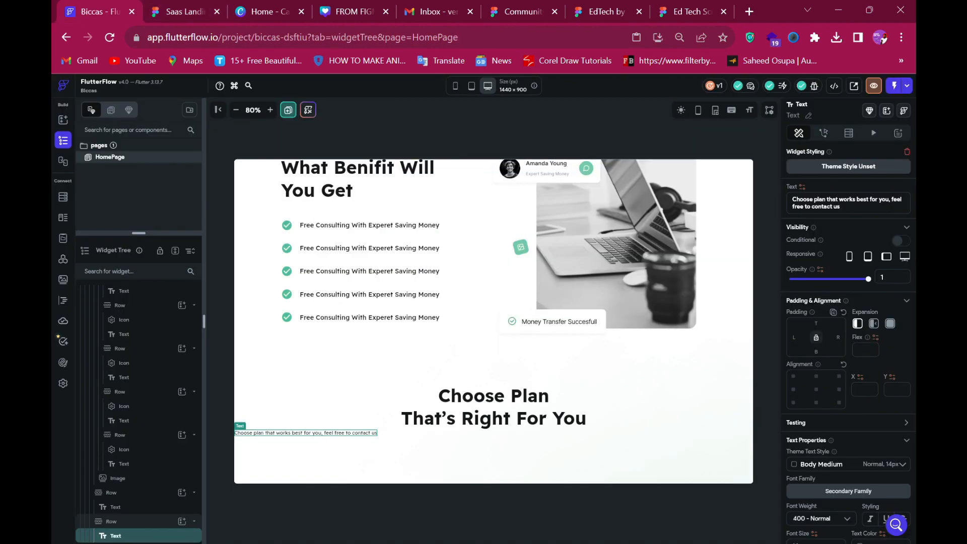
pyautogui.scroll(-3, 806, 383)
pyautogui.click(802, 399)
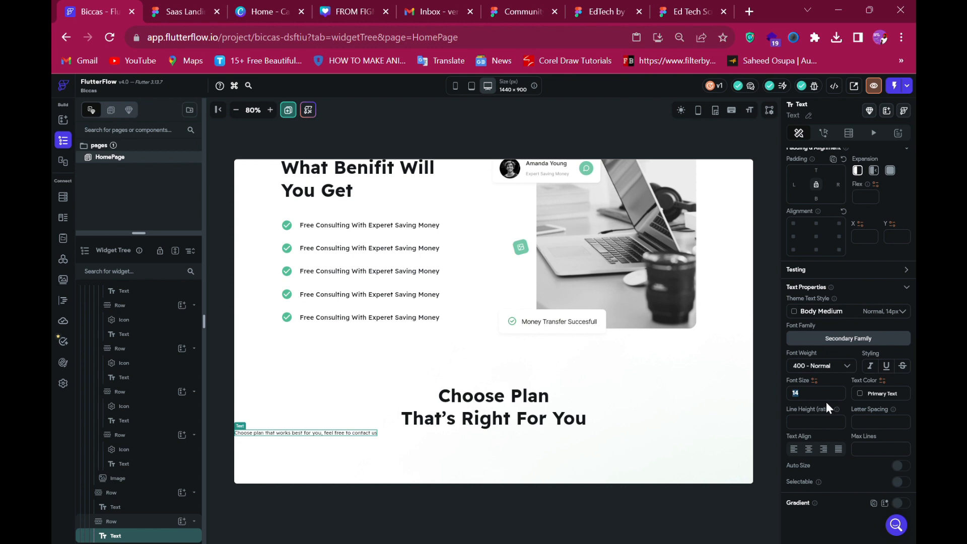
pyautogui.write('1')
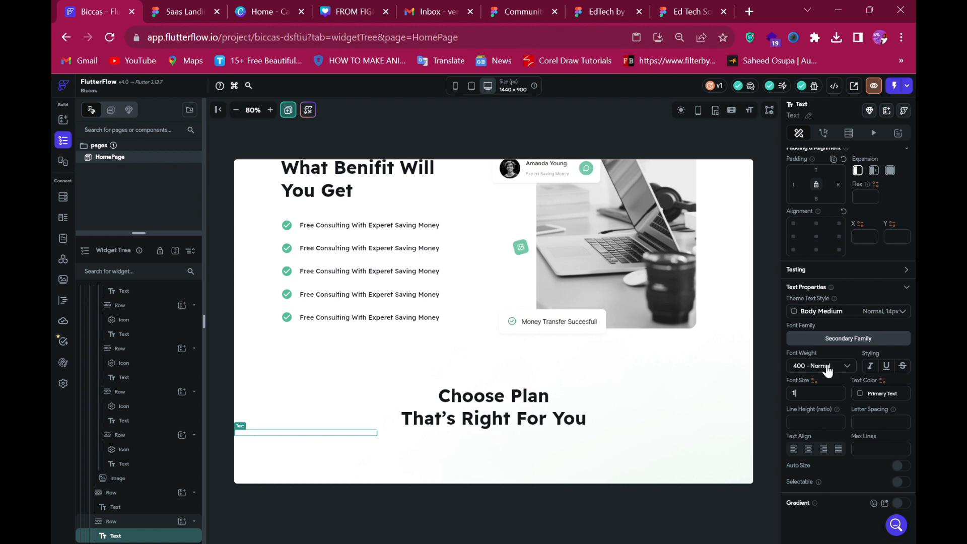
pyautogui.write('6')
pyautogui.click(827, 370)
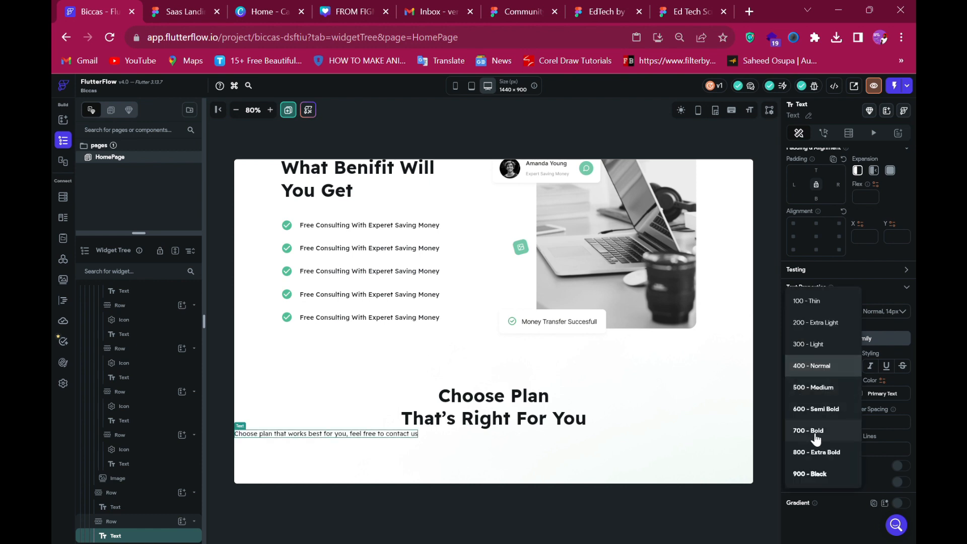
pyautogui.click(816, 436)
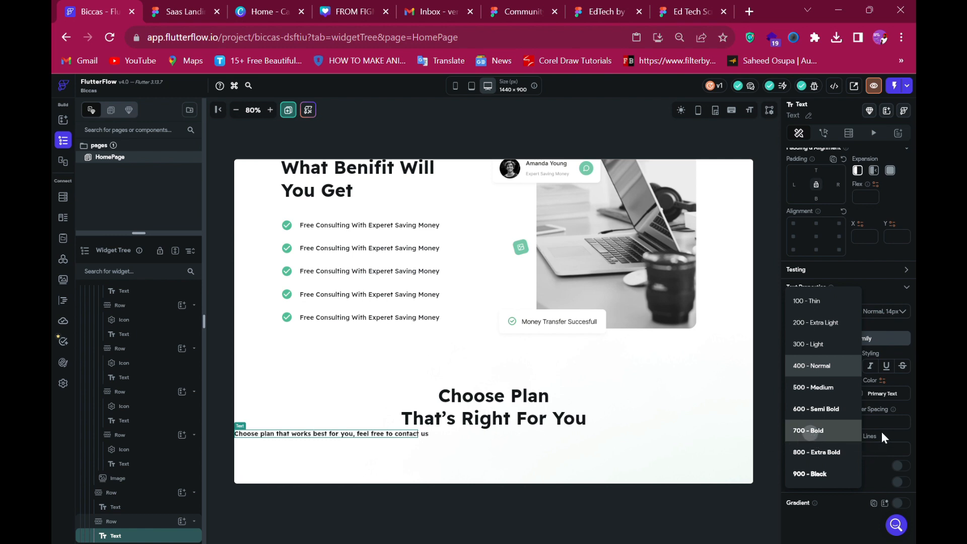
pyautogui.click(861, 395)
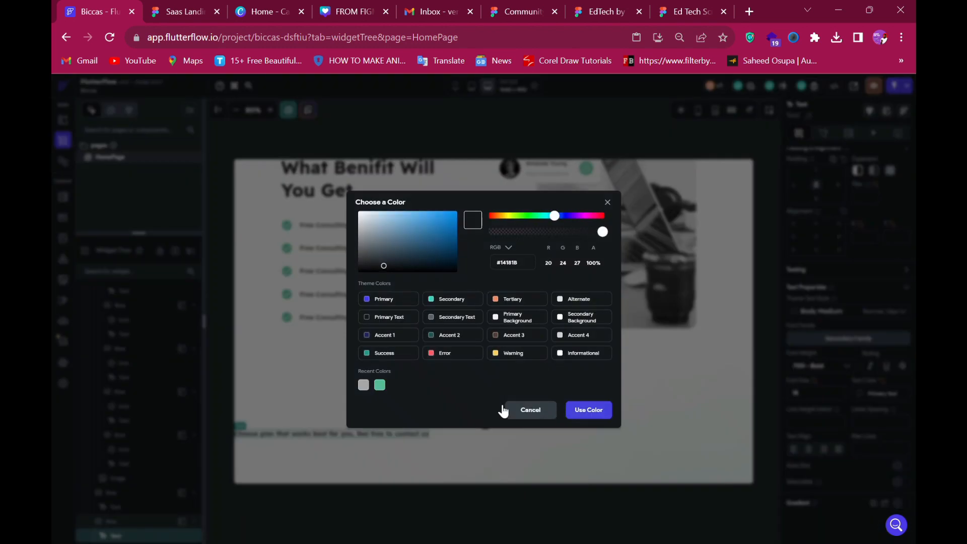
pyautogui.click(363, 384)
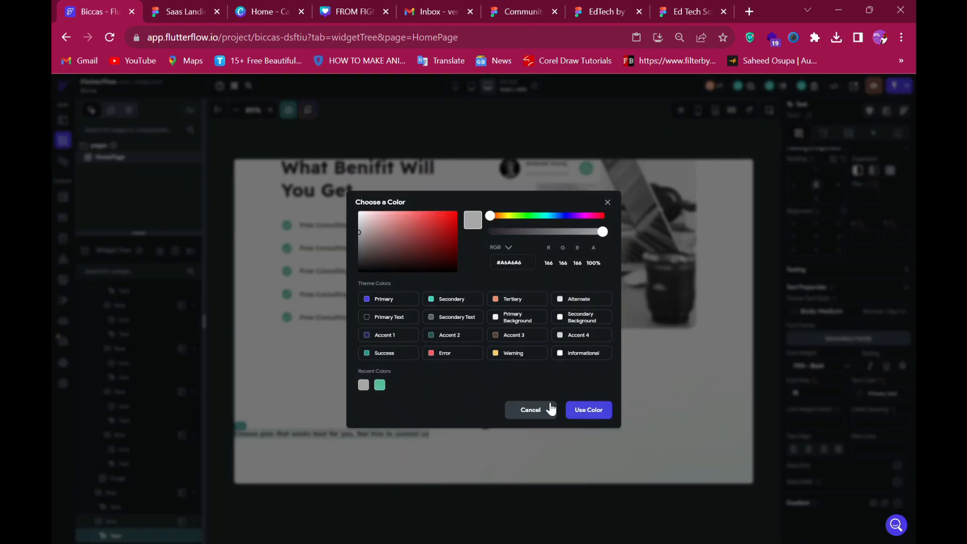
pyautogui.click(601, 412)
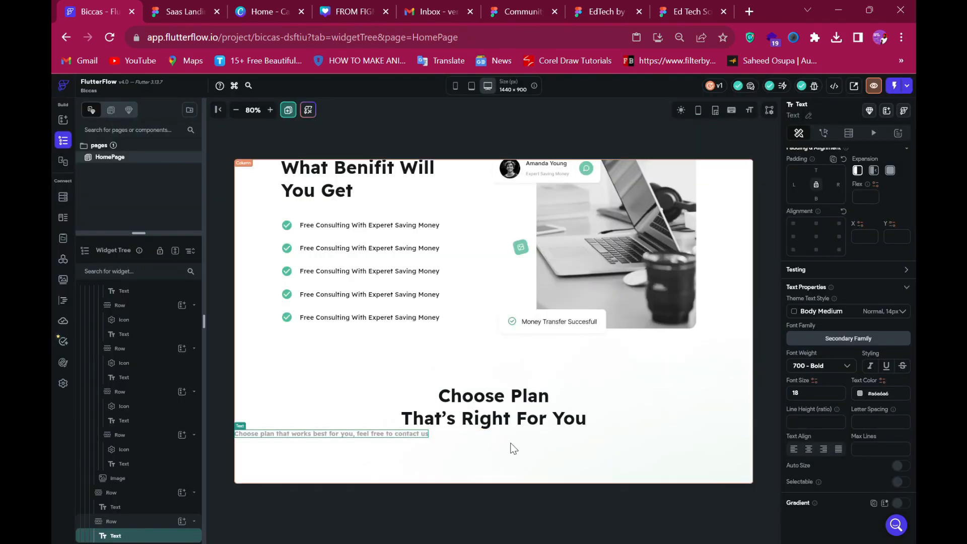
# Center the subtitle's row contents along the main axis, compare its spacing with the Figma design, and give the row 40 top padding.
pyautogui.click(485, 437)
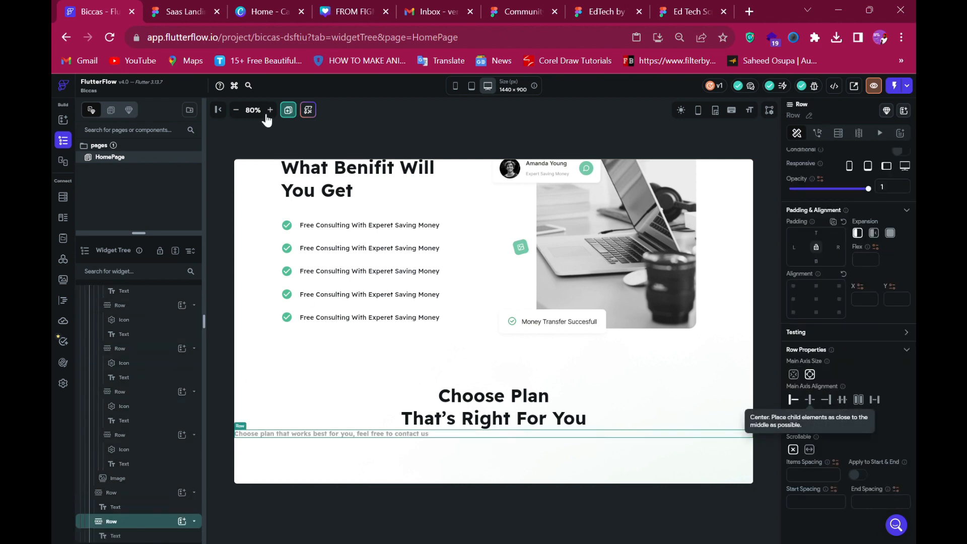
pyautogui.click(179, 16)
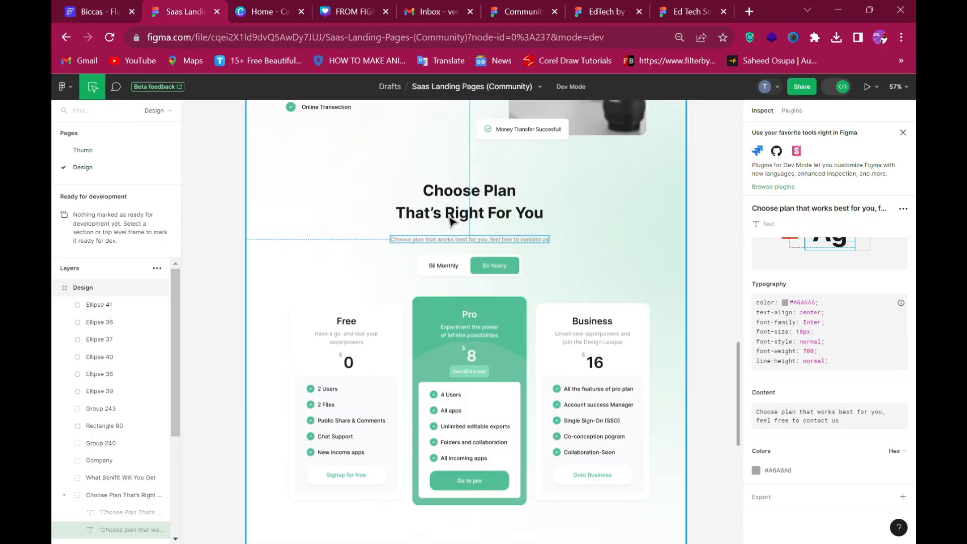
pyautogui.click(96, 11)
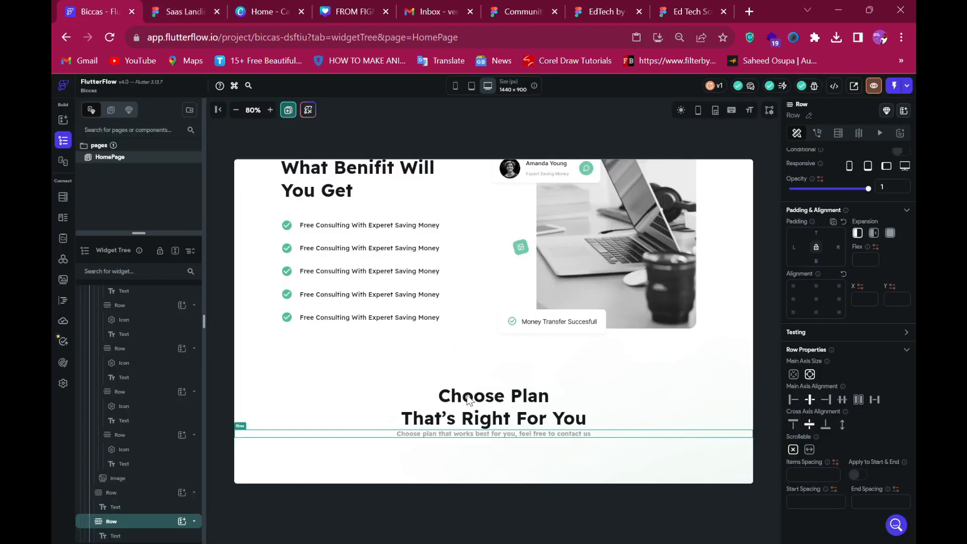
pyautogui.click(816, 232)
pyautogui.write('40')
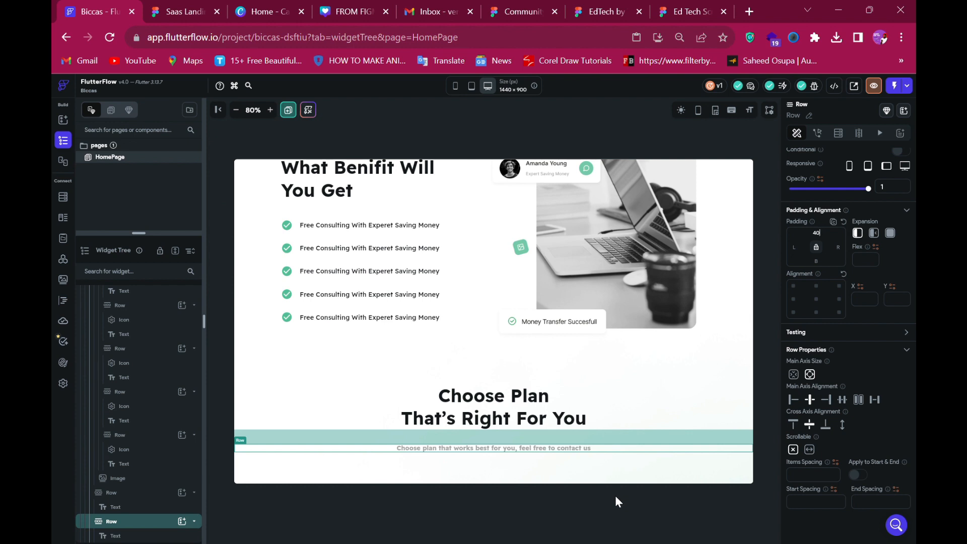
# Inspect the white rectangle behind the Bil Monthly/Bil Yearly toggle in Figma, and in FlutterFlow add a container to the main column.
pyautogui.click(154, 15)
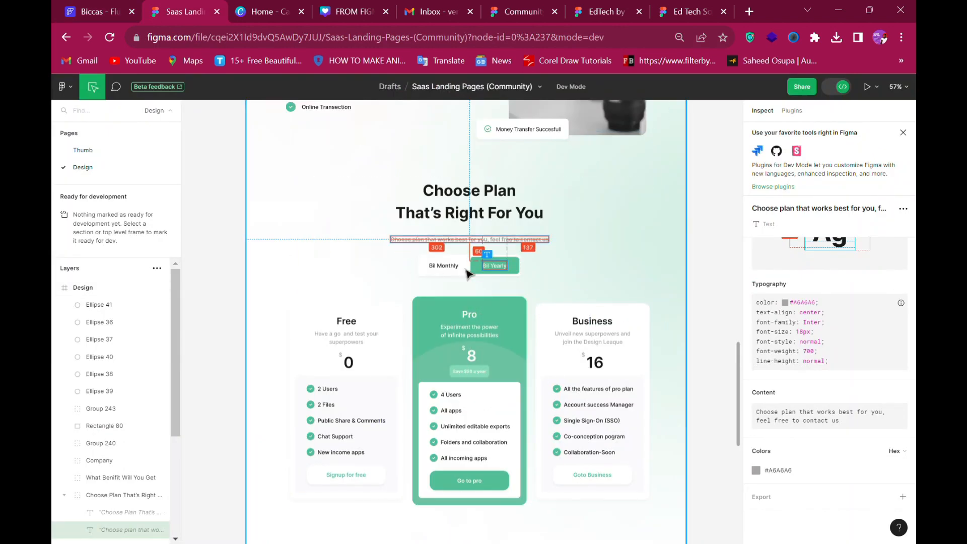
pyautogui.click(445, 275)
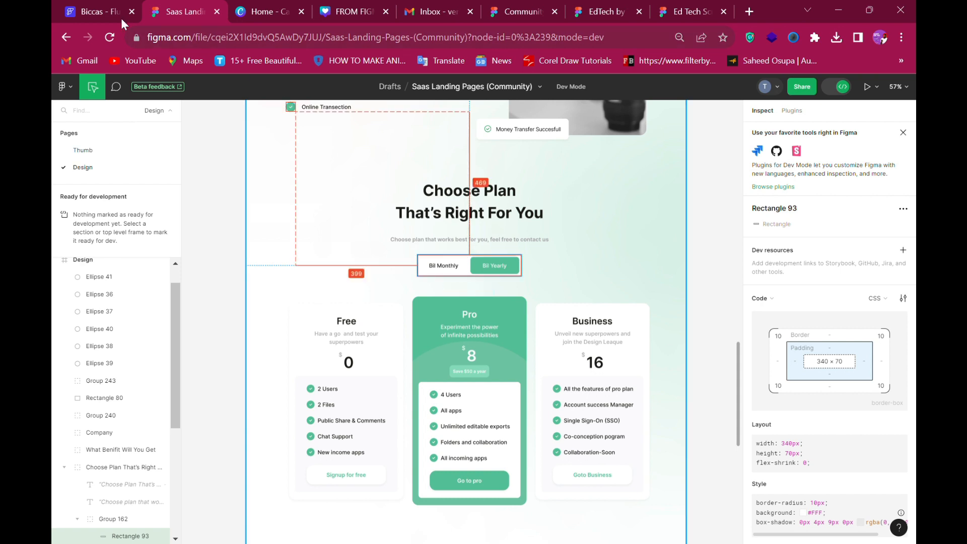
pyautogui.click(89, 13)
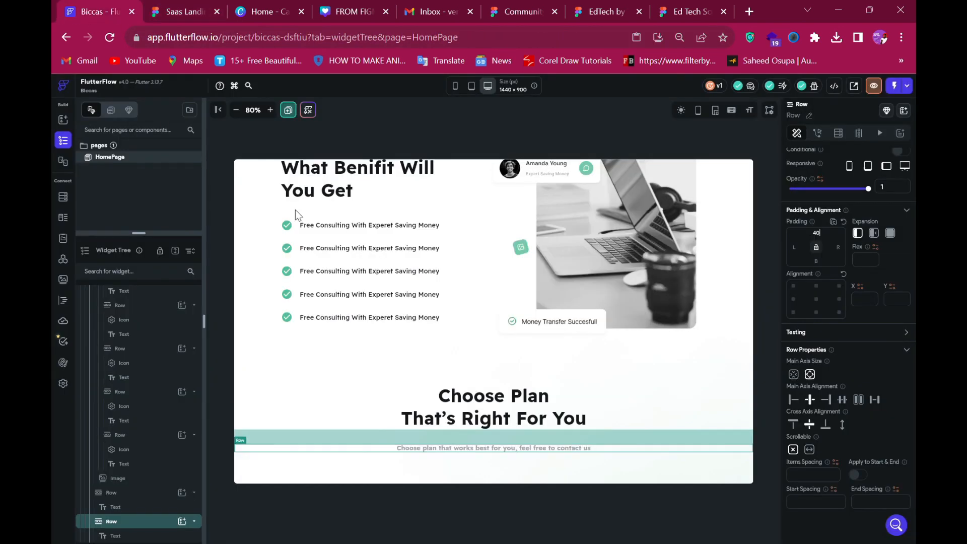
pyautogui.click(394, 463)
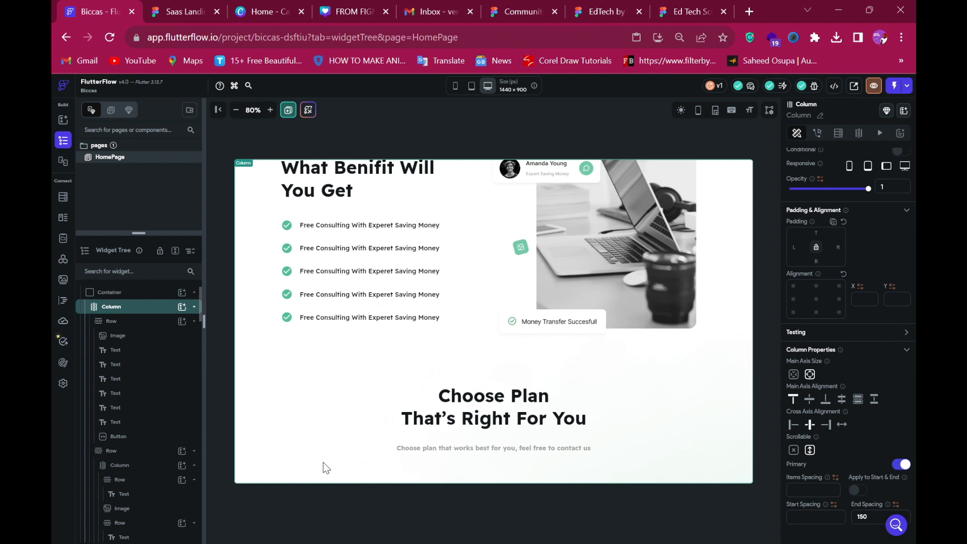
pyautogui.click(182, 307)
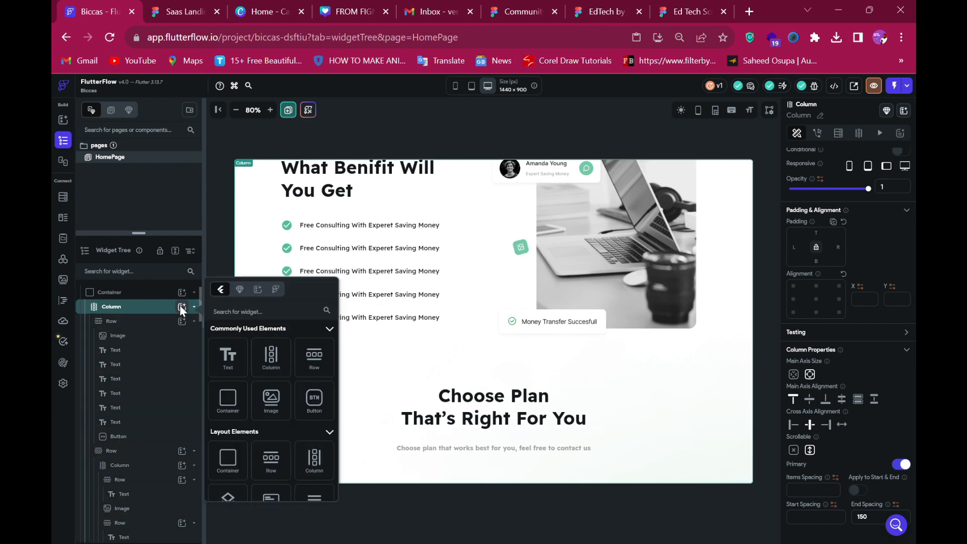
pyautogui.click(233, 400)
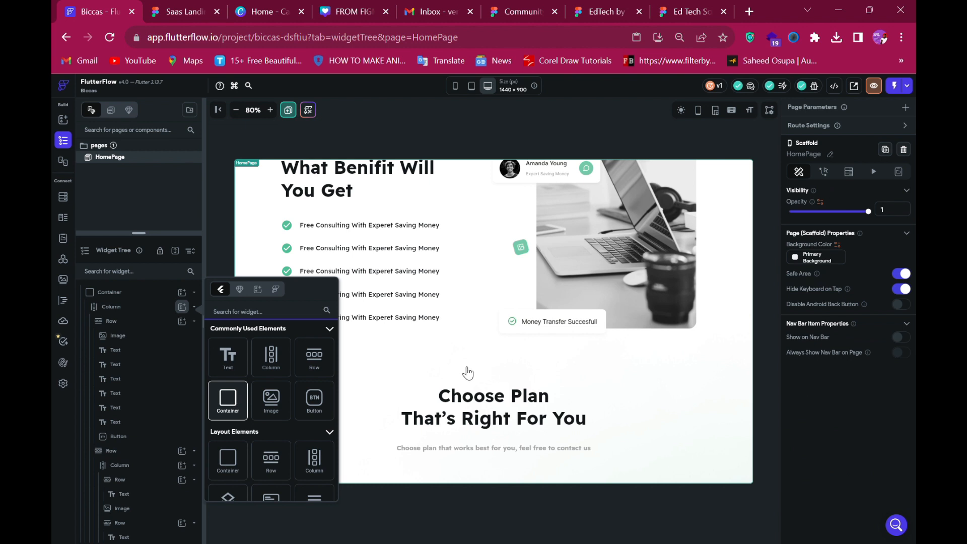
pyautogui.click(171, 16)
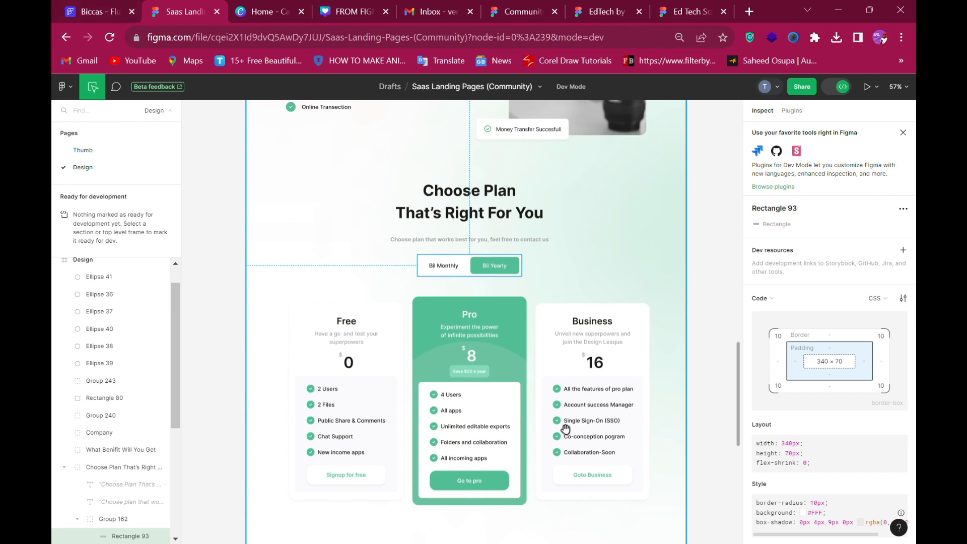
pyautogui.click(80, 16)
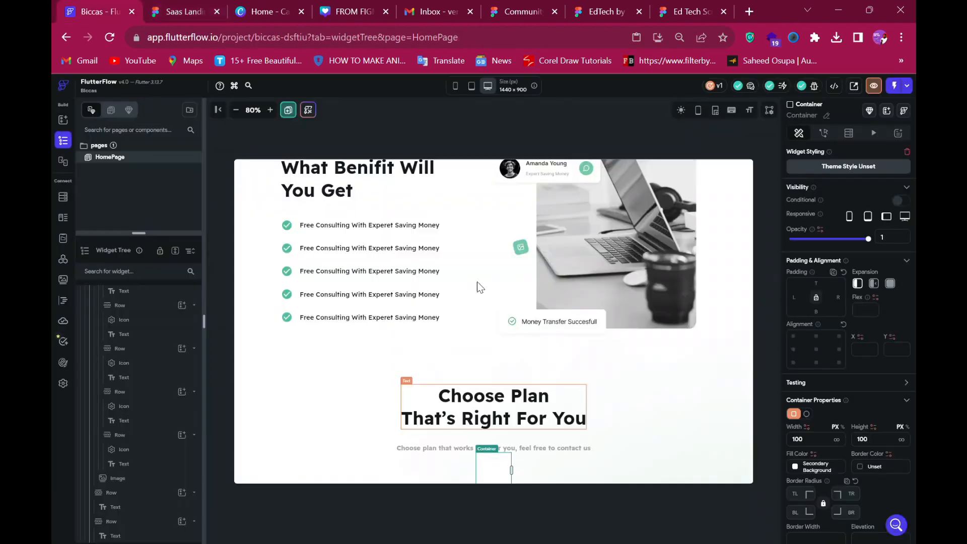
# Set the new container's width to 340 px, height to 70 px and border radius to 10 on all corners.
pyautogui.scroll(-6, 815, 484)
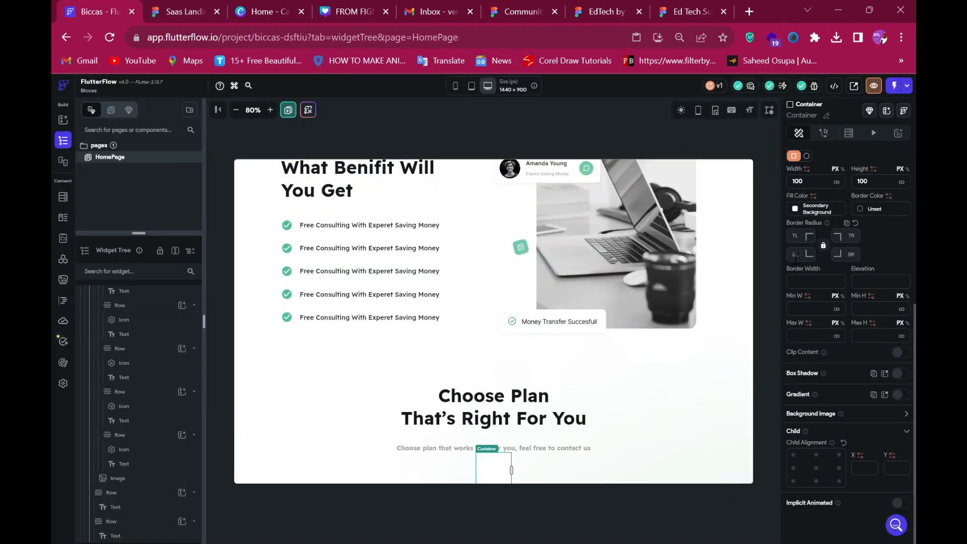
pyautogui.scroll(4, 801, 272)
pyautogui.click(803, 320)
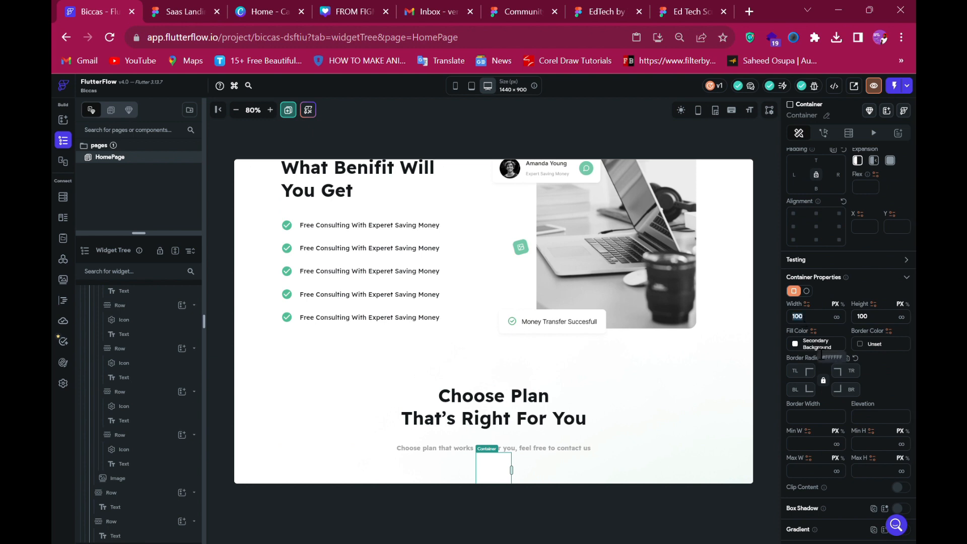
pyautogui.write('3')
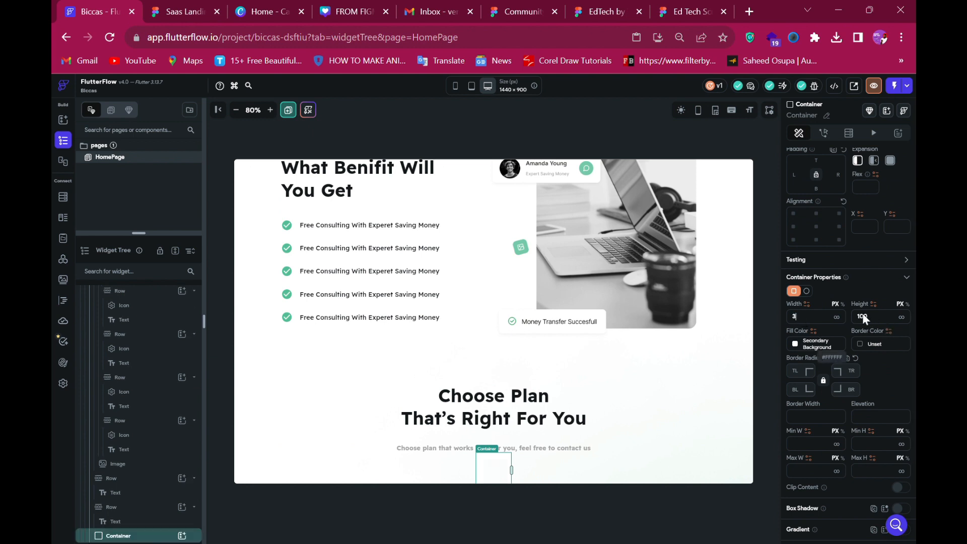
pyautogui.write('40')
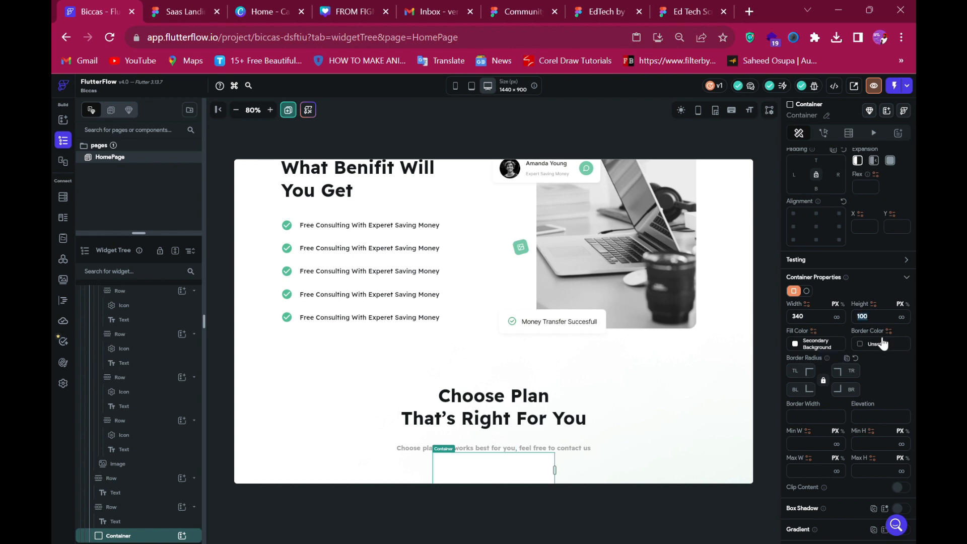
pyautogui.write('70')
pyautogui.click(803, 376)
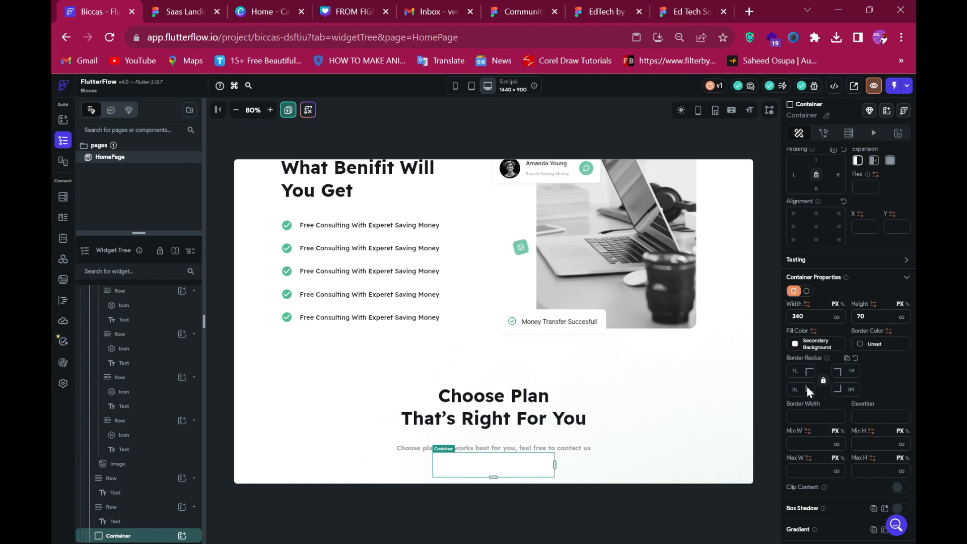
pyautogui.write('10')
# Check the spacing around the billing toggle in Figma, and in FlutterFlow set the container's top padding to 40.
pyautogui.scroll(-1, 535, 360)
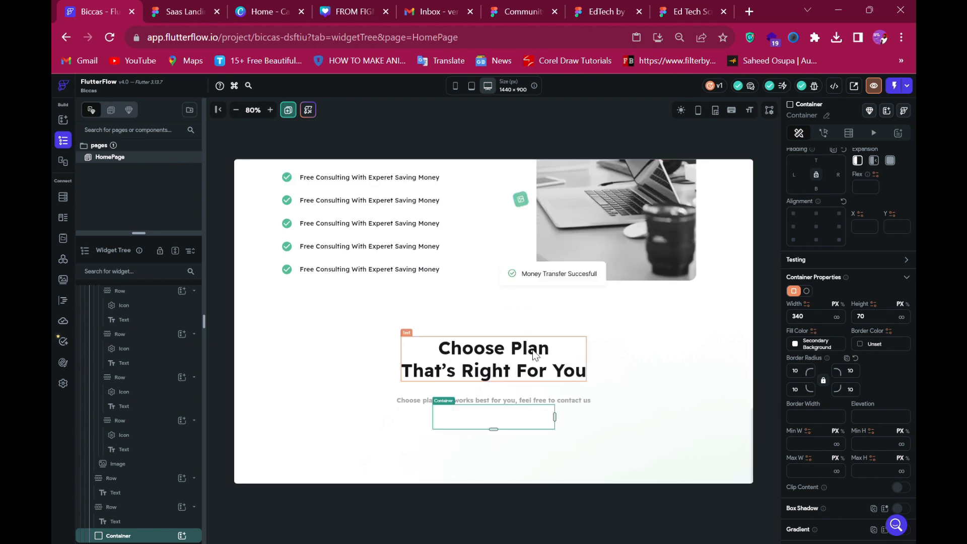
pyautogui.click(180, 11)
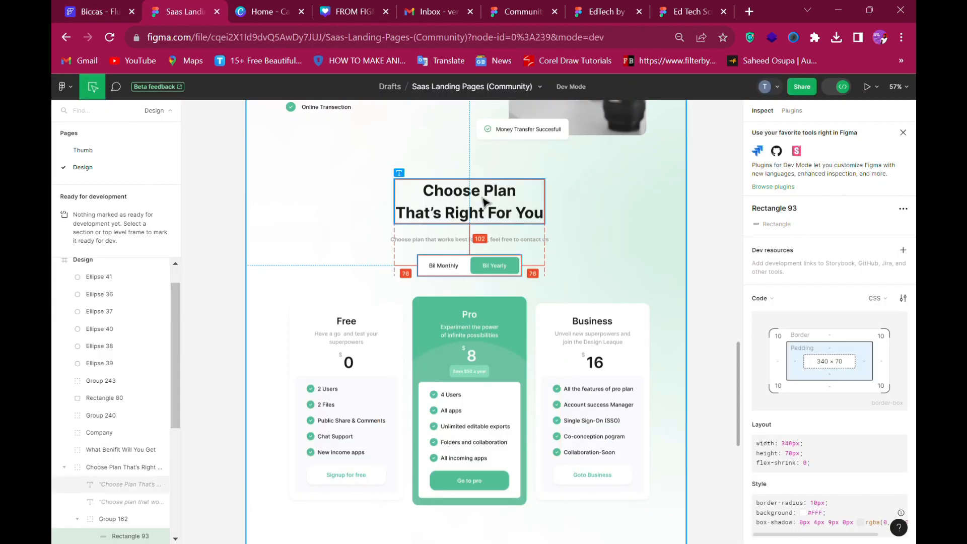
pyautogui.click(94, 11)
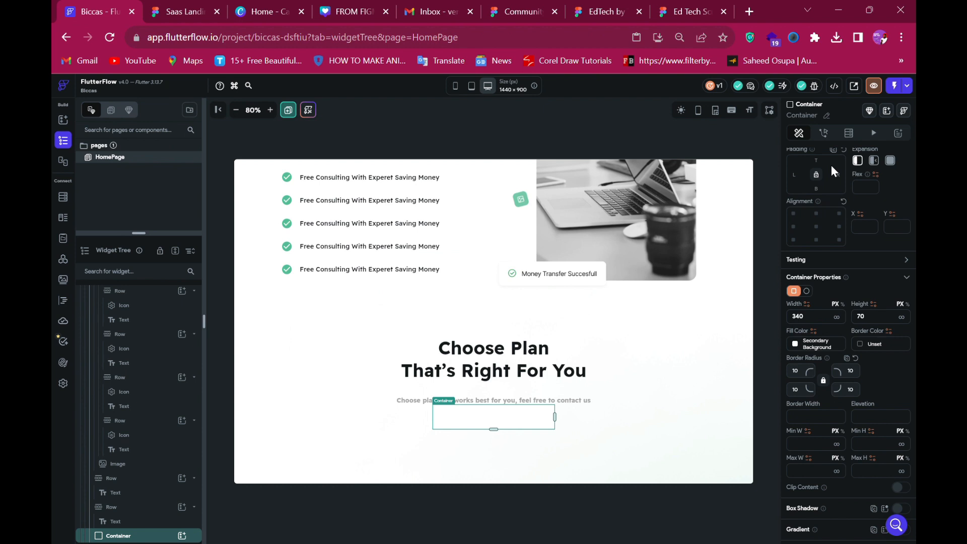
pyautogui.click(185, 11)
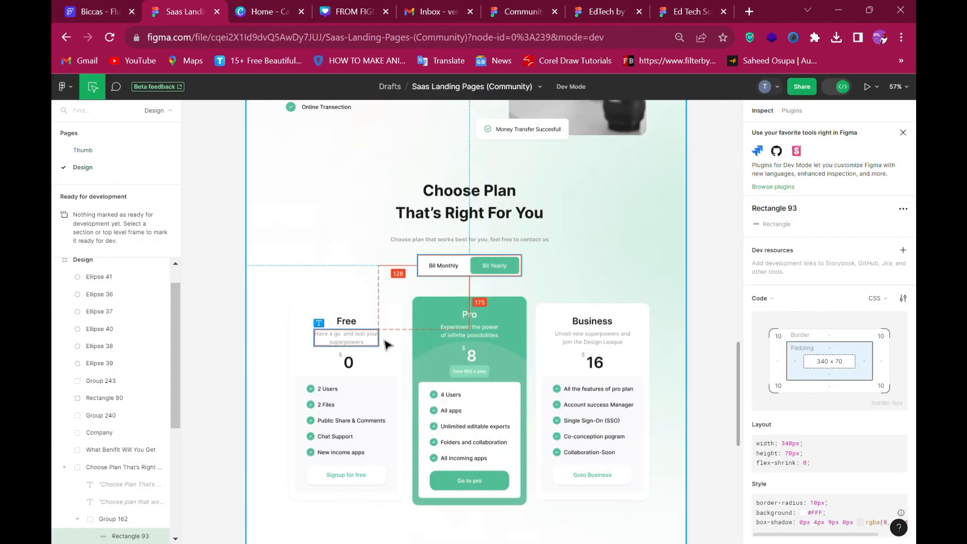
pyautogui.click(555, 289)
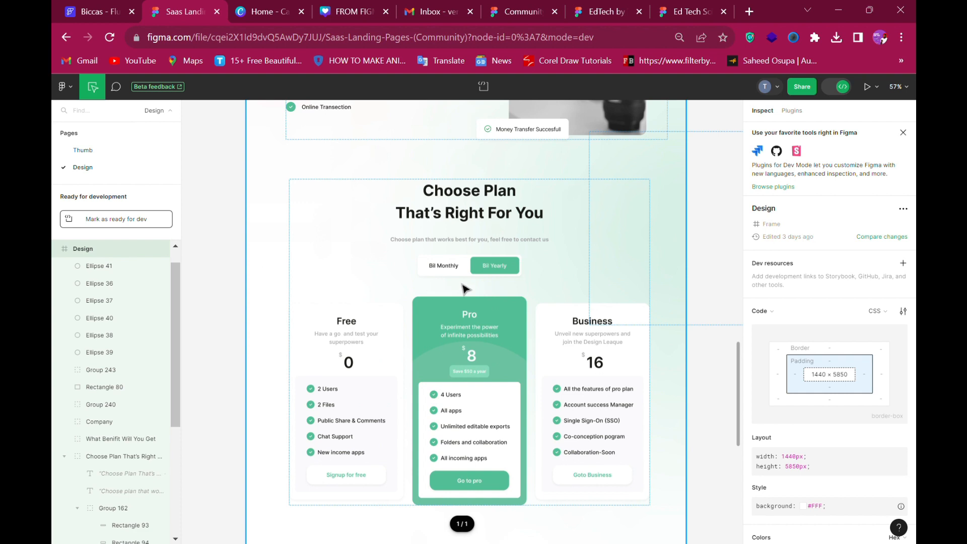
pyautogui.scroll(5, 469, 291)
pyautogui.scroll(-5, 446, 285)
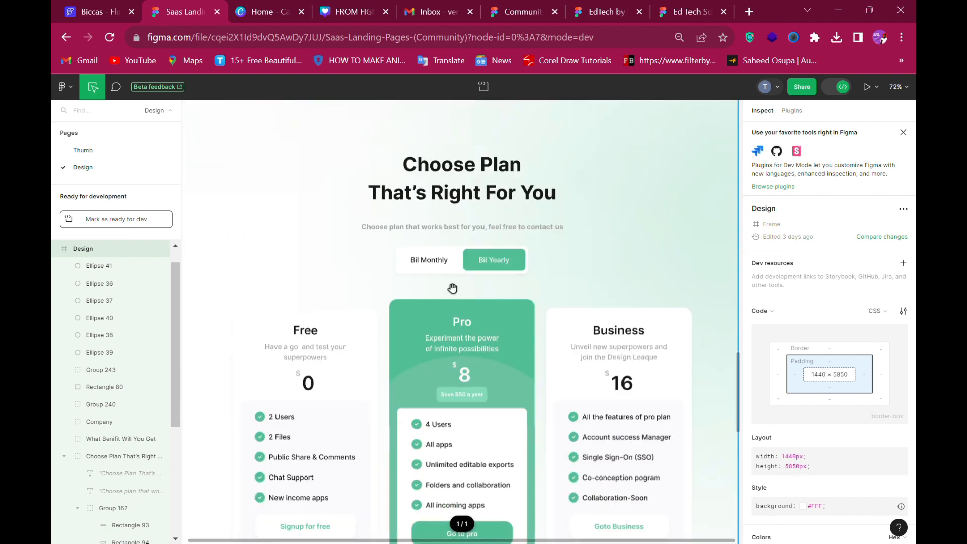
pyautogui.scroll(-1, 447, 286)
pyautogui.click(97, 8)
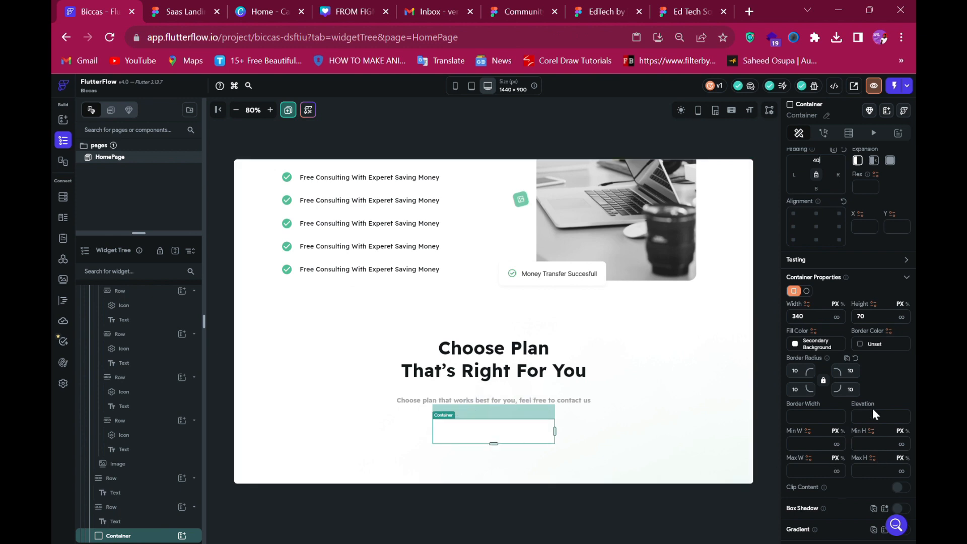
# Enable the box shadow on the toggle container, keeping the default shadow settings.
pyautogui.scroll(-3, 872, 415)
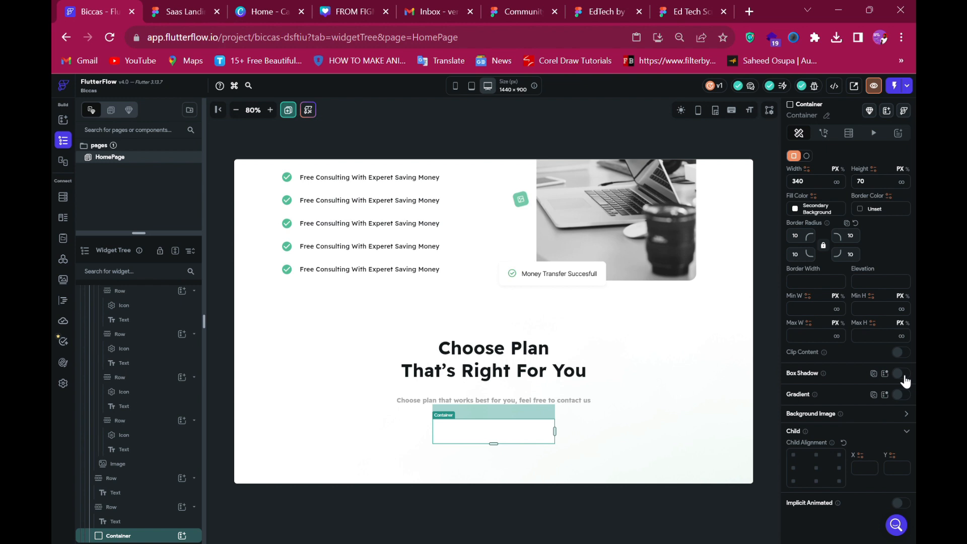
pyautogui.click(904, 375)
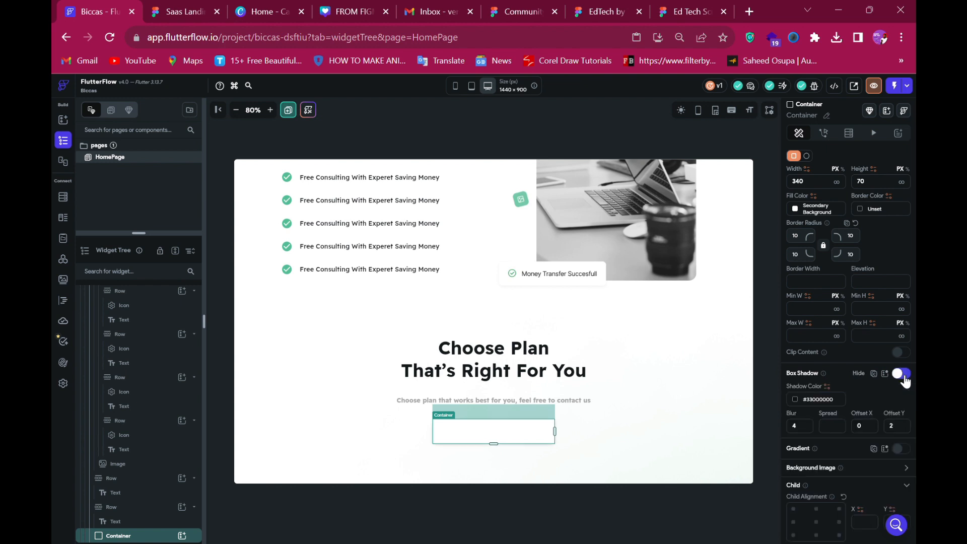
pyautogui.click(636, 436)
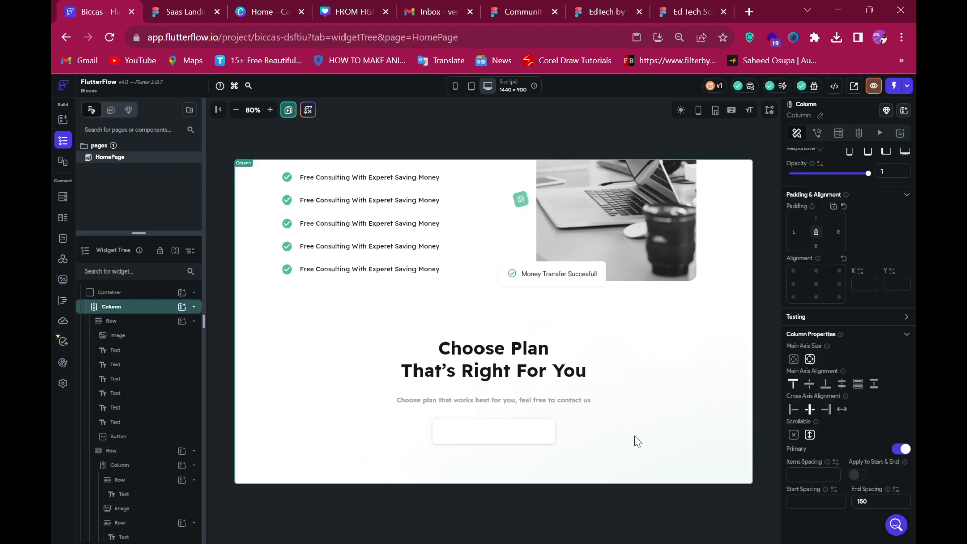
# Add a row inside the toggle container and place a text widget in that row.
pyautogui.click(480, 438)
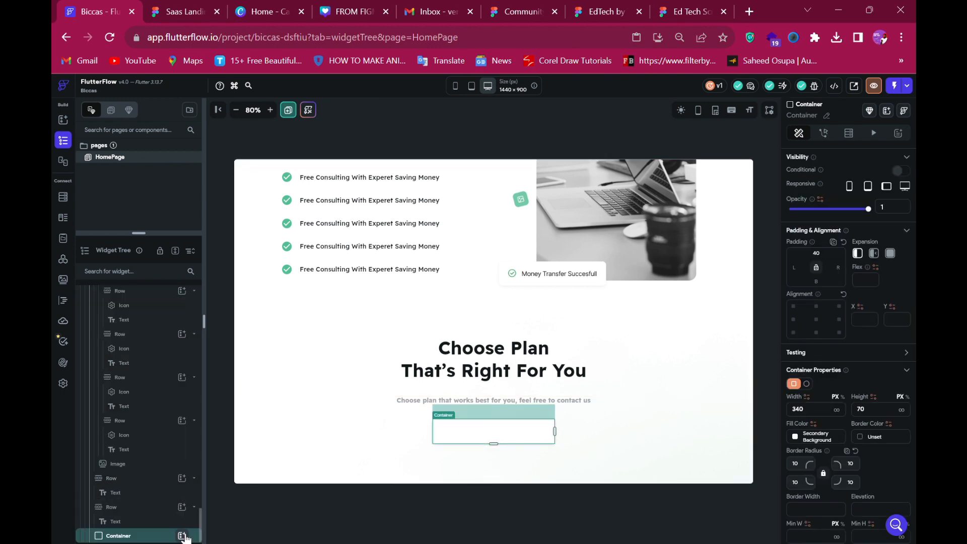
pyautogui.click(182, 536)
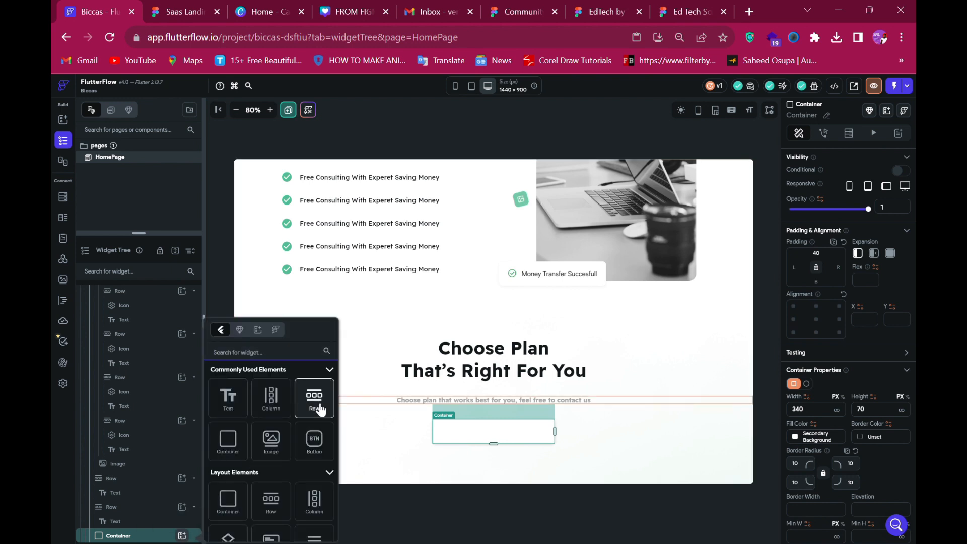
pyautogui.click(315, 401)
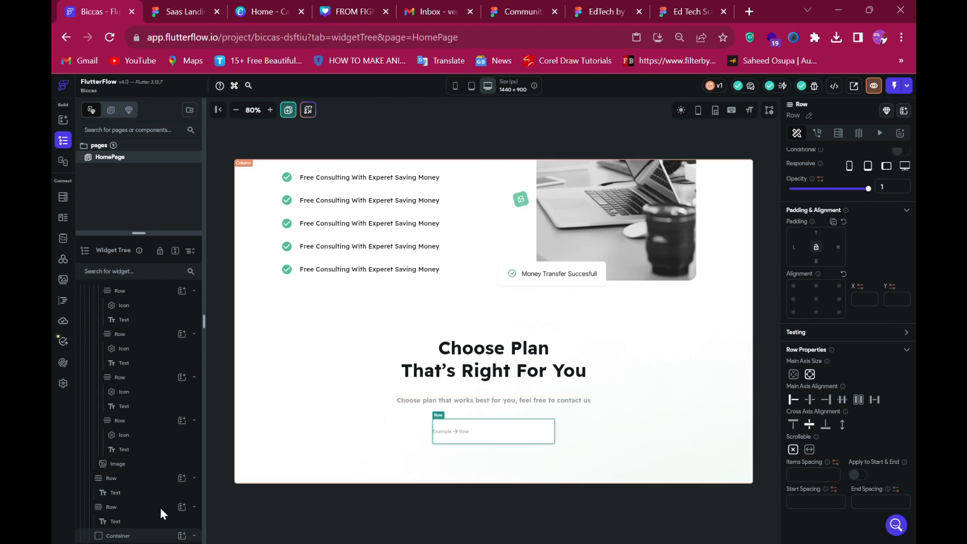
pyautogui.scroll(-1, 189, 524)
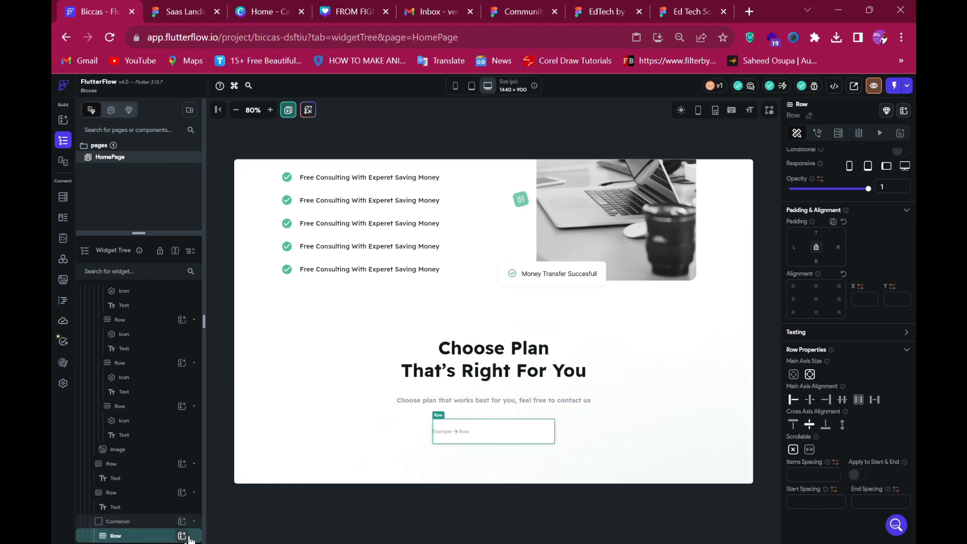
pyautogui.click(188, 537)
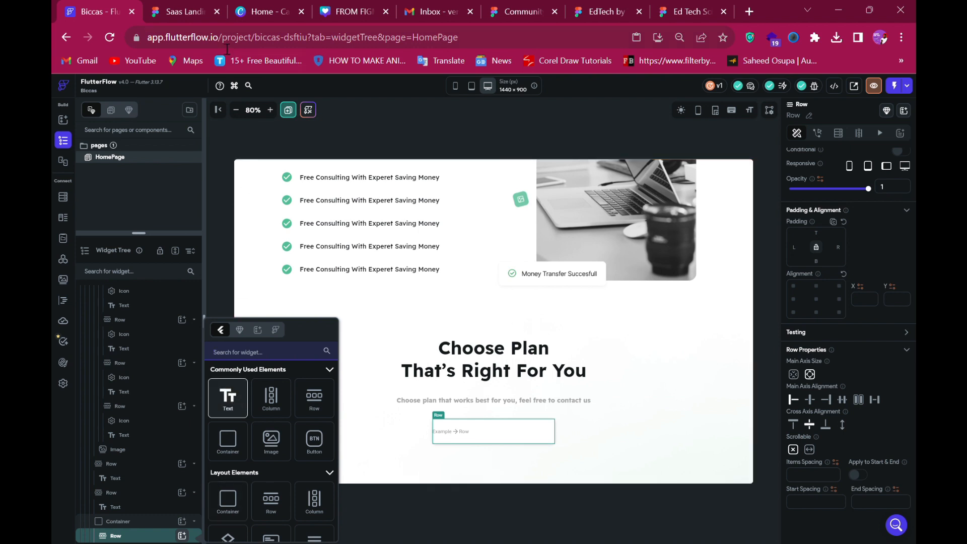
# Switch to Figma and copy the content of the "Bil Monthly" label.
pyautogui.click(174, 6)
pyautogui.click(169, 6)
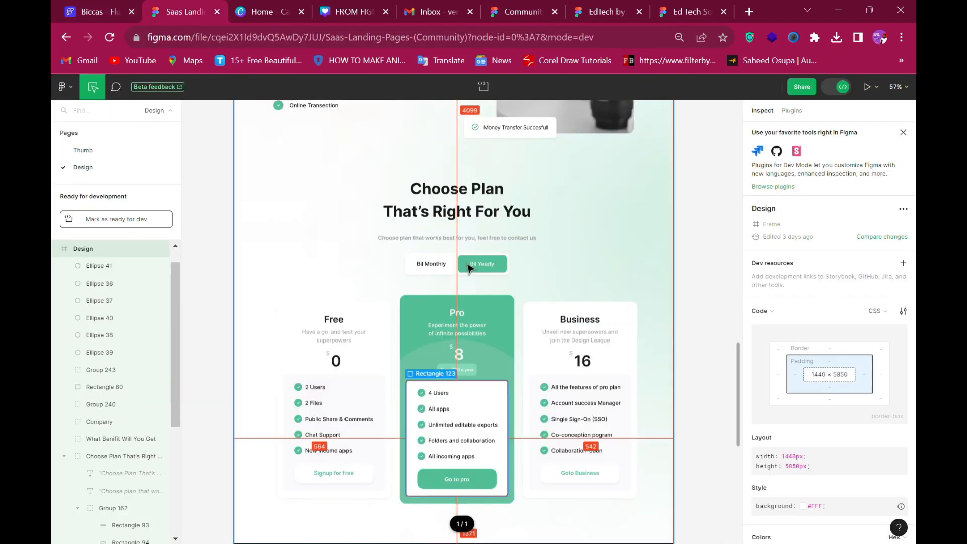
pyautogui.click(432, 270)
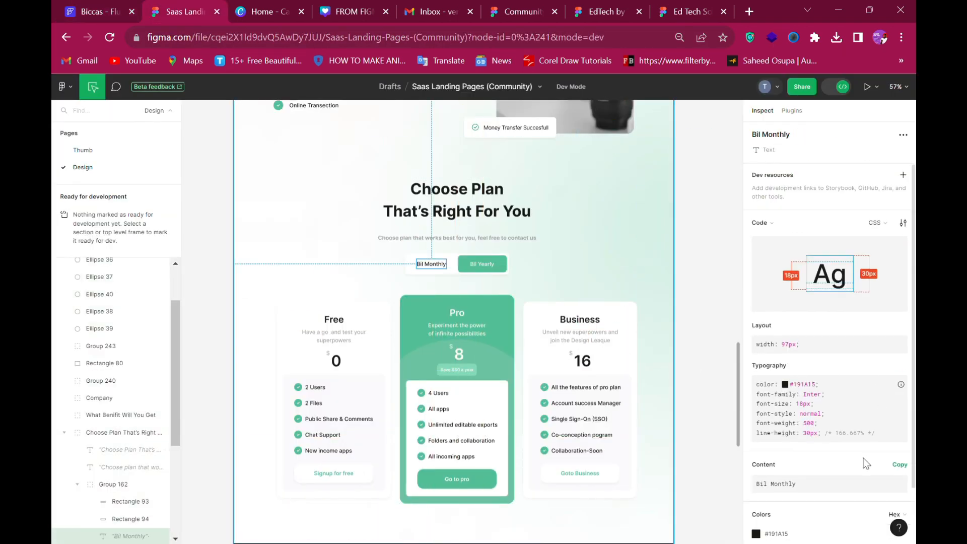
pyautogui.click(900, 401)
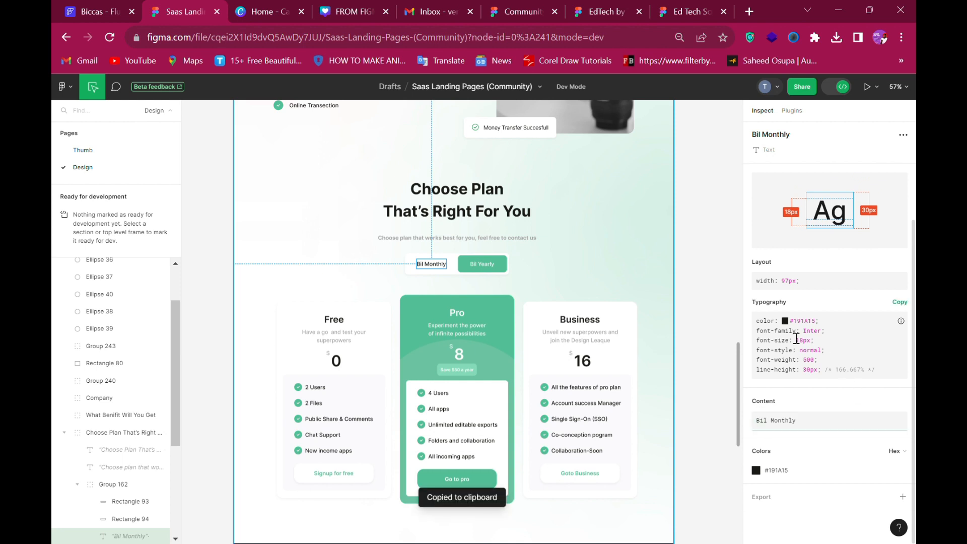
# Back in FlutterFlow, replace the new text widget's content with "Bil Monthly" and open its font size for editing.
pyautogui.click(95, 11)
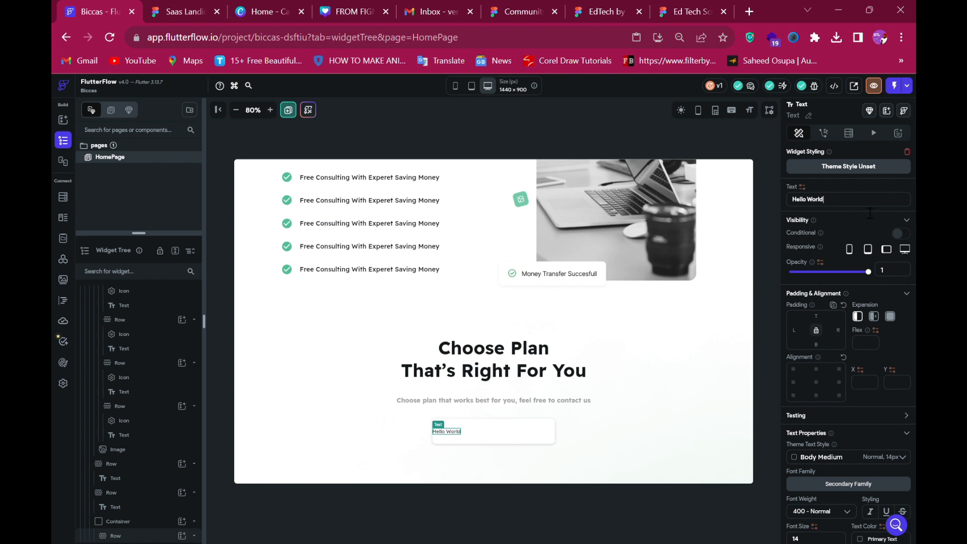
pyautogui.hotkey('ctrl', 'a')
pyautogui.hotkey('ctrl', 'v')
pyautogui.scroll(-3, 806, 469)
pyautogui.doubleClick(802, 396)
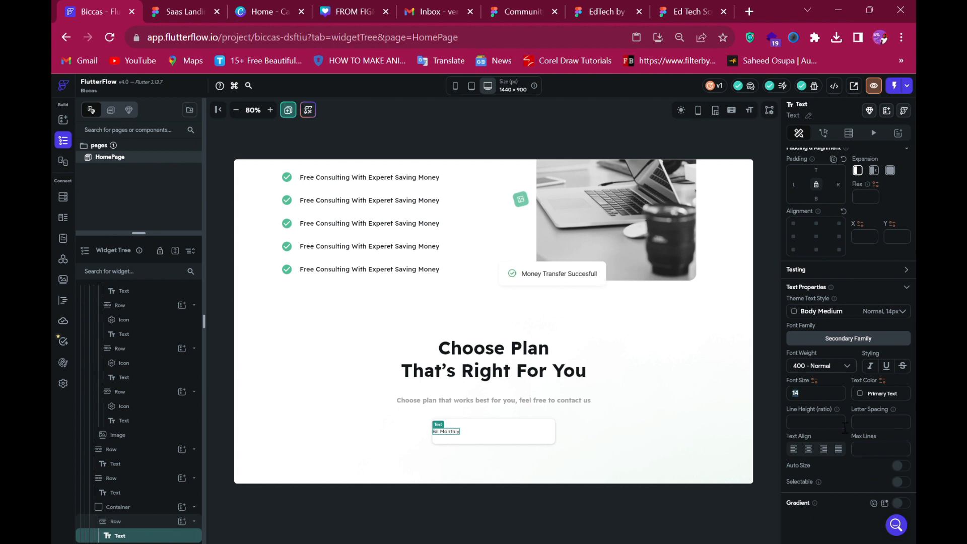
# Set the "Bil Monthly" text to font size 18 and font weight 500 - Medium.
pyautogui.write('16')
pyautogui.click(819, 367)
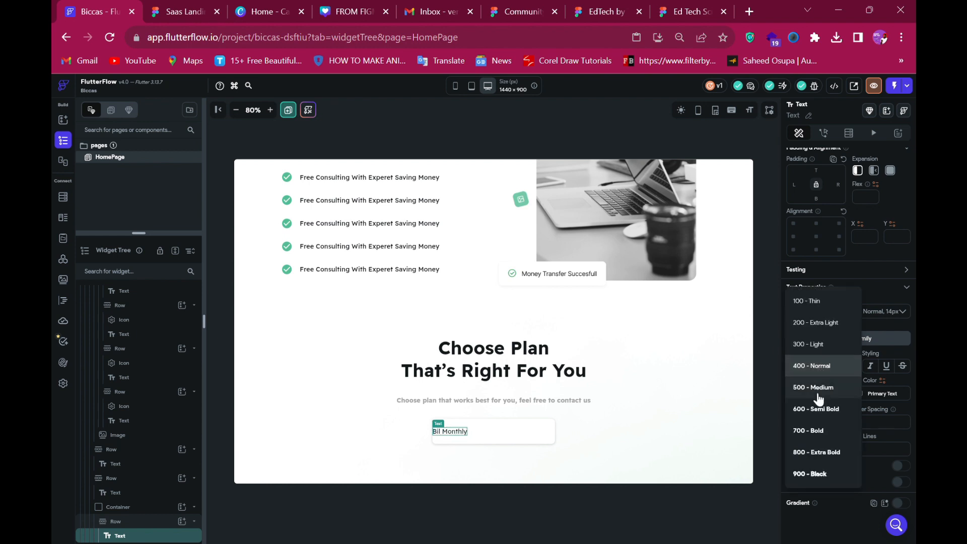
pyautogui.click(819, 398)
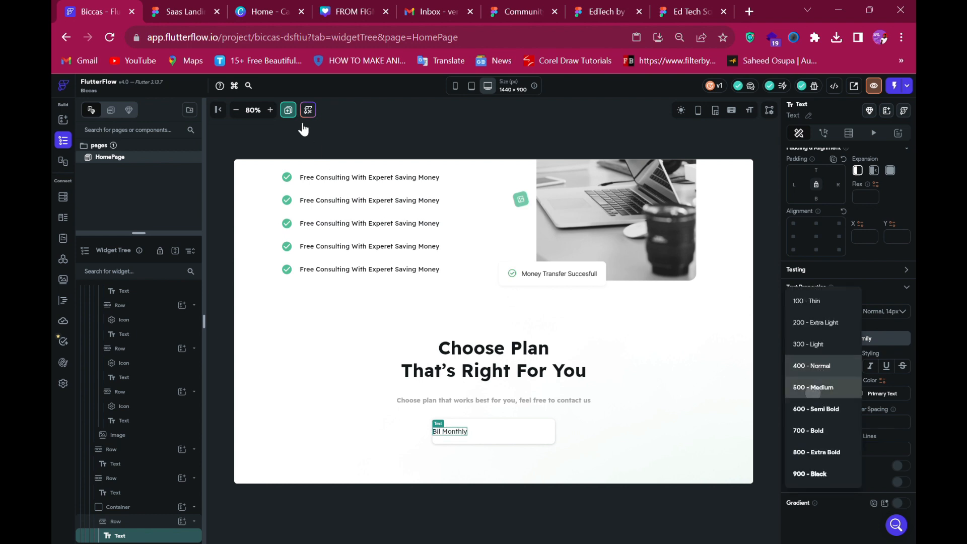
# Inspect the green rectangle behind "Bil Yearly" in Figma and add a Button to the "Bil Monthly" row in FlutterFlow.
pyautogui.click(171, 15)
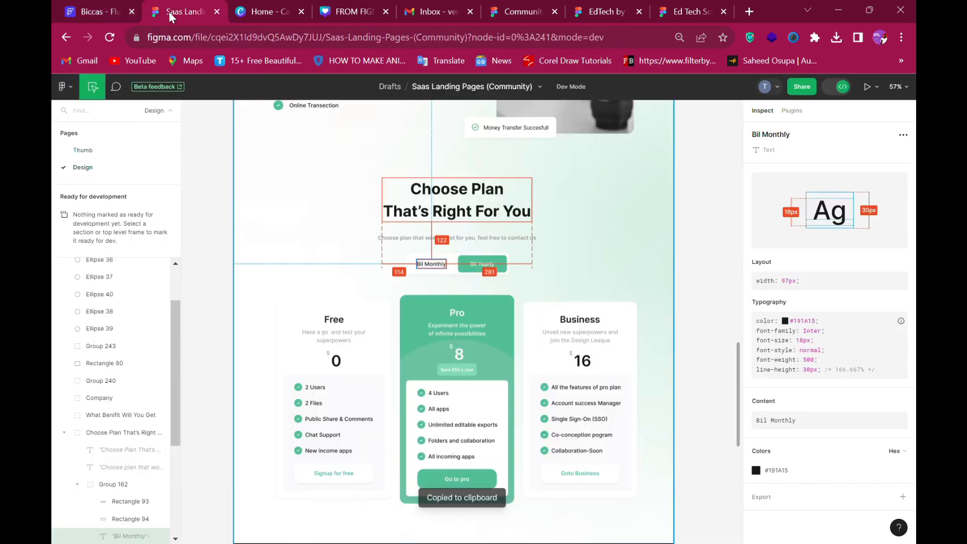
pyautogui.click(468, 265)
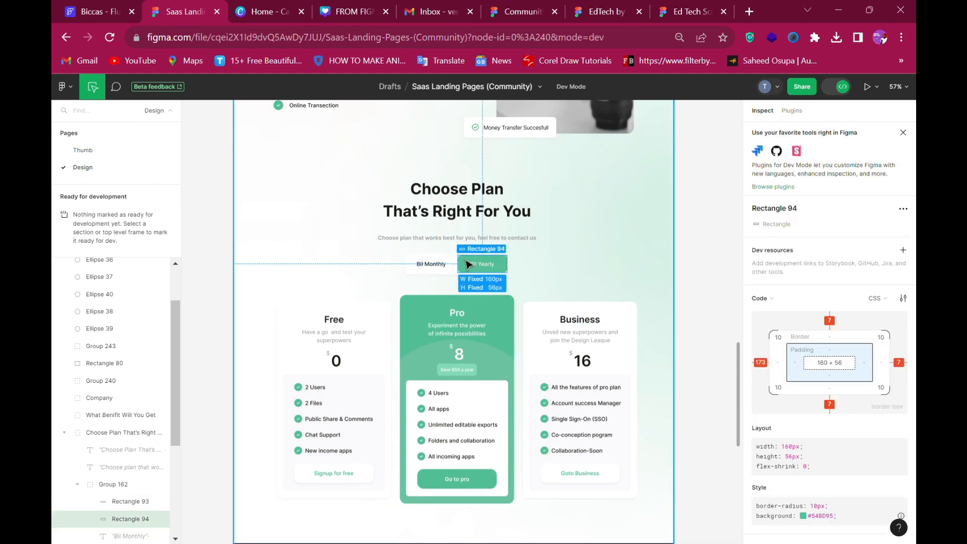
pyautogui.click(73, 11)
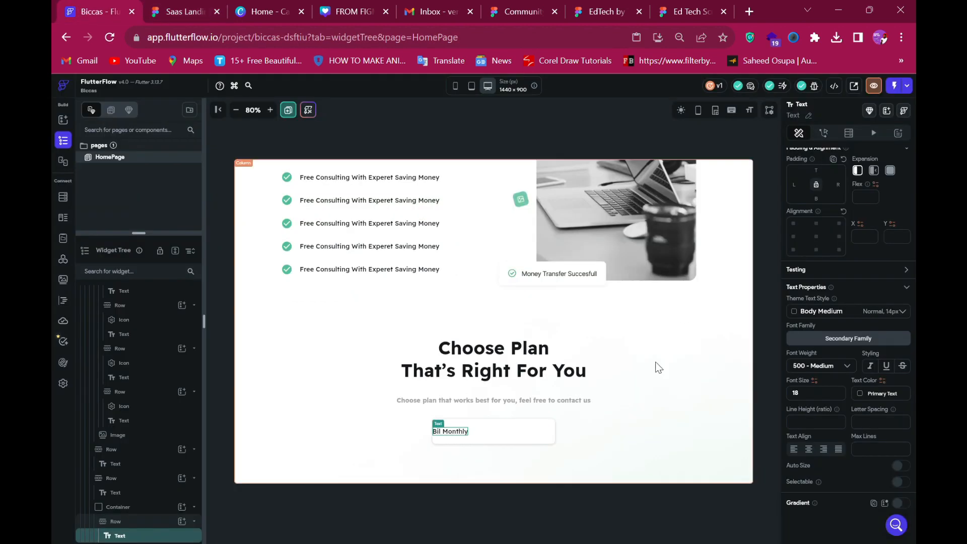
pyautogui.click(199, 521)
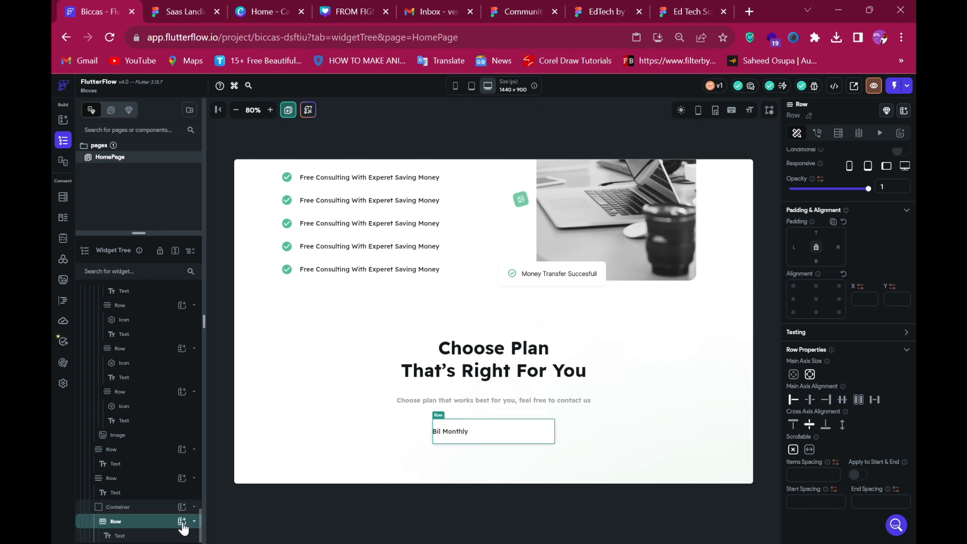
pyautogui.click(181, 522)
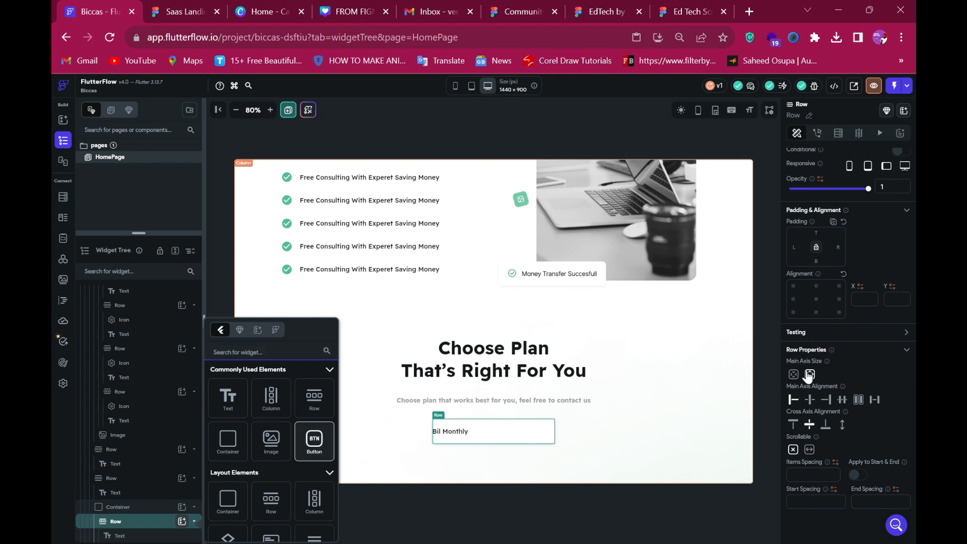
pyautogui.click(170, 11)
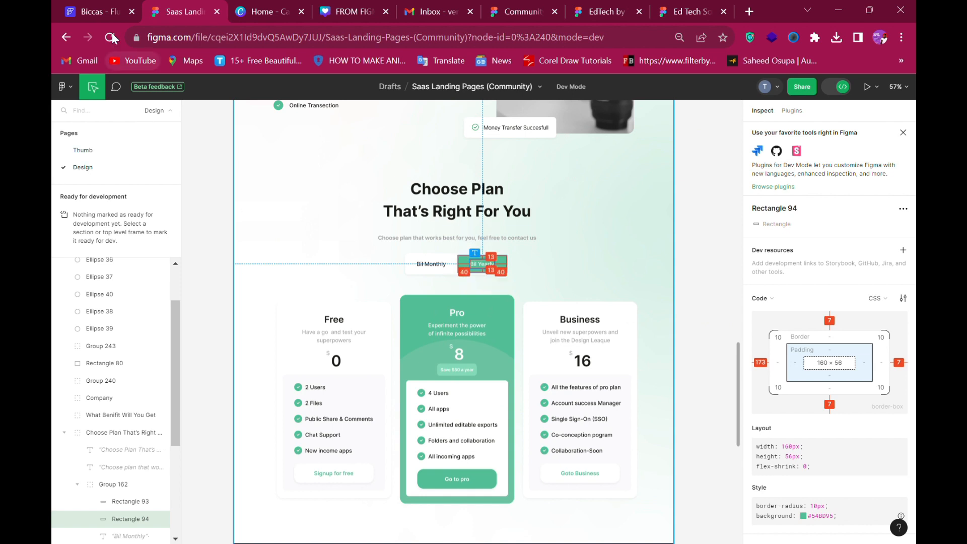
pyautogui.click(100, 12)
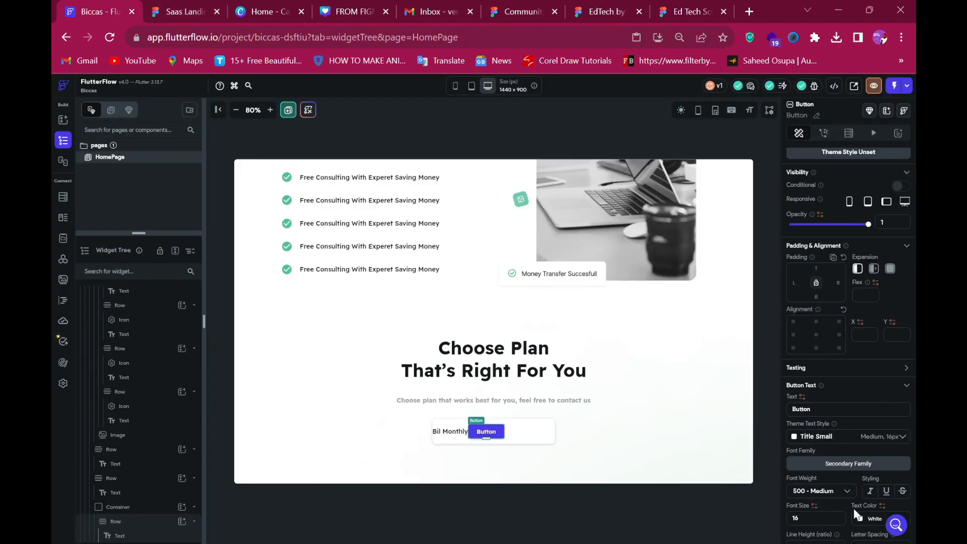
# Set the new button's width to 160 px and its height to 56 px.
pyautogui.scroll(-5, 804, 499)
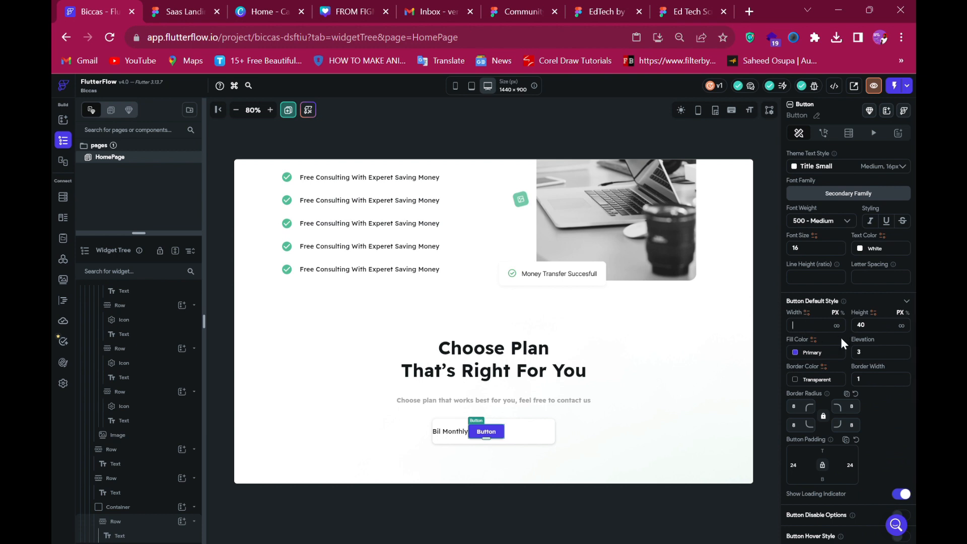
pyautogui.write('1')
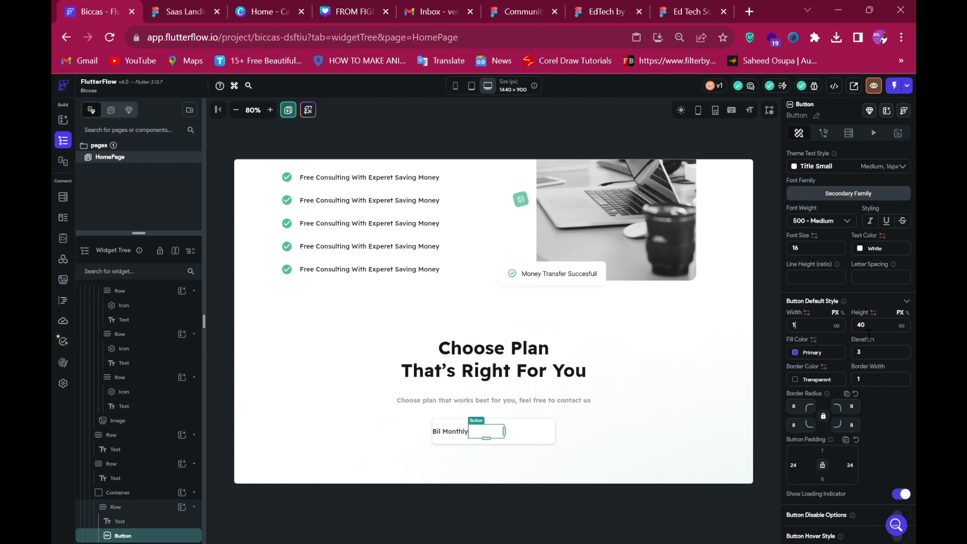
pyautogui.write('60')
pyautogui.press('Tab')
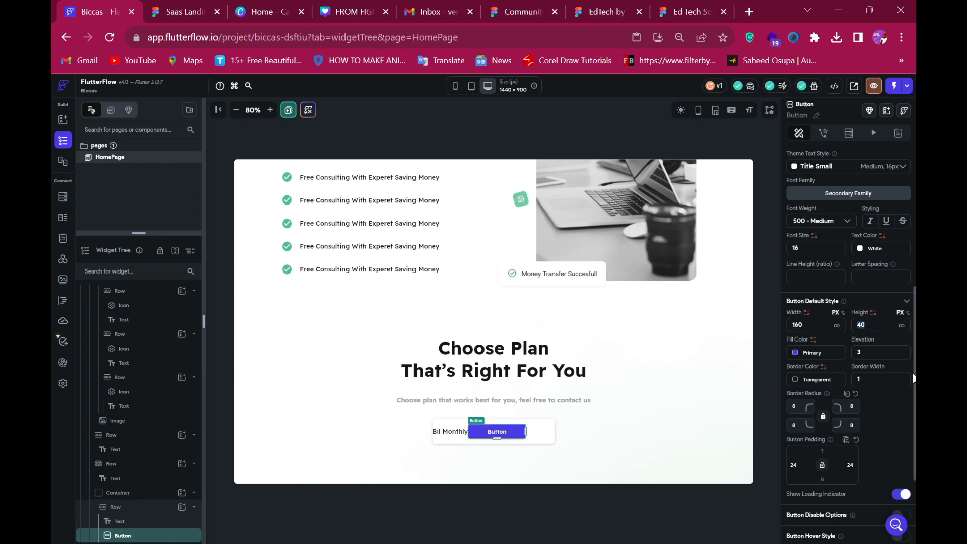
pyautogui.write('5')
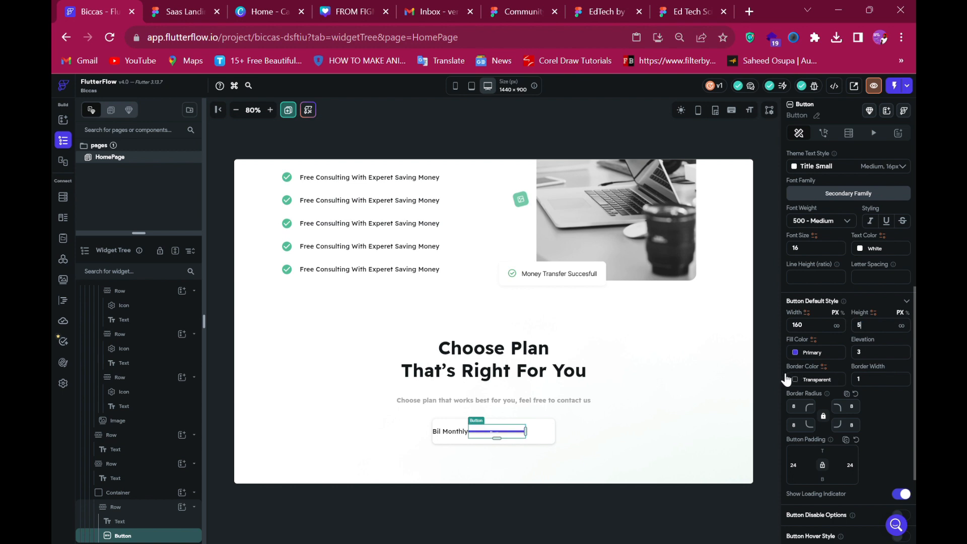
pyautogui.write('6')
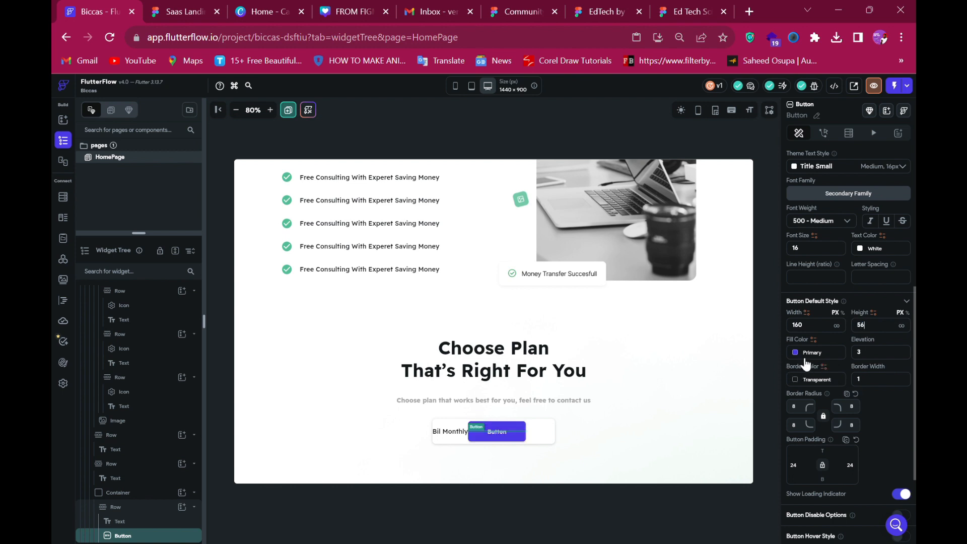
# Set the button's border radius to 10 and its fill color to the recent green #54BD95.
pyautogui.moveTo(798, 408); pyautogui.dragTo(780, 420)
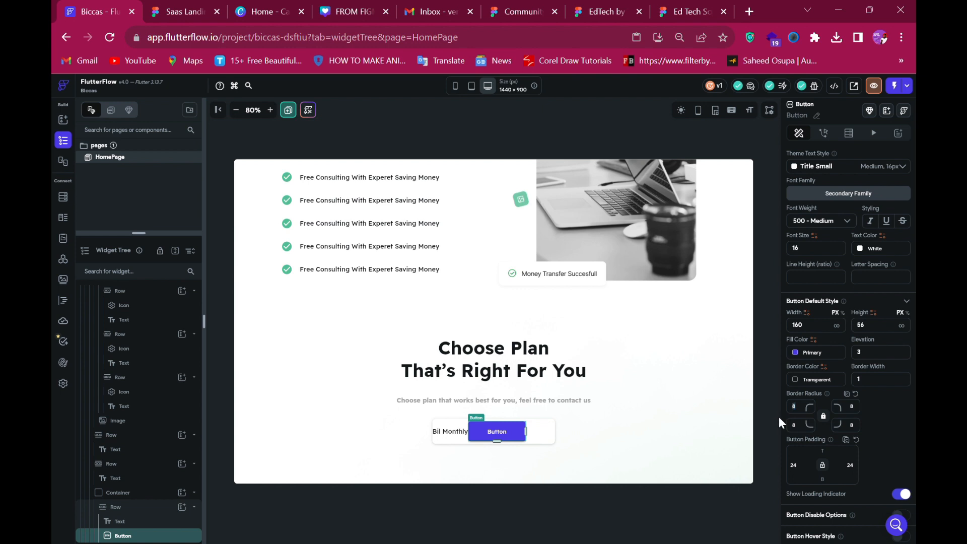
pyautogui.write('10')
pyautogui.click(794, 351)
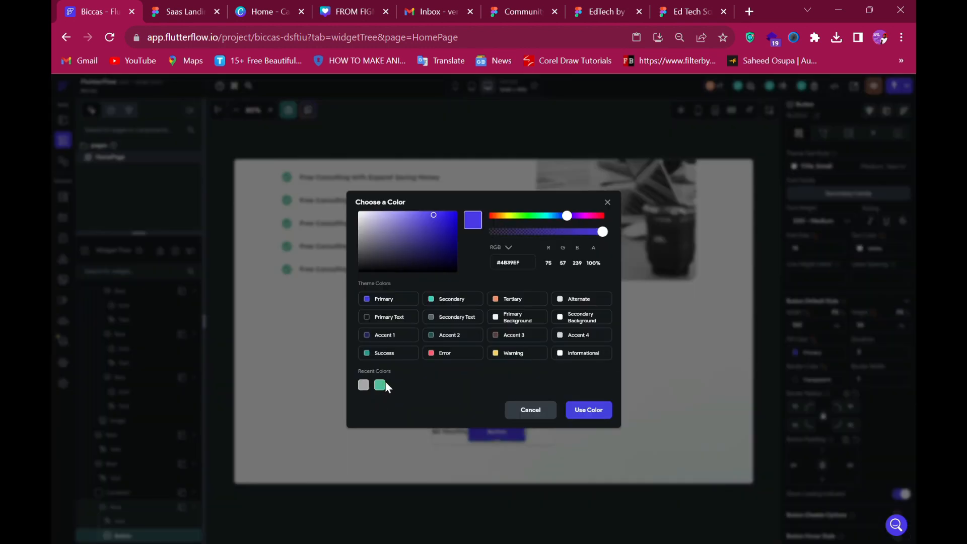
pyautogui.click(381, 387)
pyautogui.click(589, 411)
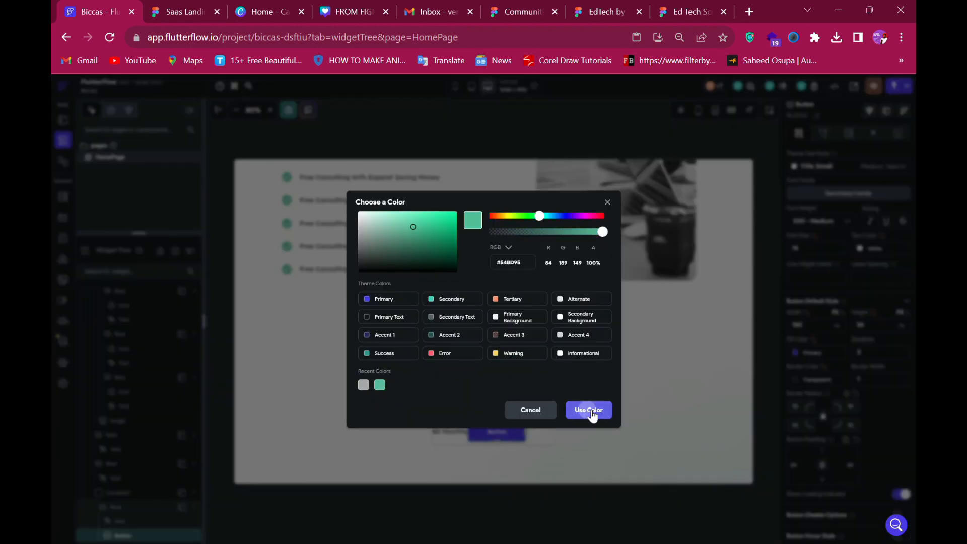
# Copy the "Bil Yearly" text content from Figma and use it as the button's label in FlutterFlow.
pyautogui.click(176, 11)
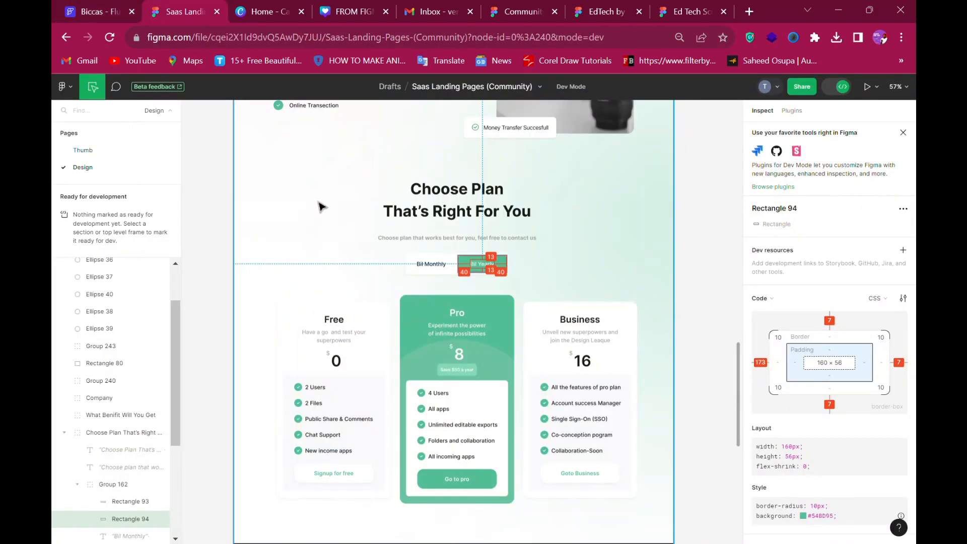
pyautogui.click(481, 271)
pyautogui.scroll(-4, 816, 429)
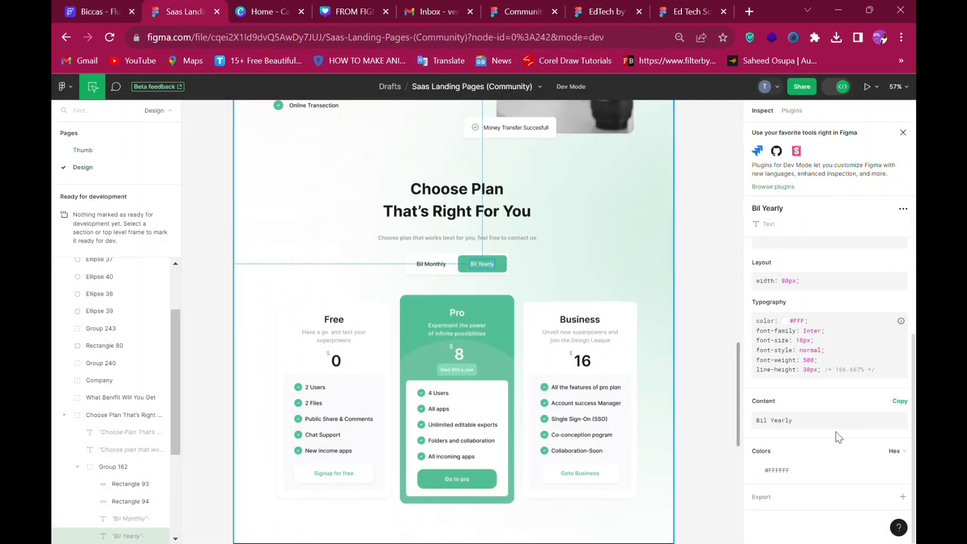
pyautogui.click(899, 401)
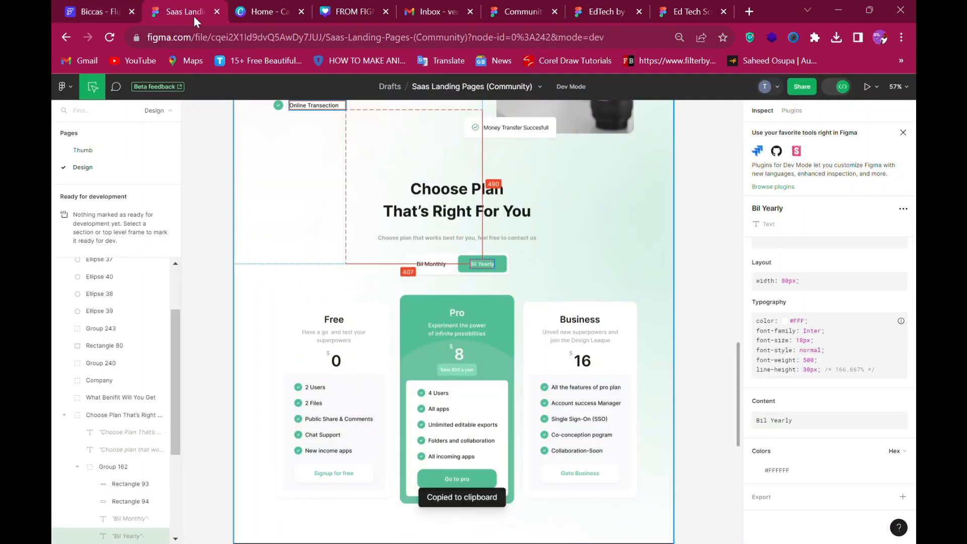
pyautogui.click(93, 9)
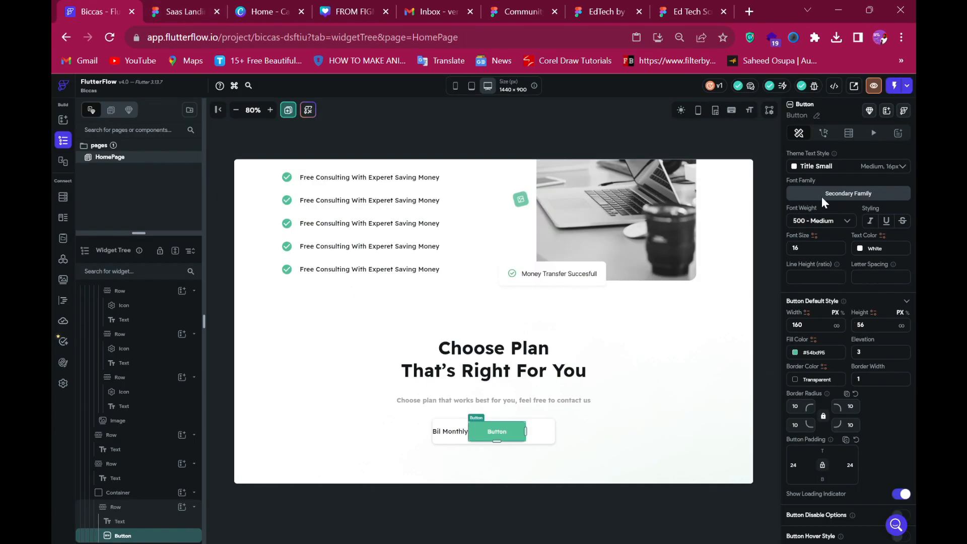
pyautogui.click(485, 427)
pyautogui.scroll(4, 821, 240)
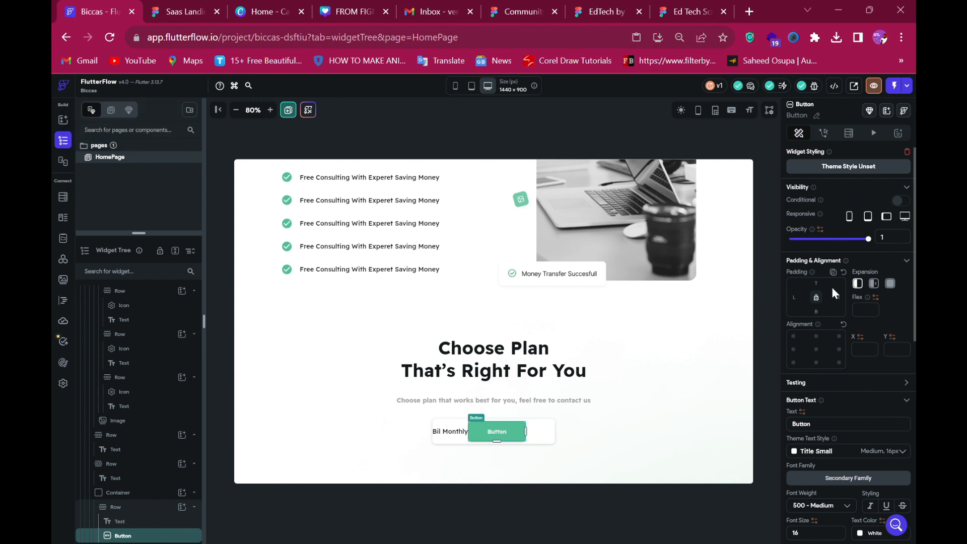
pyautogui.doubleClick(833, 429)
pyautogui.write('Bil Yearly')
# Measure the gap between "Bil Monthly" and the green rectangle in Figma and add left padding to the "Bil Yearly" button in FlutterFlow.
pyautogui.click(177, 7)
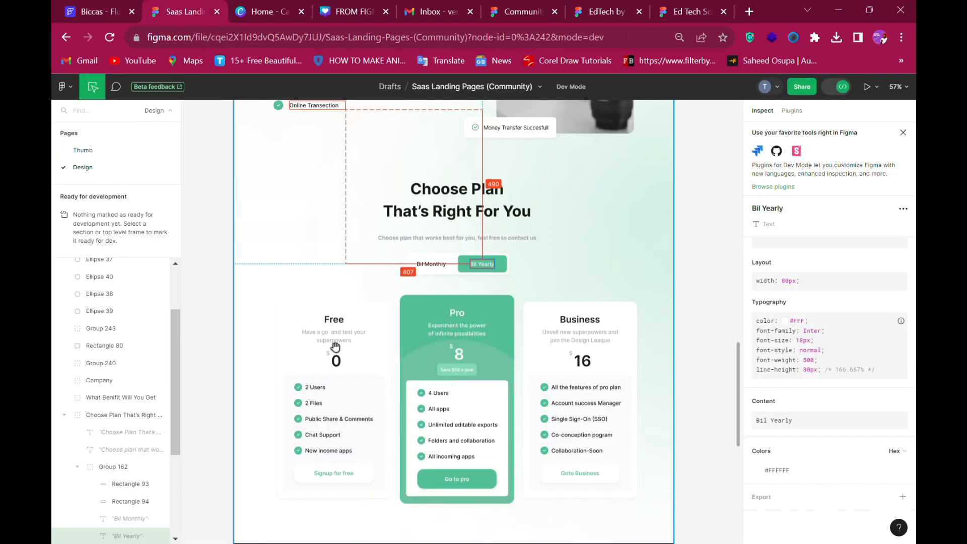
pyautogui.click(463, 276)
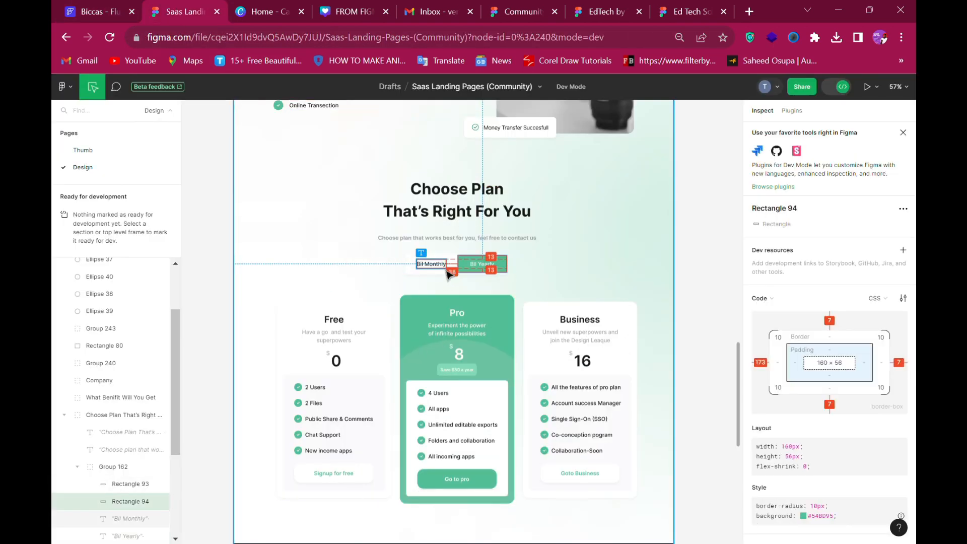
pyautogui.click(436, 269)
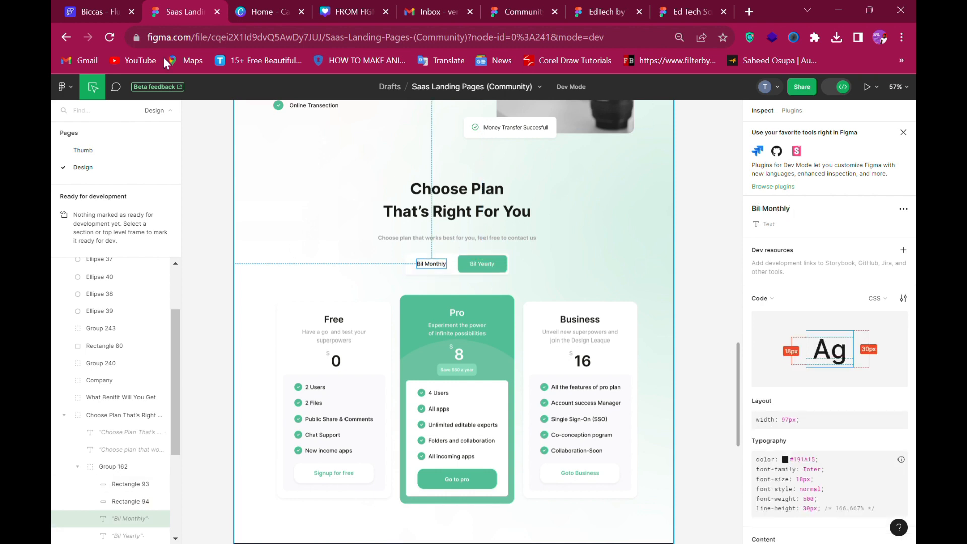
pyautogui.click(86, 8)
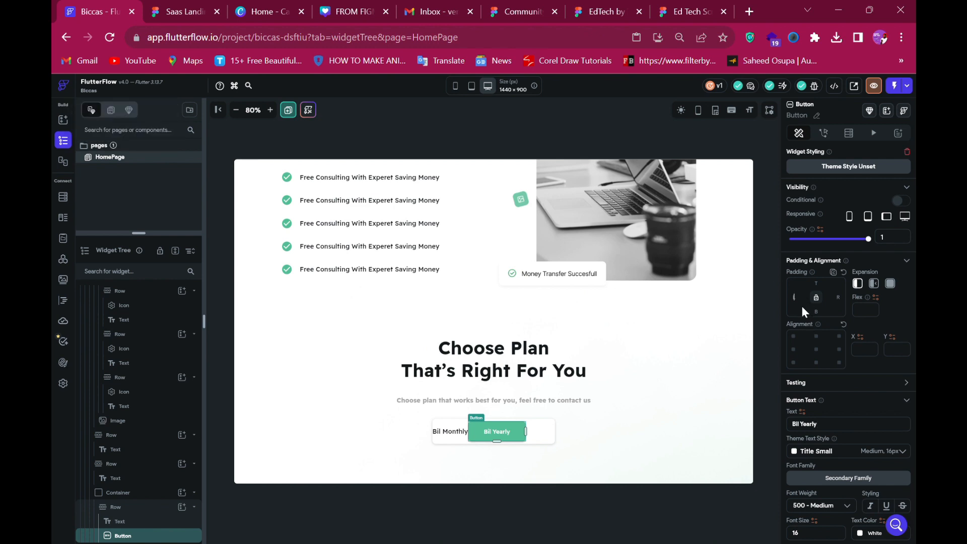
pyautogui.write('3')
# Set the left padding of the "Bil Monthly" text to 38.
pyautogui.click(452, 432)
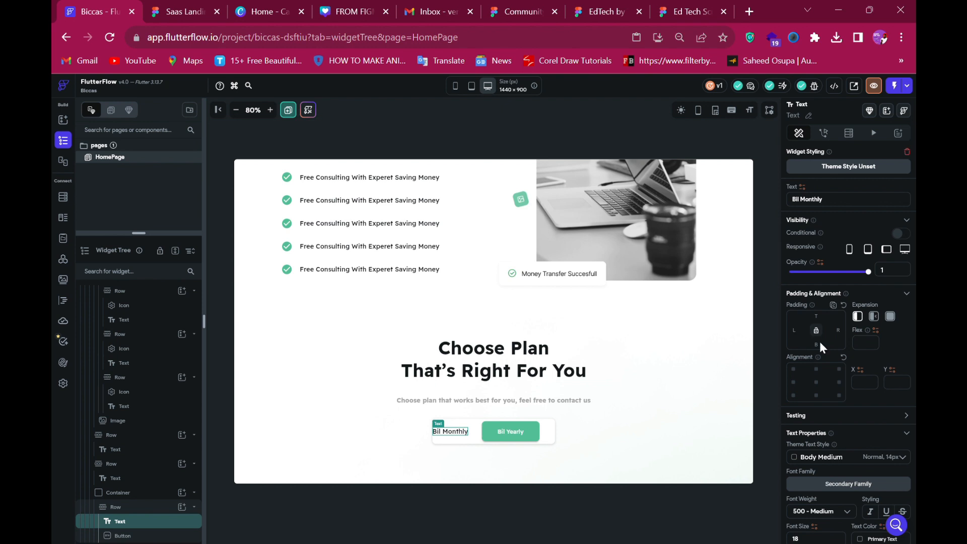
pyautogui.write('38')
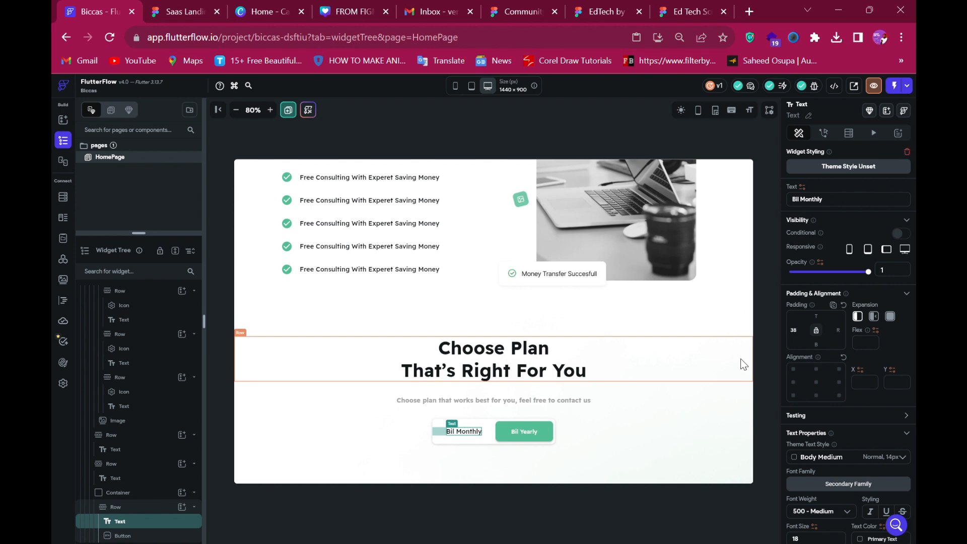
# Check the pricing section in Figma and add a Row to the page's main column in FlutterFlow, below the billing toggle.
pyautogui.click(355, 455)
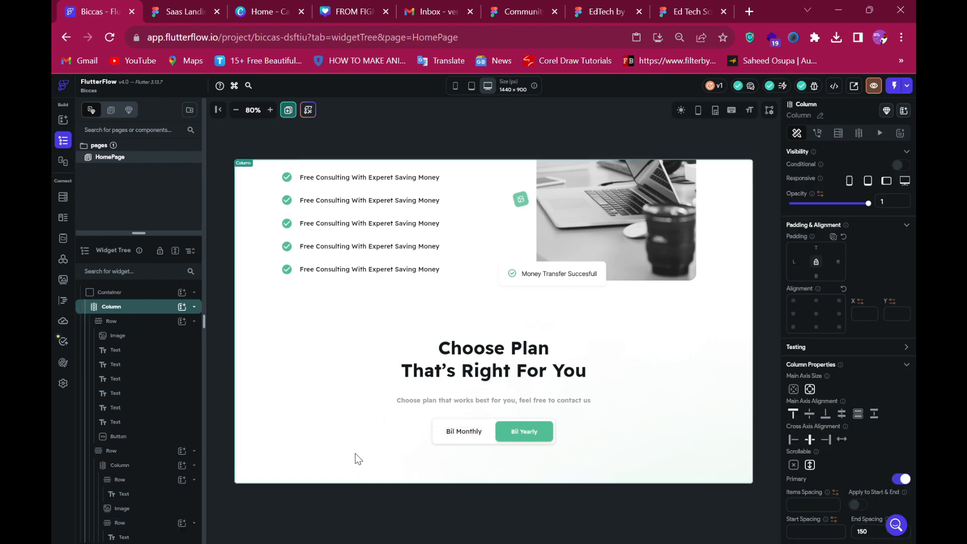
pyautogui.click(165, 9)
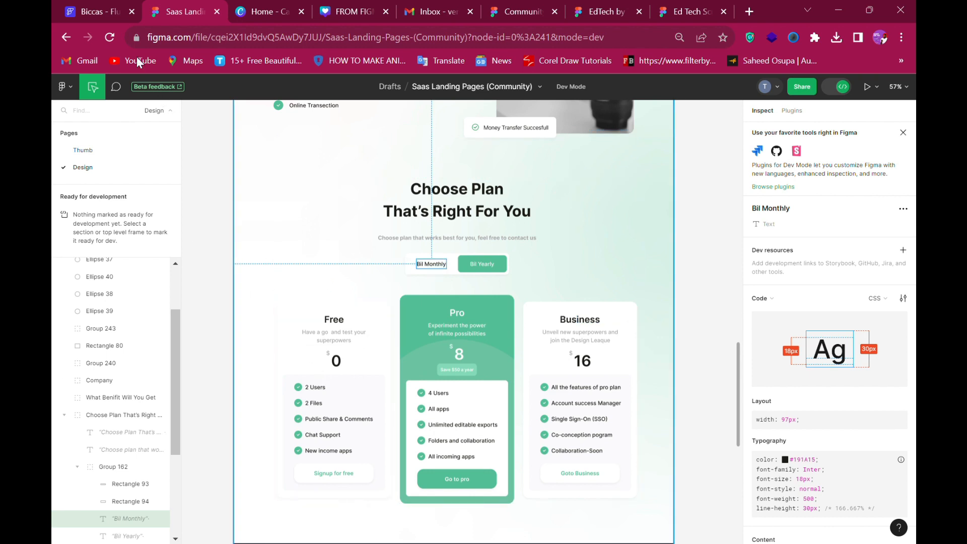
pyautogui.click(87, 12)
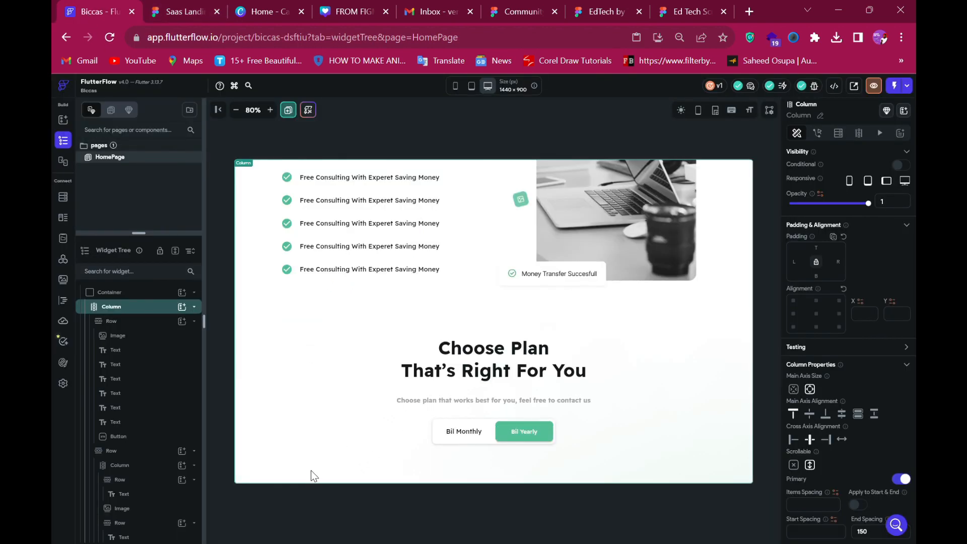
pyautogui.click(182, 307)
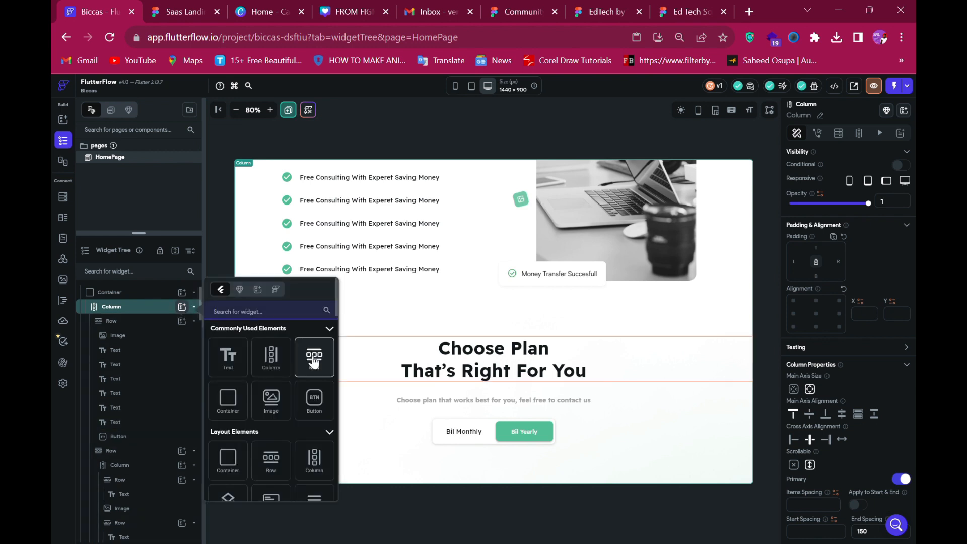
# Measure the gap between the billing toggle and the Pro card in Figma and set the new Row's top padding to 67 in FlutterFlow.
pyautogui.click(183, 11)
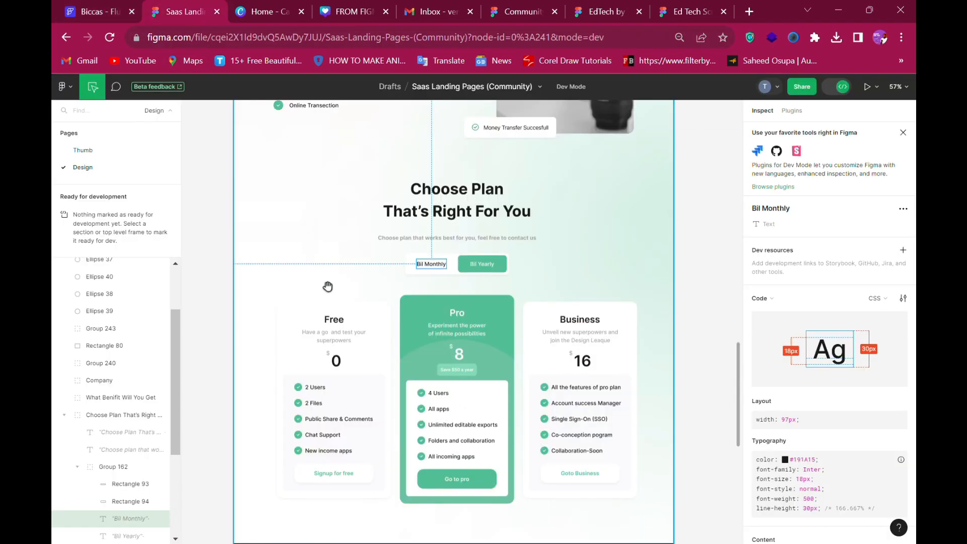
pyautogui.click(421, 297)
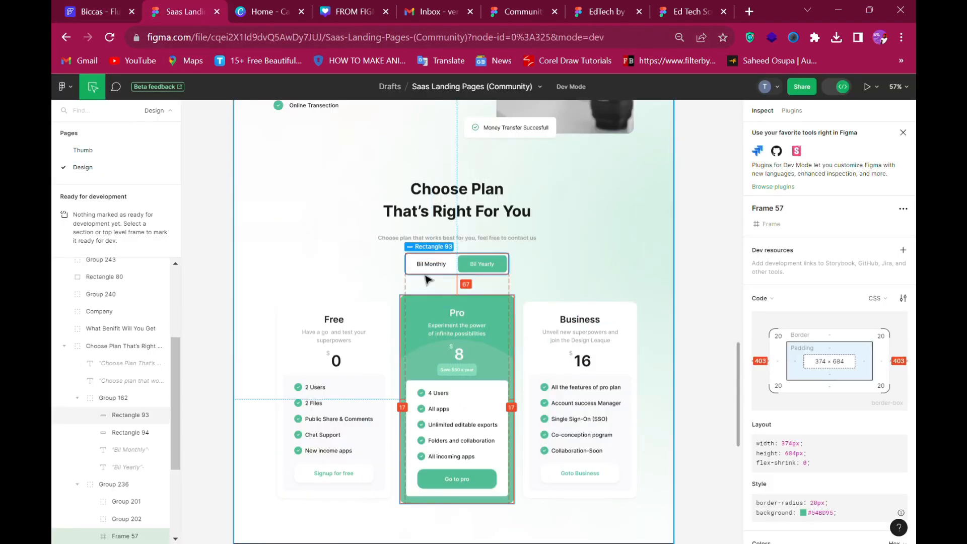
pyautogui.click(94, 11)
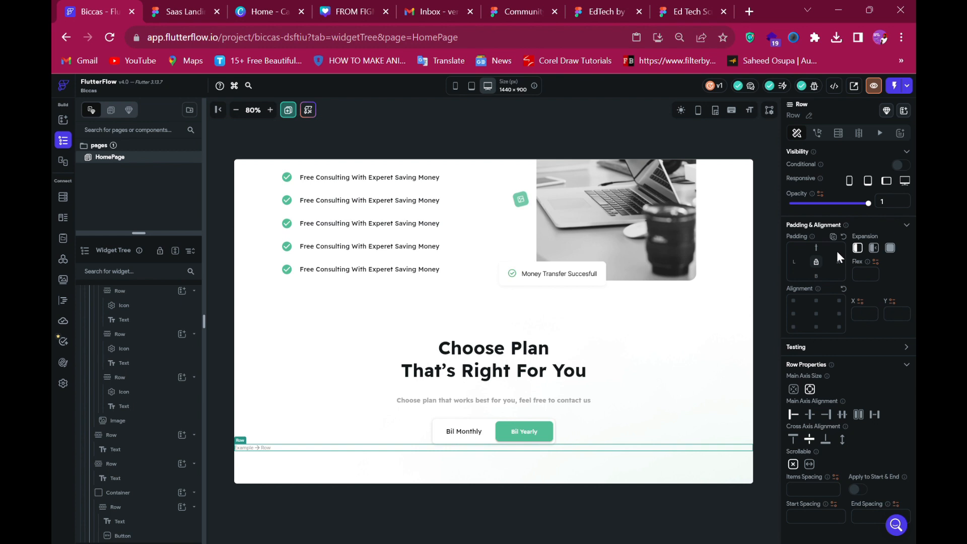
pyautogui.write('67')
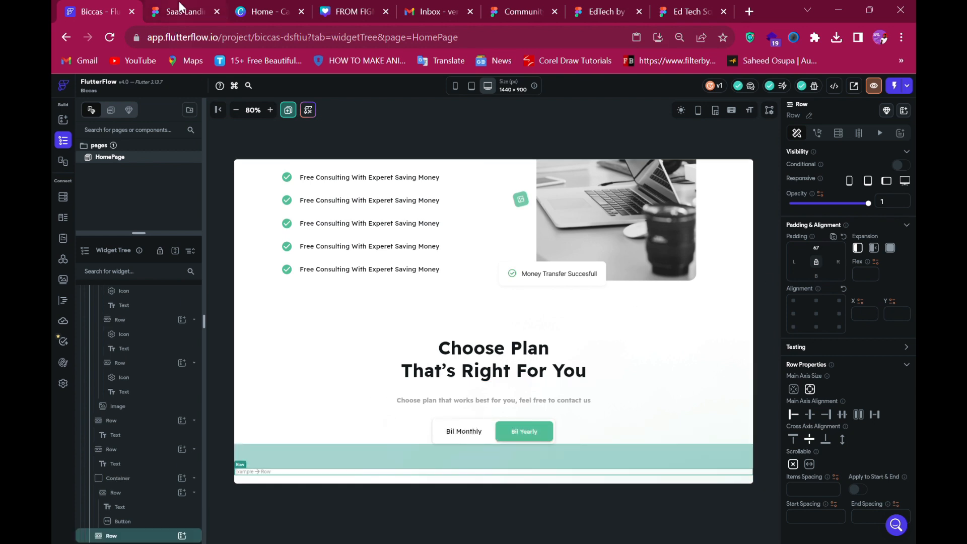
# Inspect the Free plan card's rectangle size in Figma and add a Container inside the new Row in FlutterFlow.
pyautogui.click(179, 2)
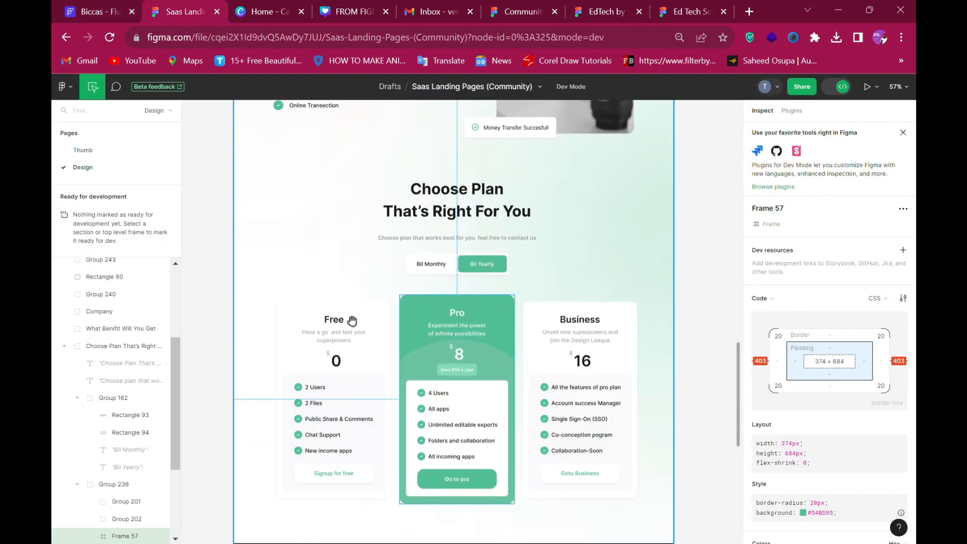
pyautogui.click(381, 315)
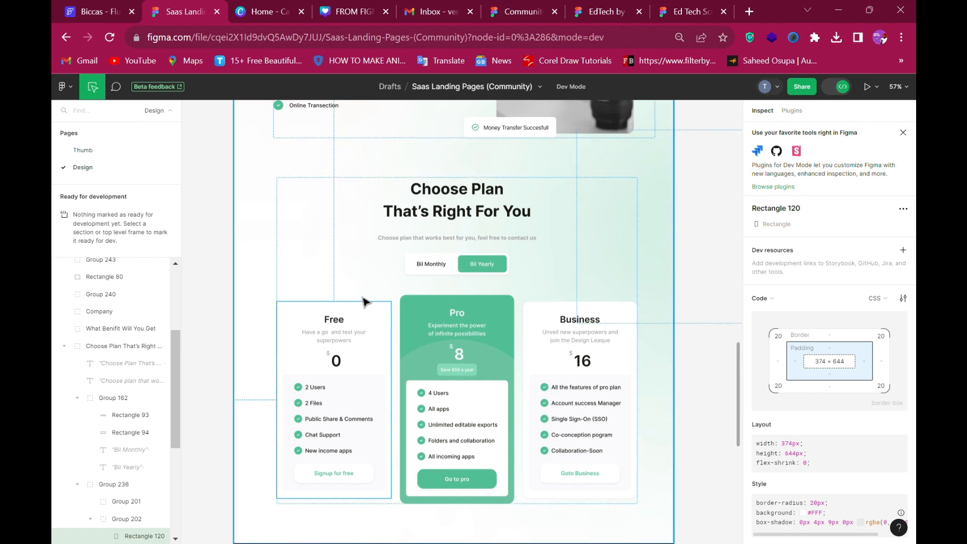
pyautogui.click(76, 3)
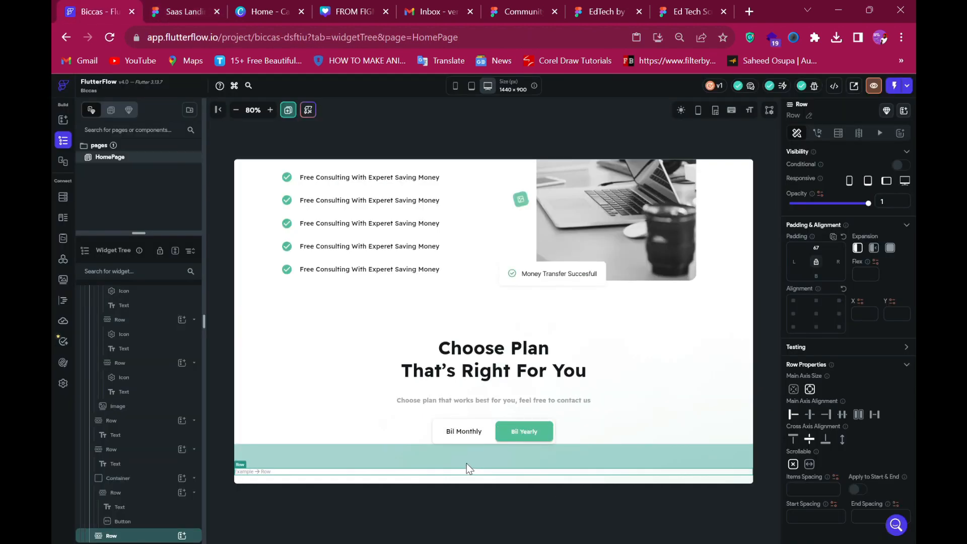
pyautogui.click(182, 536)
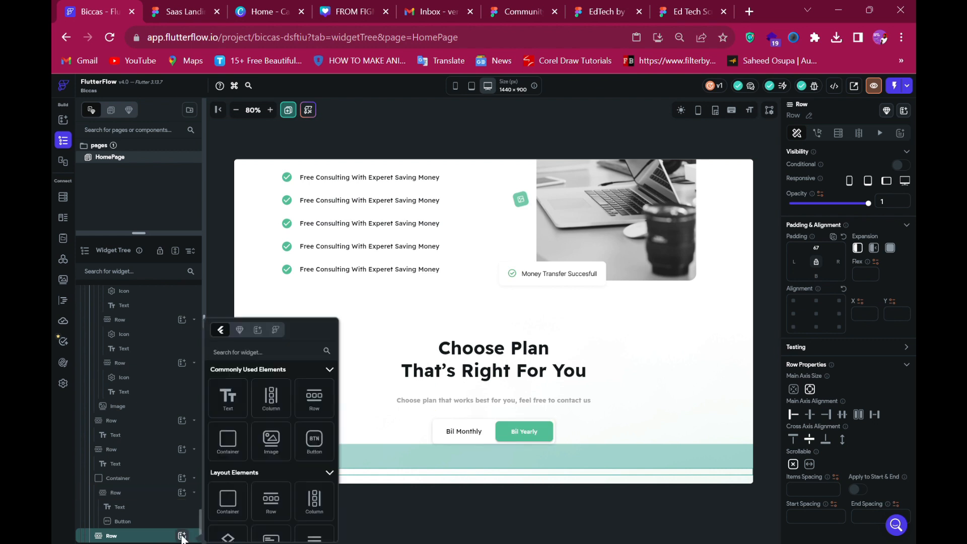
pyautogui.click(231, 453)
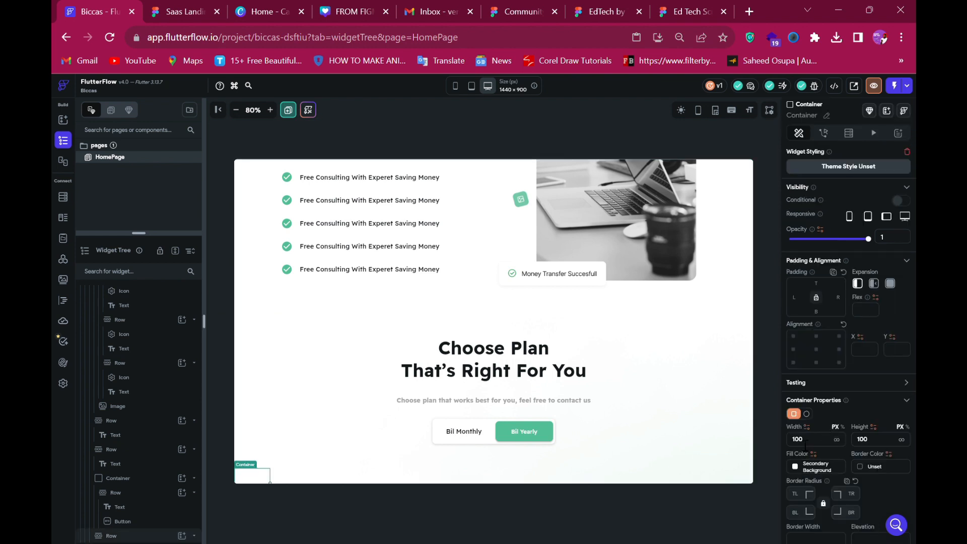
# Set the card Container's width to 374 px and its border radius to 20 on all corners, rechecking the Free card in Figma.
pyautogui.doubleClick(805, 443)
pyautogui.write('3')
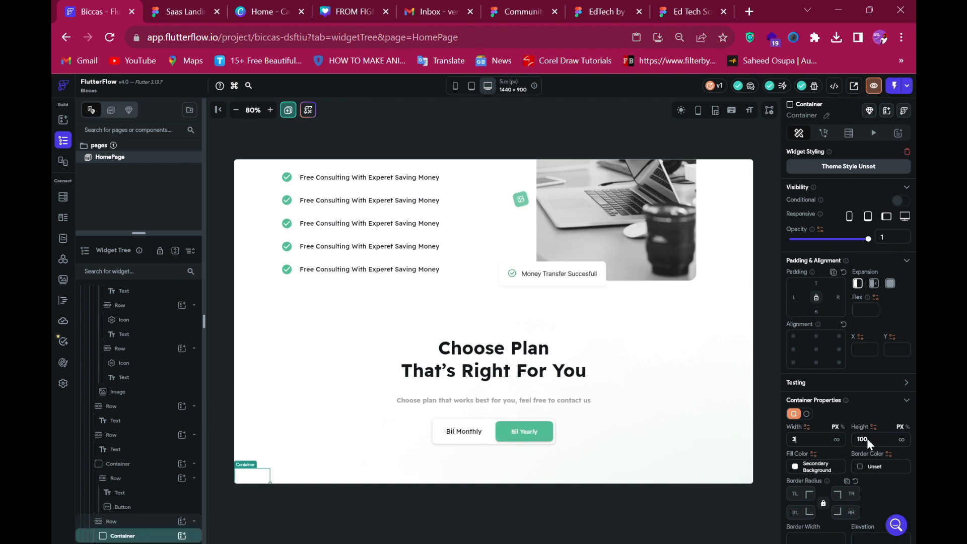
pyautogui.write('74')
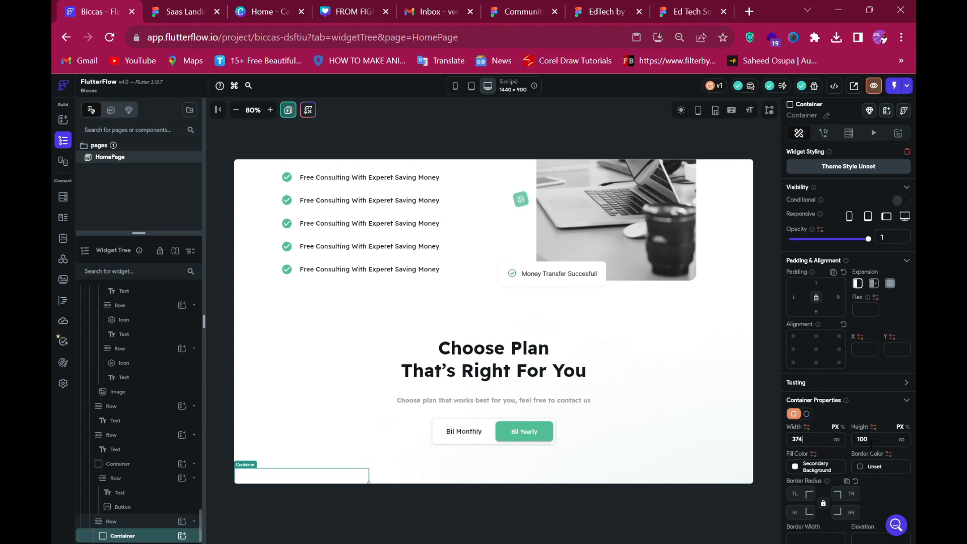
pyautogui.press('Tab')
pyautogui.write('4')
pyautogui.click(803, 496)
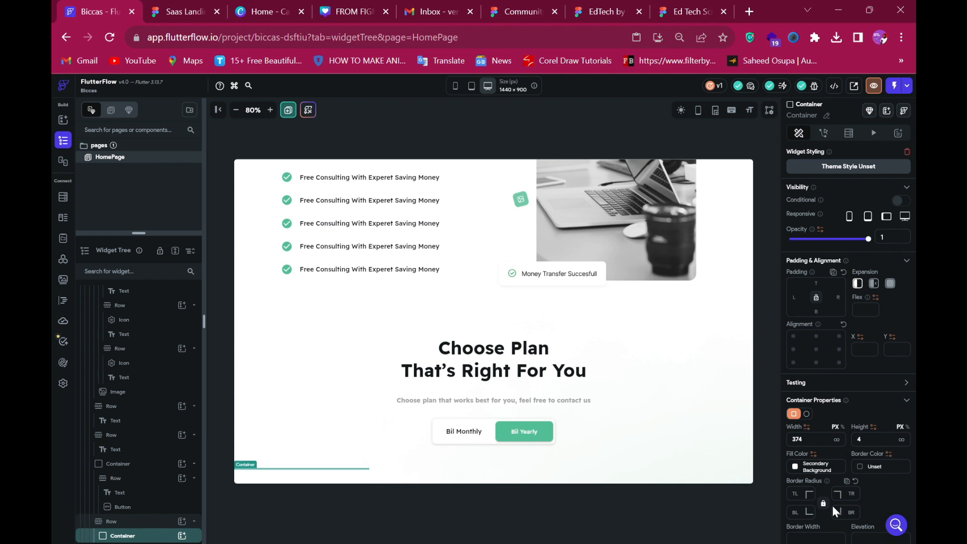
pyautogui.click(180, 12)
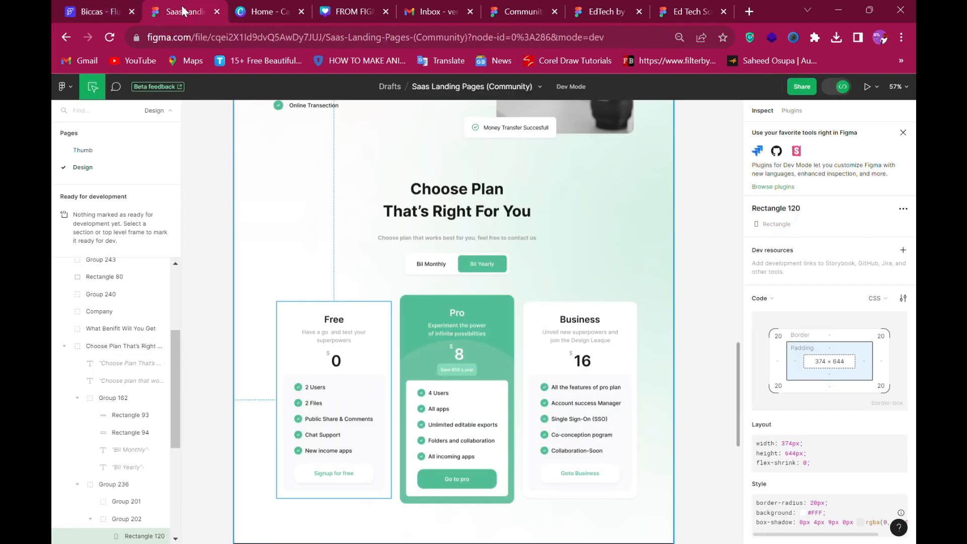
pyautogui.click(231, 268)
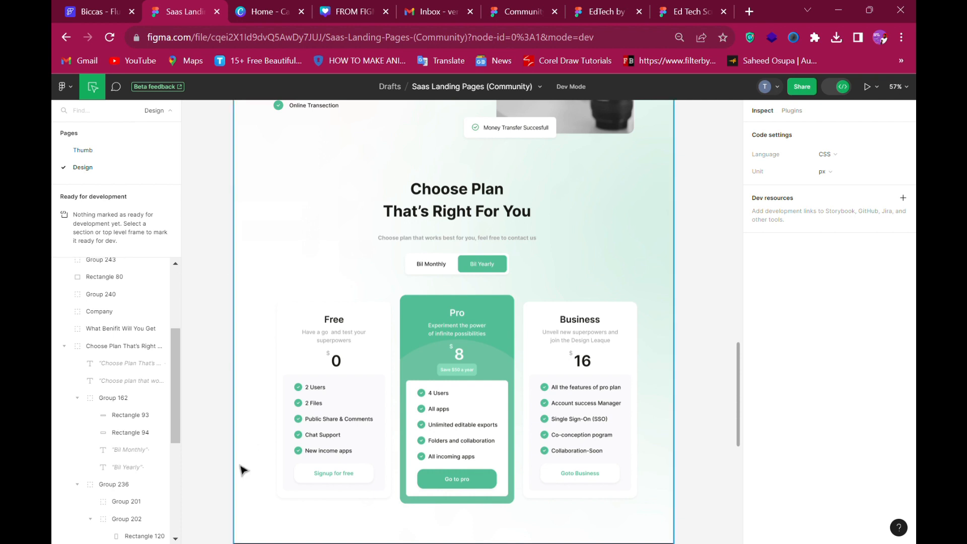
pyautogui.click(99, 11)
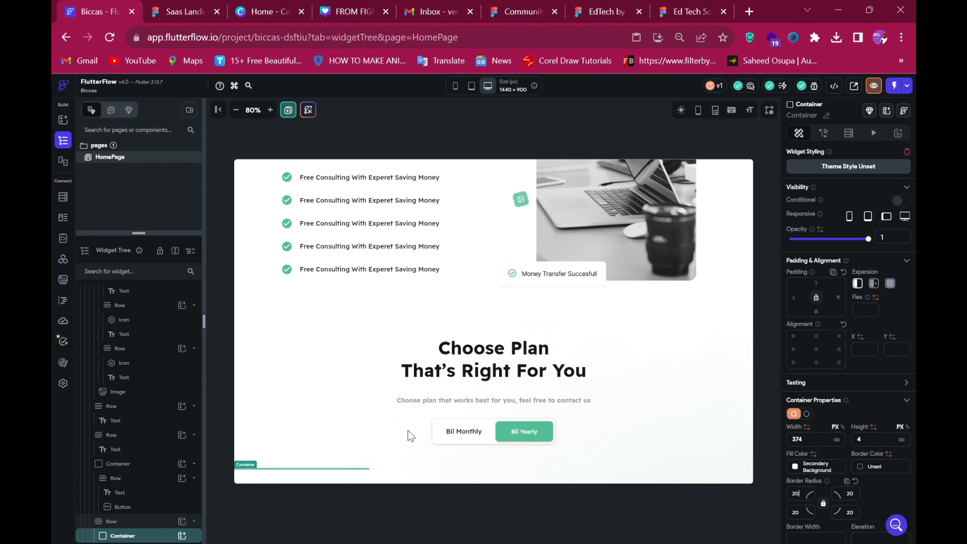
# Set the card Container's height to 644 px and turn on its box shadow.
pyautogui.click(865, 445)
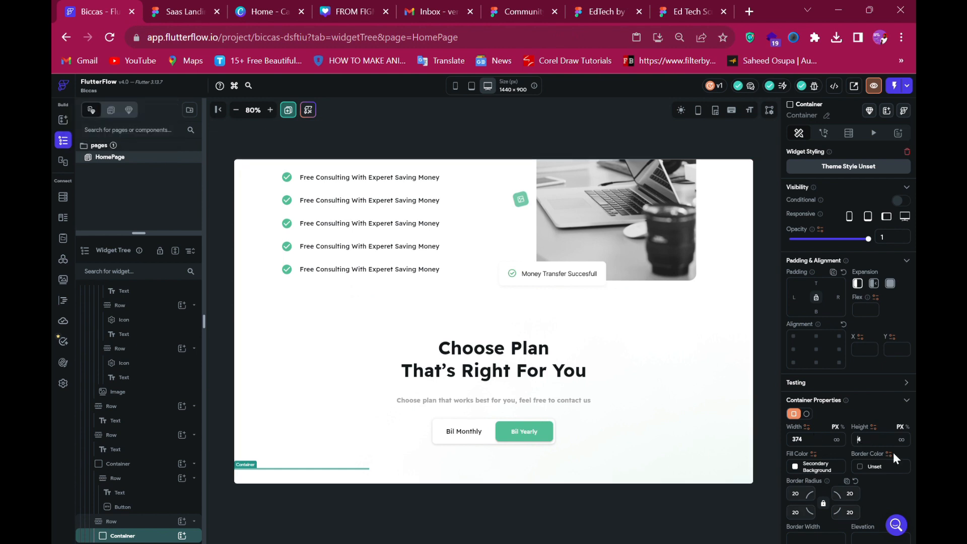
pyautogui.write('644')
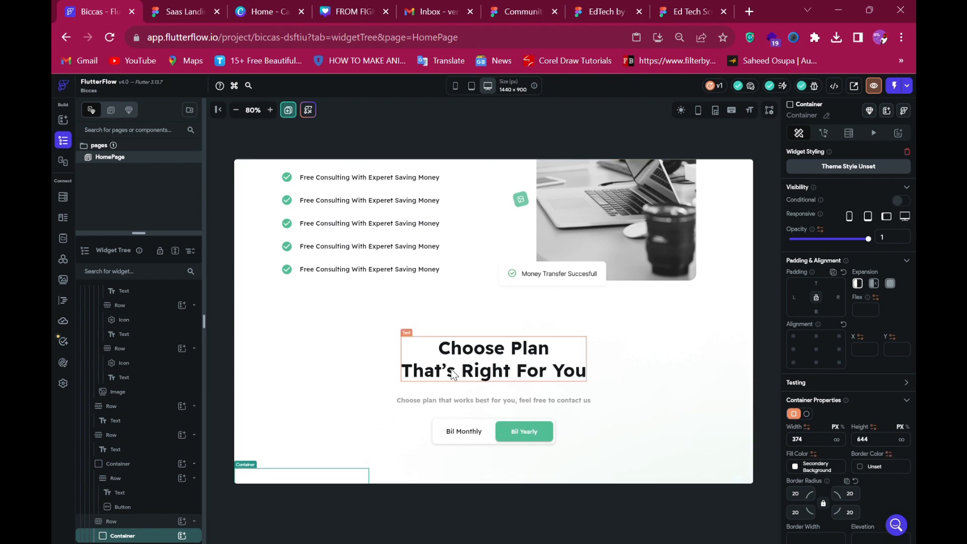
pyautogui.scroll(-5, 433, 383)
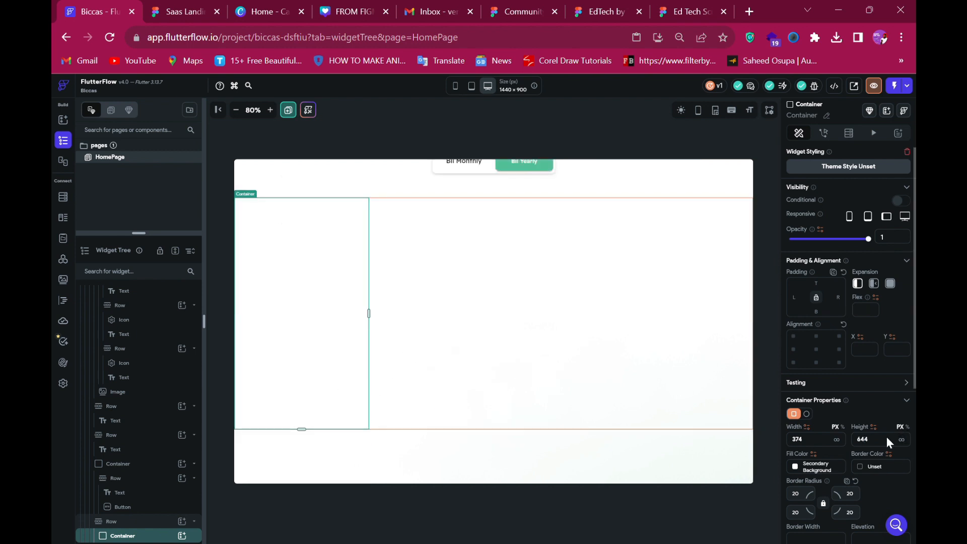
pyautogui.scroll(-5, 881, 453)
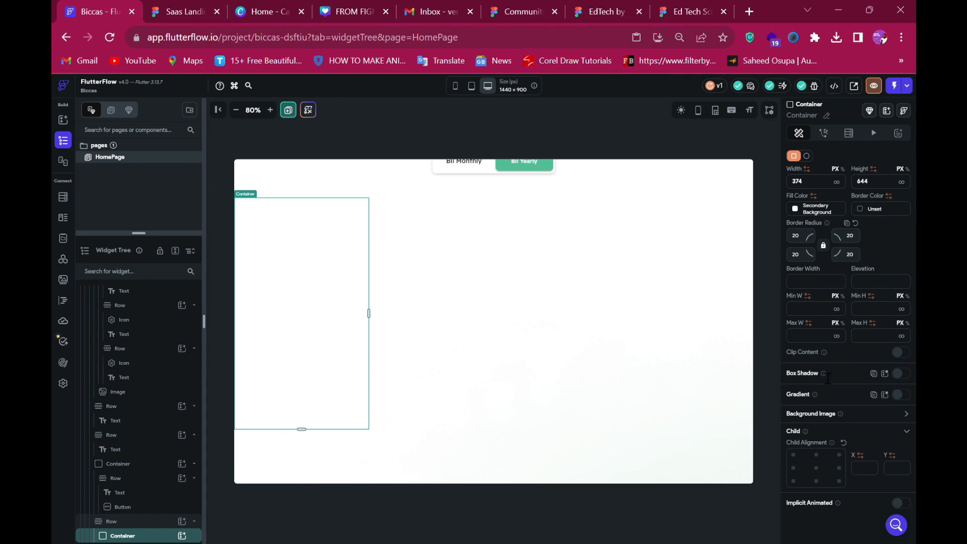
pyautogui.click(898, 375)
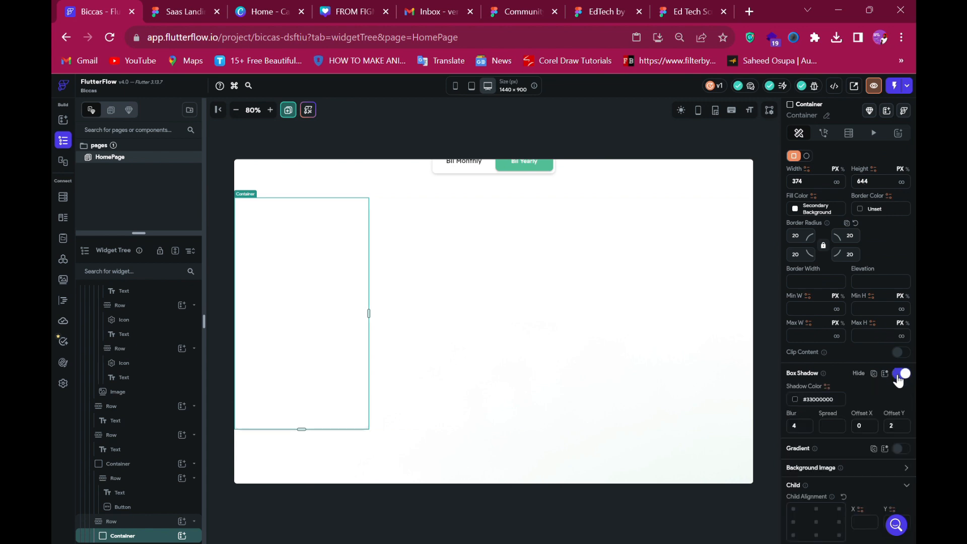
# Check the Free card's contents in Figma and add a Column inside the card Container in FlutterFlow.
pyautogui.click(167, 10)
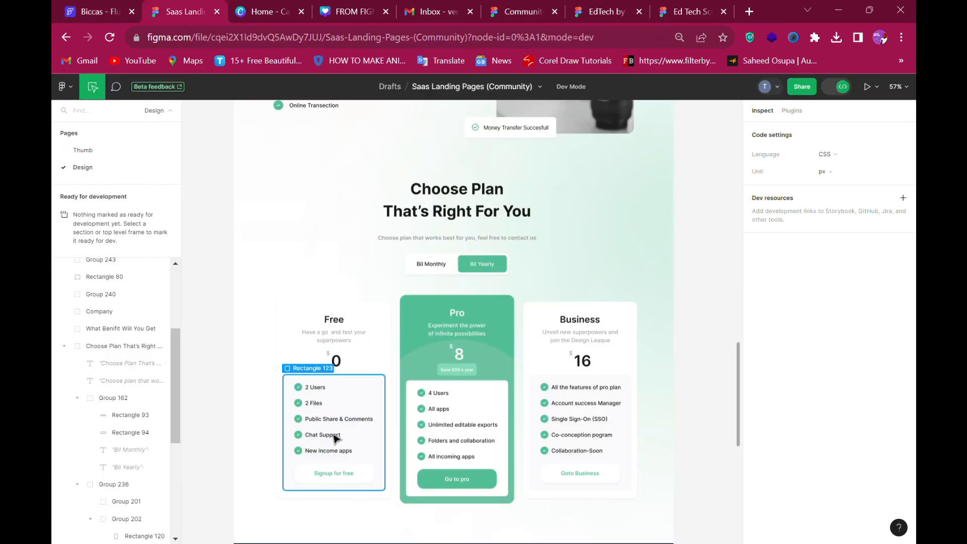
pyautogui.click(83, 10)
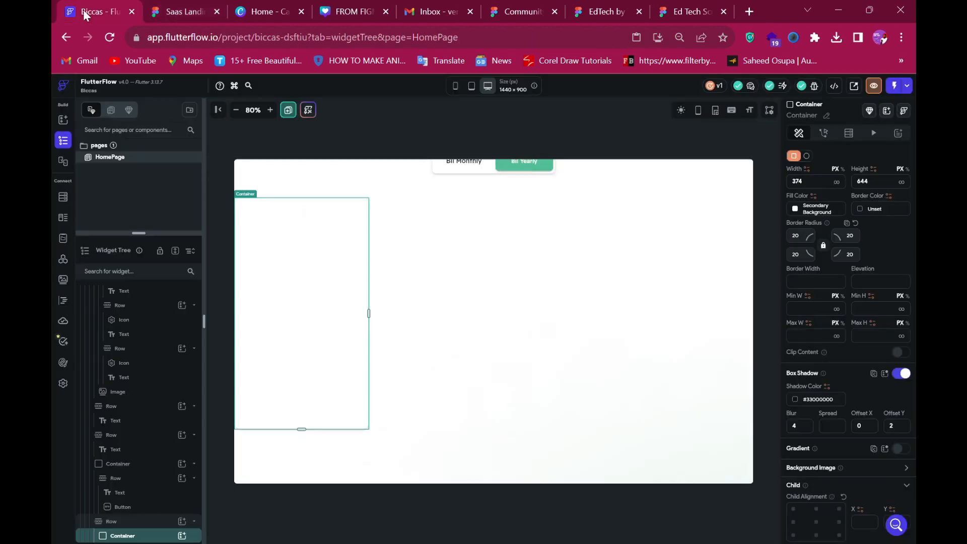
pyautogui.click(183, 537)
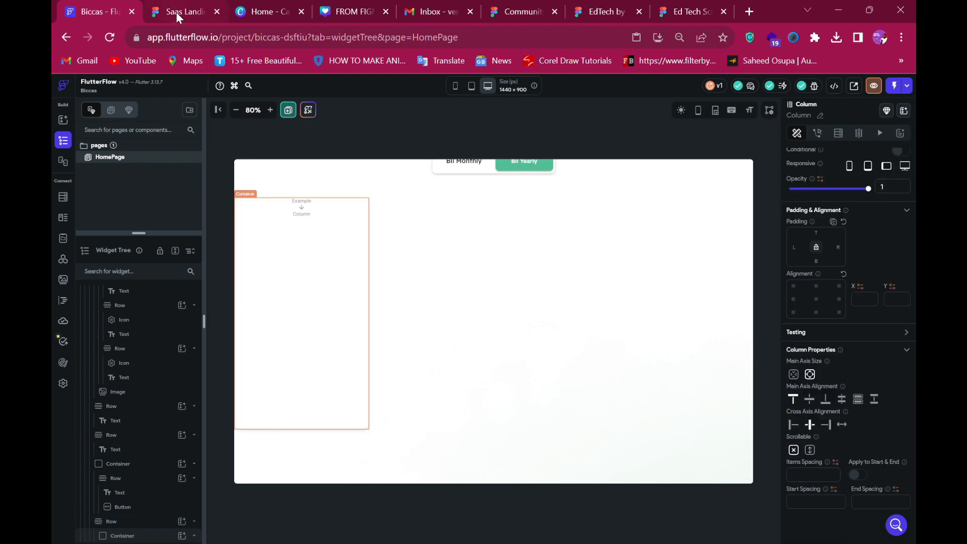
# Copy the text content of the "Free" plan title from Figma and return to FlutterFlow.
pyautogui.click(176, 11)
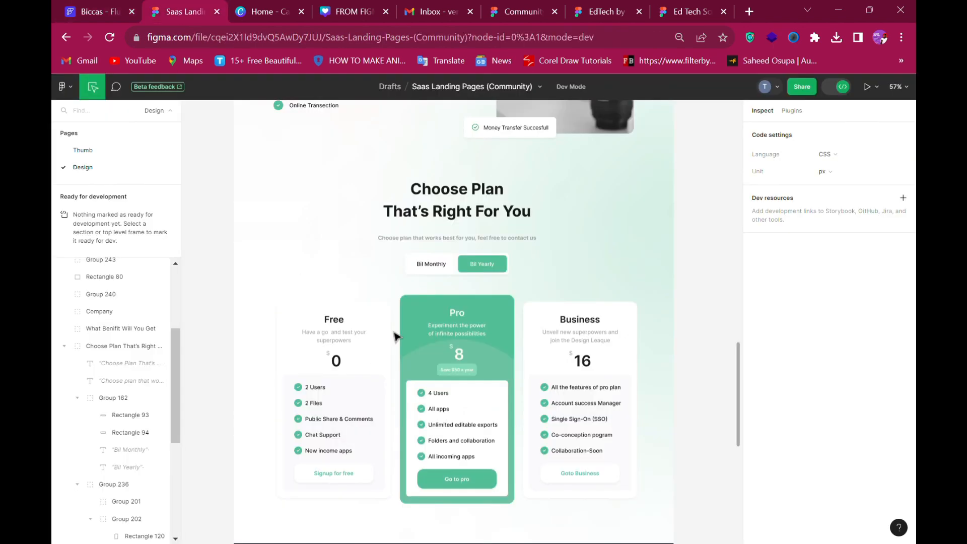
pyautogui.click(338, 326)
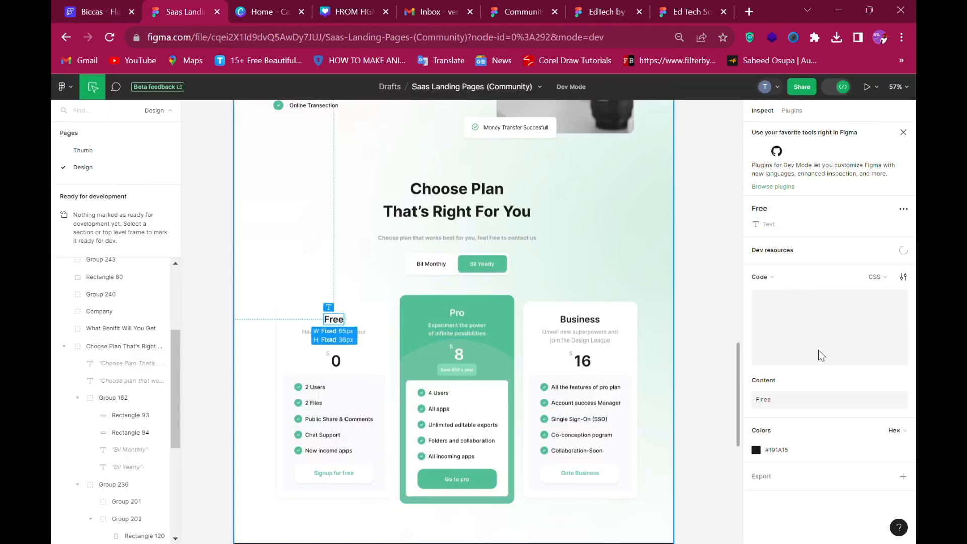
pyautogui.scroll(-3, 887, 423)
pyautogui.click(900, 402)
pyautogui.hotkey('ctrl', '1')
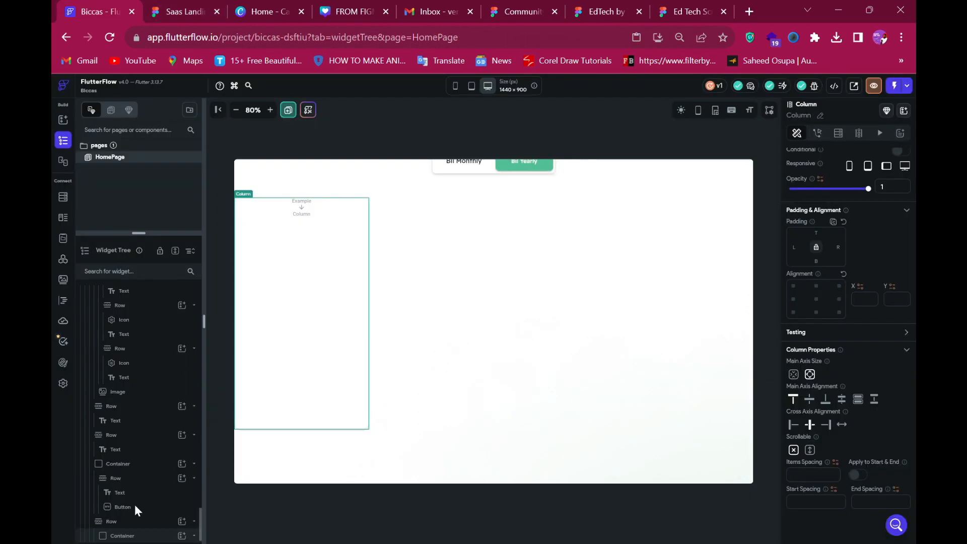
# Add a Row inside the card's Column and place a Text widget in that Row.
pyautogui.scroll(-1, 165, 534)
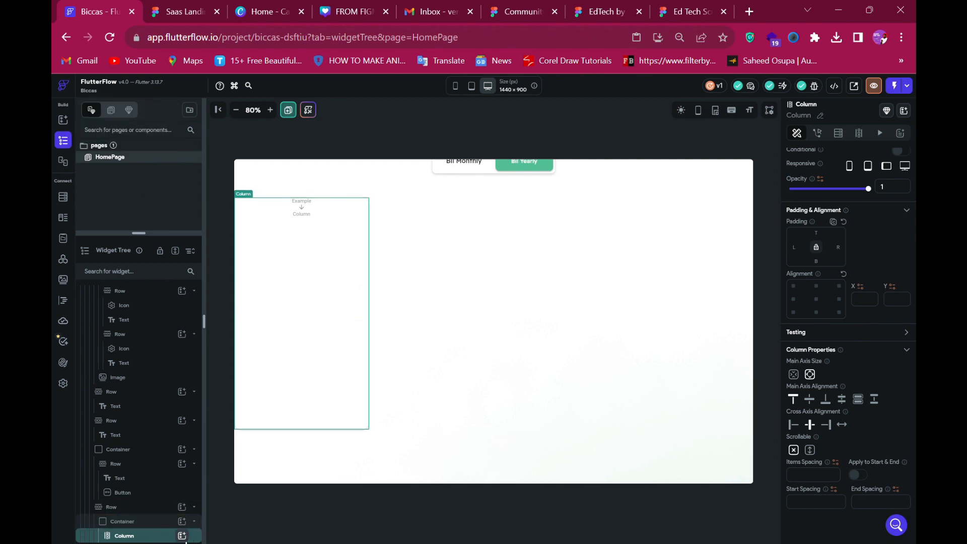
pyautogui.click(183, 539)
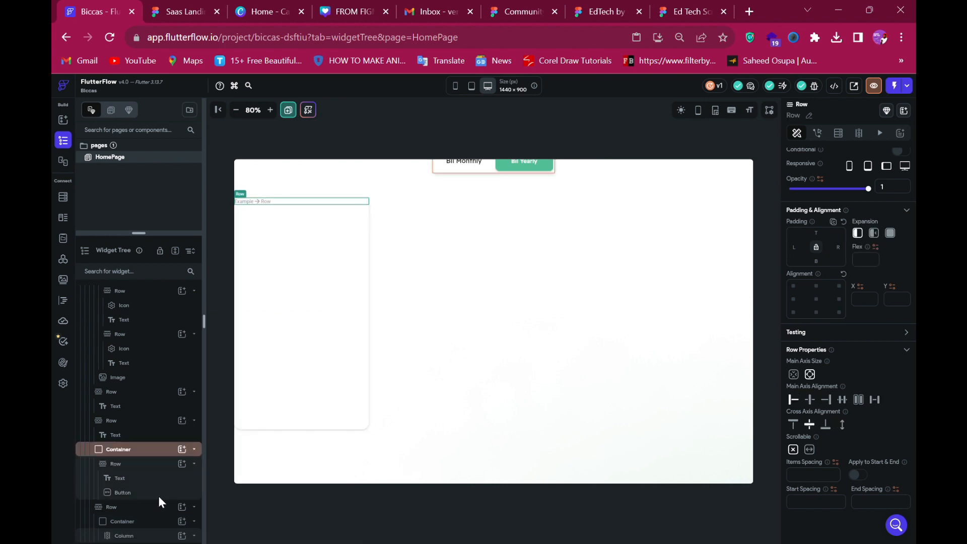
pyautogui.scroll(-1, 158, 509)
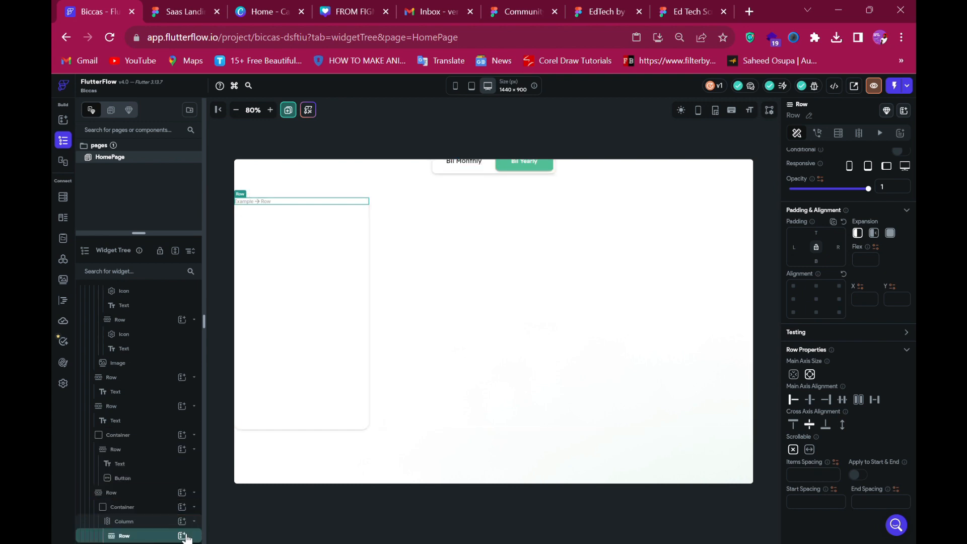
pyautogui.click(182, 536)
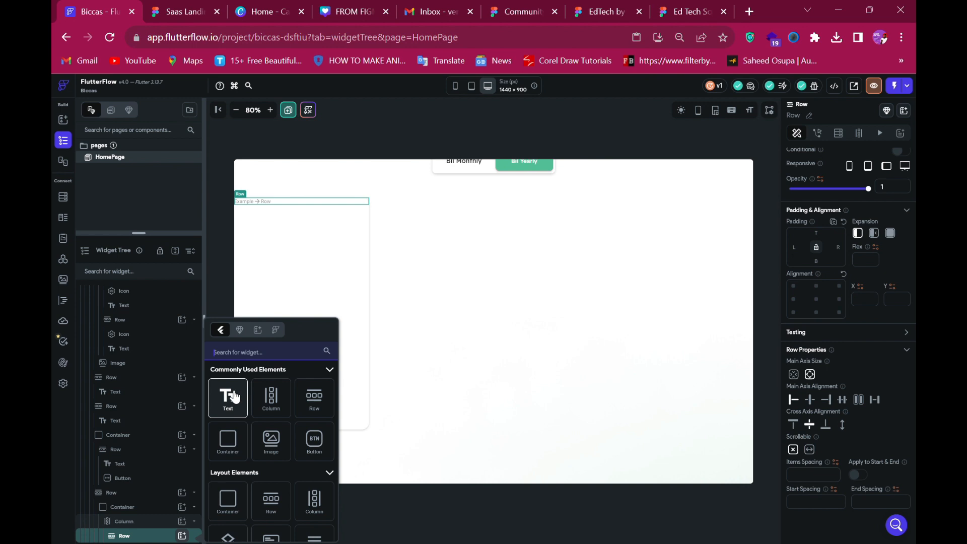
pyautogui.click(236, 398)
pyautogui.click(236, 397)
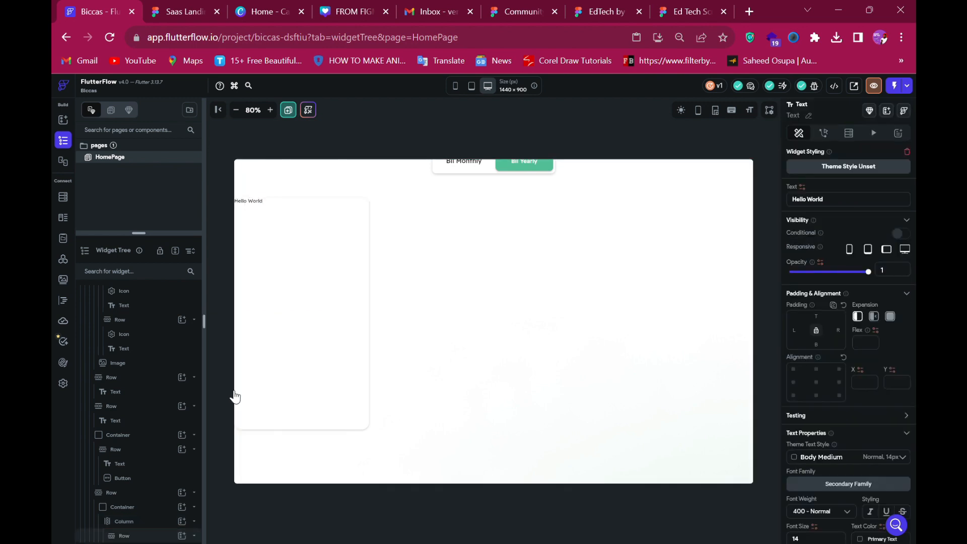
# Set the card's Text widget to "Free" with font size 30 and font weight 600 - Semi Bold.
pyautogui.click(857, 212)
pyautogui.hotkey('ctrl', 'a')
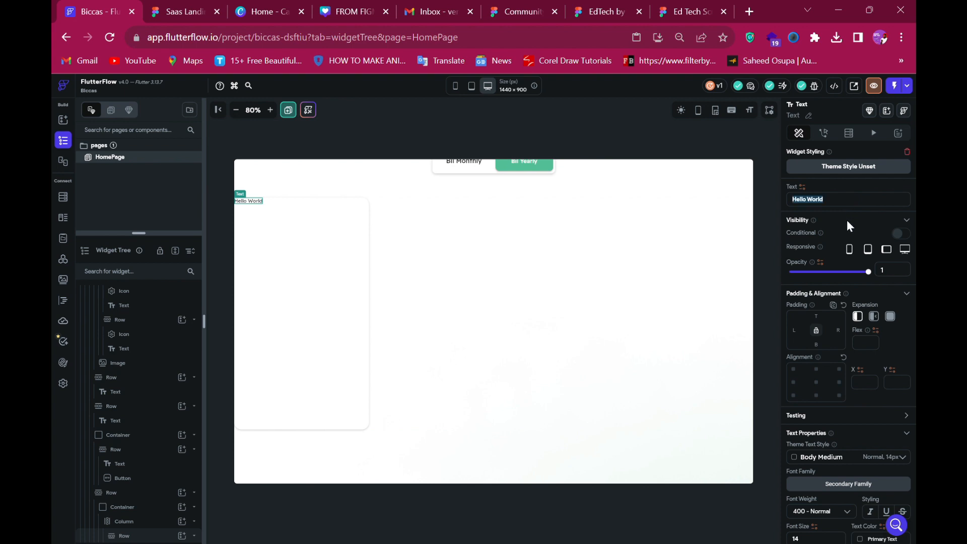
pyautogui.write('Free')
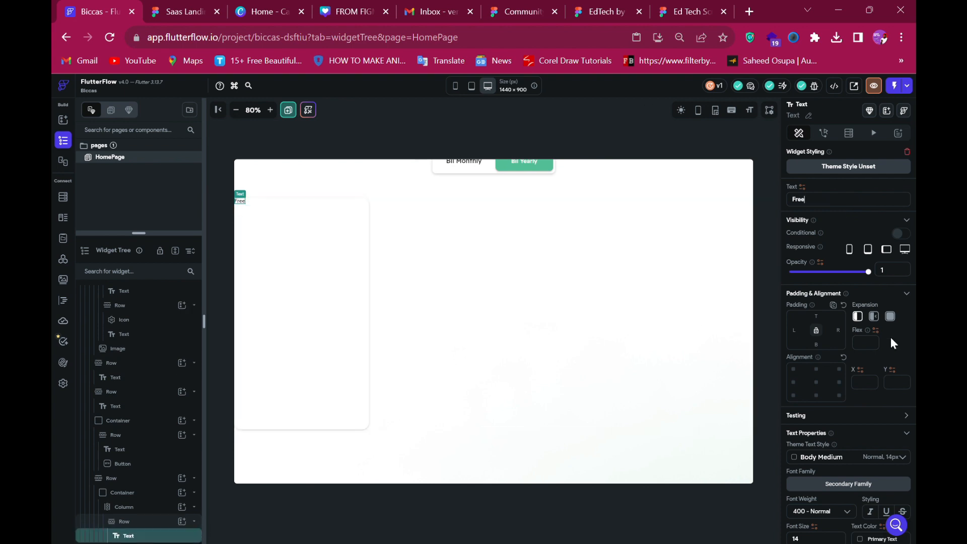
pyautogui.scroll(-3, 878, 335)
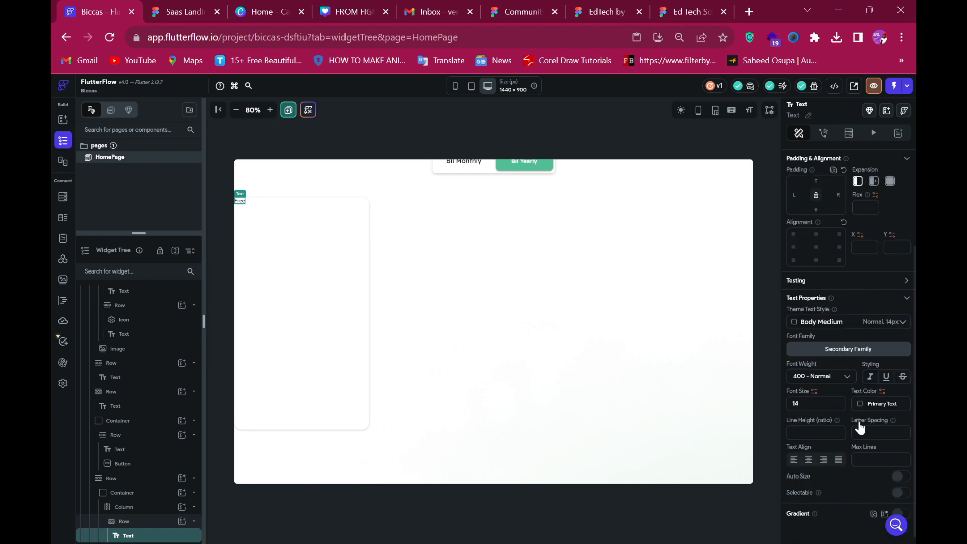
pyautogui.doubleClick(804, 394)
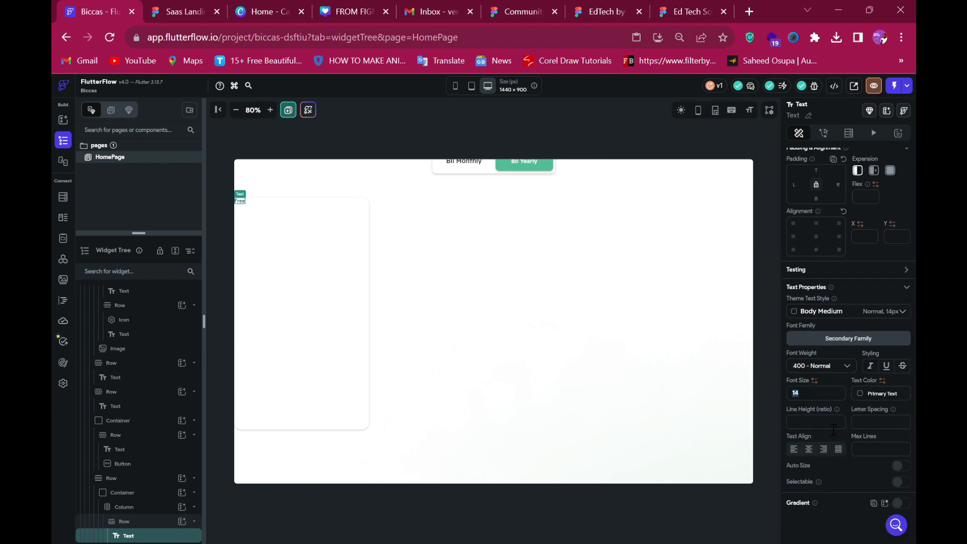
pyautogui.write('30')
pyautogui.click(826, 366)
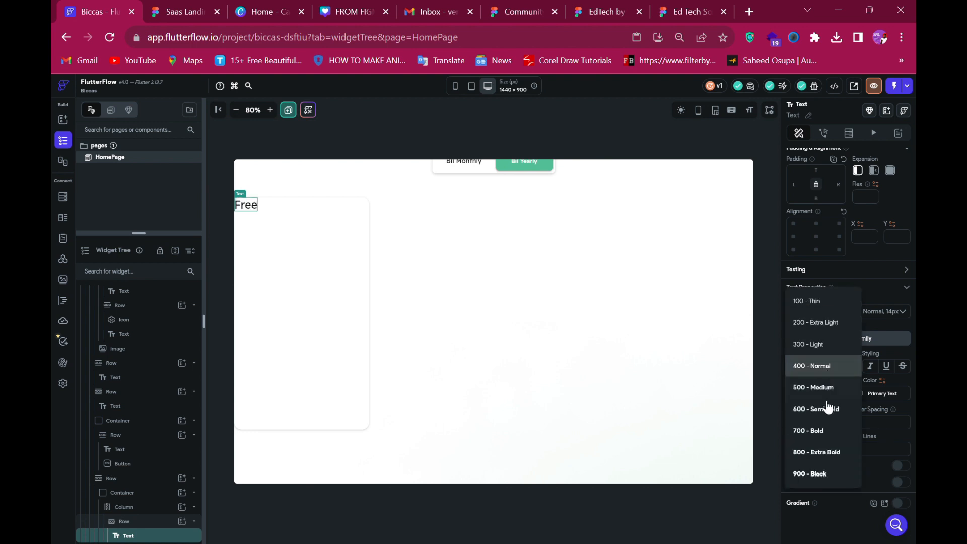
pyautogui.click(827, 415)
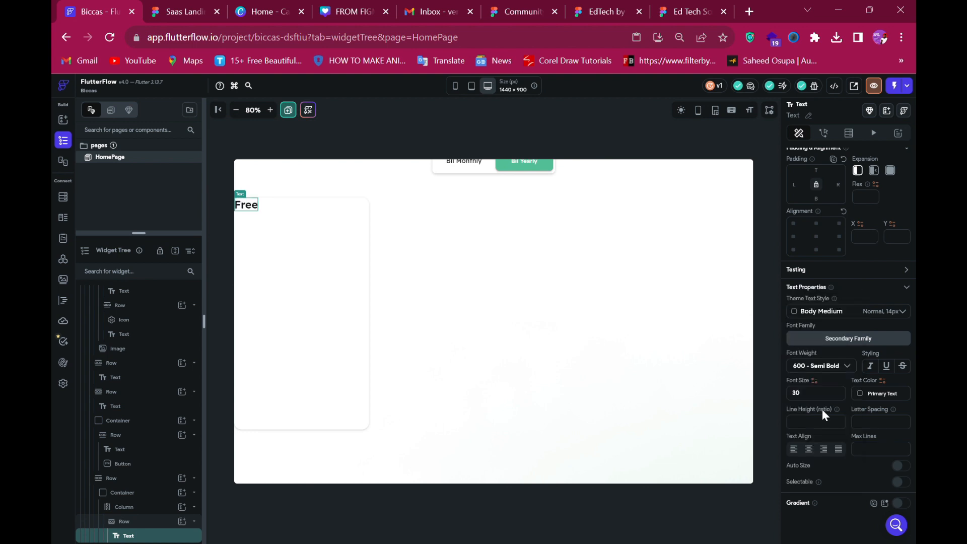
# Center the title Row's contents horizontally, and check the Free plan subtitle's spacing and typography in Figma.
pyautogui.click(278, 204)
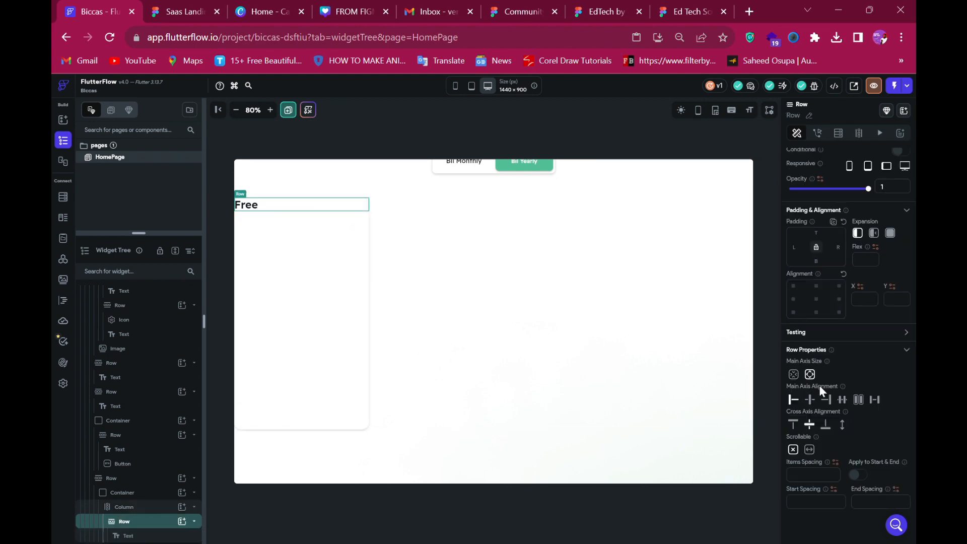
pyautogui.click(185, 12)
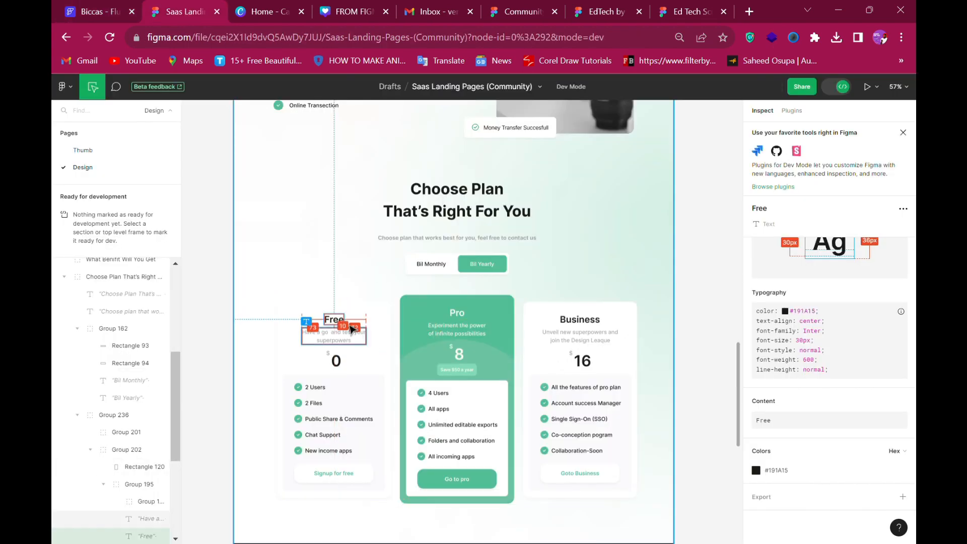
pyautogui.click(346, 341)
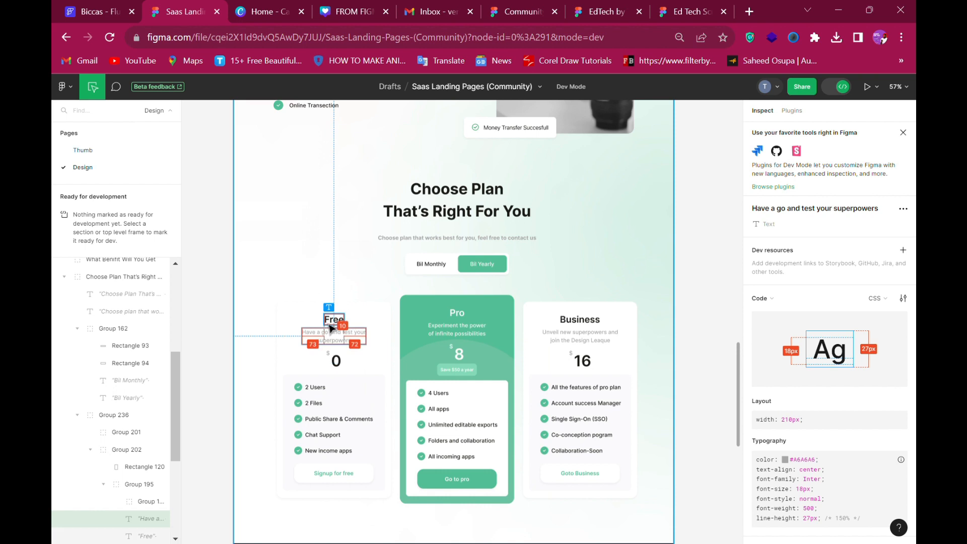
pyautogui.click(85, 9)
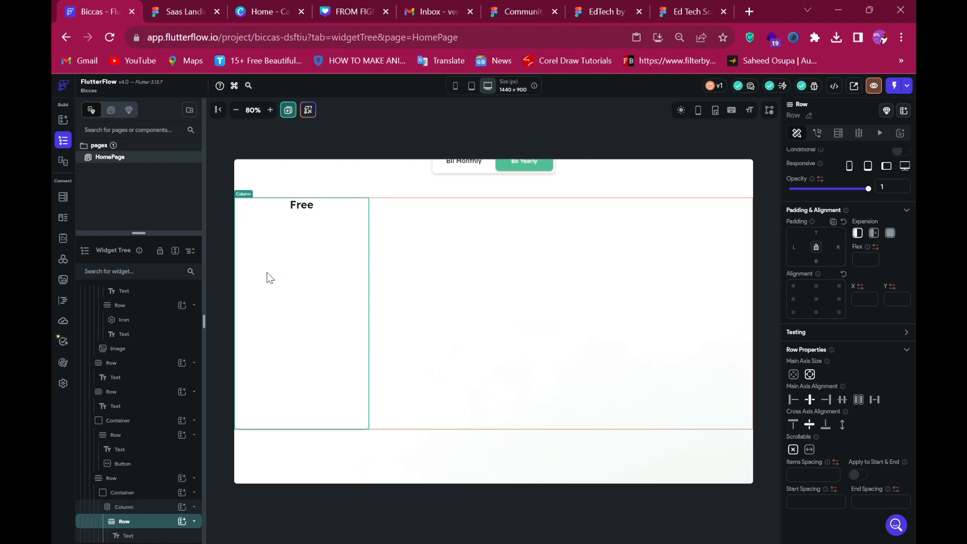
# Duplicate the "Free" title Row, giving the copy a top padding of 10 and the original Row a top padding of 40.
pyautogui.hotkey('ctrl', 'd')
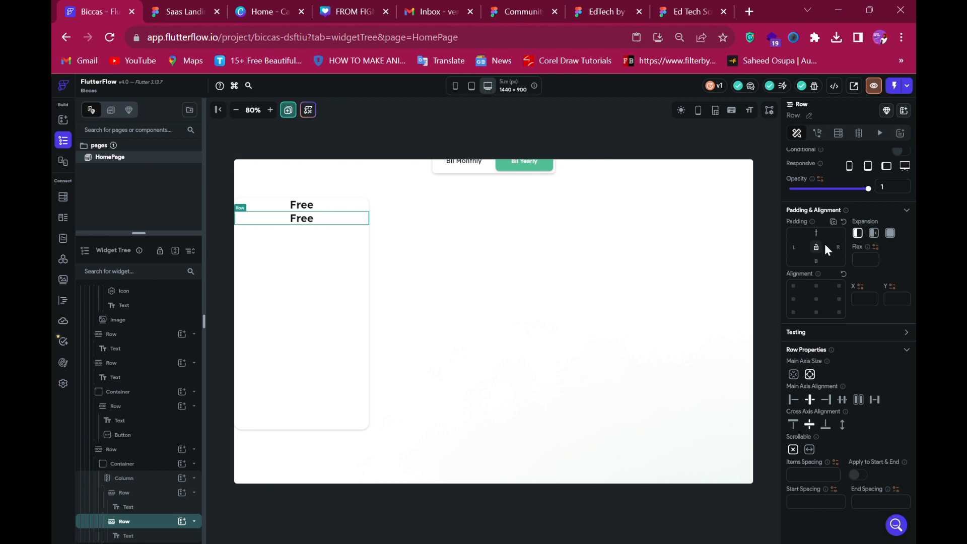
pyautogui.write('10')
pyautogui.click(333, 207)
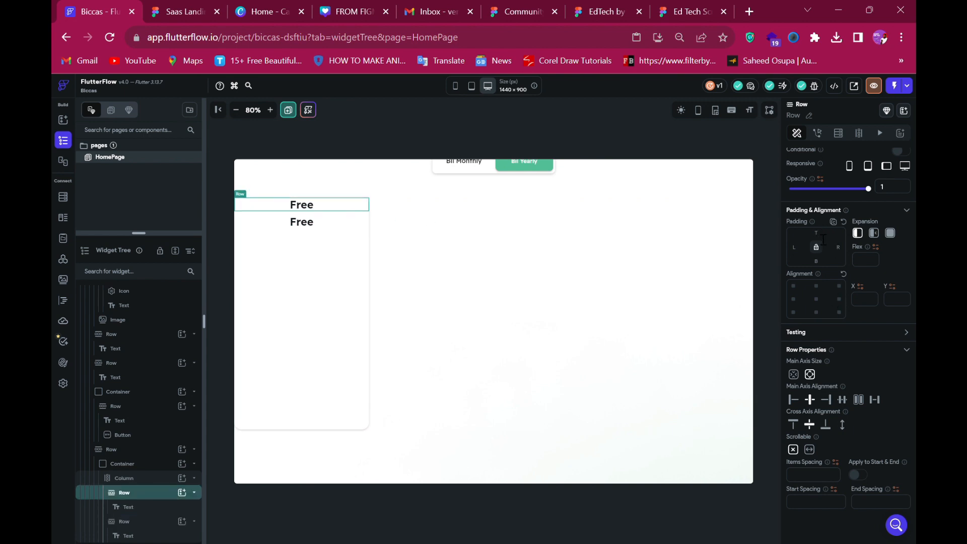
pyautogui.moveTo(876, 250)
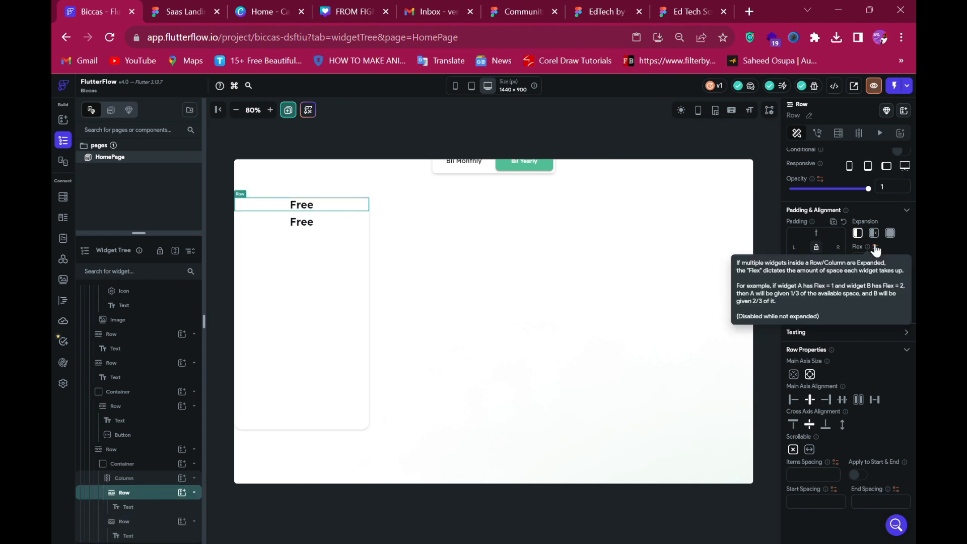
# Copy the Free plan subtitle's text content from Figma and return to FlutterFlow.
pyautogui.click(181, 9)
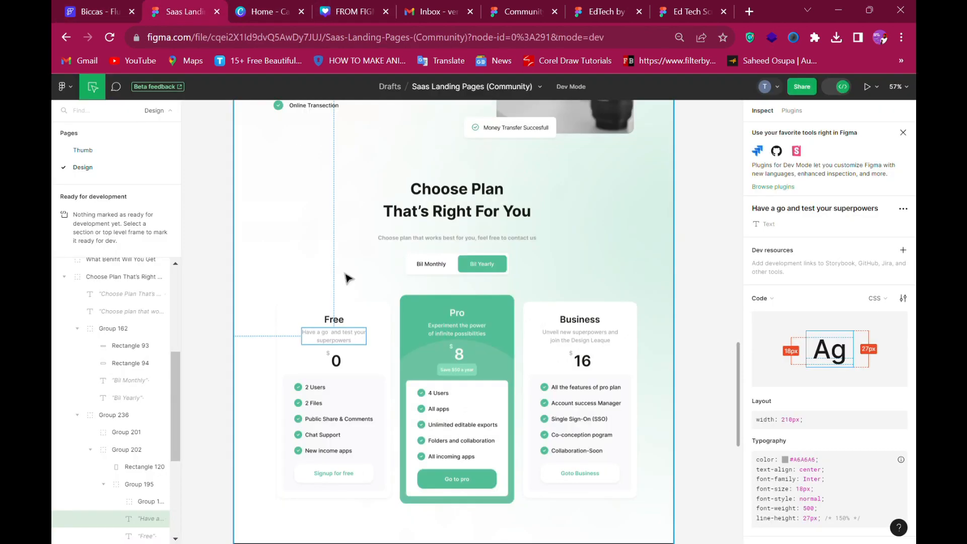
pyautogui.scroll(-2, 882, 442)
pyautogui.scroll(-2, 882, 441)
pyautogui.click(901, 401)
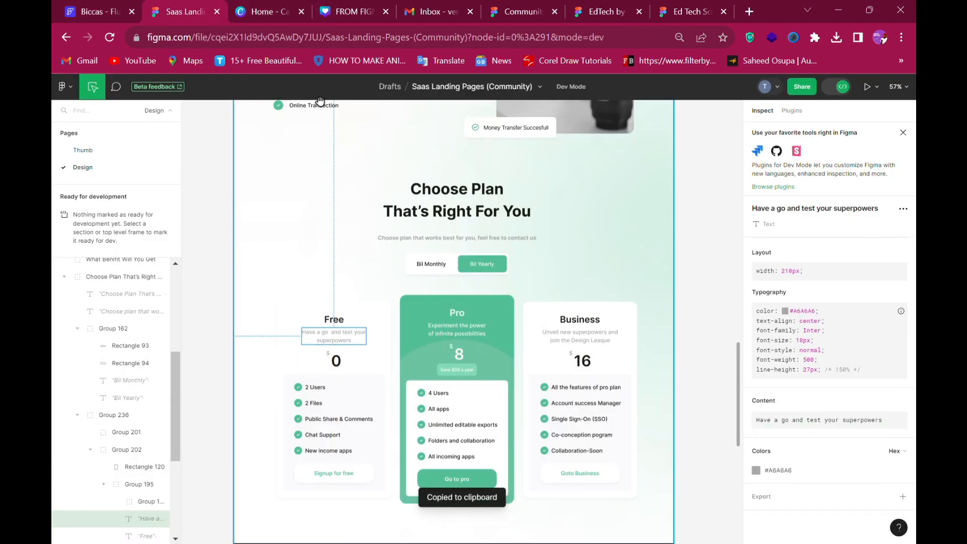
pyautogui.click(76, 10)
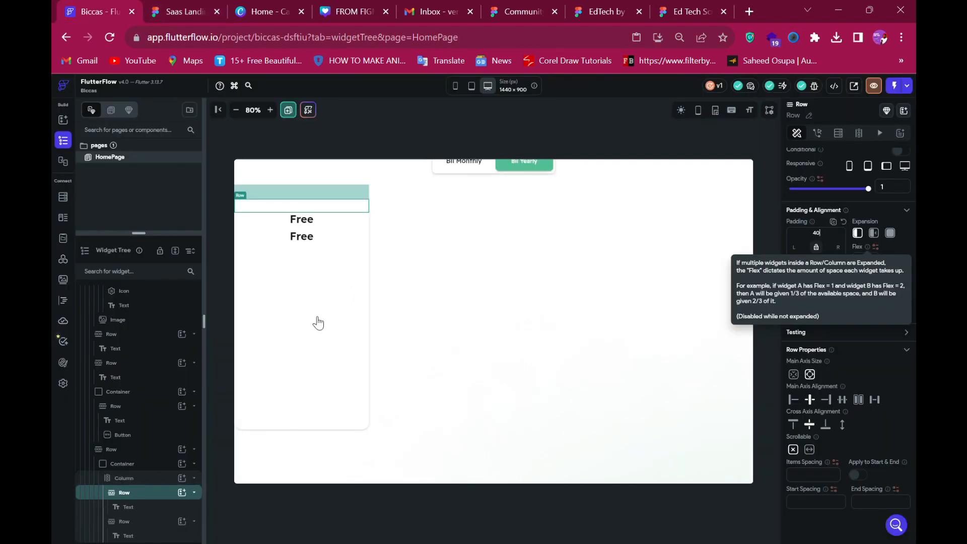
# Replace the duplicated Row's text with the copied subtitle "Have a go and test your superpowers".
pyautogui.click(308, 241)
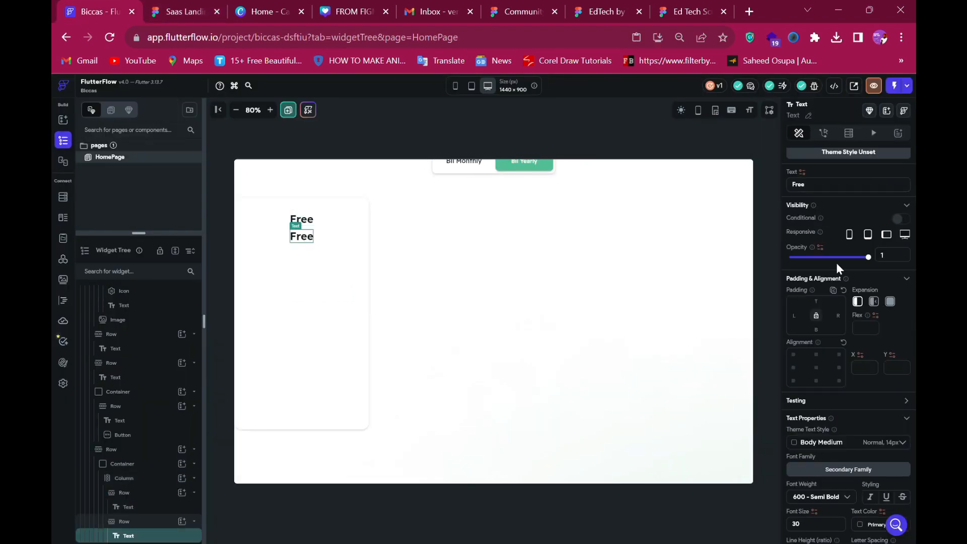
pyautogui.scroll(1, 827, 215)
pyautogui.doubleClick(800, 200)
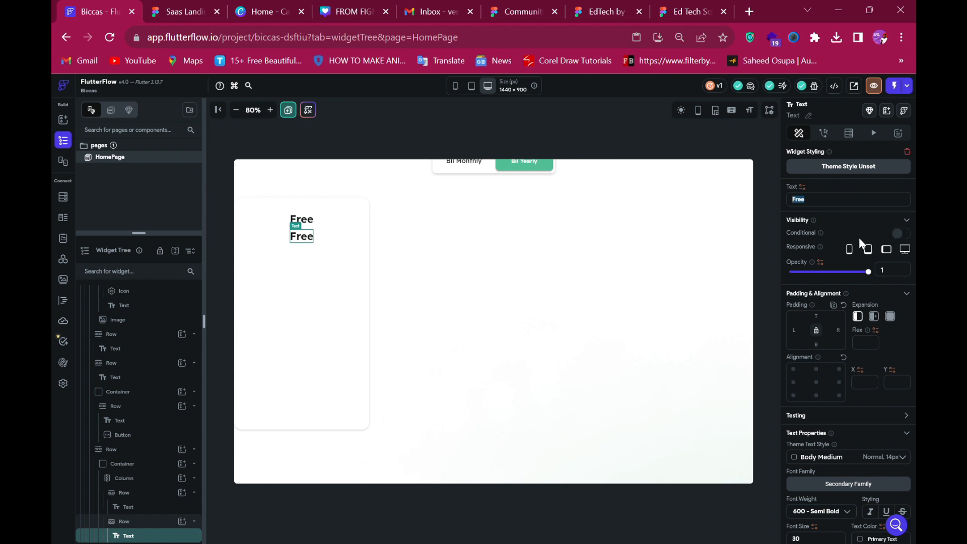
pyautogui.hotkey('ctrl', 'v')
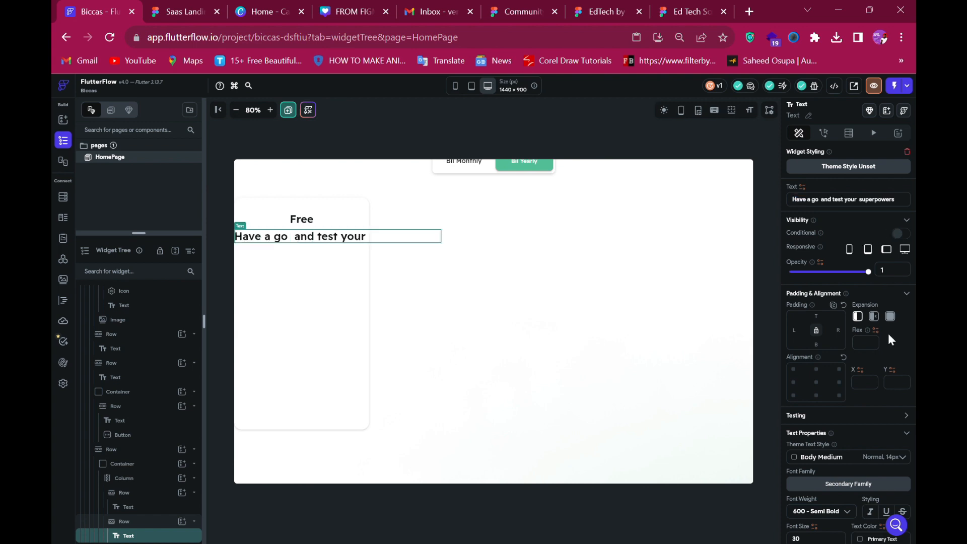
# Set the subtitle's font size to 18 and font weight to 500 - Medium, checking the typography in Figma.
pyautogui.scroll(-3, 812, 479)
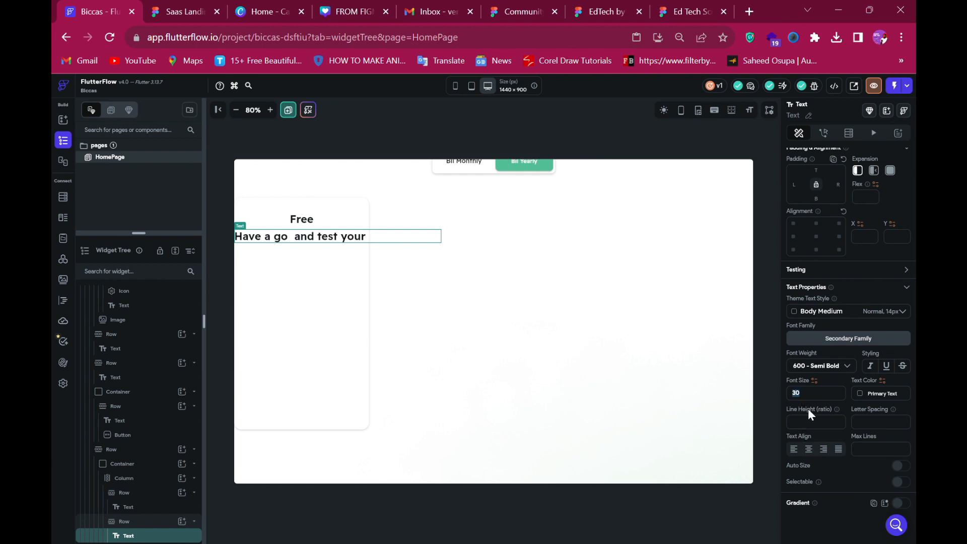
pyautogui.write('1')
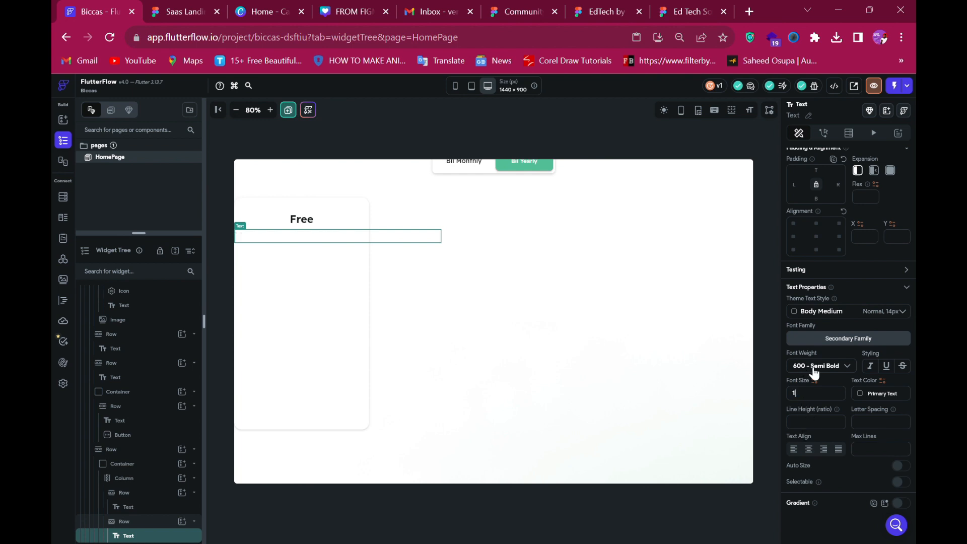
pyautogui.write('4')
pyautogui.click(815, 372)
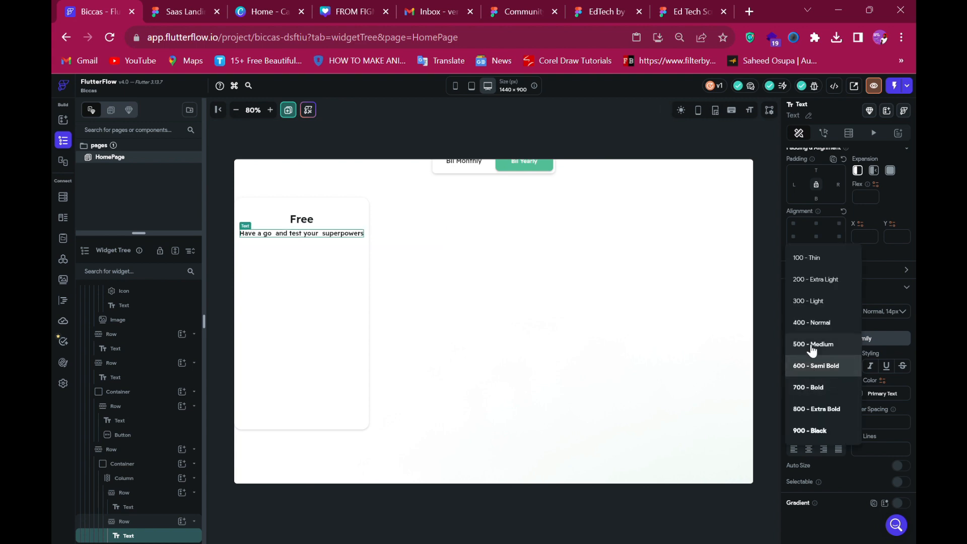
pyautogui.click(174, 11)
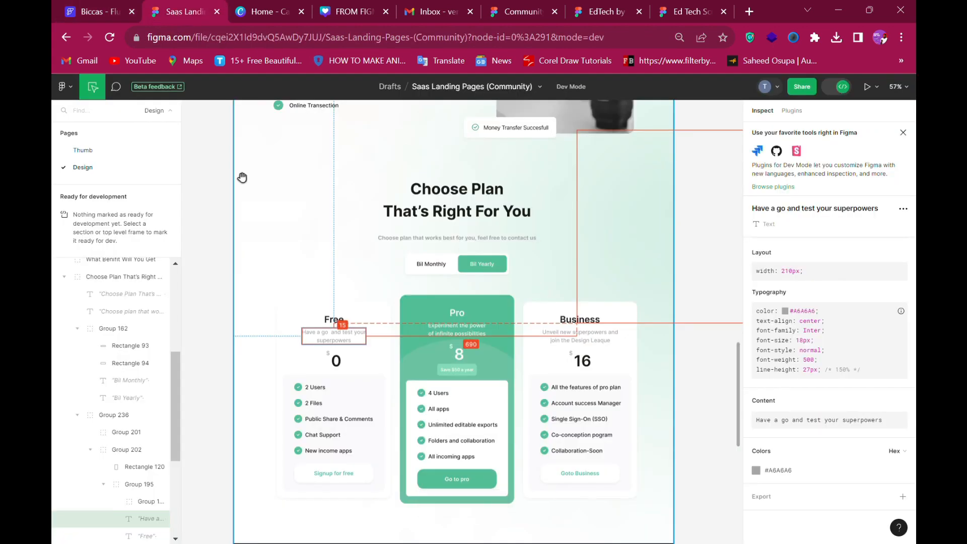
pyautogui.click(96, 11)
pyautogui.click(882, 392)
# Insert a line break before "superpowers" in the subtitle text.
pyautogui.scroll(3, 857, 243)
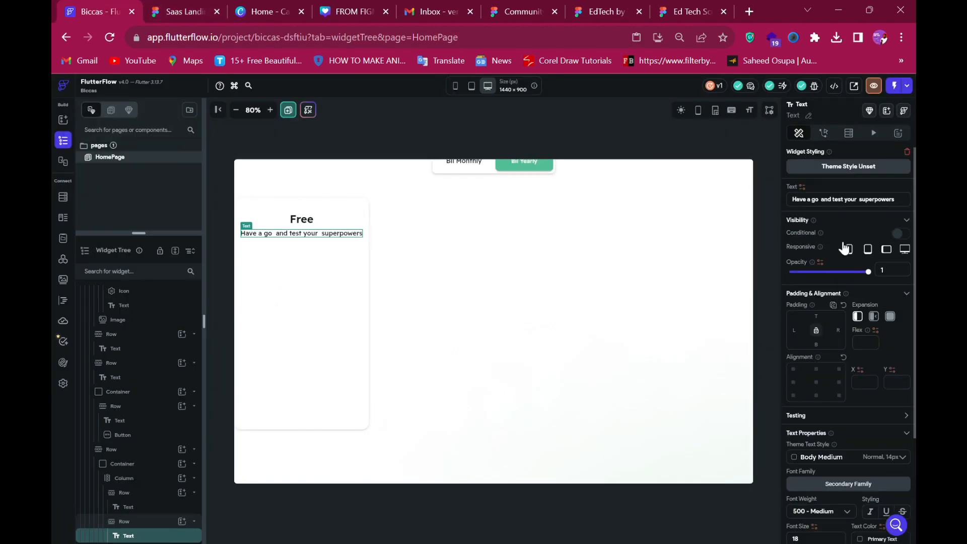
pyautogui.click(863, 201)
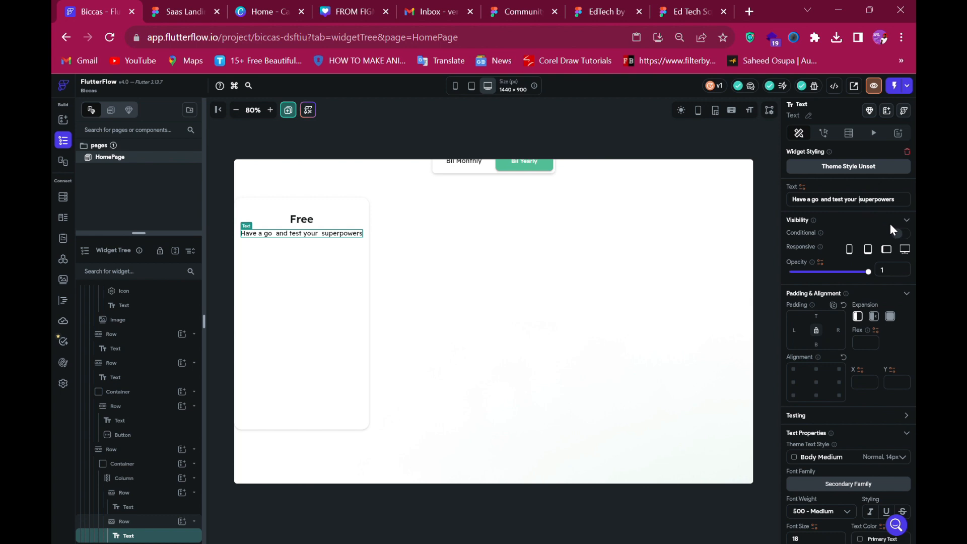
pyautogui.press('Return')
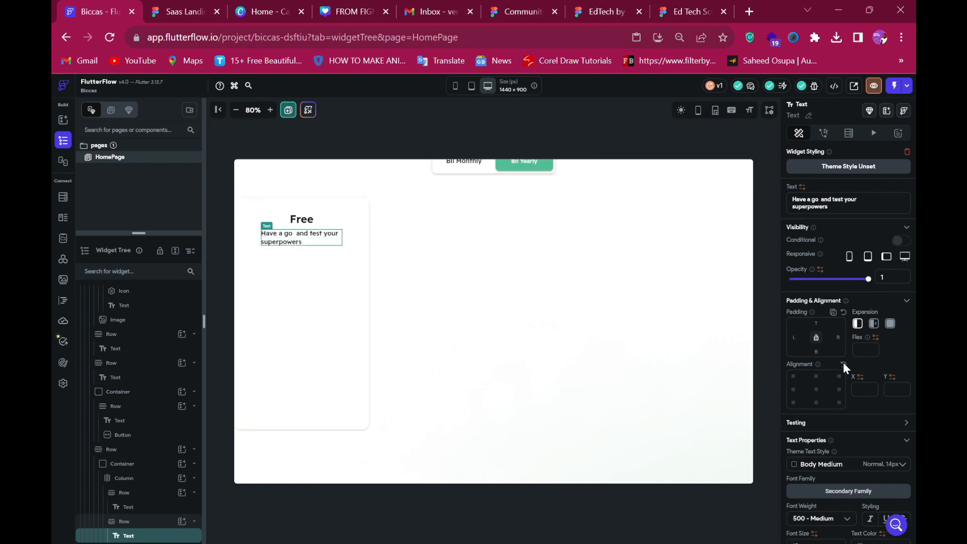
# Center-align the subtitle text and set its color to the recently used grey #A6A6A6.
pyautogui.scroll(-3, 845, 457)
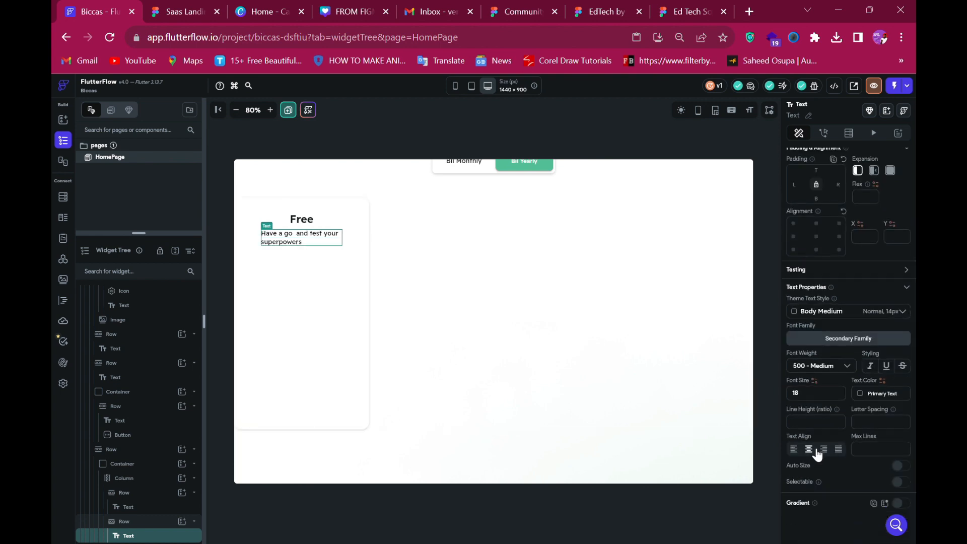
pyautogui.click(863, 396)
pyautogui.click(367, 386)
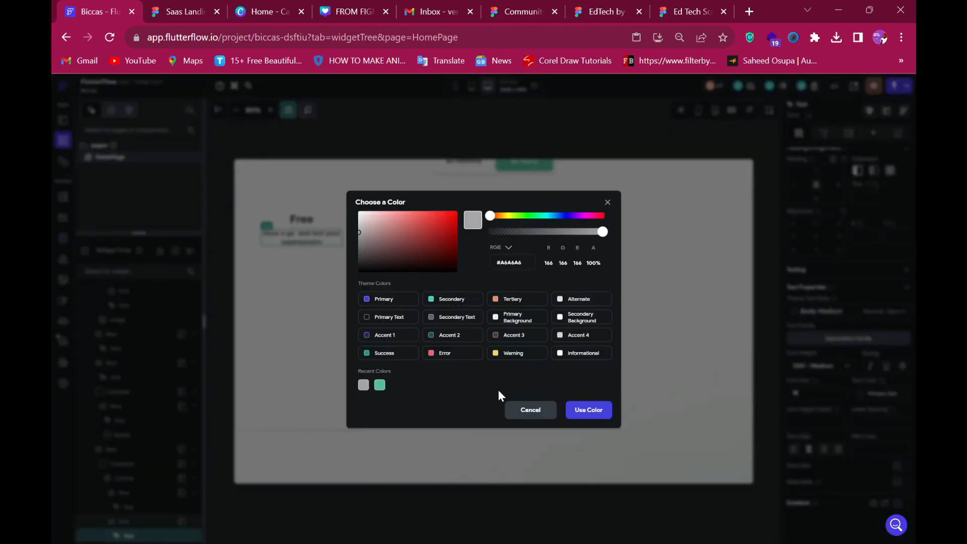
pyautogui.click(605, 413)
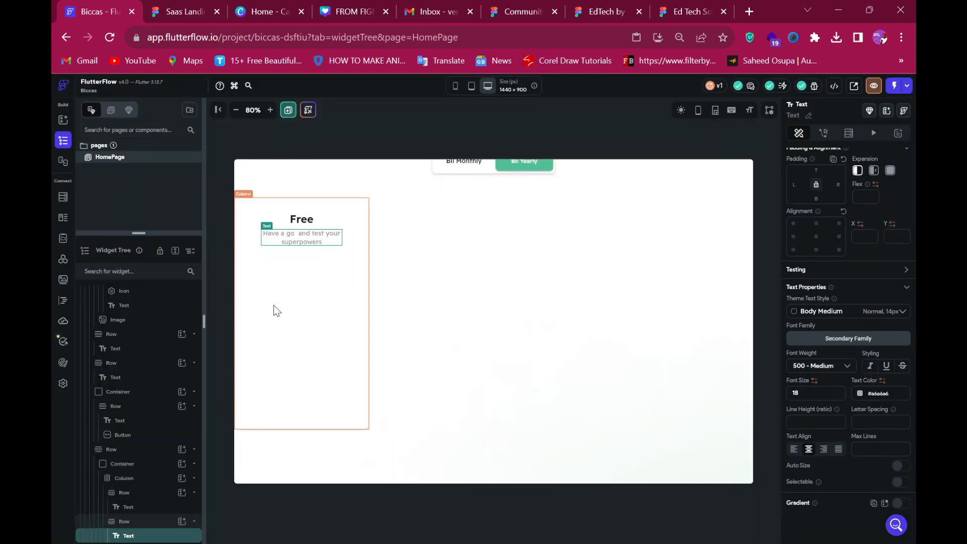
# Select the Free card's "$" price symbol in Figma, and the subtitle's parent Row in FlutterFlow.
pyautogui.click(165, 11)
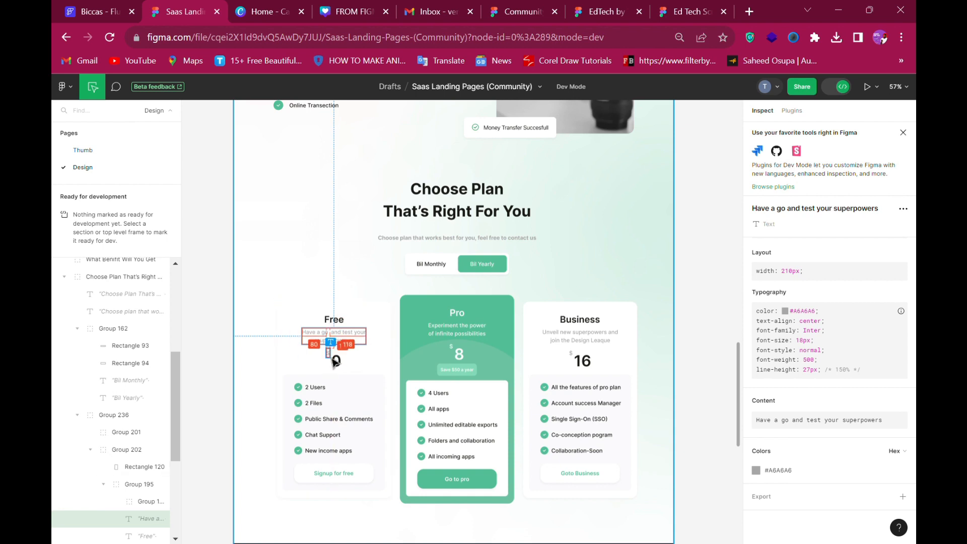
pyautogui.click(334, 360)
pyautogui.click(83, 11)
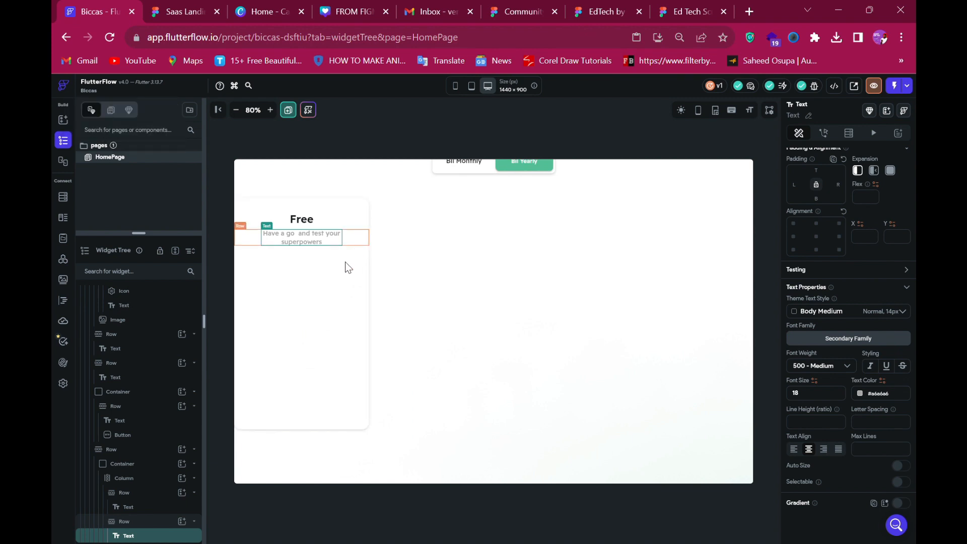
pyautogui.press('Up')
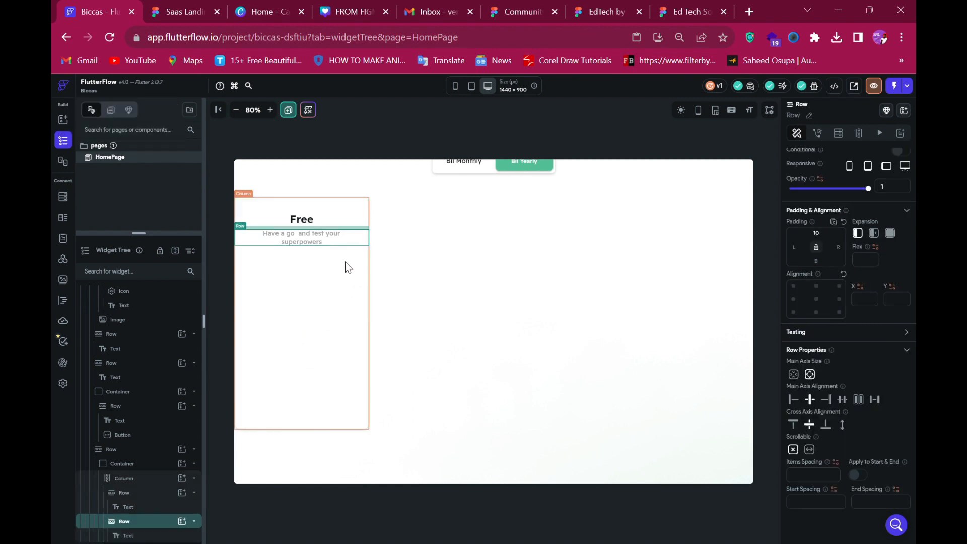
# Switch to Figma and copy the text content of the Free plan's "$" price symbol.
pyautogui.click(167, 7)
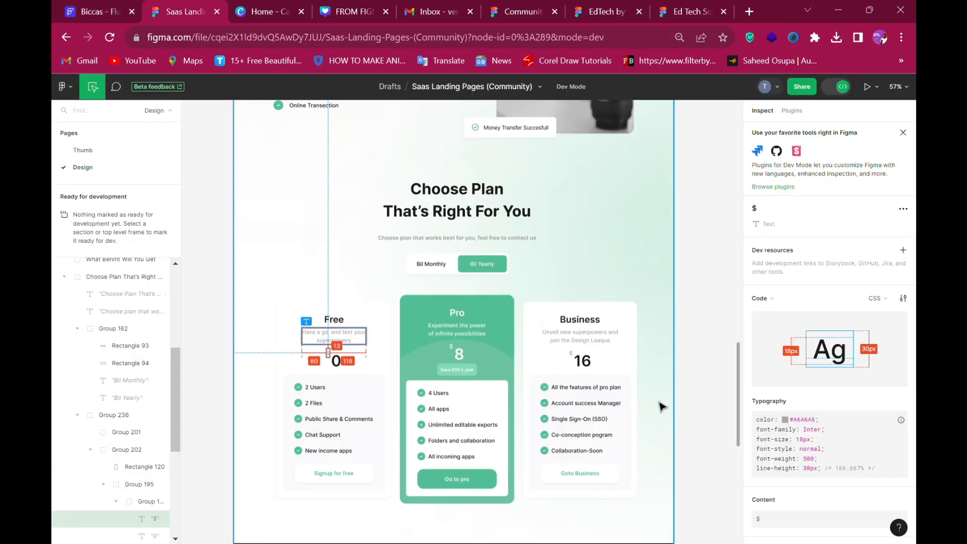
pyautogui.scroll(-2, 857, 413)
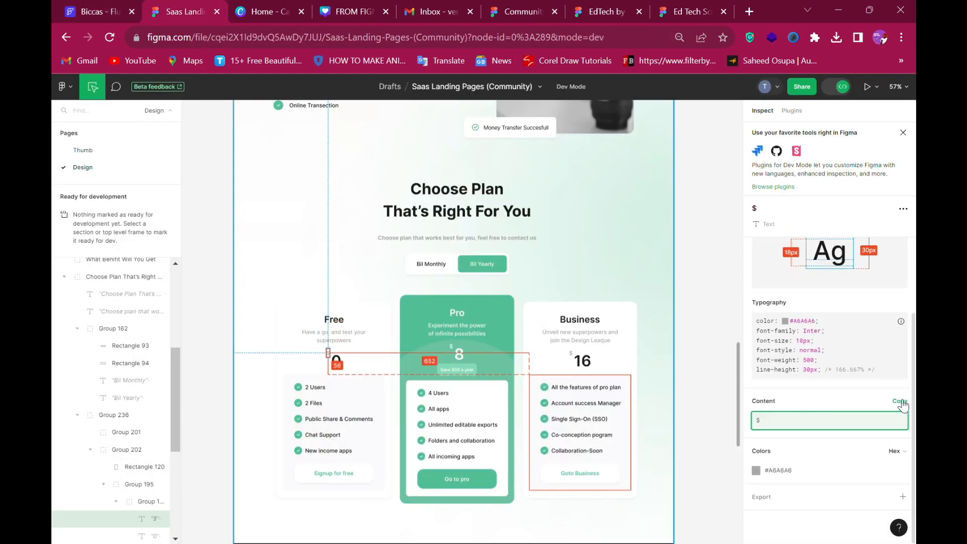
pyautogui.click(901, 402)
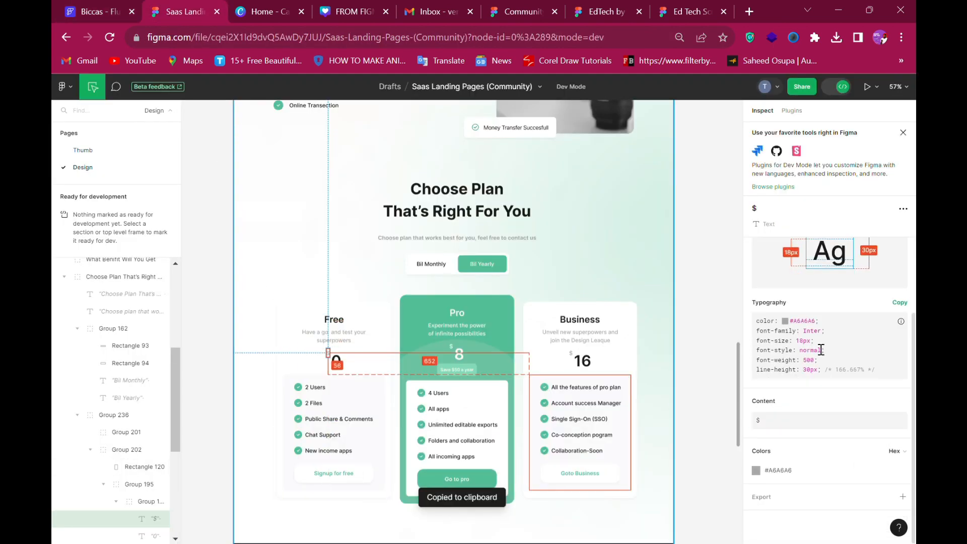
# Switch to FlutterFlow, duplicate the Free card's subtitle Row and replace the copy's text with "$".
pyautogui.click(99, 10)
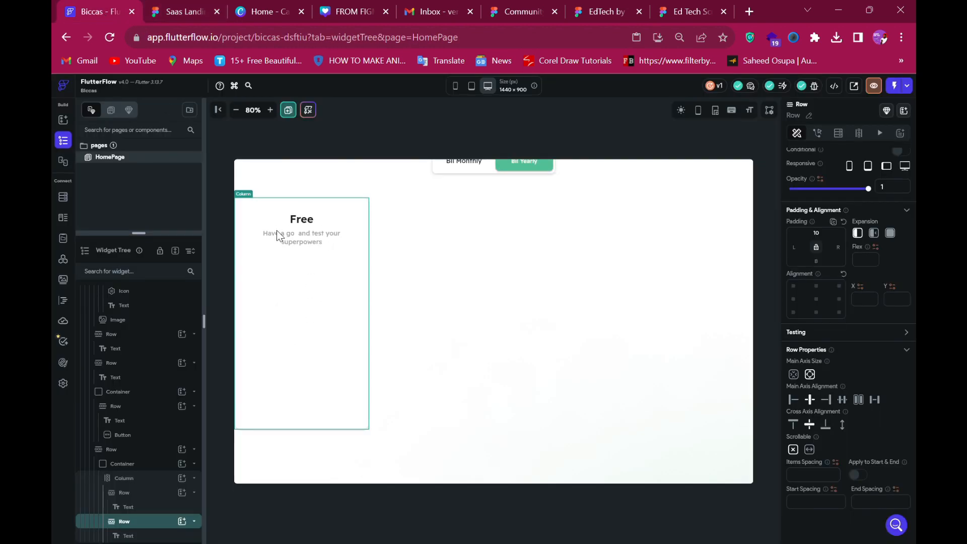
pyautogui.hotkey('ctrl', 'd')
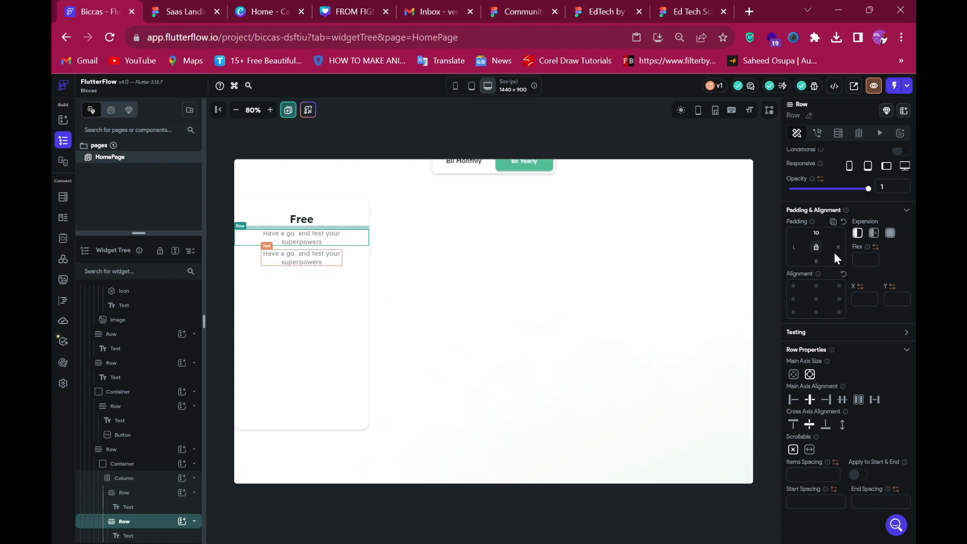
pyautogui.scroll(2, 835, 254)
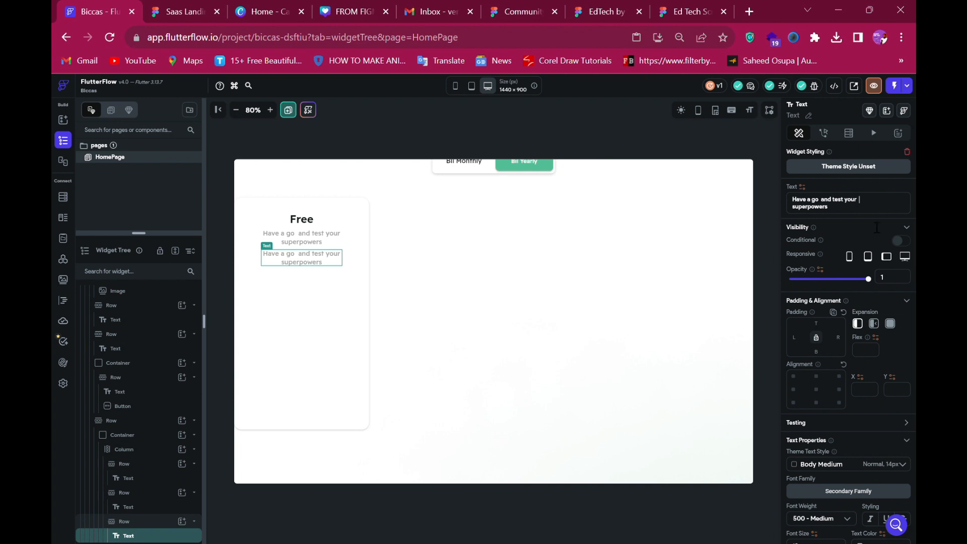
pyautogui.hotkey('ctrl', 'a')
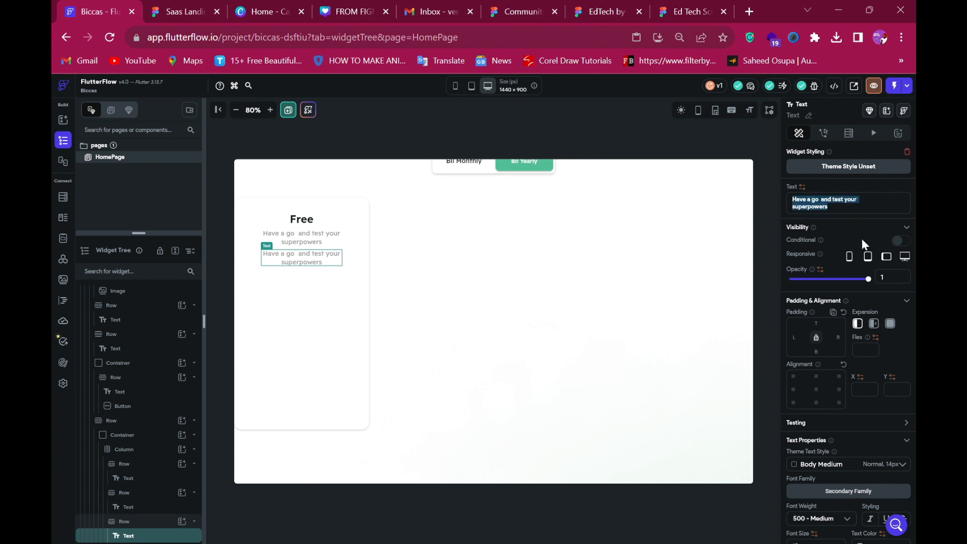
pyautogui.write('$')
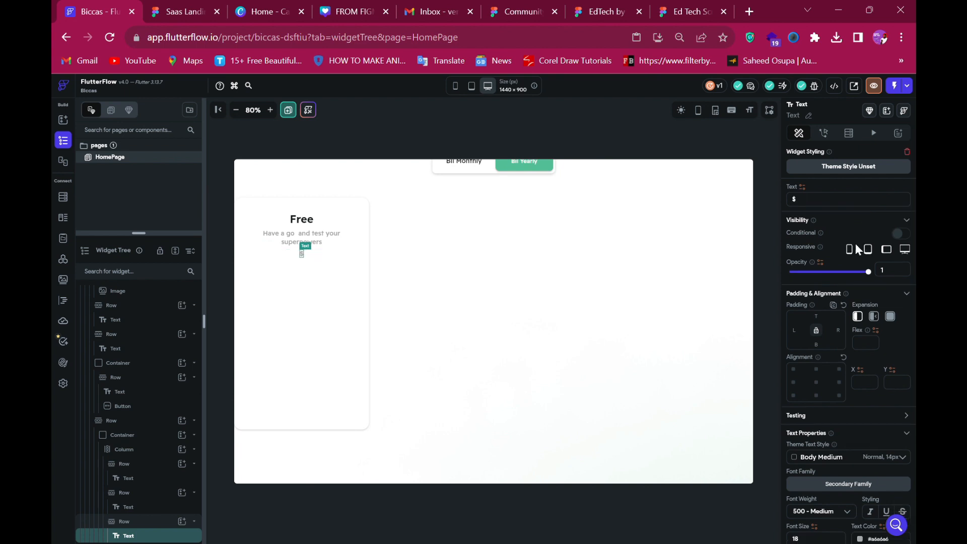
# Check the price layout in Figma, and in FlutterFlow duplicate the "Free" title's Row into the card's Column below the "$".
pyautogui.click(180, 8)
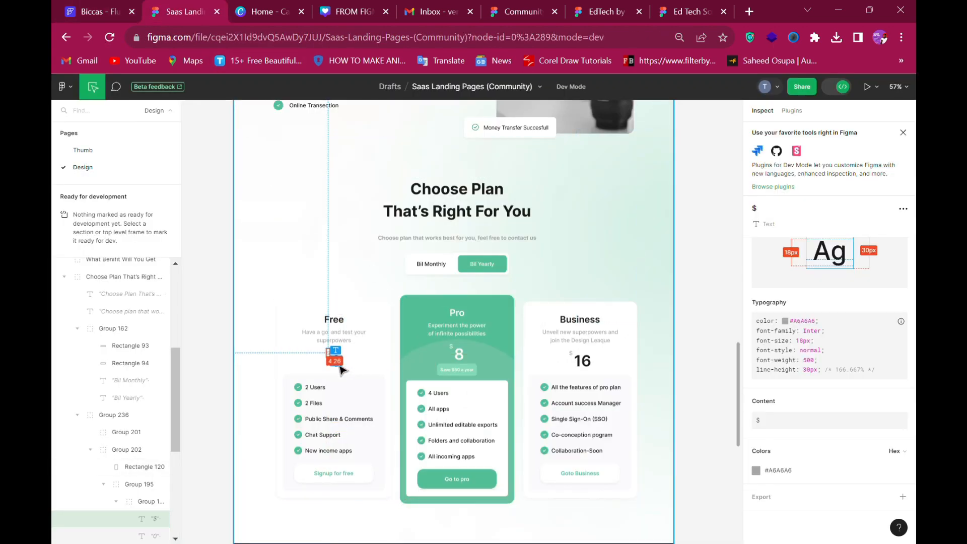
pyautogui.click(119, 9)
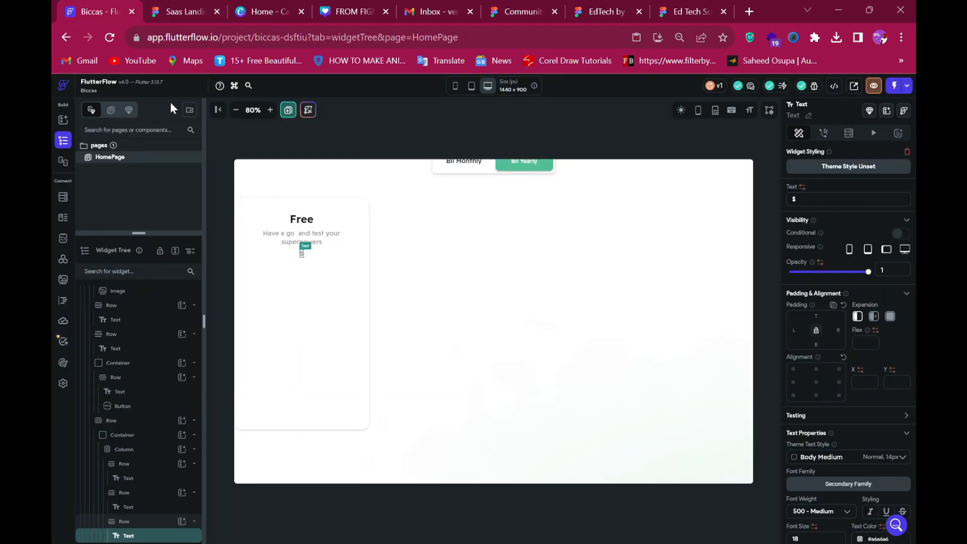
pyautogui.click(277, 219)
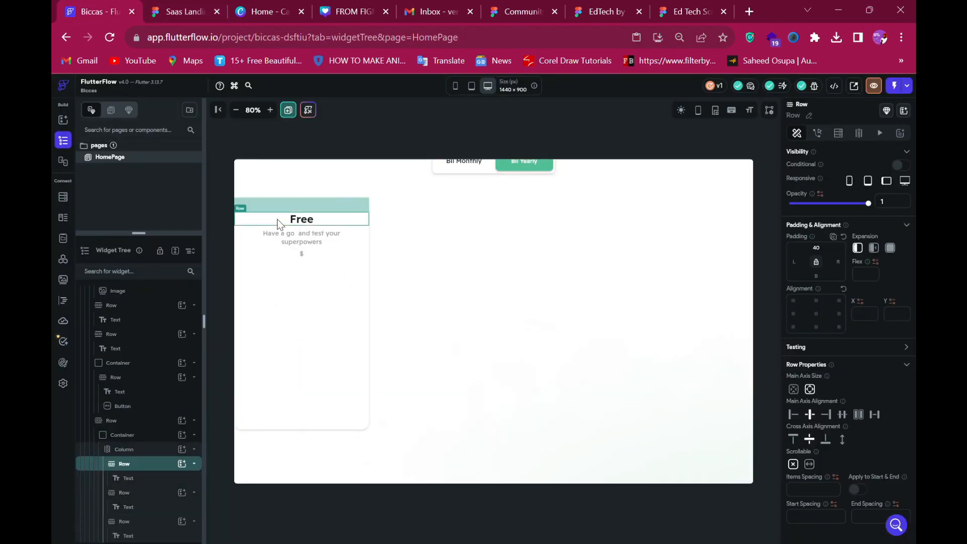
pyautogui.hotkey('ctrl', 'c')
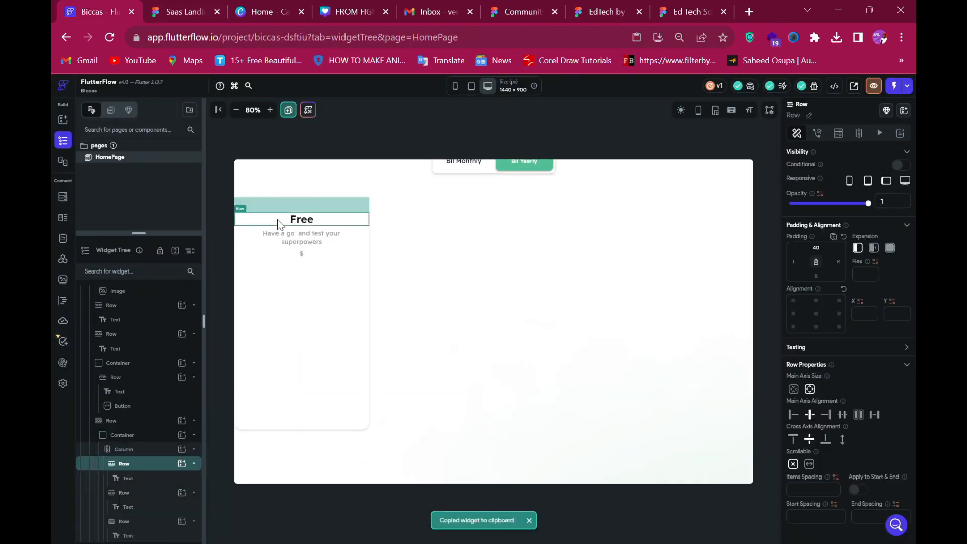
pyautogui.click(332, 305)
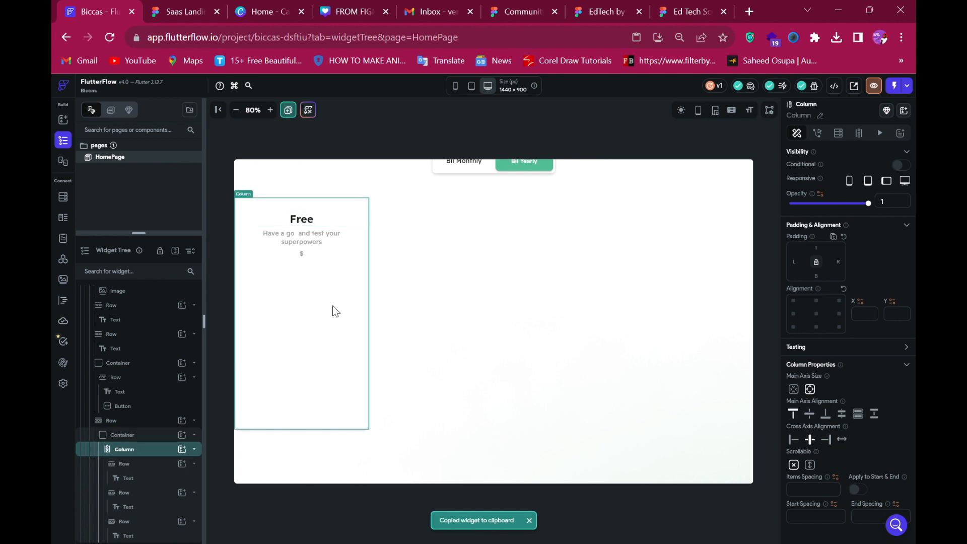
# Switch to Figma and copy the text content of the Free plan's "0" price.
pyautogui.click(159, 11)
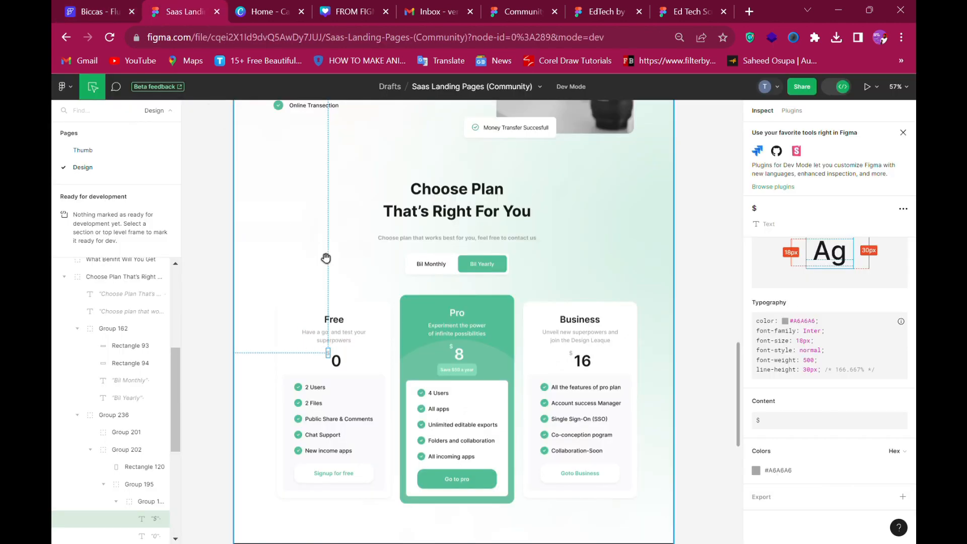
pyautogui.click(336, 361)
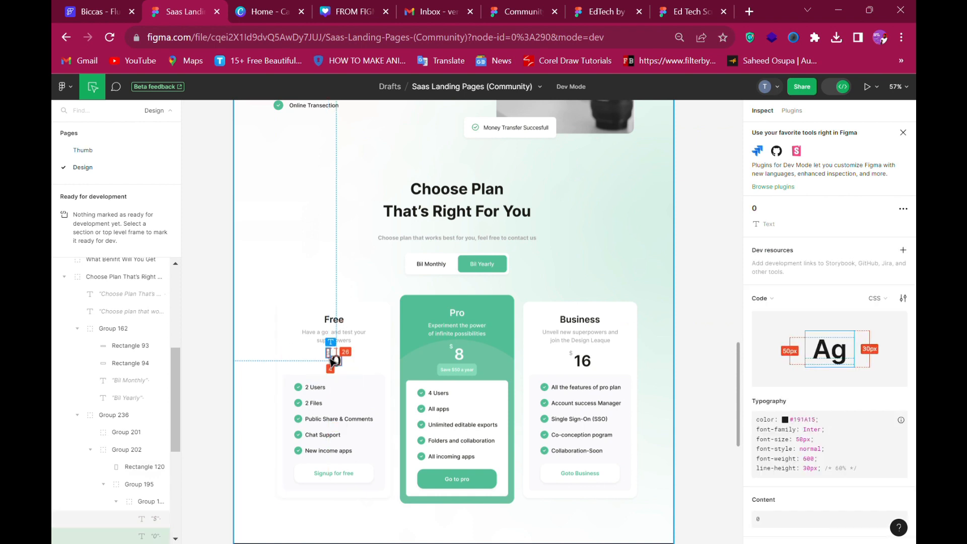
pyautogui.scroll(-2, 895, 355)
pyautogui.moveTo(876, 418)
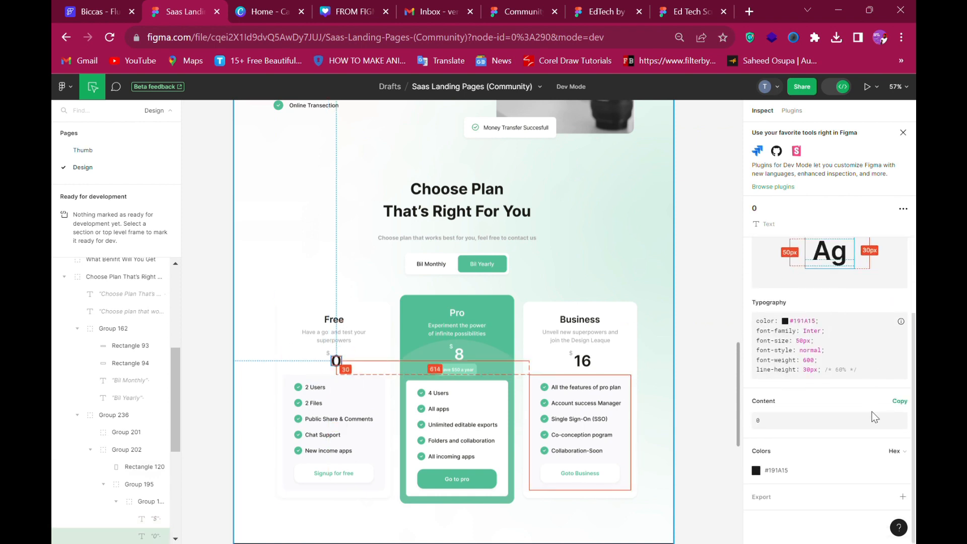
pyautogui.click(901, 402)
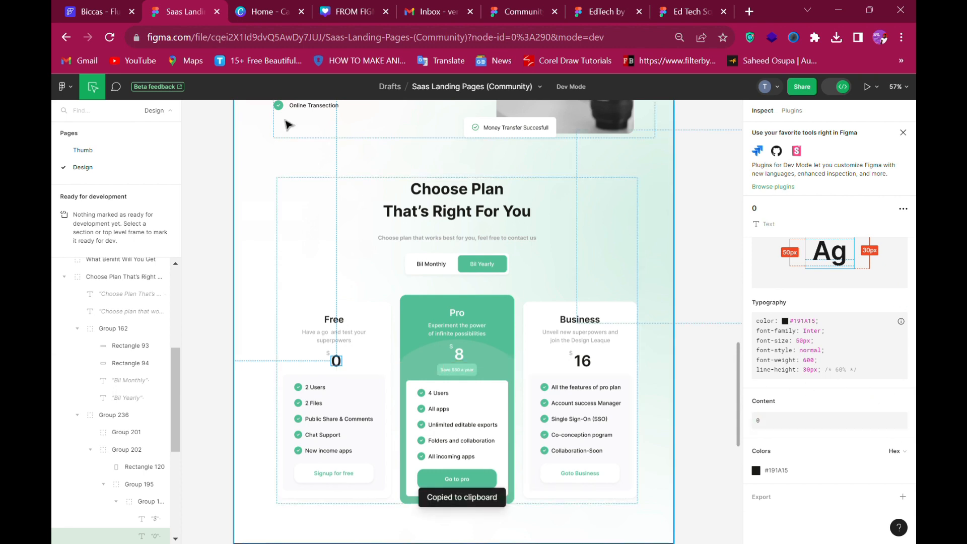
# Switch to FlutterFlow, replace the duplicated title's text with "0" and clear the top padding of its Row.
pyautogui.click(93, 11)
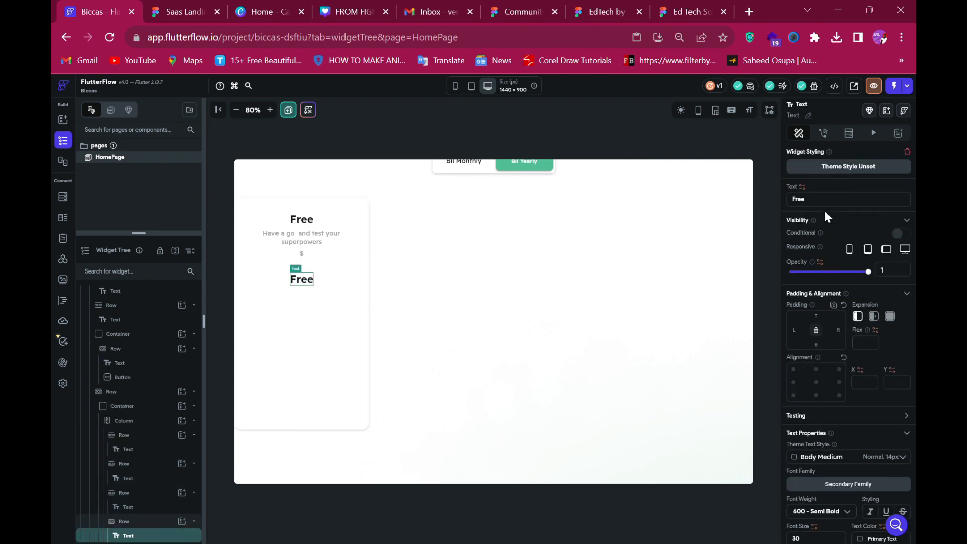
pyautogui.click(830, 203)
pyautogui.hotkey('ctrl', 'a')
pyautogui.write('0')
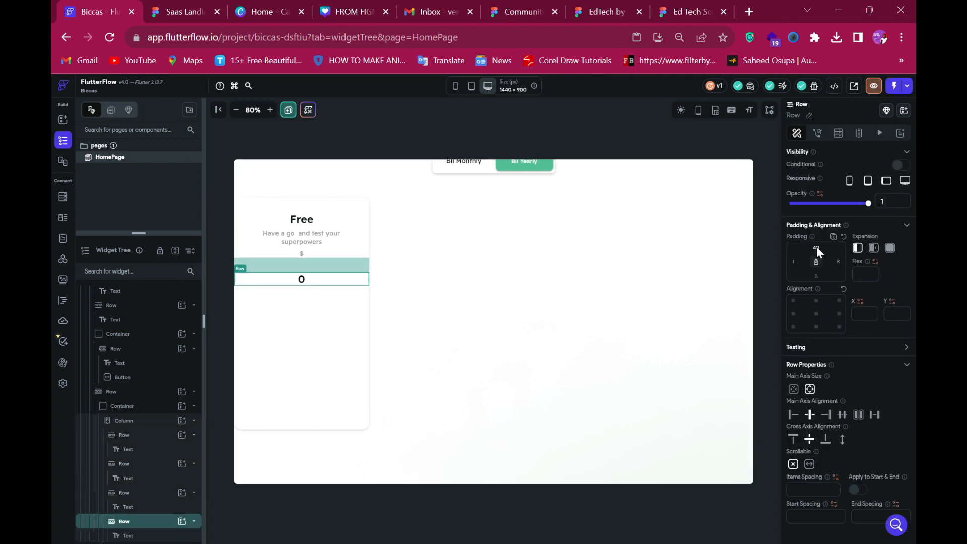
pyautogui.hotkey('ctrl', 'a')
pyautogui.press('BackSpace')
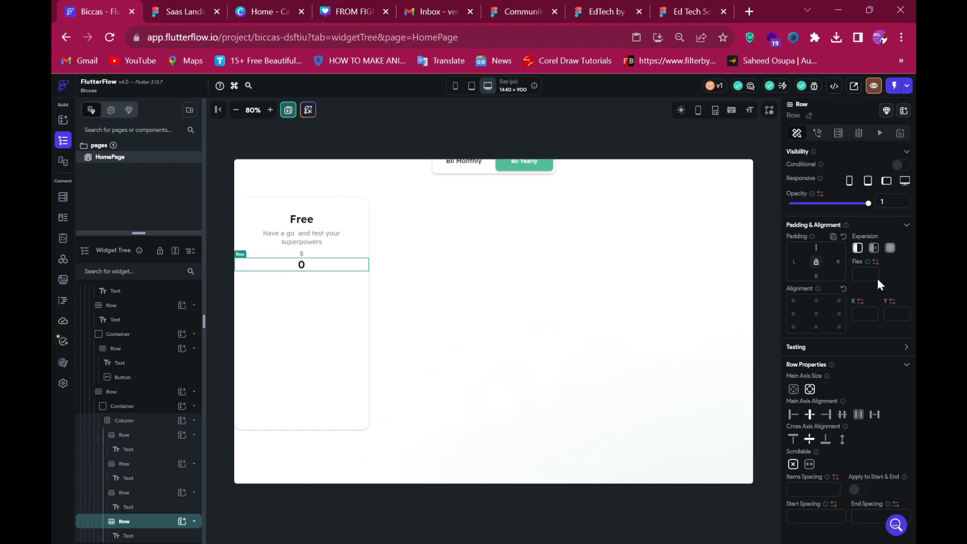
# Compare the price position with Figma and set the left padding of the "0" text to 12 in FlutterFlow.
pyautogui.click(178, 8)
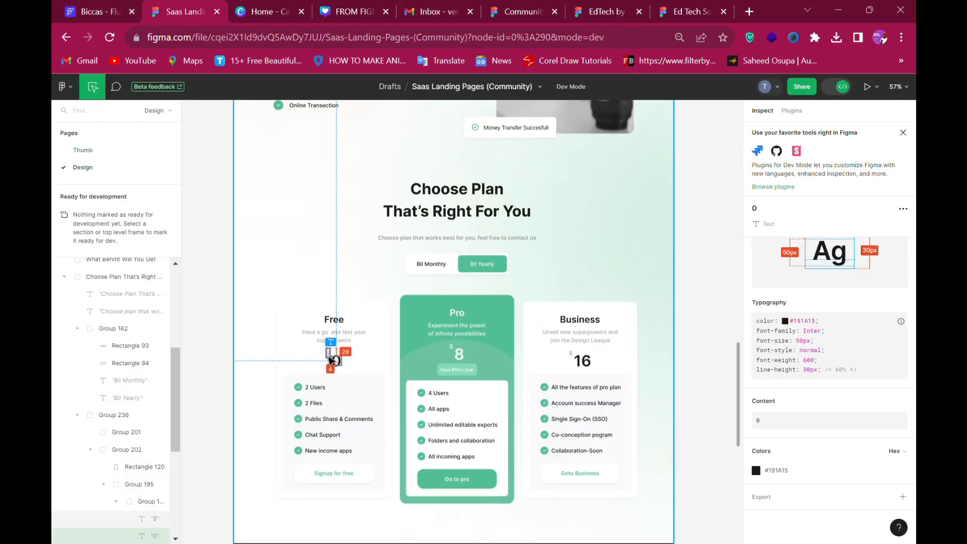
pyautogui.click(82, 8)
pyautogui.click(301, 268)
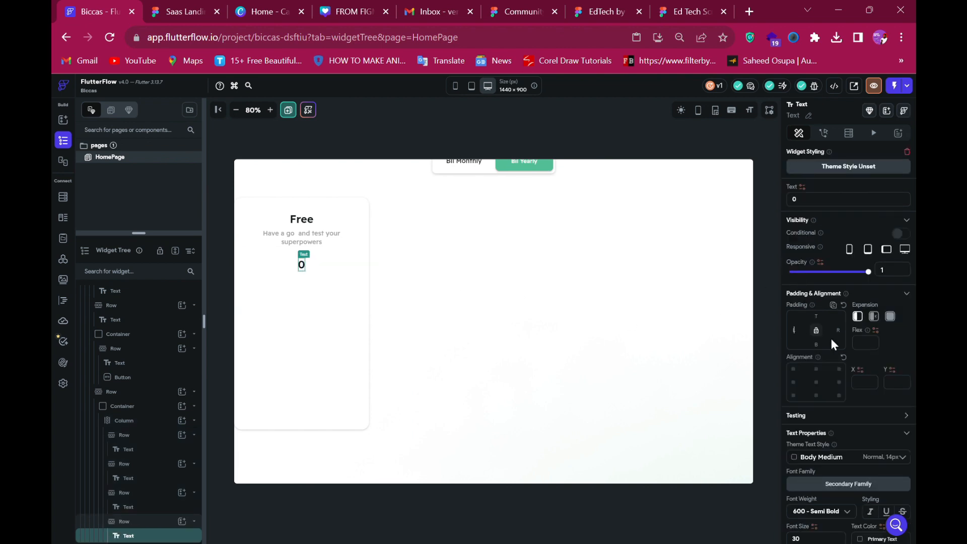
pyautogui.write('4')
pyautogui.press('BackSpace')
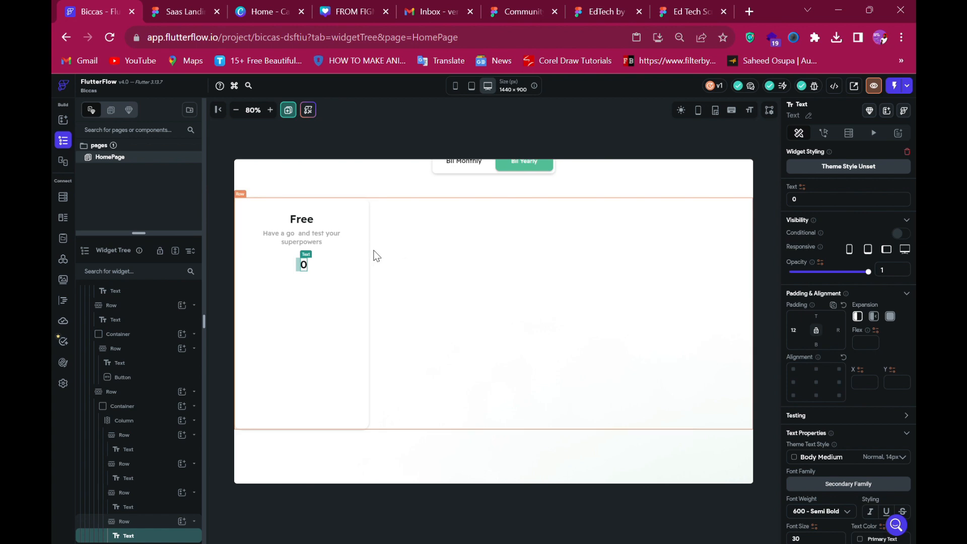
# Select the Free card's Column in FlutterFlow, and inspect the size and style of the feature list's background rectangle in Figma.
pyautogui.click(317, 347)
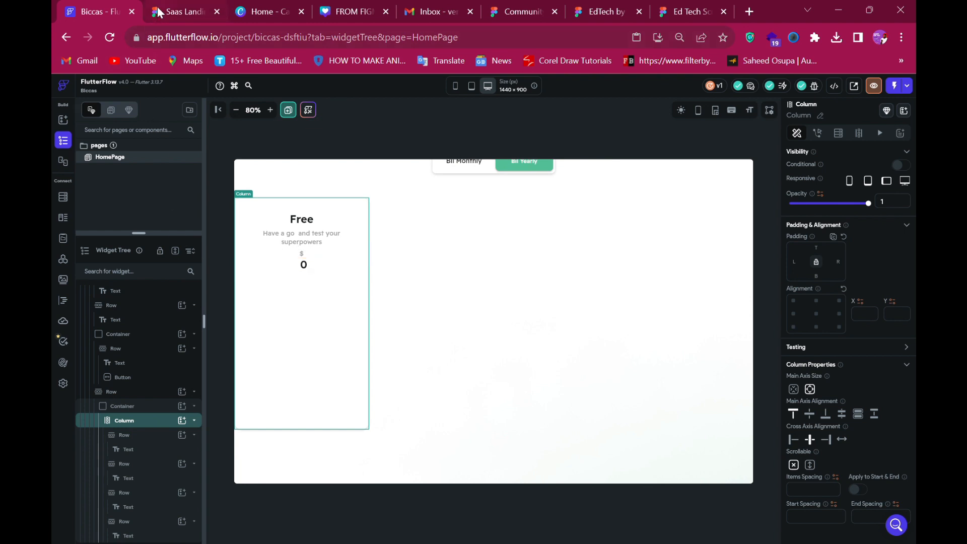
pyautogui.click(177, 12)
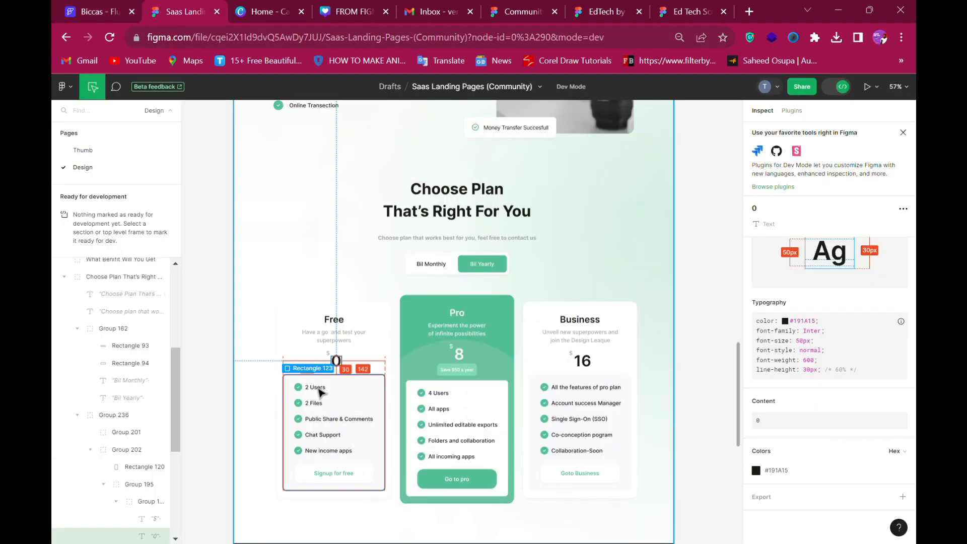
pyautogui.click(83, 18)
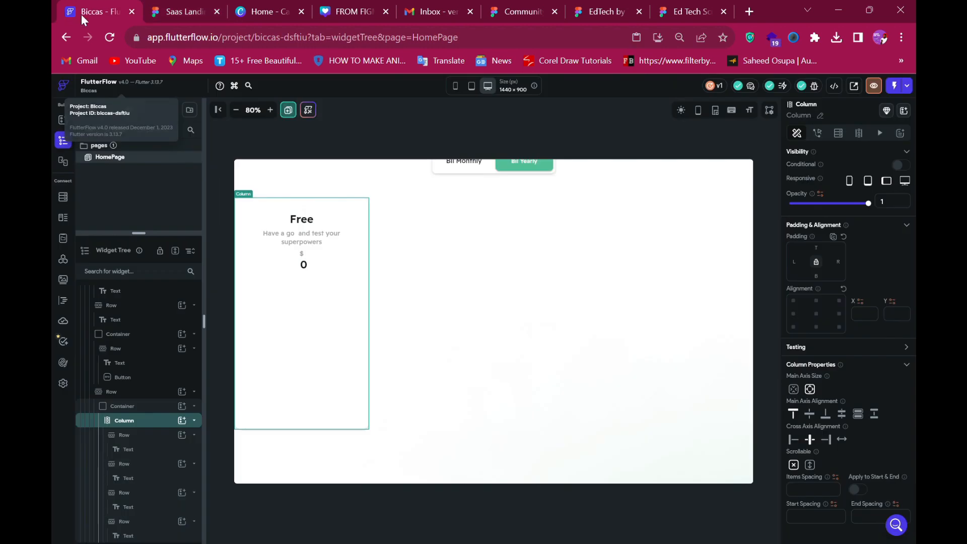
pyautogui.click(170, 15)
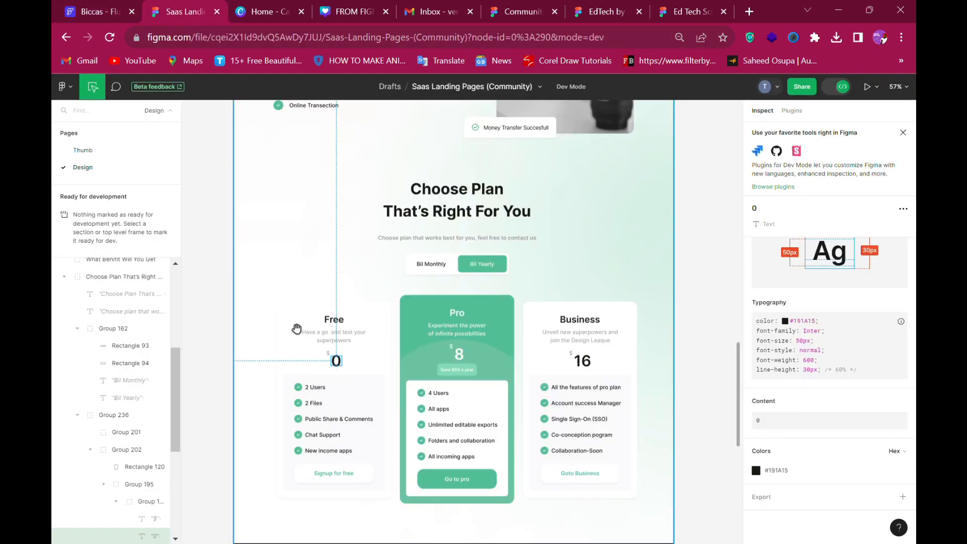
pyautogui.click(299, 387)
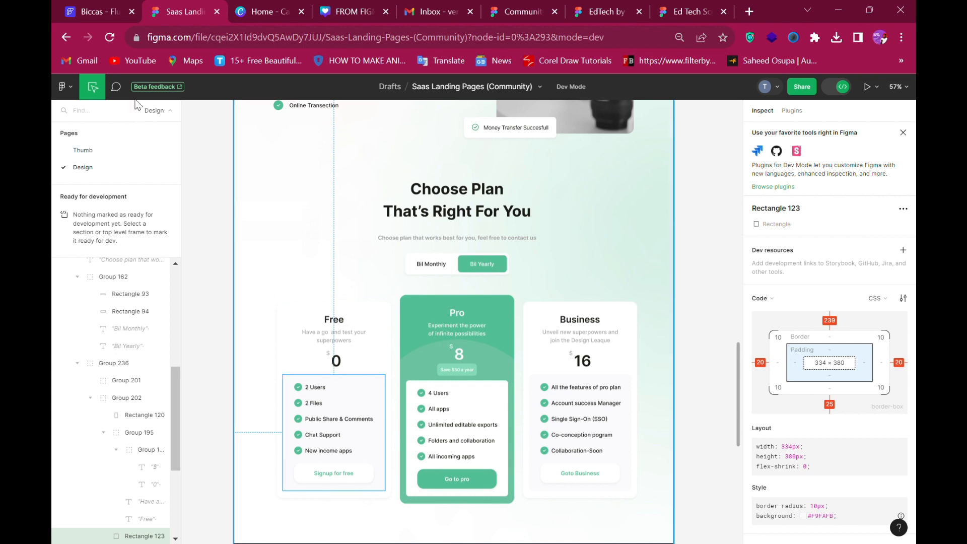
# Switch to FlutterFlow and add a Container to the Free card's Column, checking it against the Figma rectangle.
pyautogui.click(91, 11)
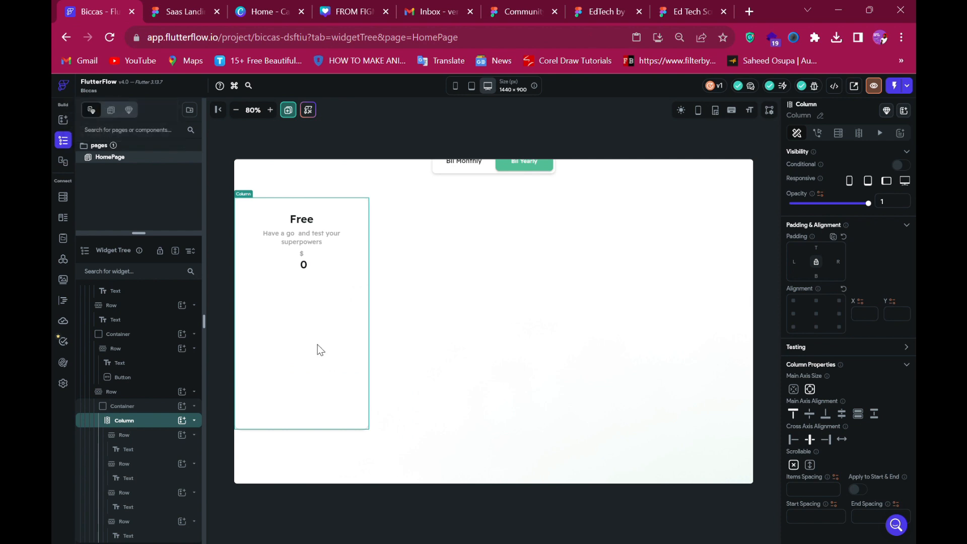
pyautogui.click(184, 421)
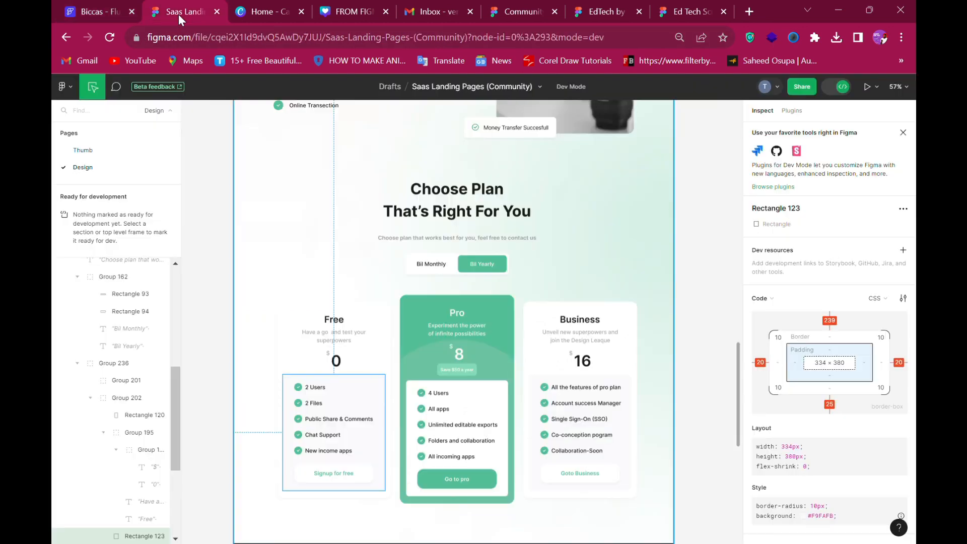
pyautogui.click(178, 14)
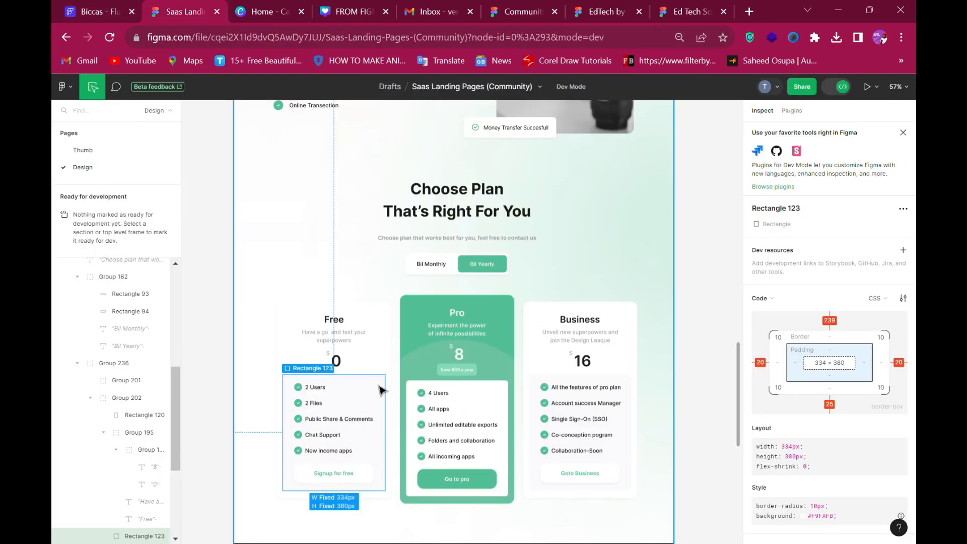
pyautogui.click(79, 10)
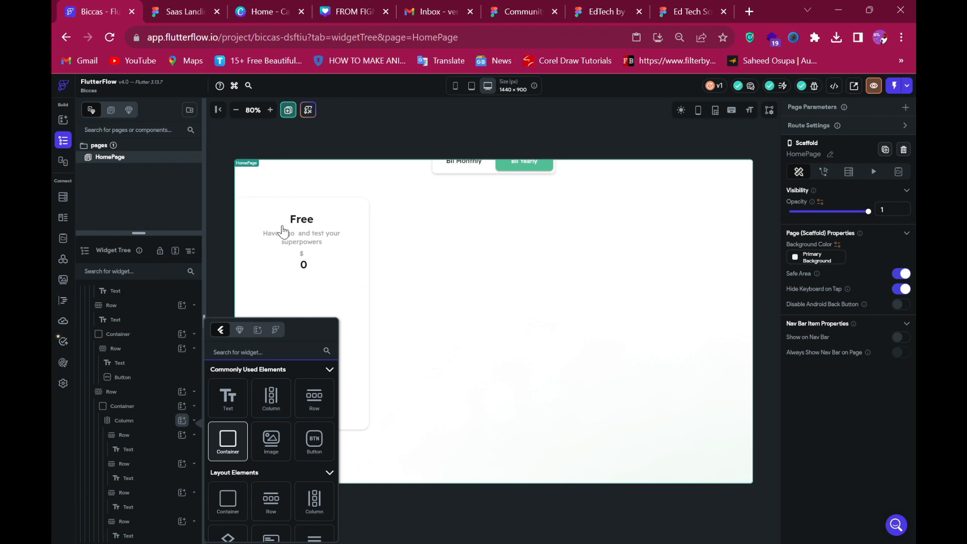
pyautogui.click(161, 15)
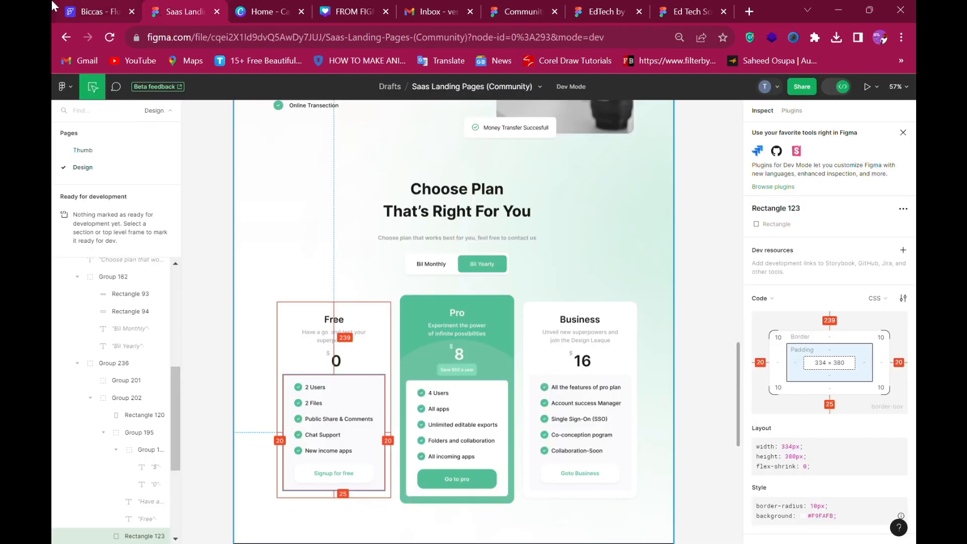
pyautogui.click(94, 12)
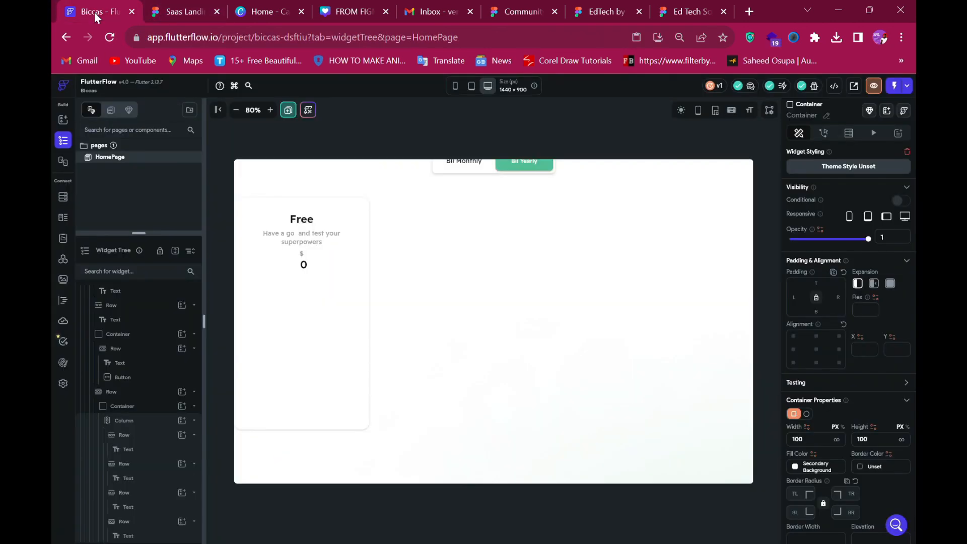
# Set the new Container's width to 334 px and switch to Figma to look up the rectangle's height.
pyautogui.click(806, 445)
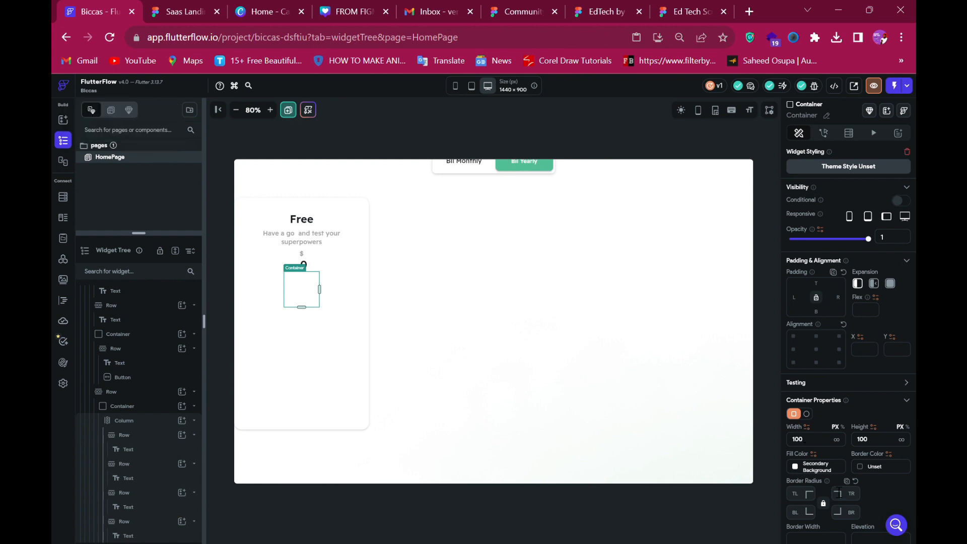
pyautogui.hotkey('ctrl', 'a')
pyautogui.write('3')
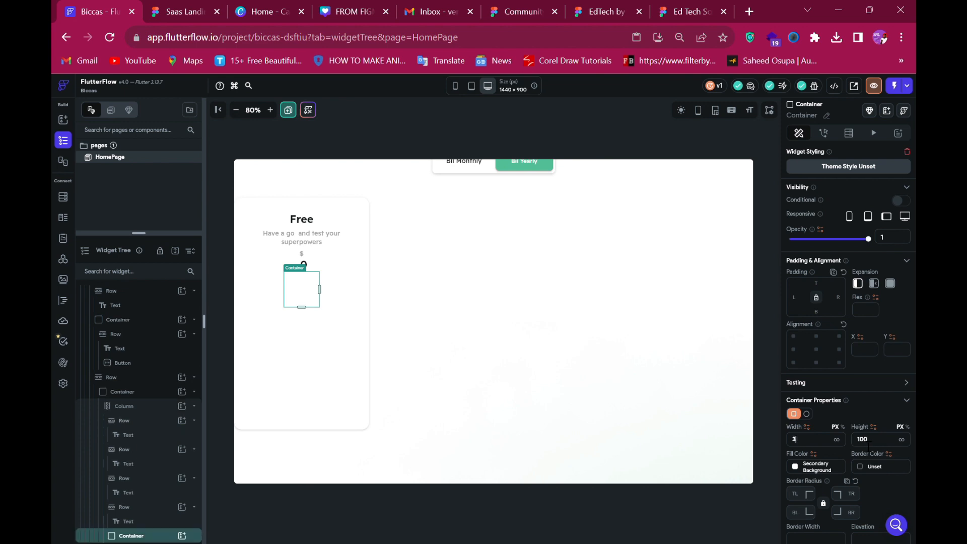
pyautogui.write('34')
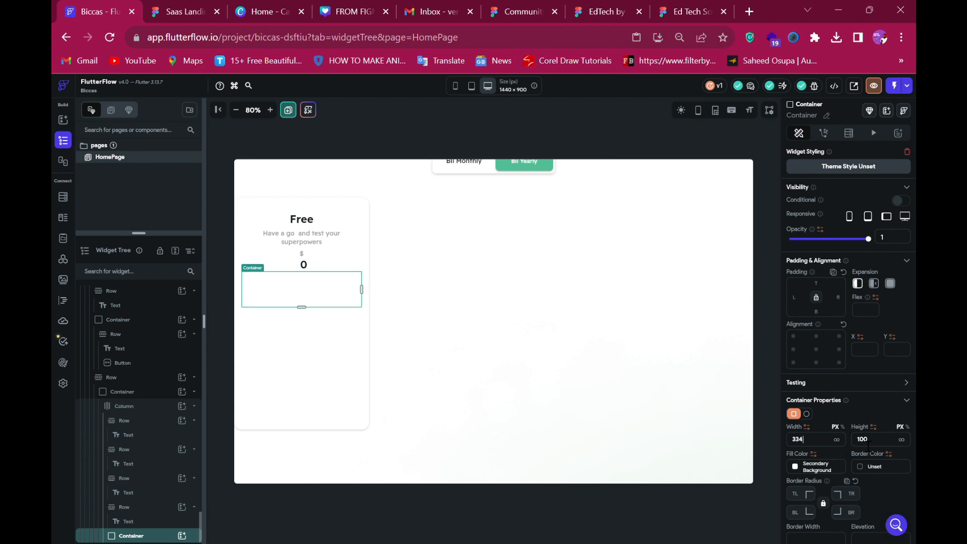
pyautogui.press('Tab')
pyautogui.click(189, 10)
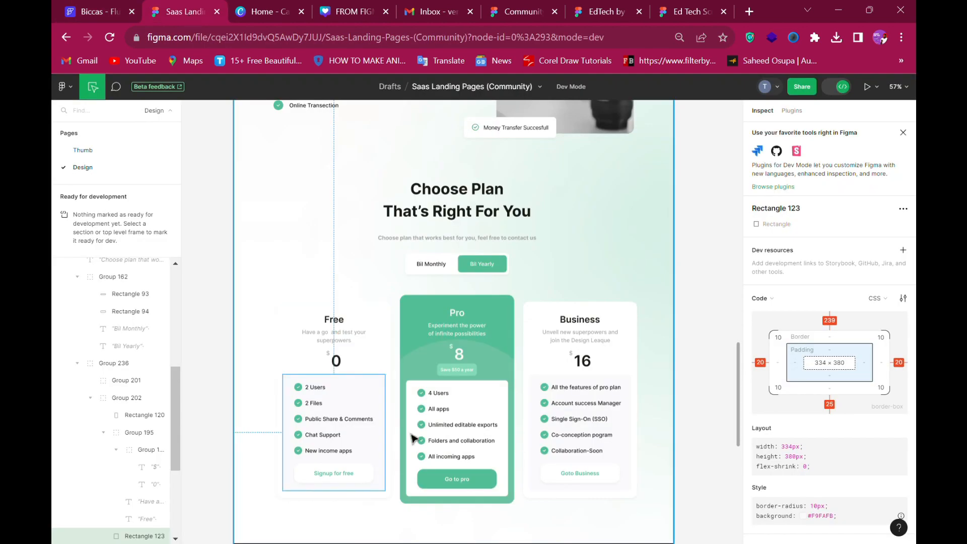
# Copy the rectangle's fill colour in Figma, and in FlutterFlow set the Container's height to 380 px and fill colour to #F9FAFB.
pyautogui.scroll(-1, 833, 461)
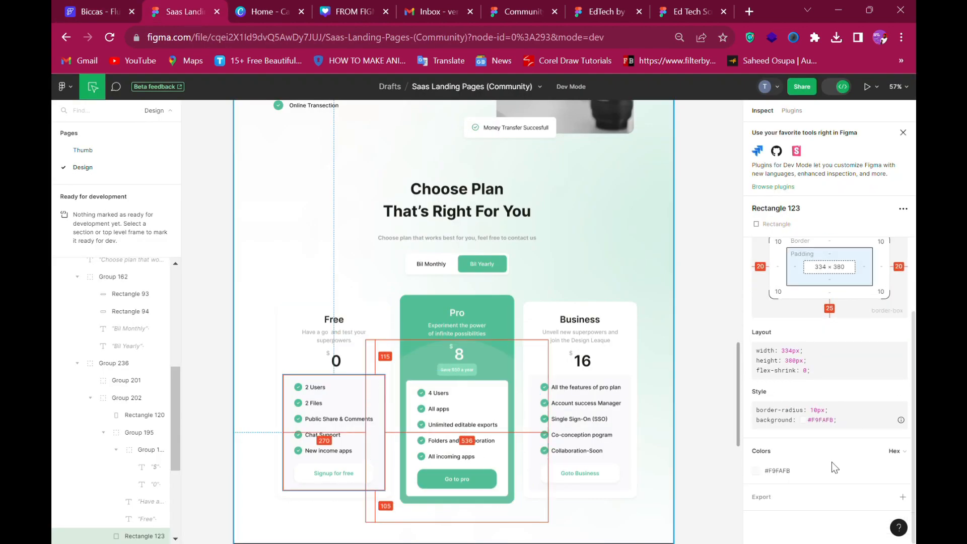
pyautogui.click(780, 471)
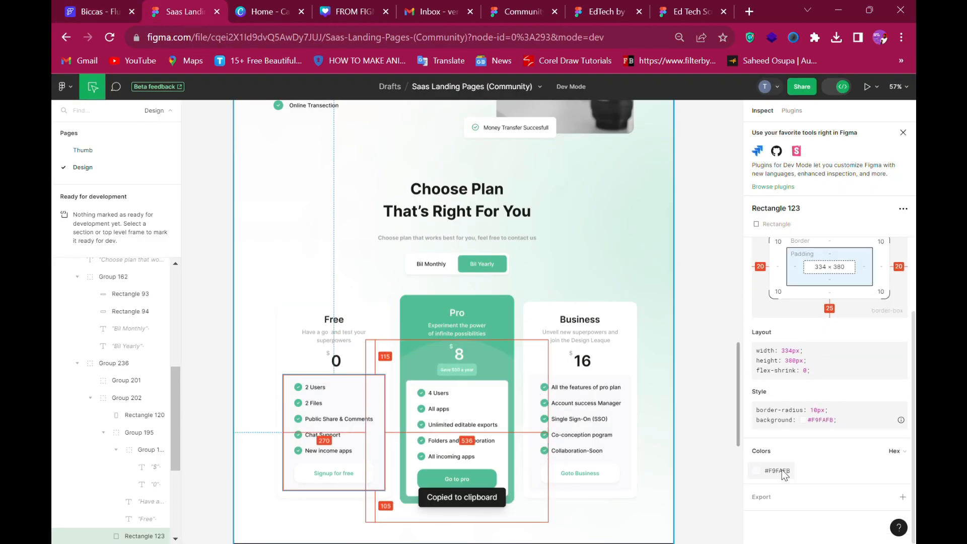
pyautogui.click(96, 7)
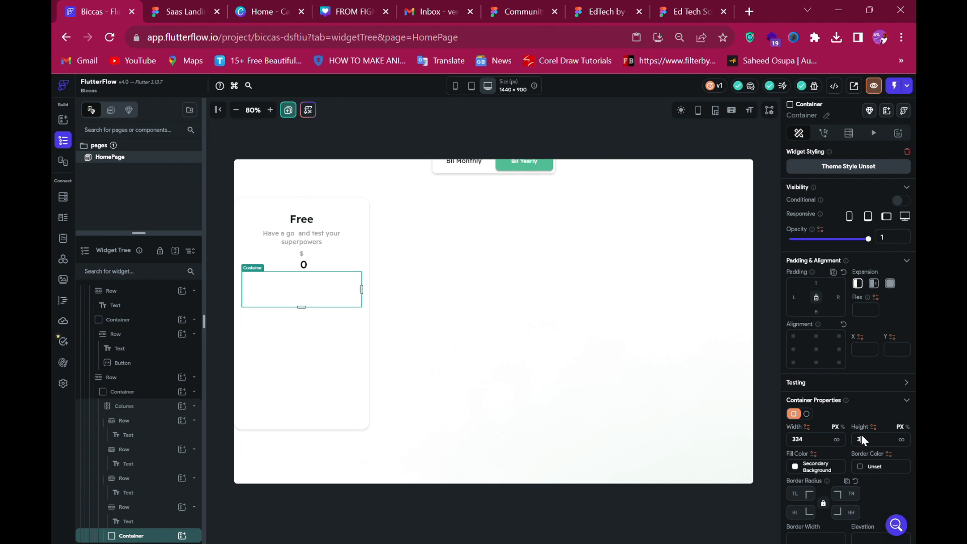
pyautogui.write('80')
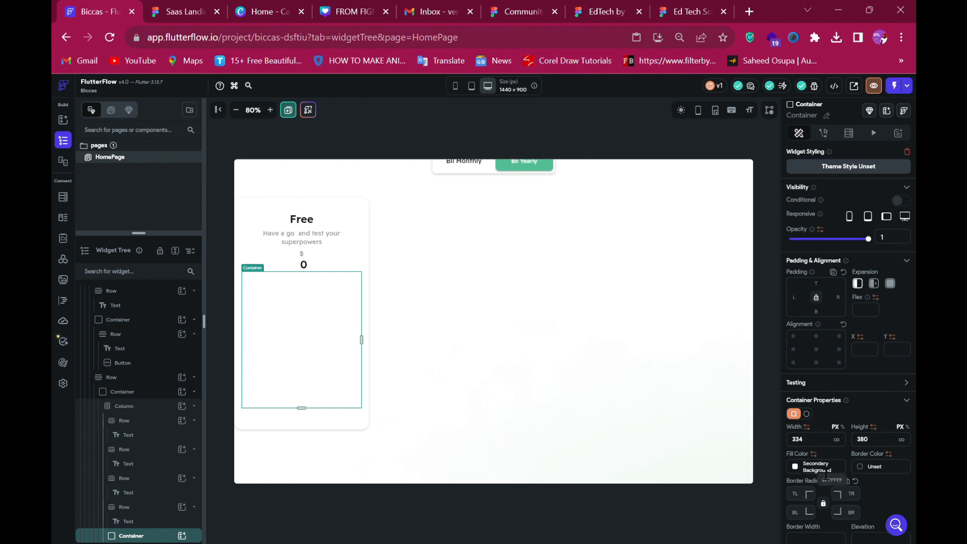
pyautogui.click(834, 471)
pyautogui.write('#F9FAFB')
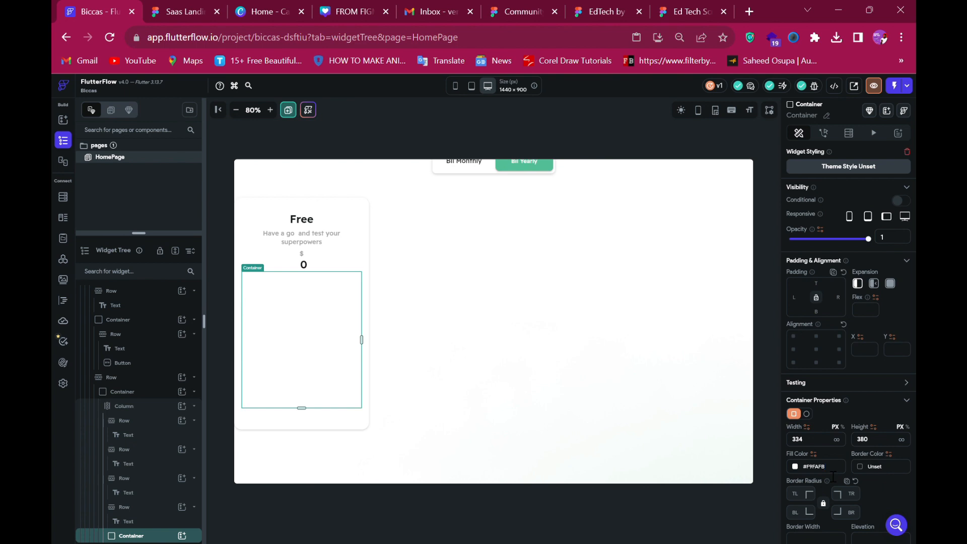
pyautogui.press('Return')
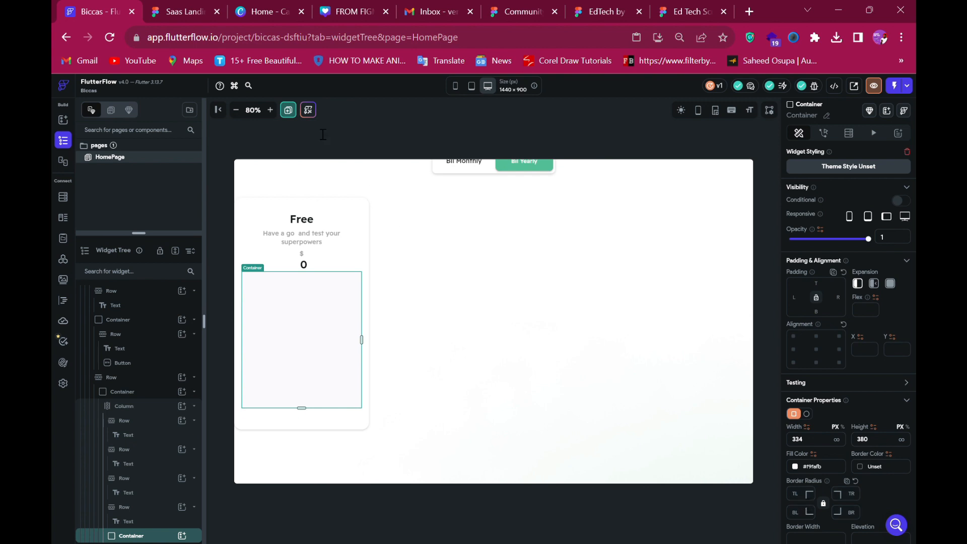
# Check the gap under the Free price in Figma and set the FlutterFlow Container's border radius to 10 and top padding to 30.
pyautogui.click(171, 13)
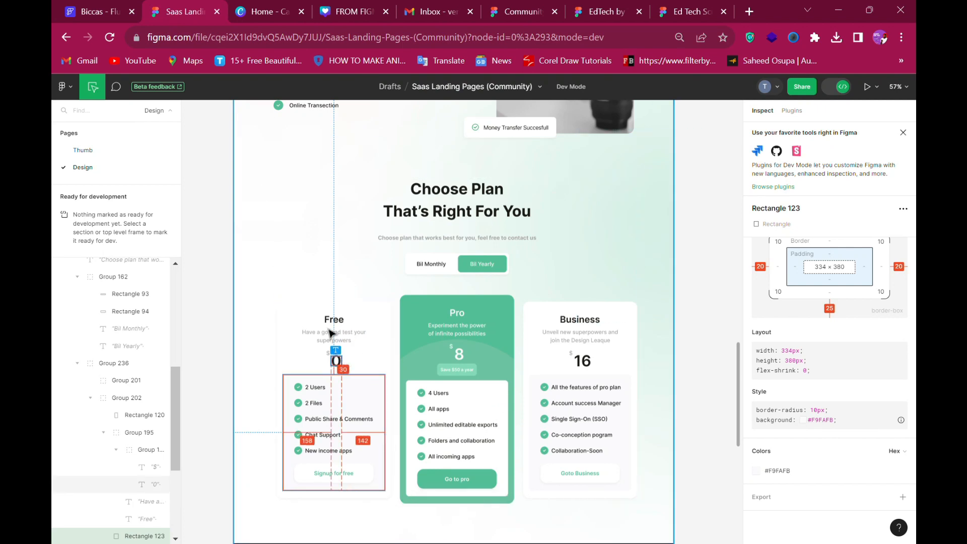
pyautogui.click(92, 16)
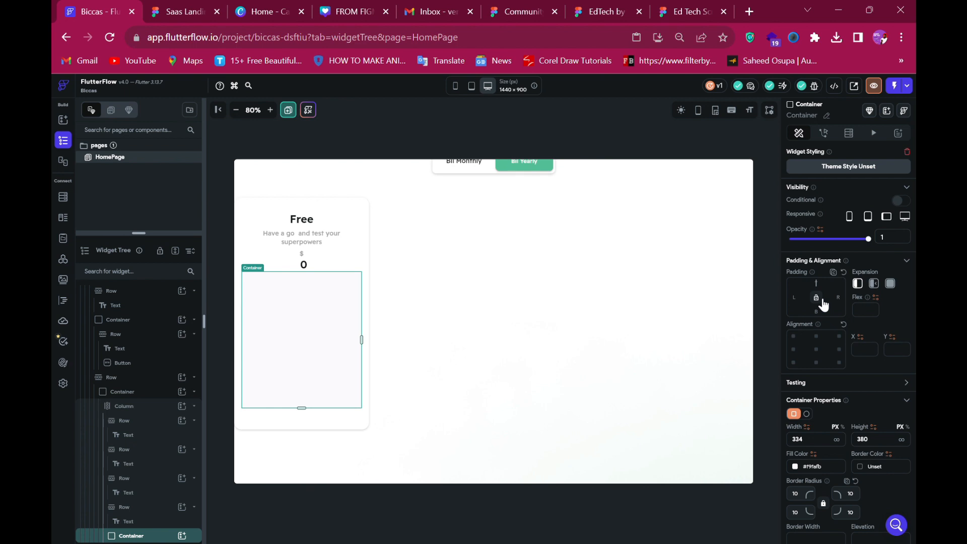
pyautogui.write('30')
# Compare the Free feature list in Figma and add a Column inside the new Container in FlutterFlow.
pyautogui.click(170, 9)
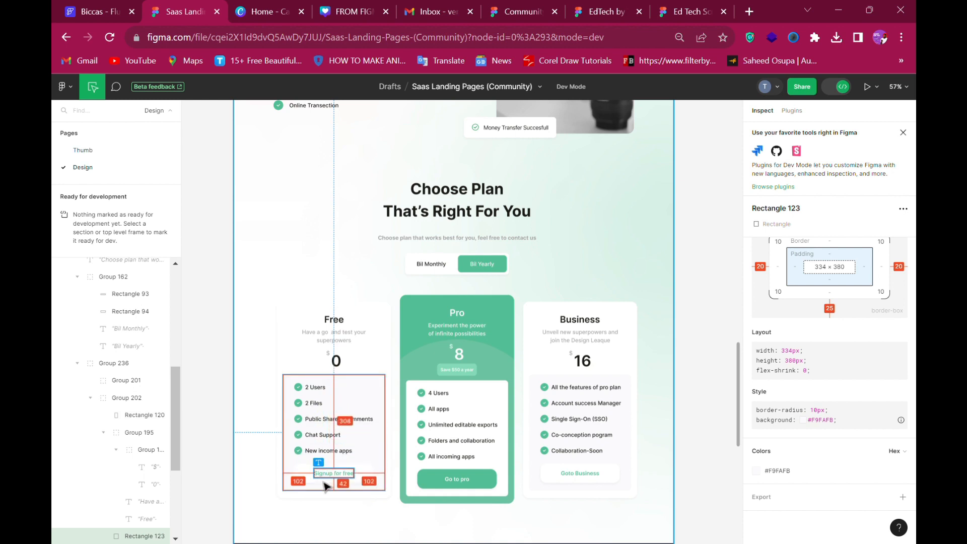
pyautogui.click(101, 19)
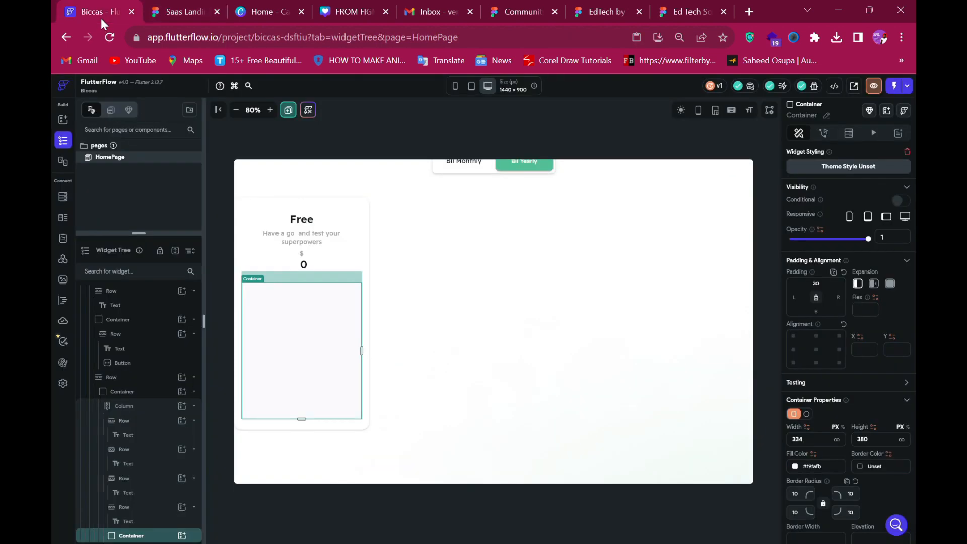
pyautogui.click(184, 536)
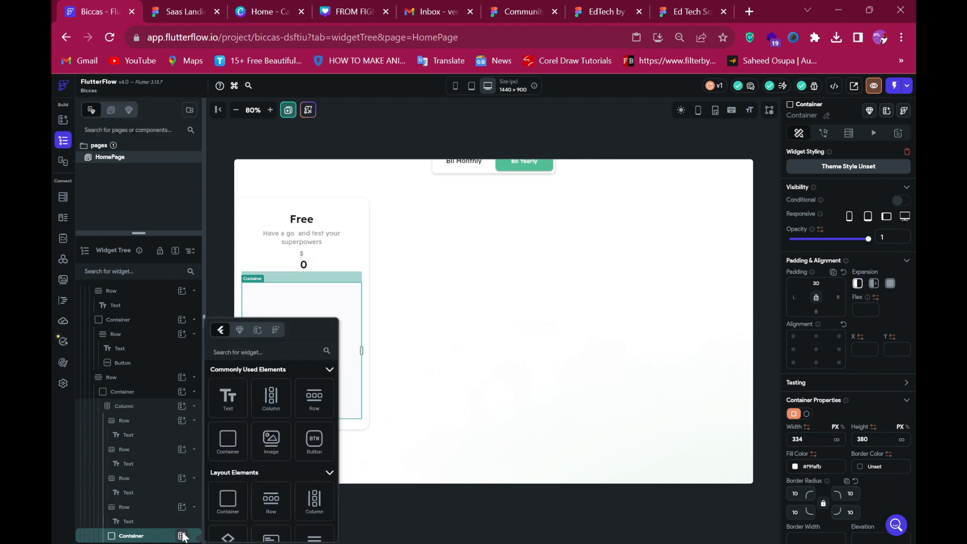
pyautogui.click(272, 398)
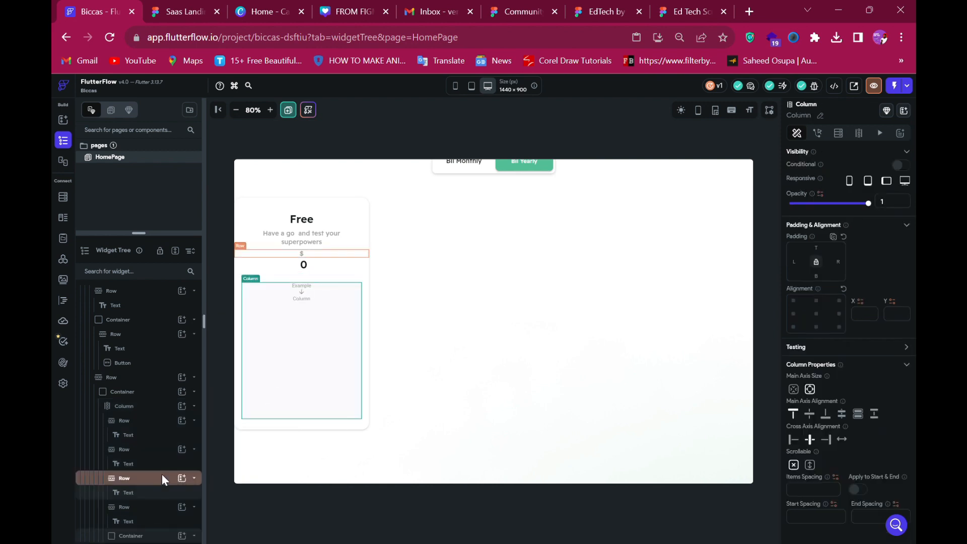
# Check the Figma list items, and copy the first checkmark Row of the "What Benifit Will You Get" section into the Free card's new Column.
pyautogui.click(166, 11)
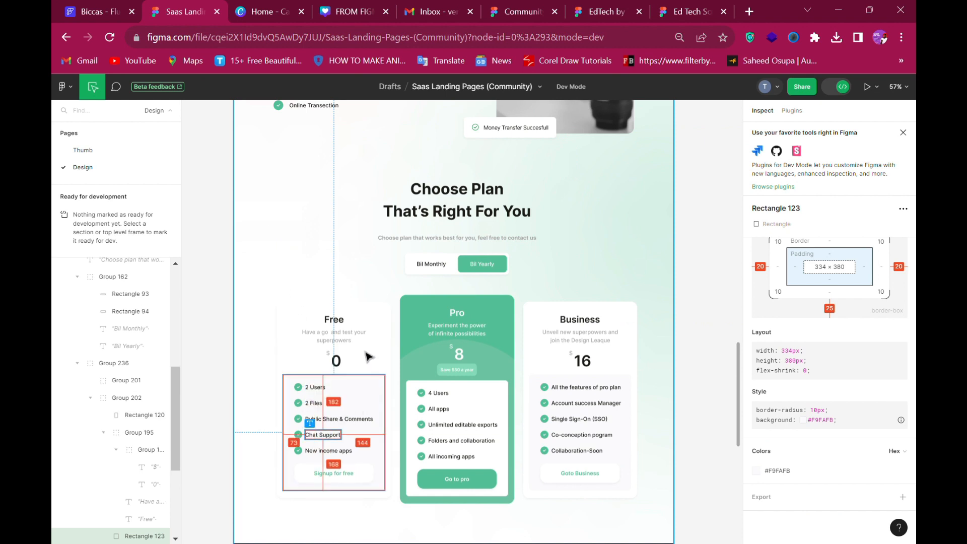
pyautogui.click(95, 12)
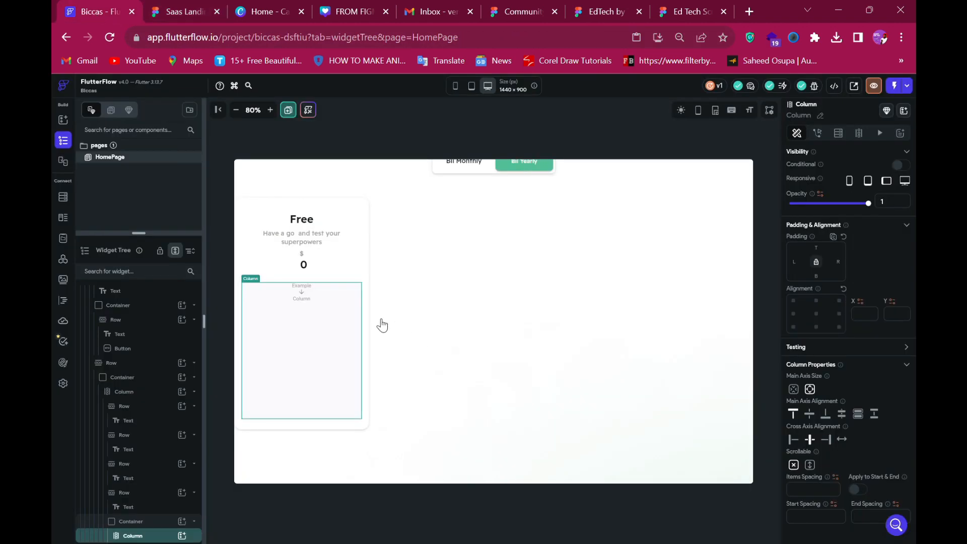
pyautogui.scroll(10, 334, 253)
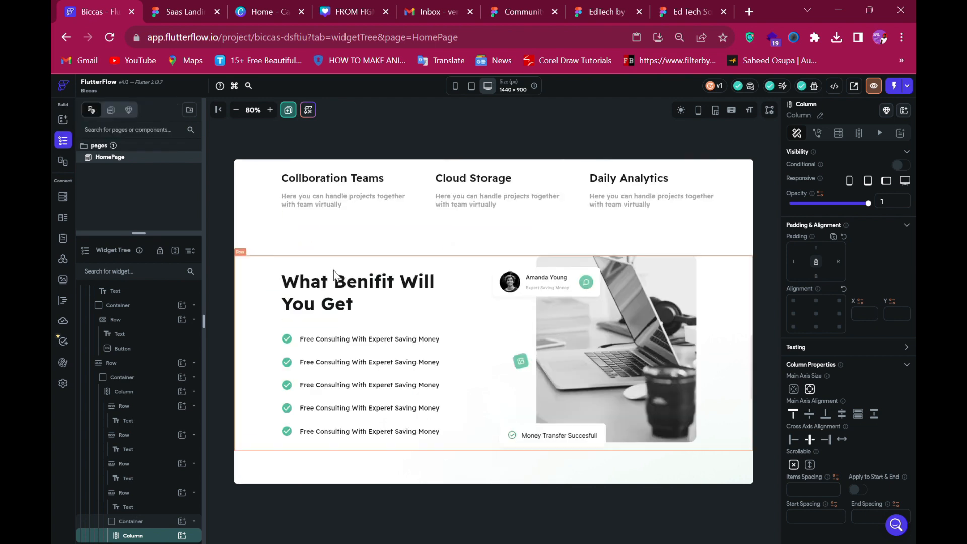
pyautogui.click(298, 345)
pyautogui.hotkey('ctrl', 'c')
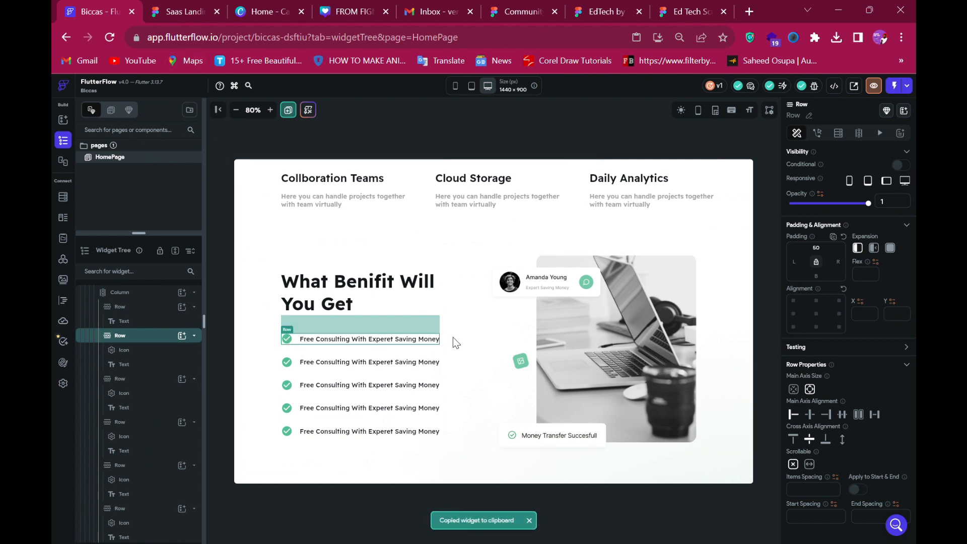
pyautogui.scroll(-10, 452, 337)
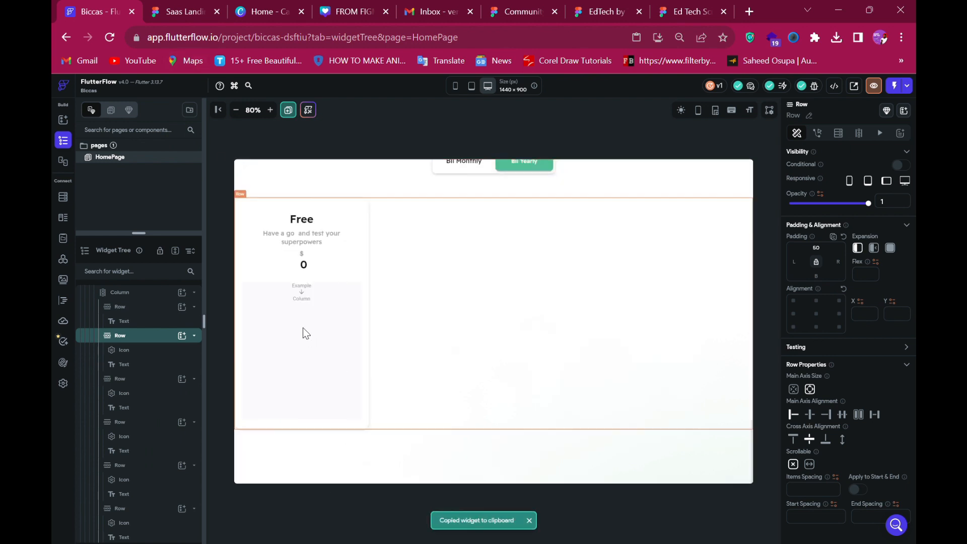
pyautogui.click(299, 314)
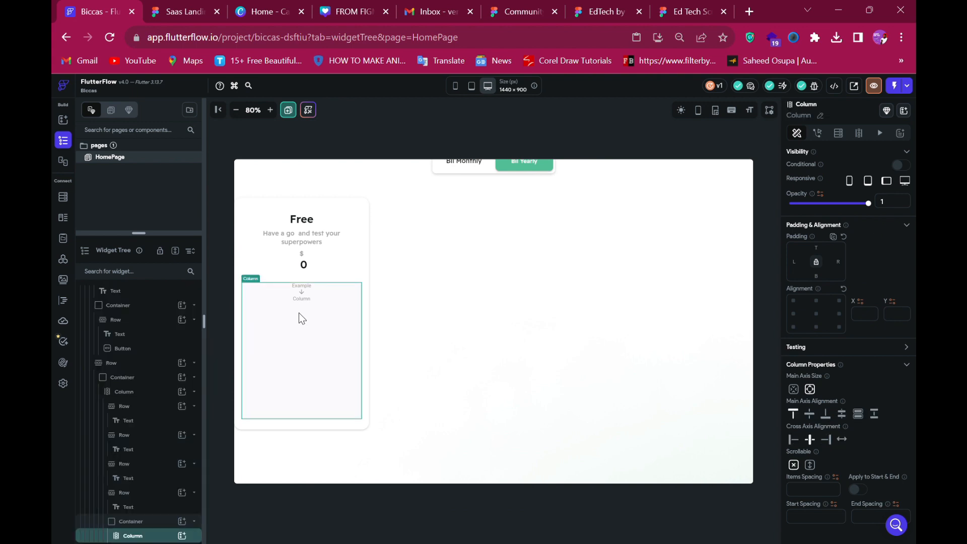
pyautogui.hotkey('ctrl', 'v')
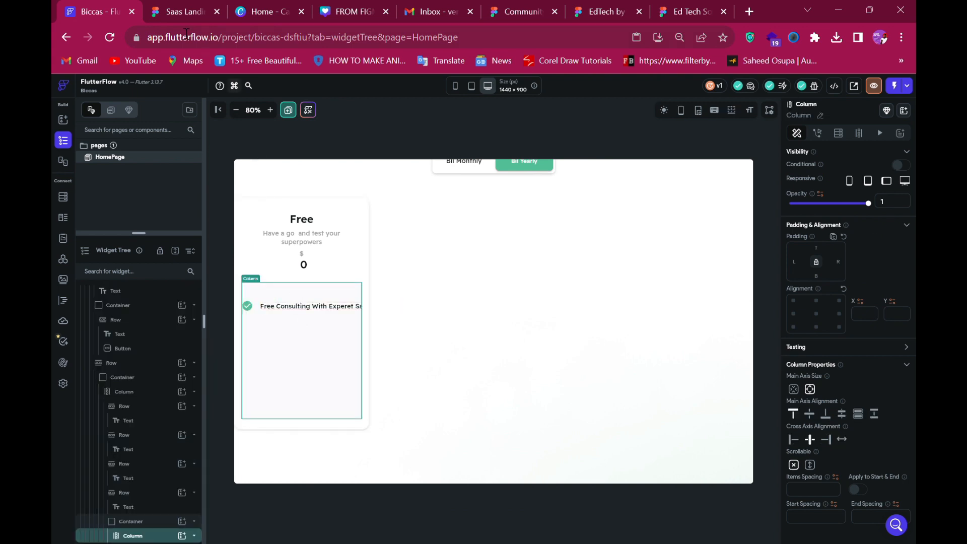
# Copy the first feature's text from Figma and replace the pasted Row's text in FlutterFlow with "2 Users".
pyautogui.click(171, 8)
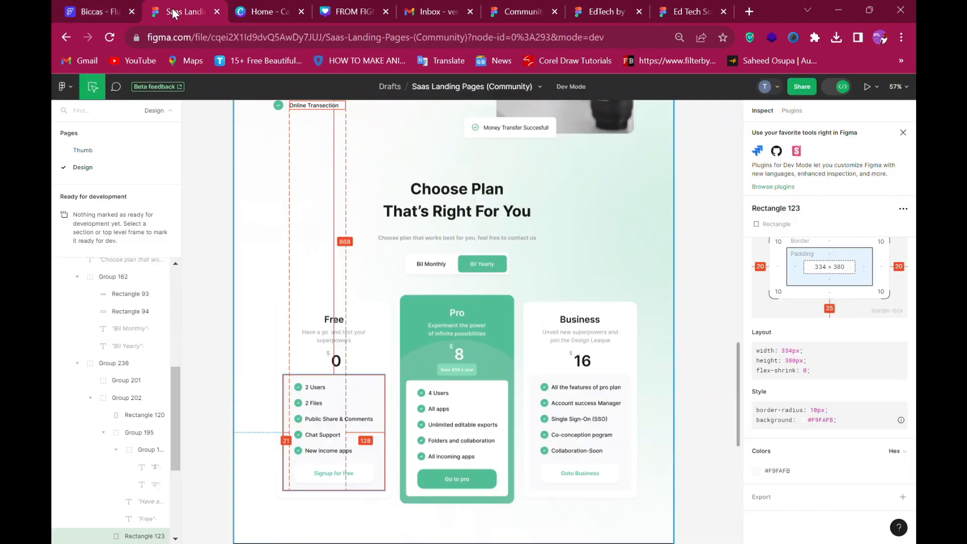
pyautogui.click(318, 397)
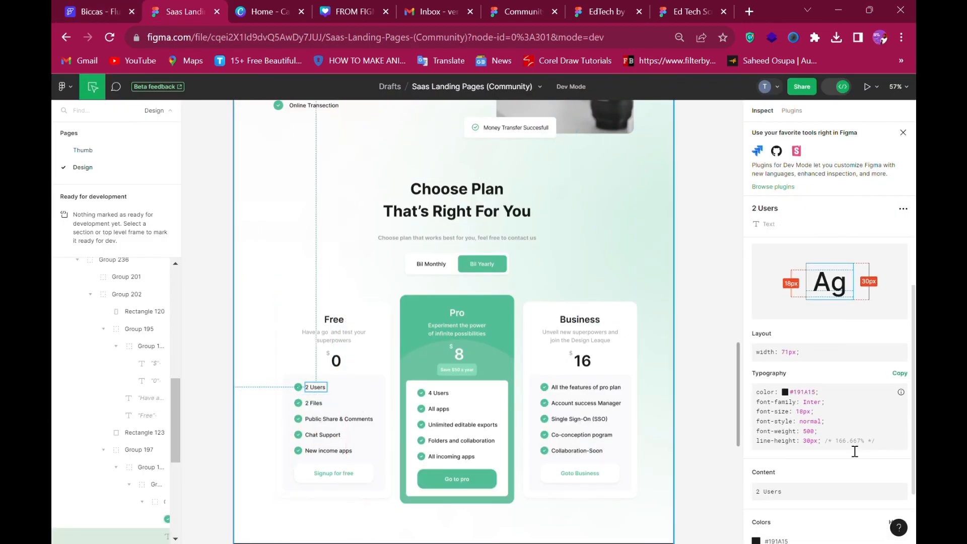
pyautogui.scroll(-2, 854, 452)
pyautogui.click(899, 418)
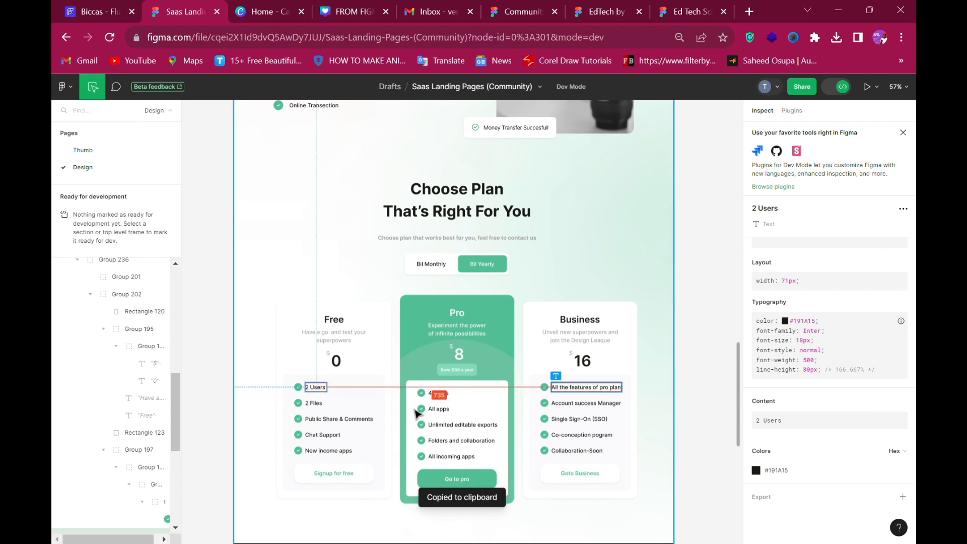
pyautogui.click(86, 13)
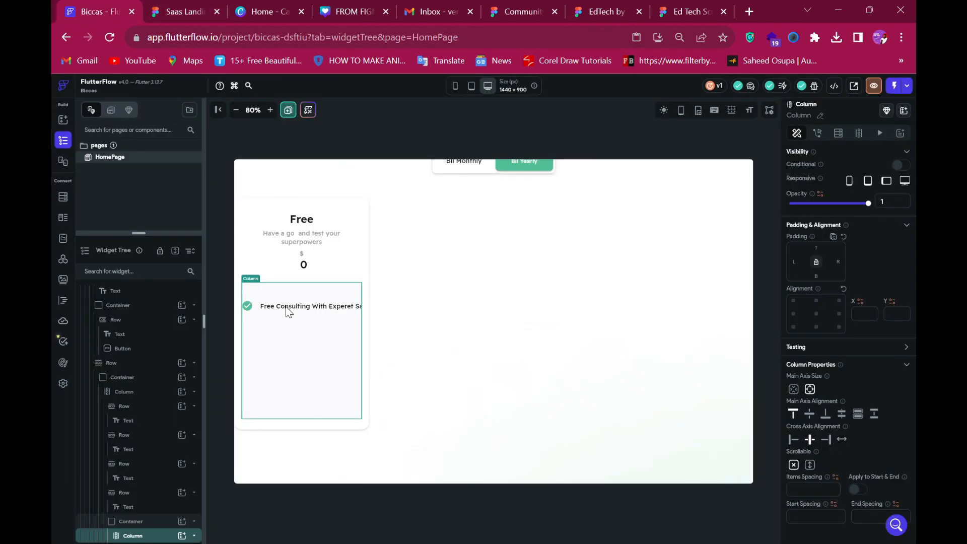
pyautogui.click(313, 305)
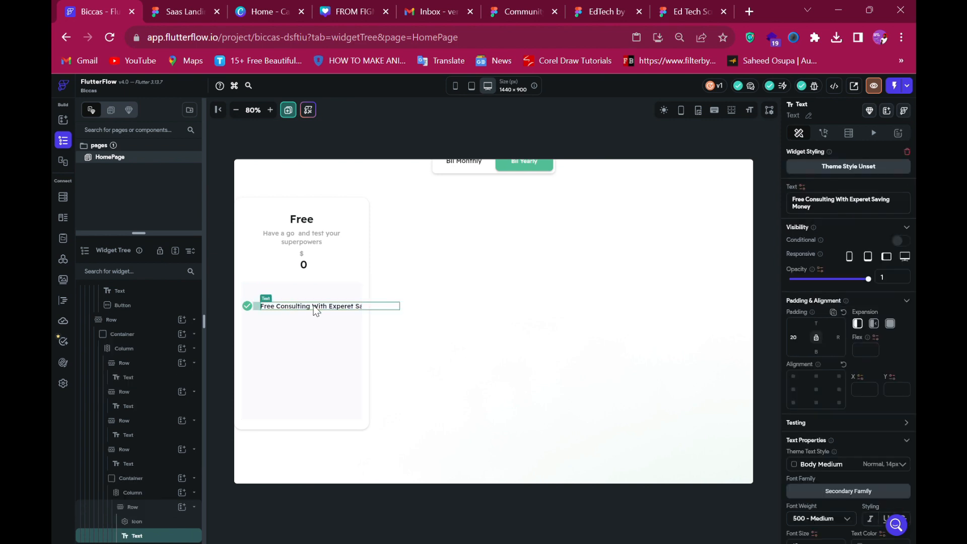
pyautogui.hotkey('ctrl', 'a')
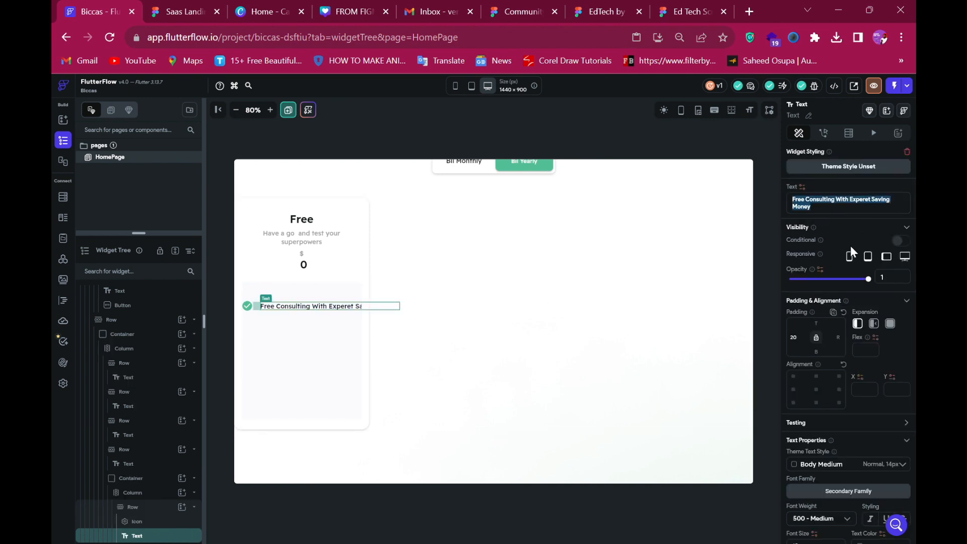
pyautogui.write('2 Users')
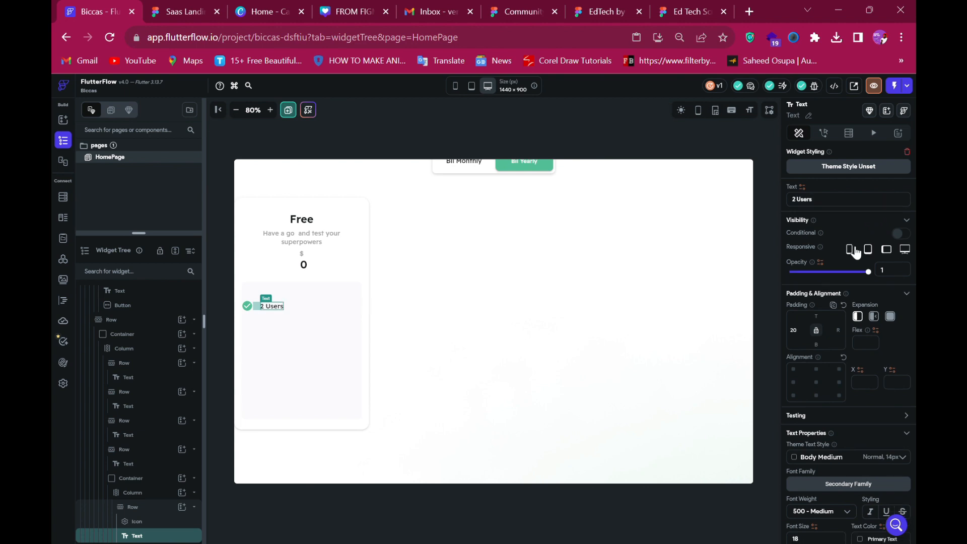
# Duplicate the "2 Users" Row, copy the second feature's text from Figma, and set the duplicate's text to "2 Files" in FlutterFlow.
pyautogui.click(301, 311)
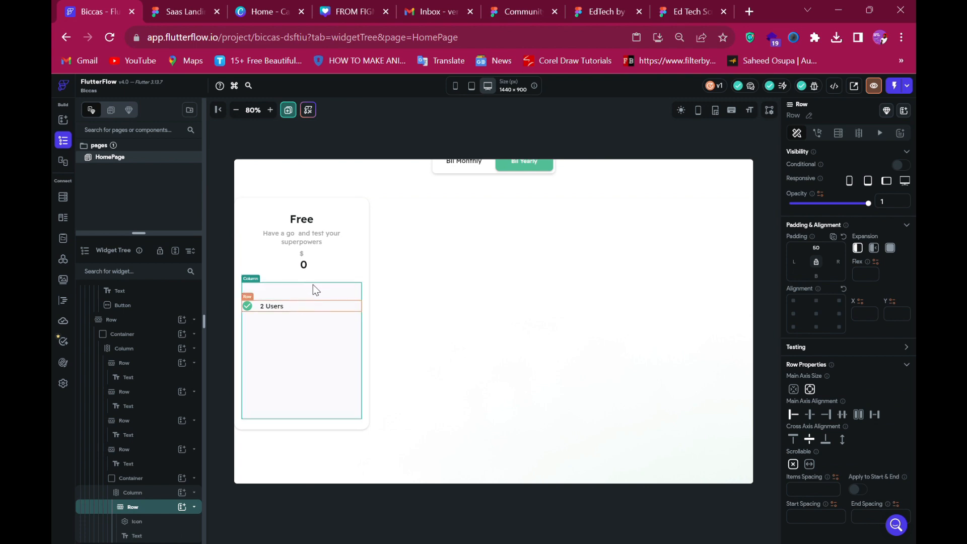
pyautogui.hotkey('ctrl', 'd')
pyautogui.click(180, 11)
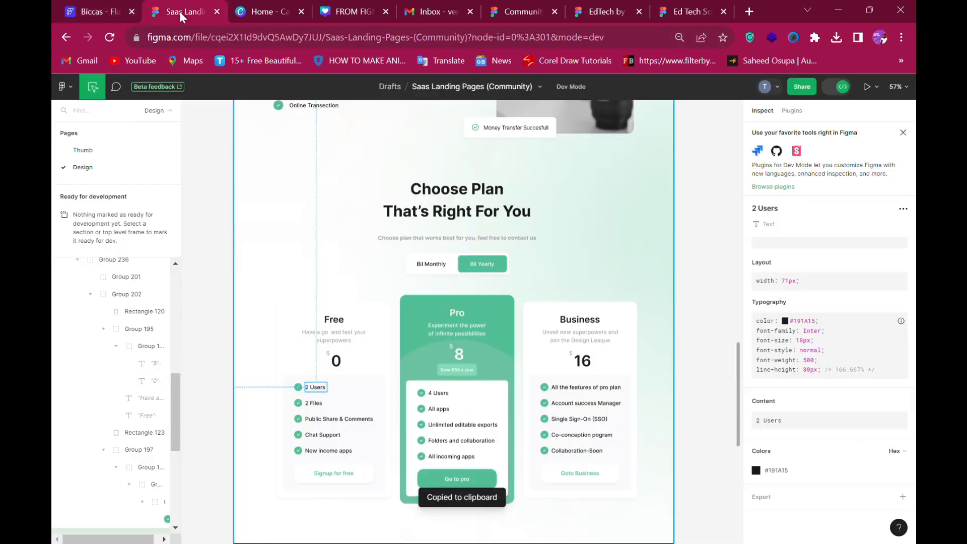
pyautogui.click(317, 405)
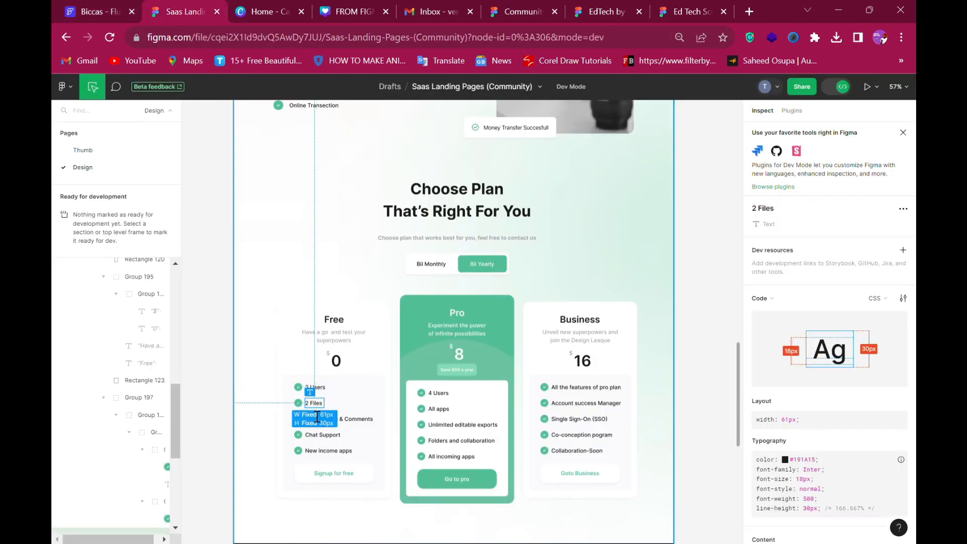
pyautogui.scroll(-3, 875, 436)
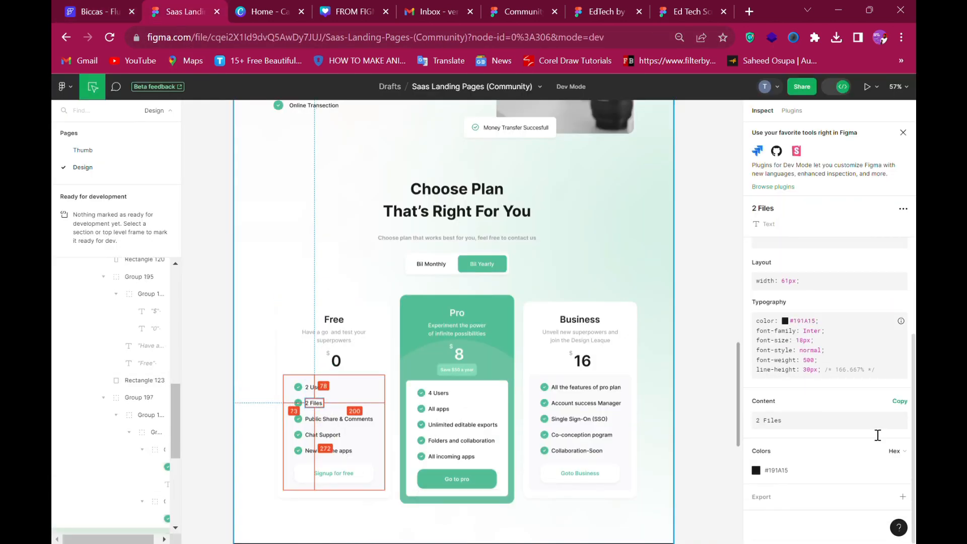
pyautogui.click(900, 401)
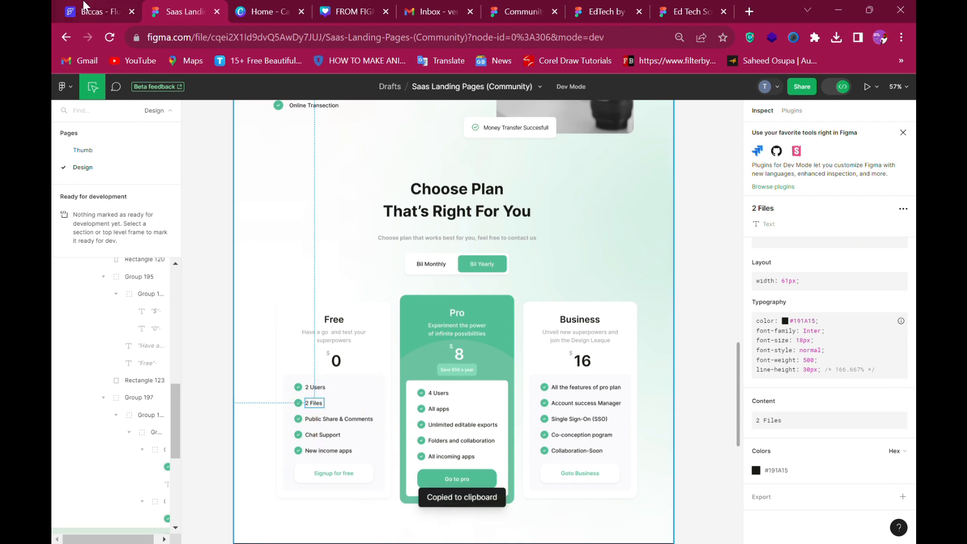
pyautogui.click(85, 7)
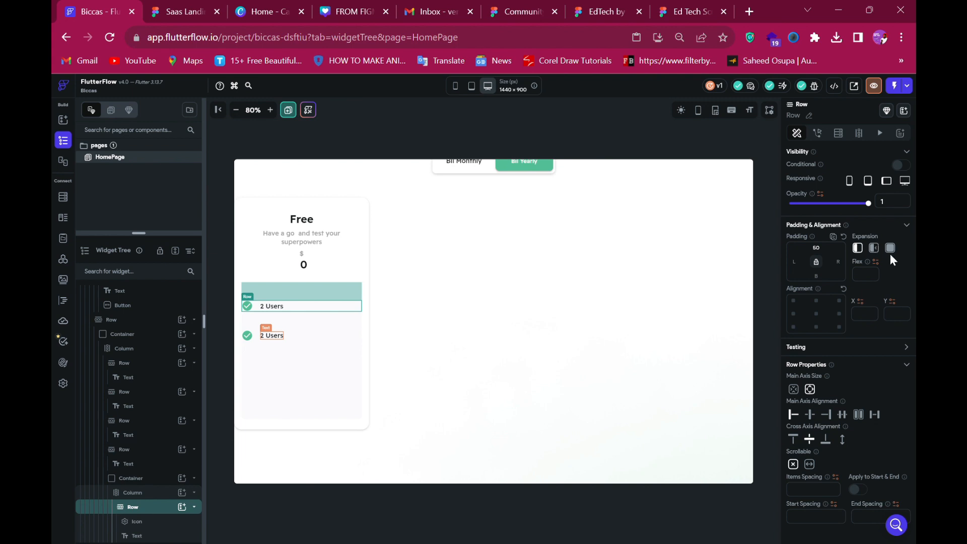
pyautogui.click(841, 199)
pyautogui.hotkey('ctrl', 'a')
pyautogui.write('2 Files')
# Set the top padding of the "2 Files" Row to 22.
pyautogui.click(320, 332)
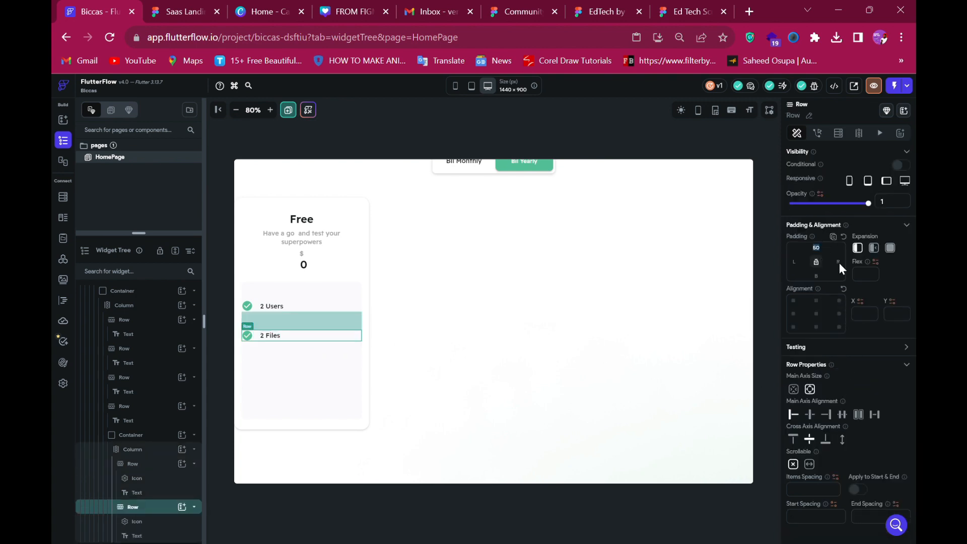
pyautogui.write('2')
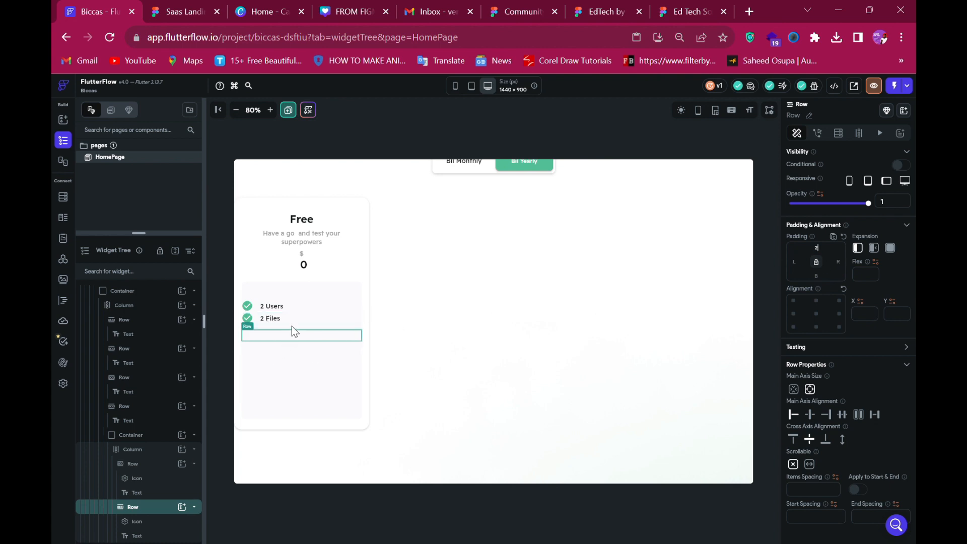
pyautogui.write('2')
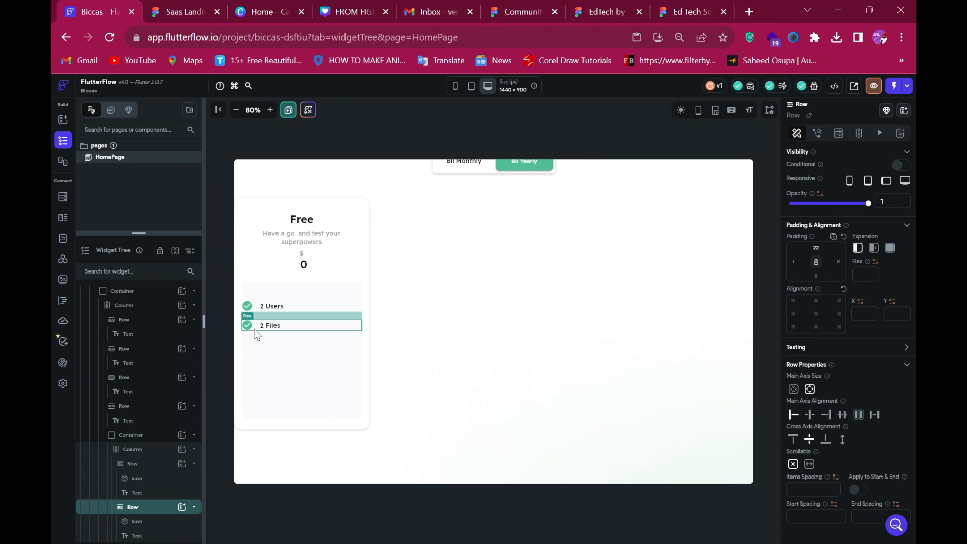
# Duplicate the "2 Files" Row twice, copy the third feature's text from Figma, and set the third Row's text to "Public Share & Comments" in FlutterFlow.
pyautogui.hotkey('ctrl', 'd')
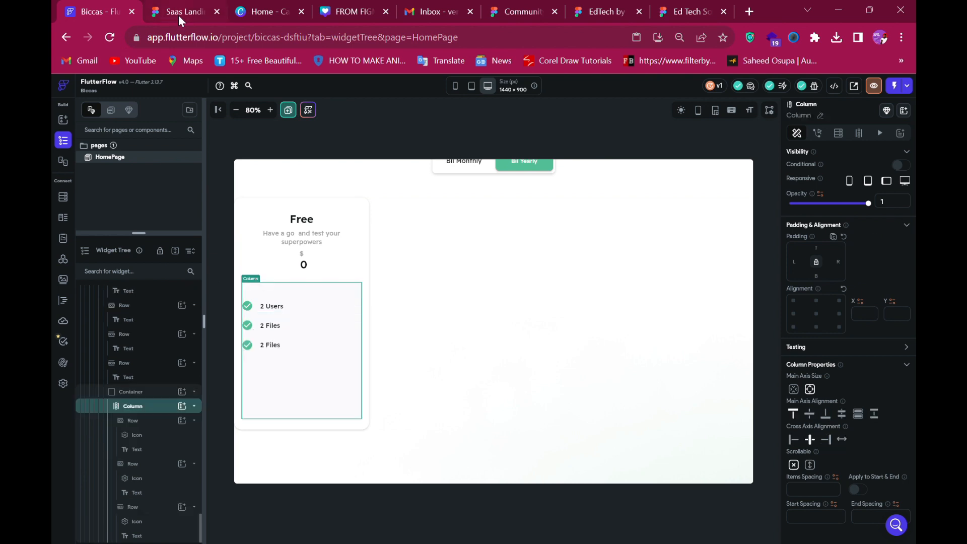
pyautogui.hotkey('ctrl', 'v')
pyautogui.click(178, 15)
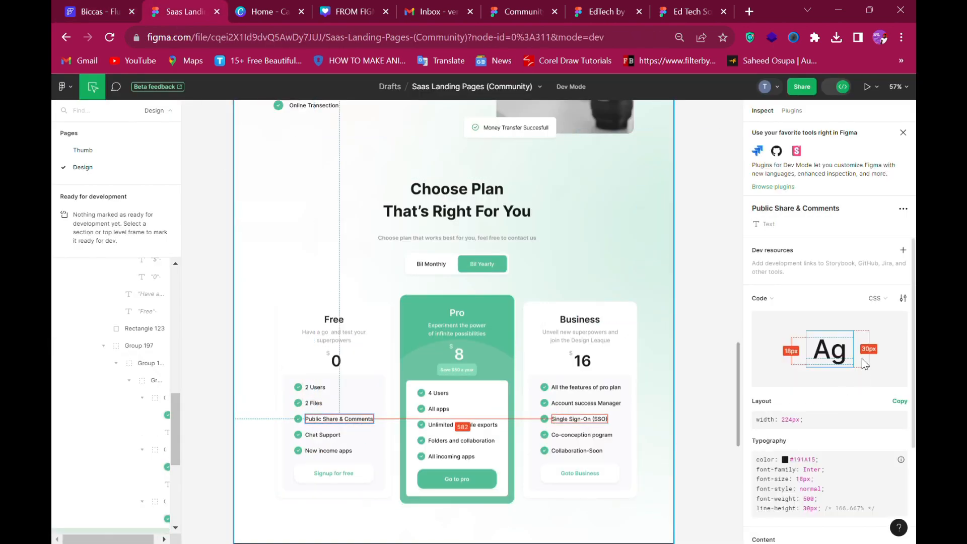
pyautogui.scroll(-3, 868, 350)
pyautogui.click(900, 403)
pyautogui.click(94, 11)
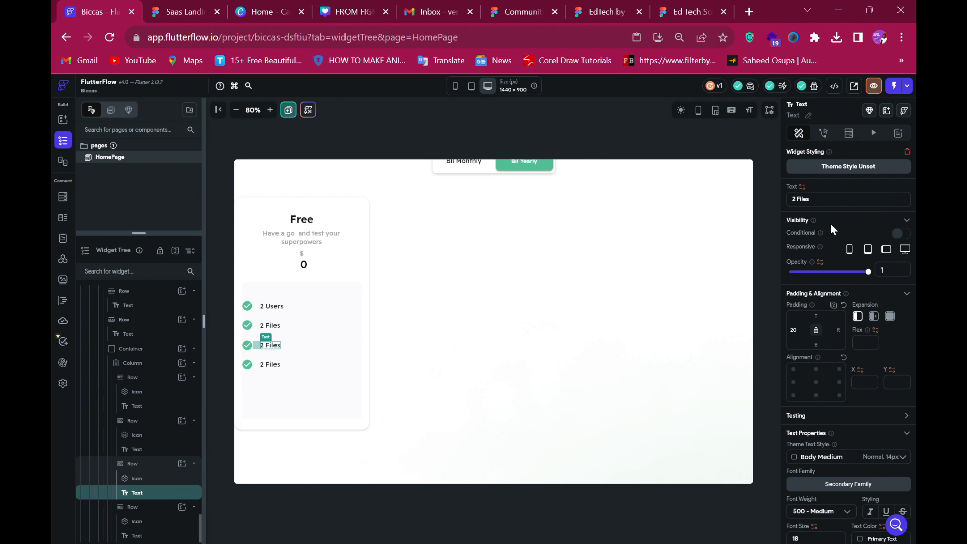
pyautogui.click(847, 203)
pyautogui.hotkey('ctrl', 'a')
# Copy the fourth feature's text from Figma and set the fourth Row's text to "Chat Support" in FlutterFlow.
pyautogui.click(173, 11)
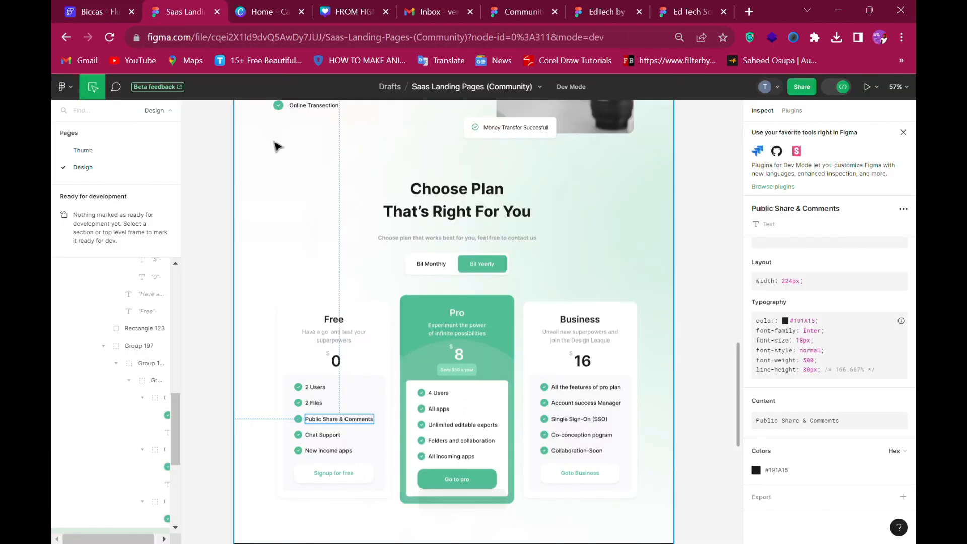
pyautogui.click(323, 435)
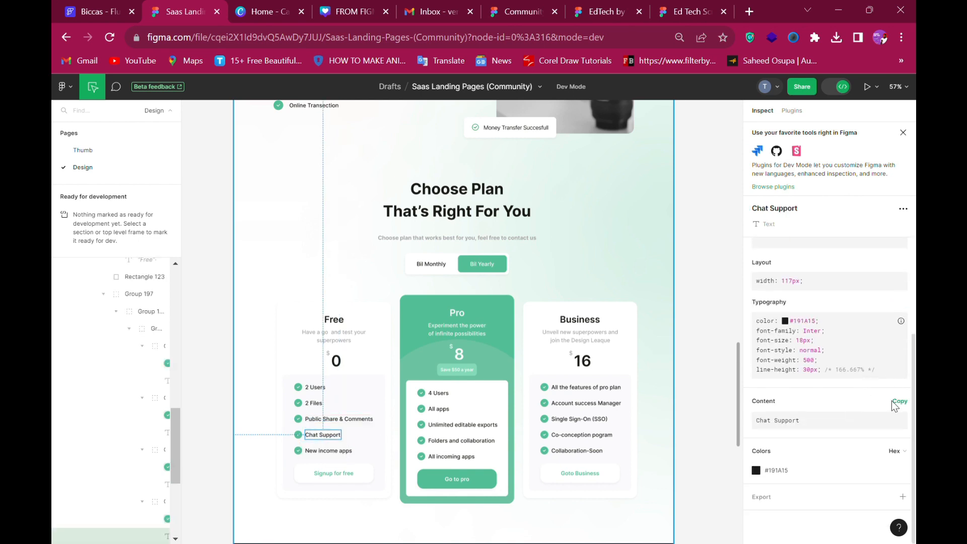
pyautogui.click(897, 419)
pyautogui.click(104, 16)
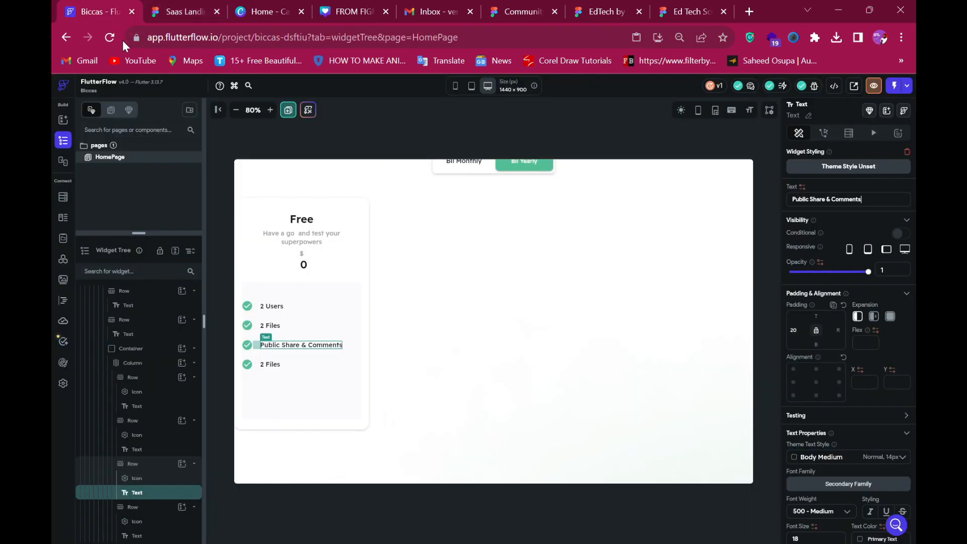
pyautogui.click(274, 366)
pyautogui.click(852, 211)
pyautogui.hotkey('ctrl', 'a')
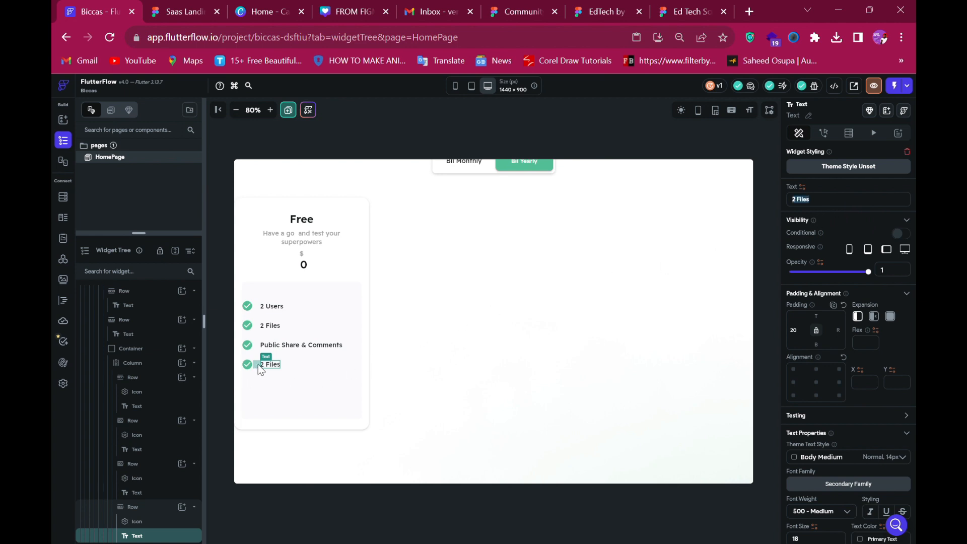
pyautogui.hotkey('ctrl', 'v')
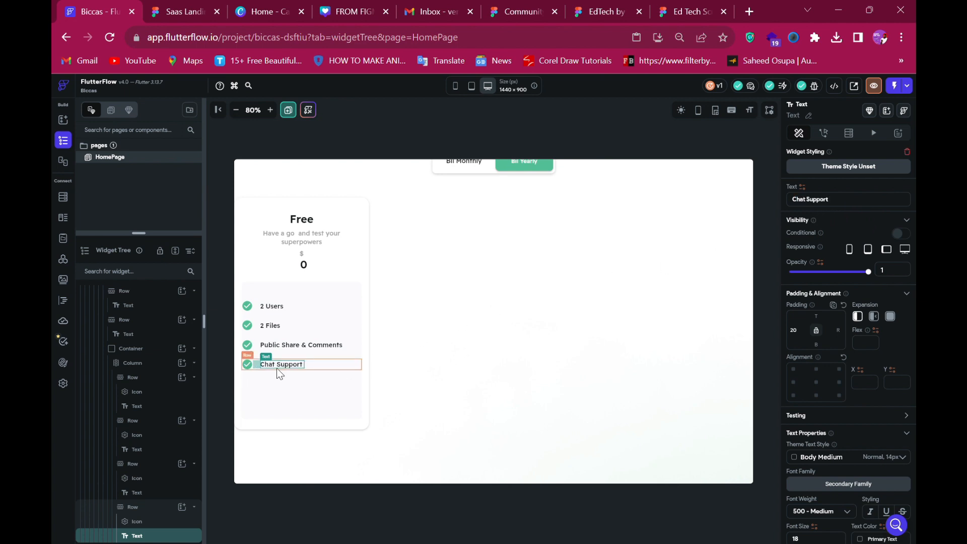
# Copy the Free card's last feature text, "New income apps", from Figma and return to FlutterFlow.
pyautogui.click(259, 379)
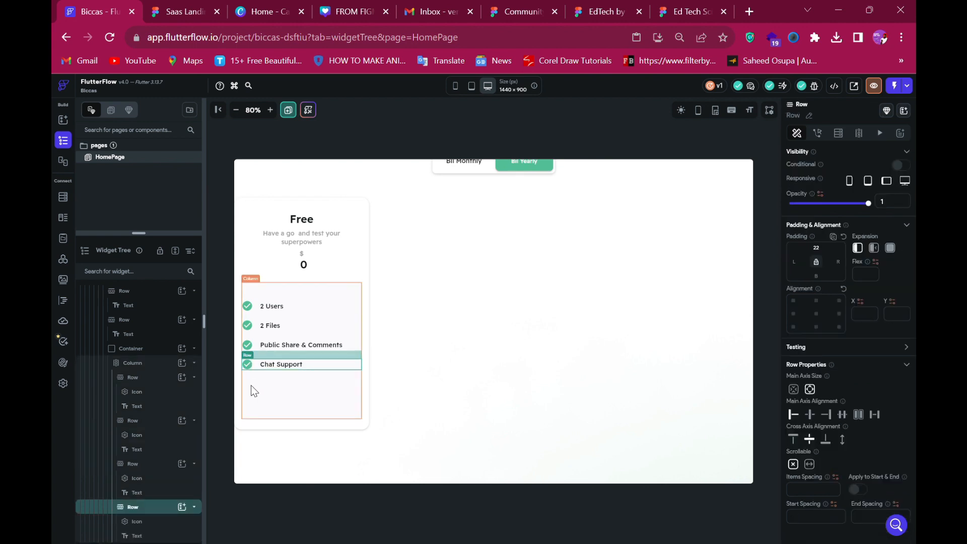
pyautogui.click(168, 11)
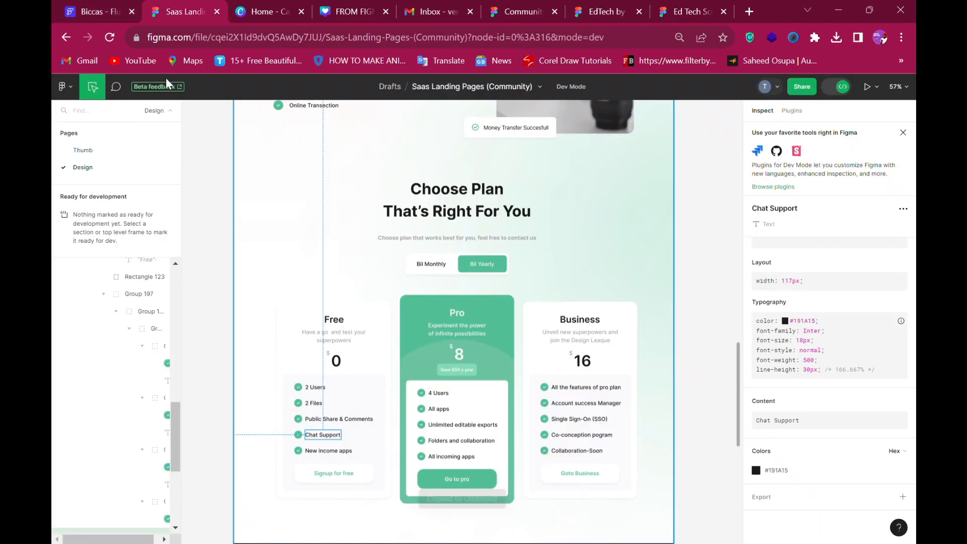
pyautogui.click(331, 453)
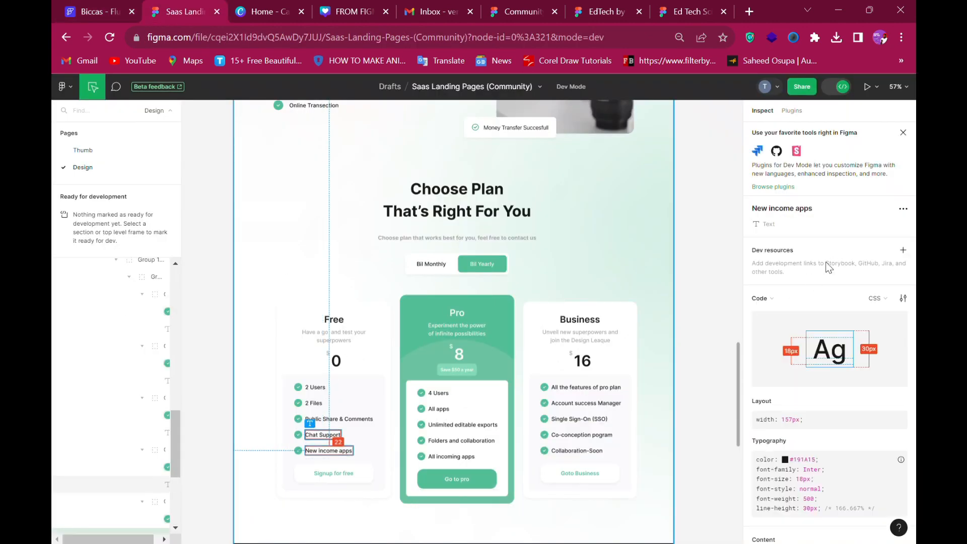
pyautogui.click(900, 403)
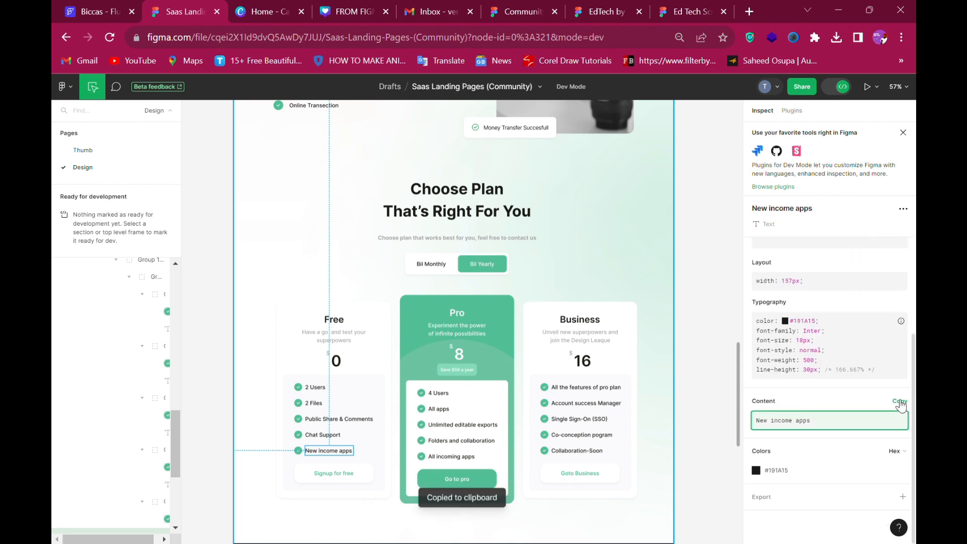
pyautogui.click(75, 11)
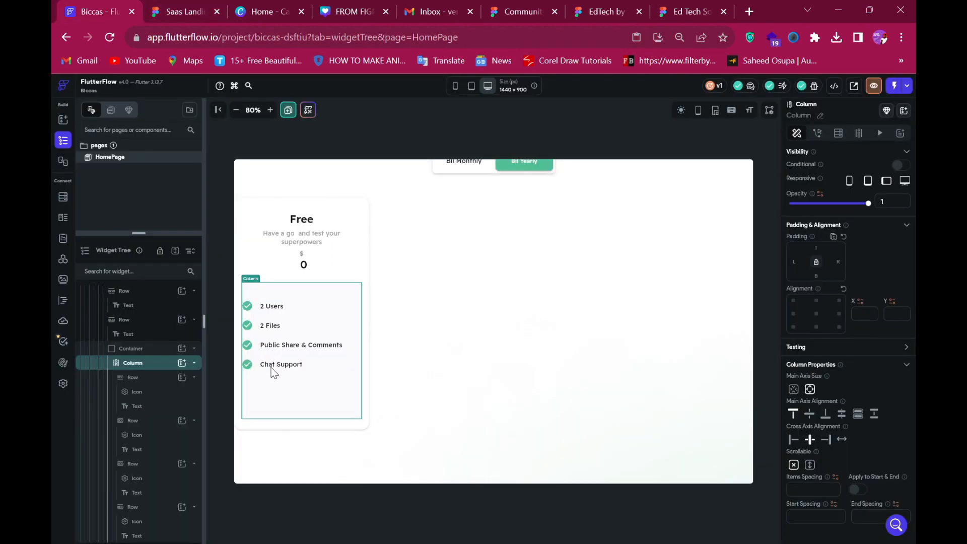
# Duplicate the "Chat Support" Row and set the duplicate's text to "New income apps".
pyautogui.click(271, 368)
pyautogui.hotkey('ctrl', 'd')
pyautogui.hotkey('ctrl', 'v')
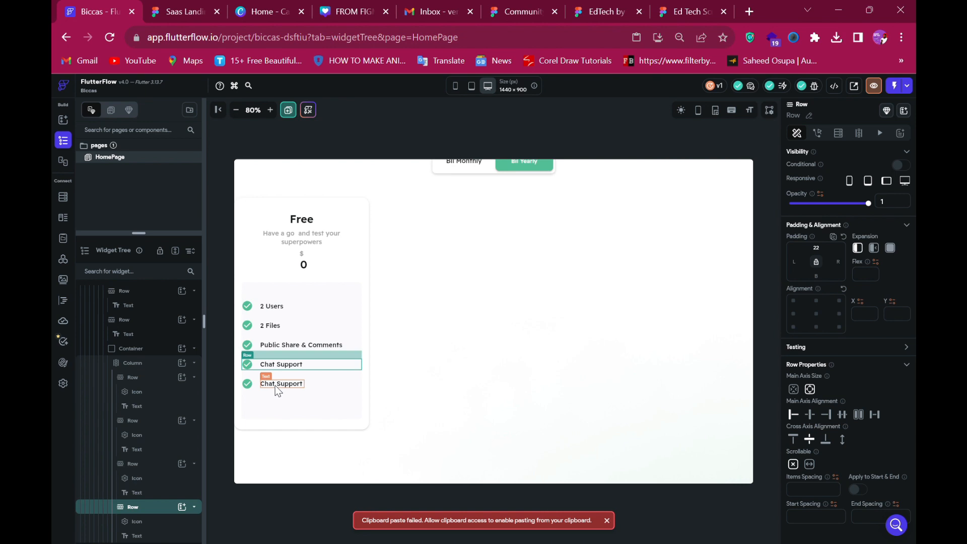
pyautogui.click(275, 386)
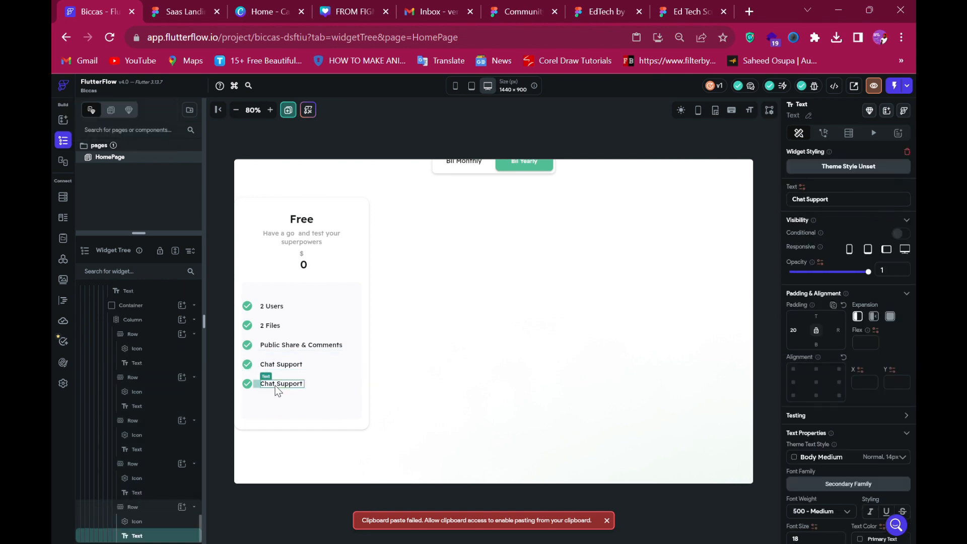
pyautogui.click(845, 201)
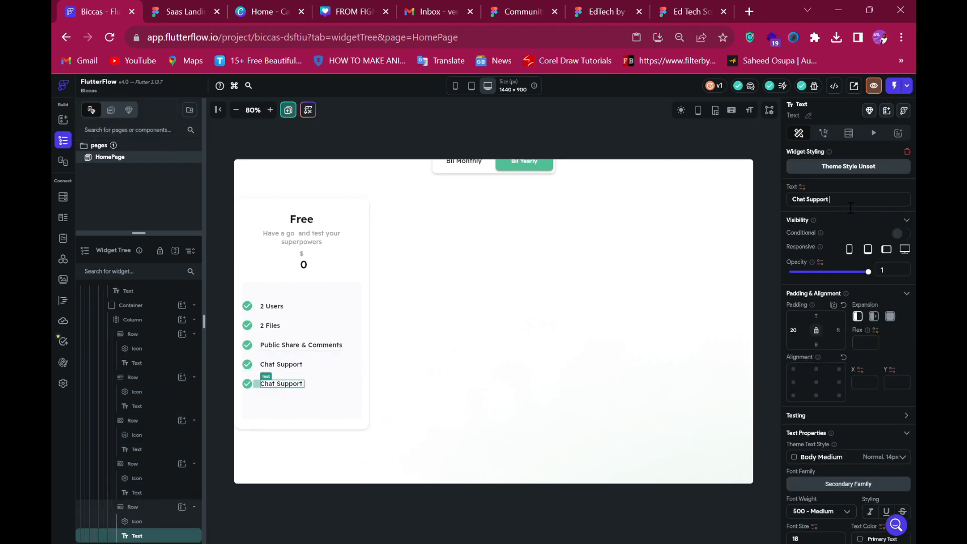
pyautogui.hotkey('ctrl', 'a')
pyautogui.hotkey('ctrl', 'v')
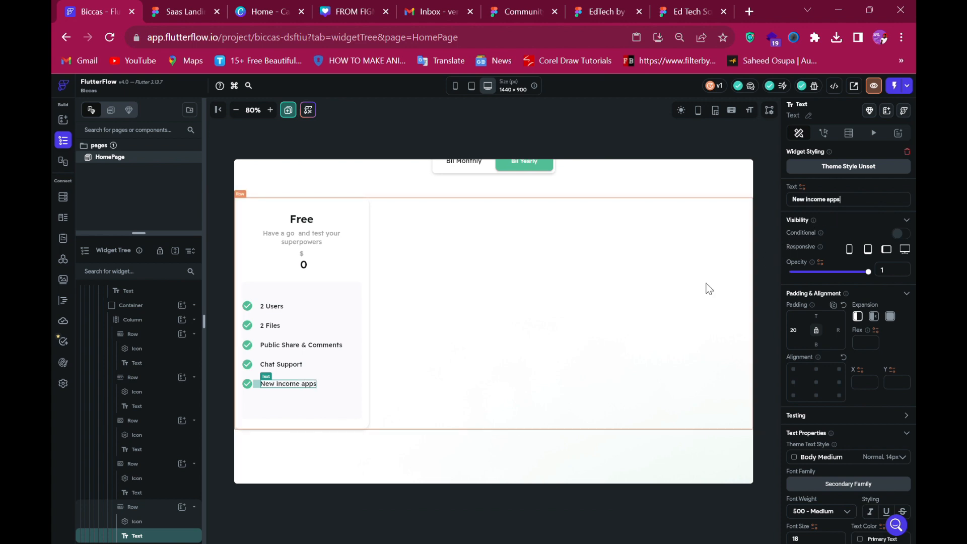
# Add a Button to the Free card's feature Column in FlutterFlow and check the size of the signup button's rectangle in Figma.
pyautogui.click(286, 402)
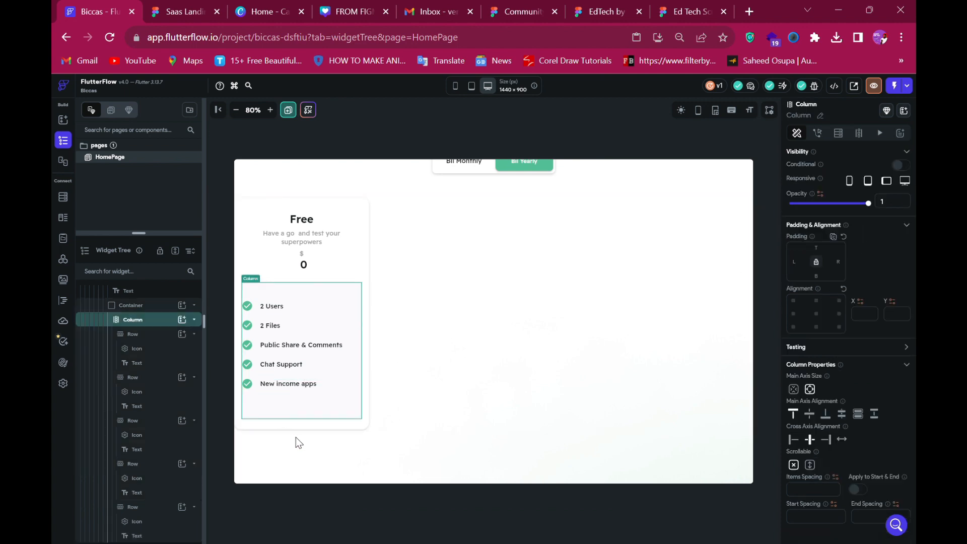
pyautogui.click(183, 320)
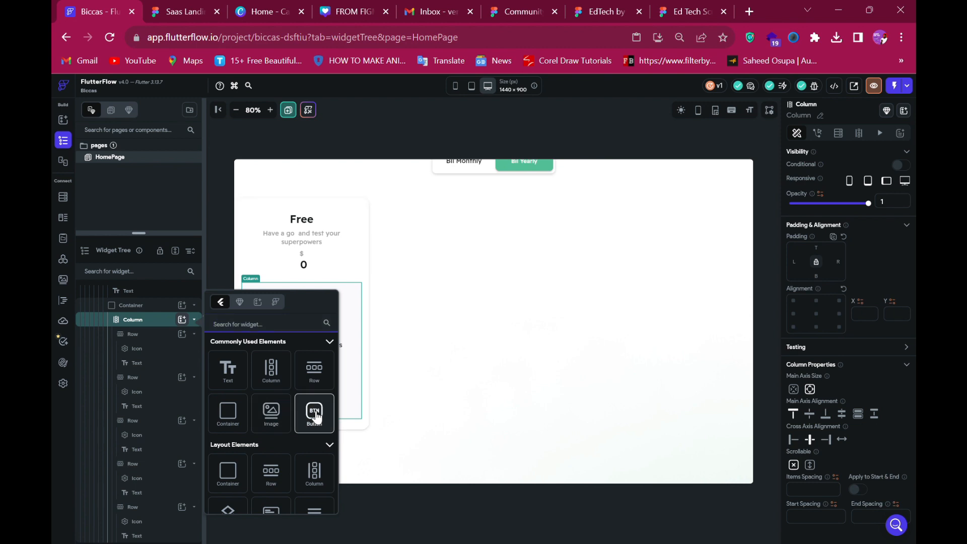
pyautogui.click(179, 11)
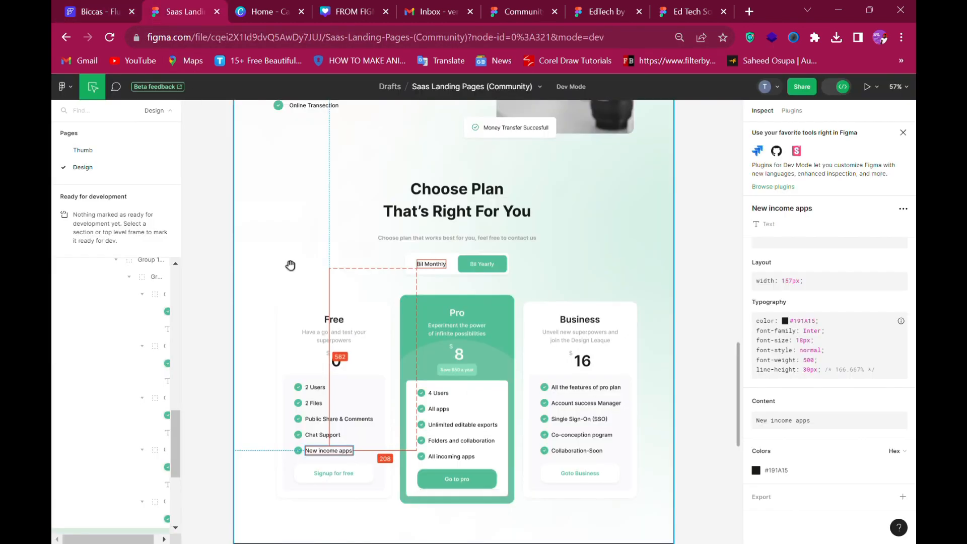
pyautogui.click(373, 485)
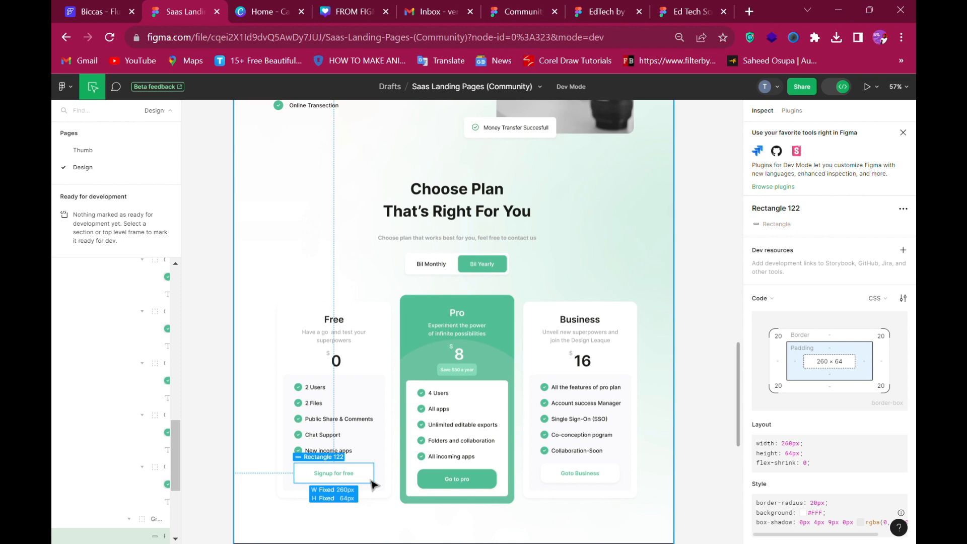
pyautogui.click(66, 11)
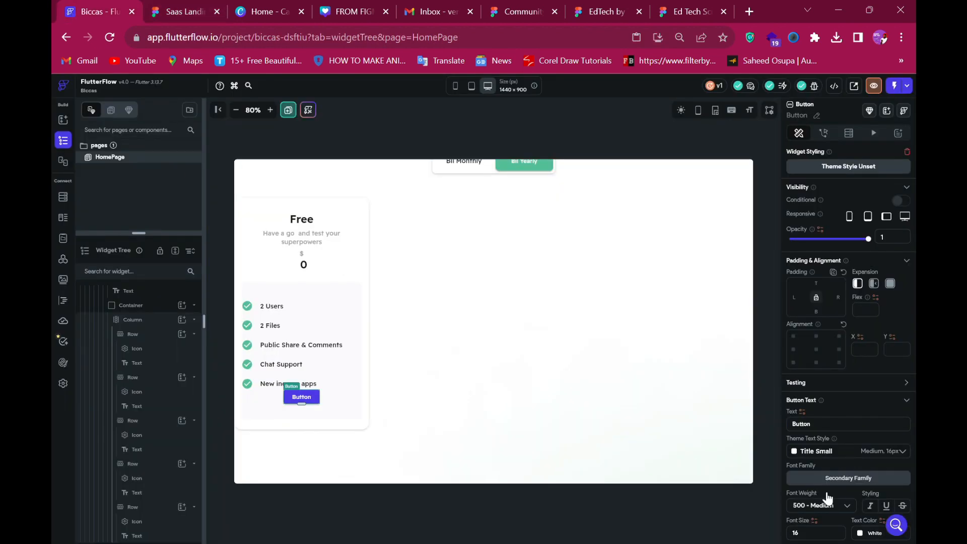
# Set the new Button's width to 260 px and its height to 64 px.
pyautogui.scroll(-4, 826, 489)
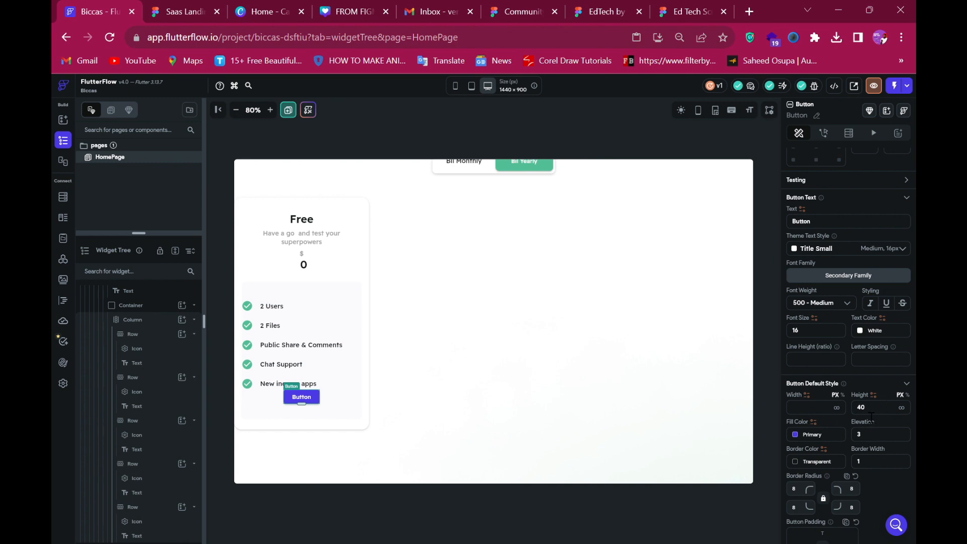
pyautogui.write('2')
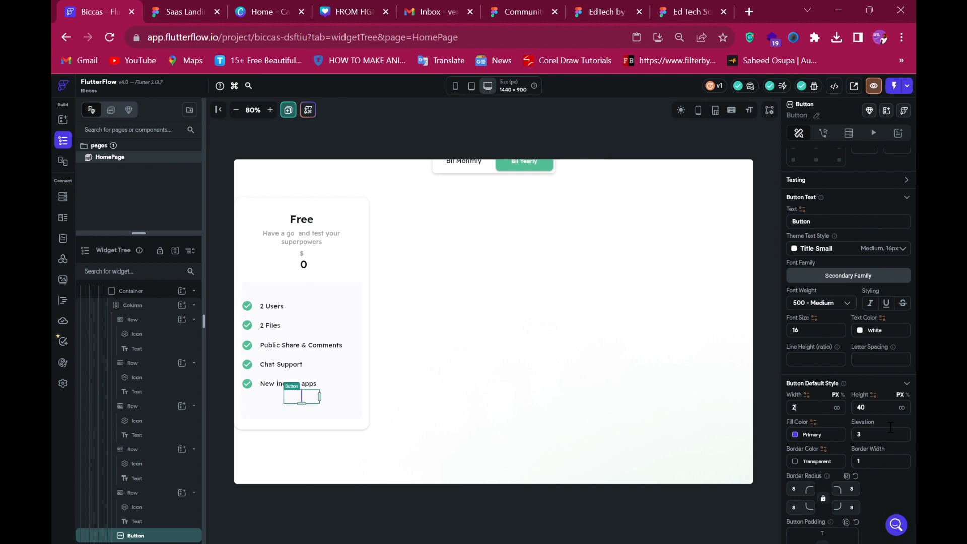
pyautogui.write('60')
pyautogui.press('Tab')
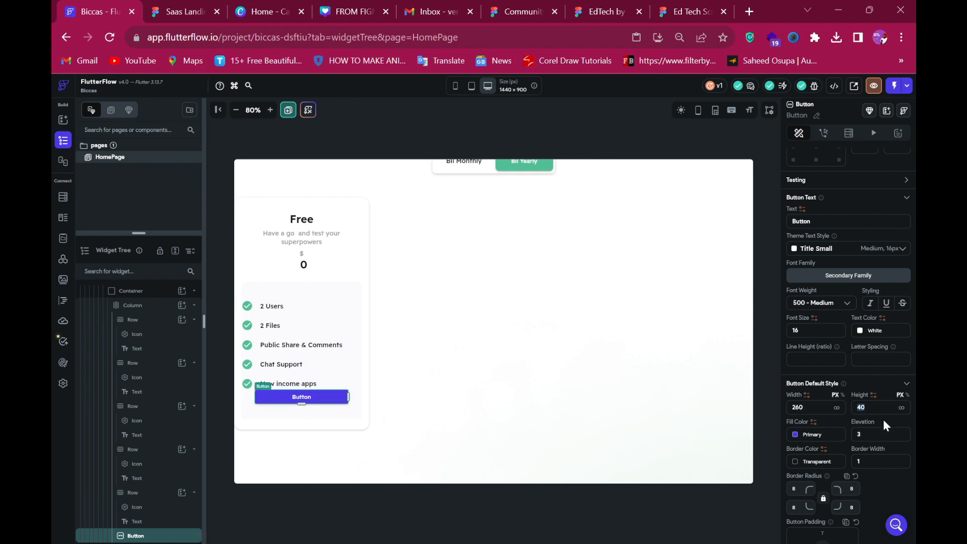
# Copy the Free card's button label from Figma and set the FlutterFlow Button's text to "Signup for free".
pyautogui.click(186, 11)
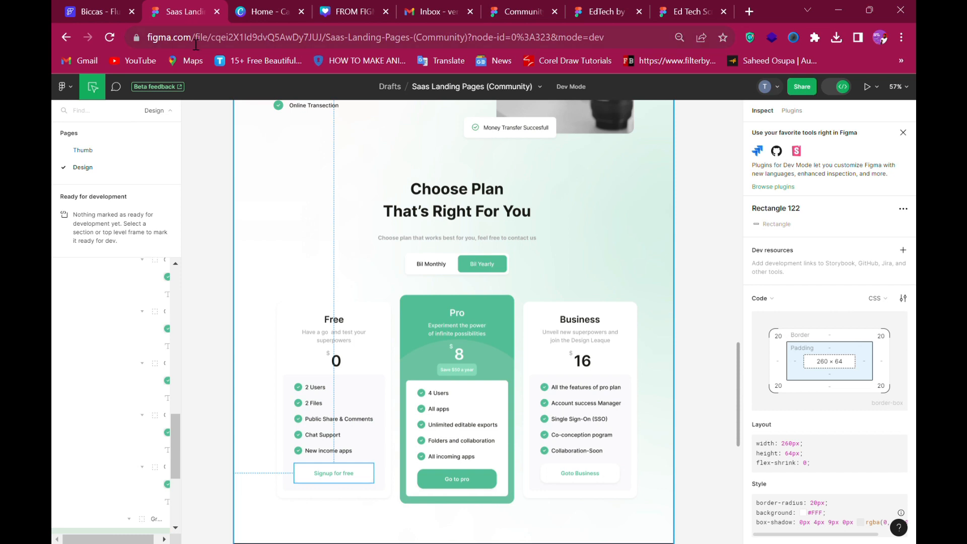
pyautogui.click(351, 475)
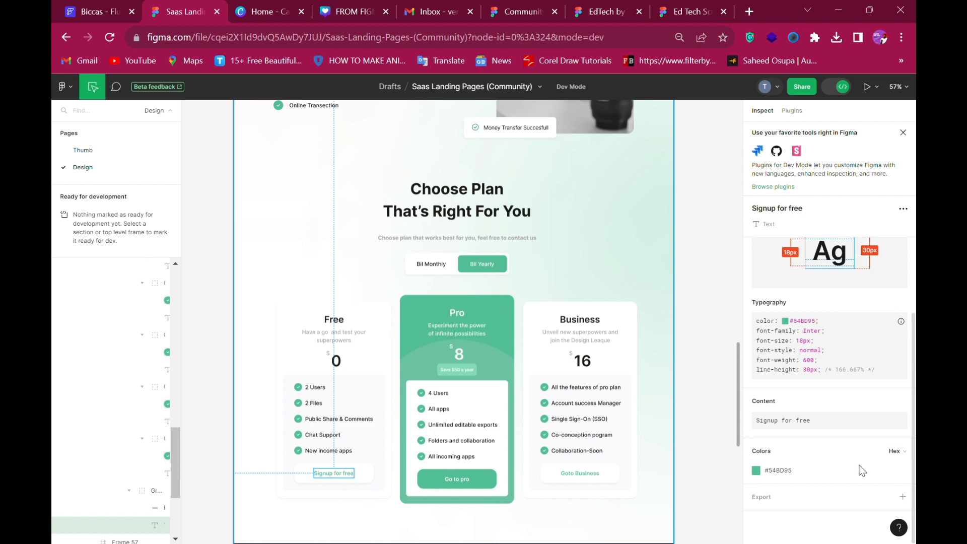
pyautogui.click(900, 401)
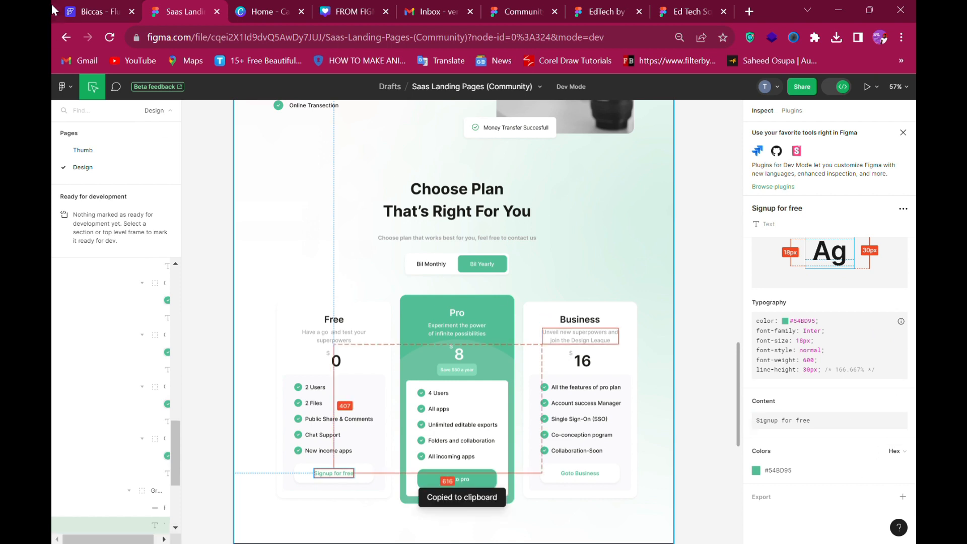
pyautogui.click(89, 14)
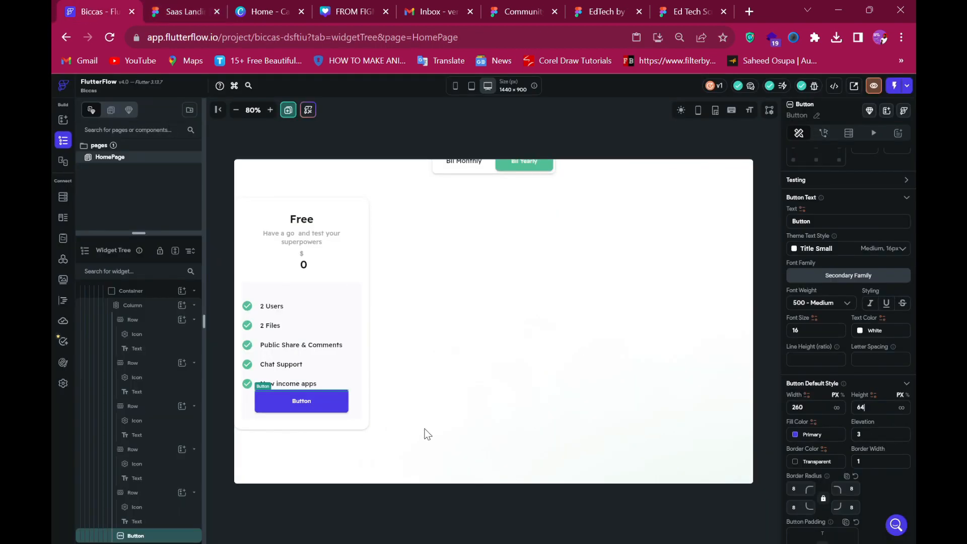
pyautogui.doubleClick(832, 227)
pyautogui.hotkey('ctrl', 'v')
# Set the "Signup for free" Button's text color to the recent green #54BD95.
pyautogui.click(861, 331)
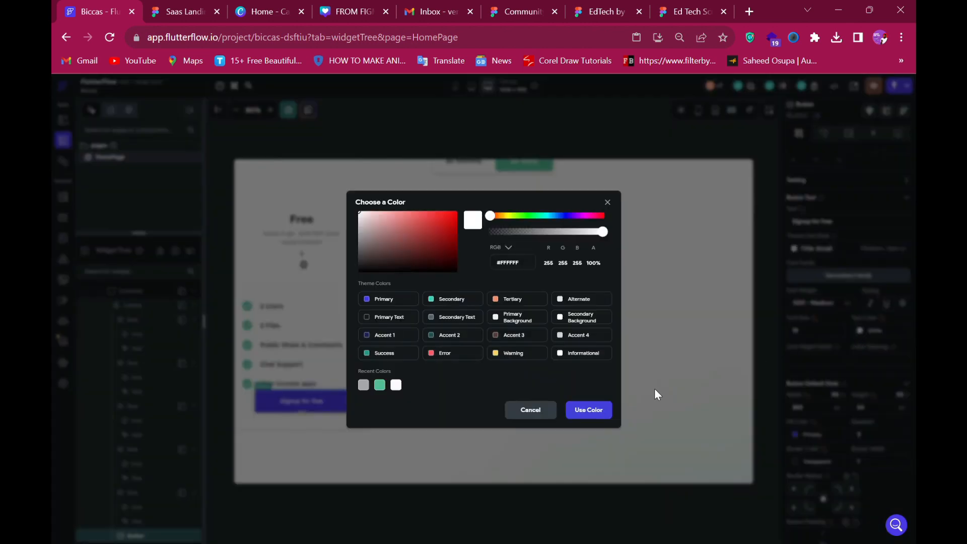
pyautogui.click(379, 386)
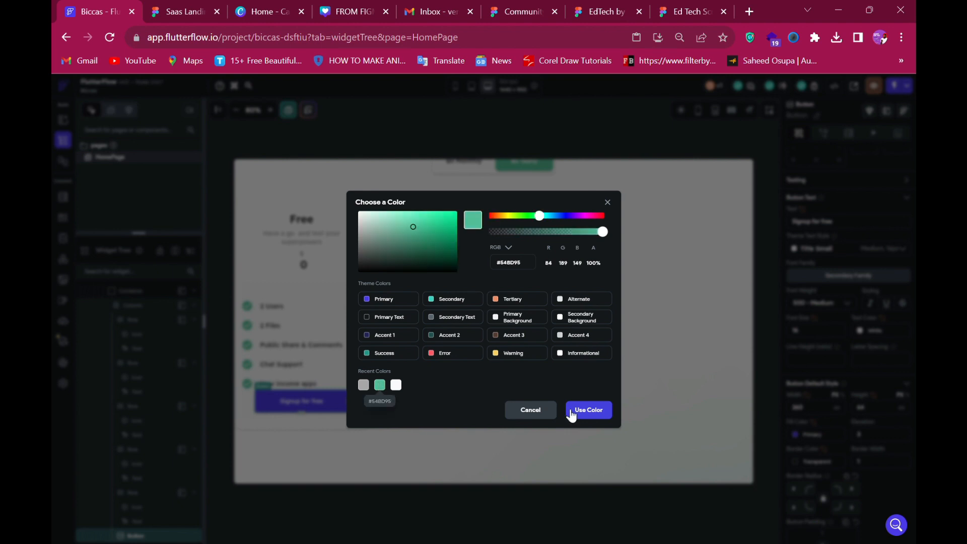
pyautogui.click(591, 410)
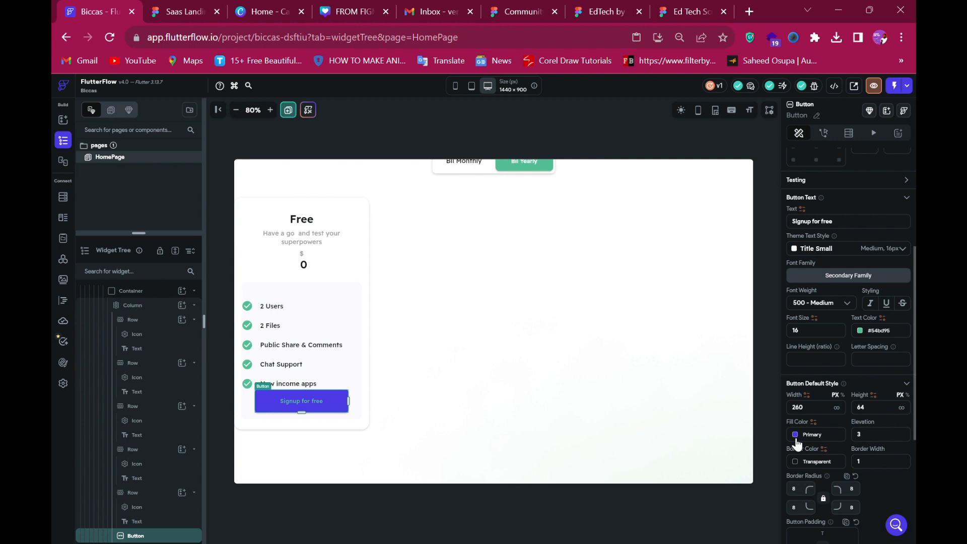
# Set the "Signup for free" Button's fill color to the recent white #FFFFFF, keeping it as a color value.
pyautogui.click(795, 436)
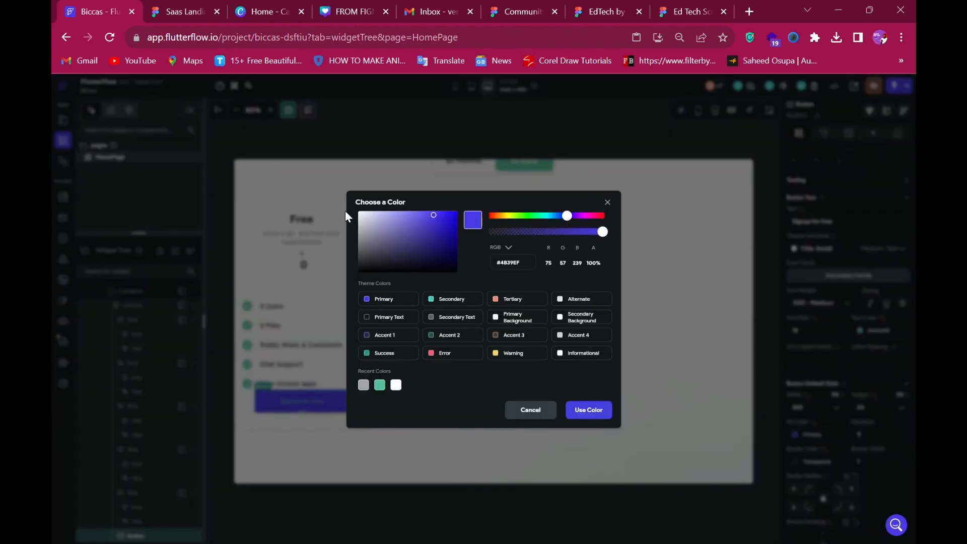
pyautogui.moveTo(346, 210); pyautogui.dragTo(344, 210)
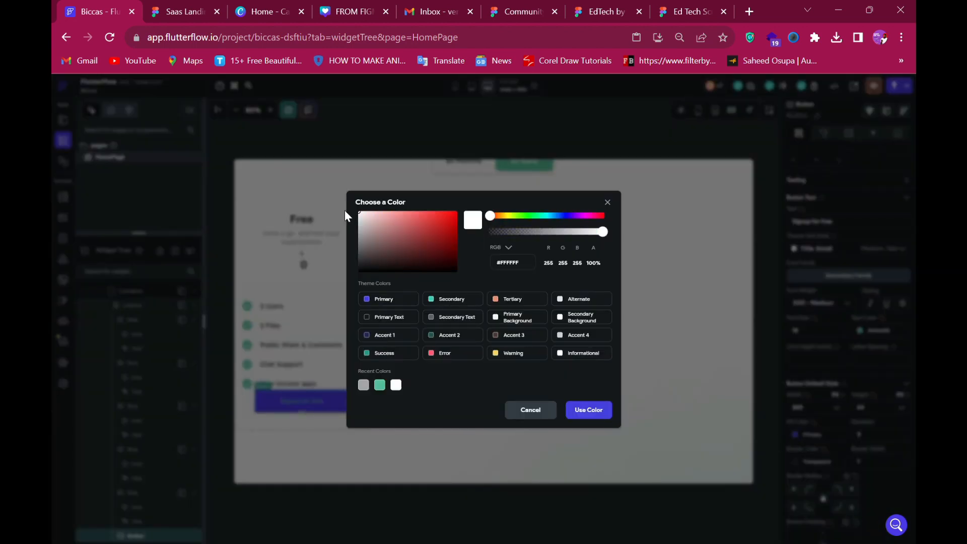
pyautogui.click(590, 416)
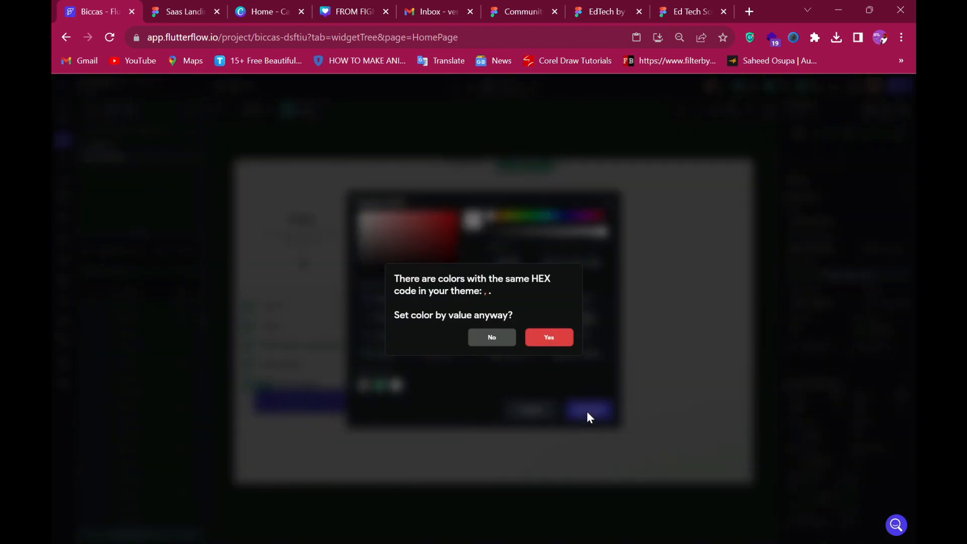
pyautogui.click(550, 338)
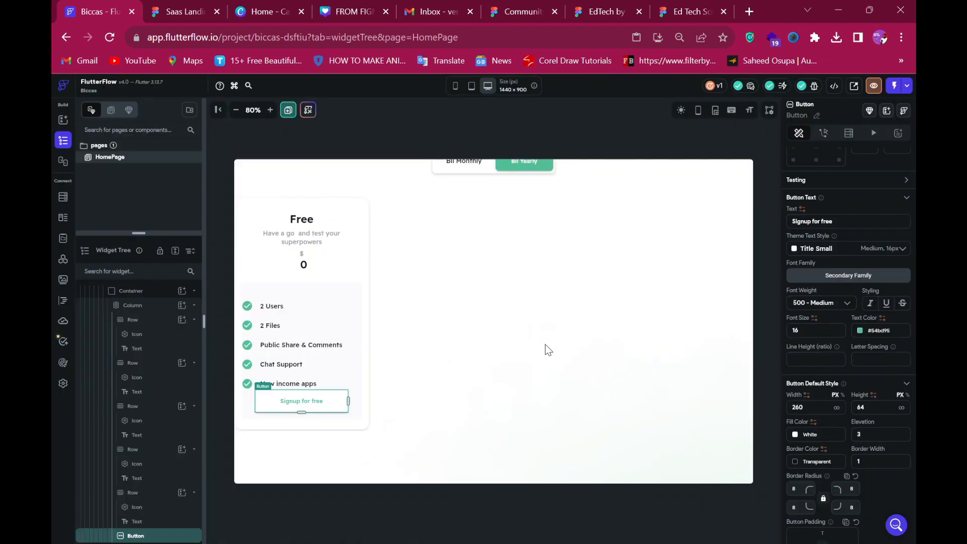
# Check the signup rectangle's corner radius in Figma and set the FlutterFlow Button's border radius to 20 on all corners.
pyautogui.click(186, 12)
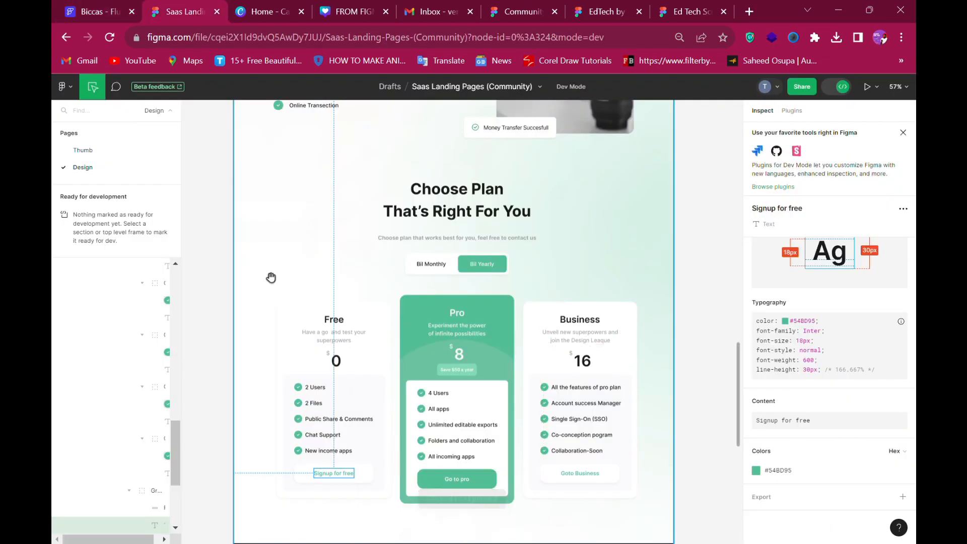
pyautogui.click(375, 473)
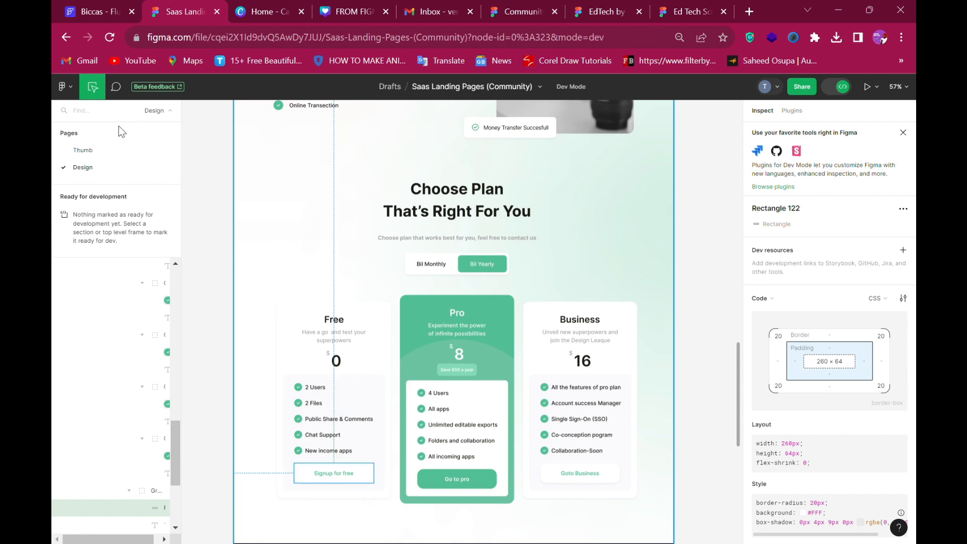
pyautogui.click(97, 11)
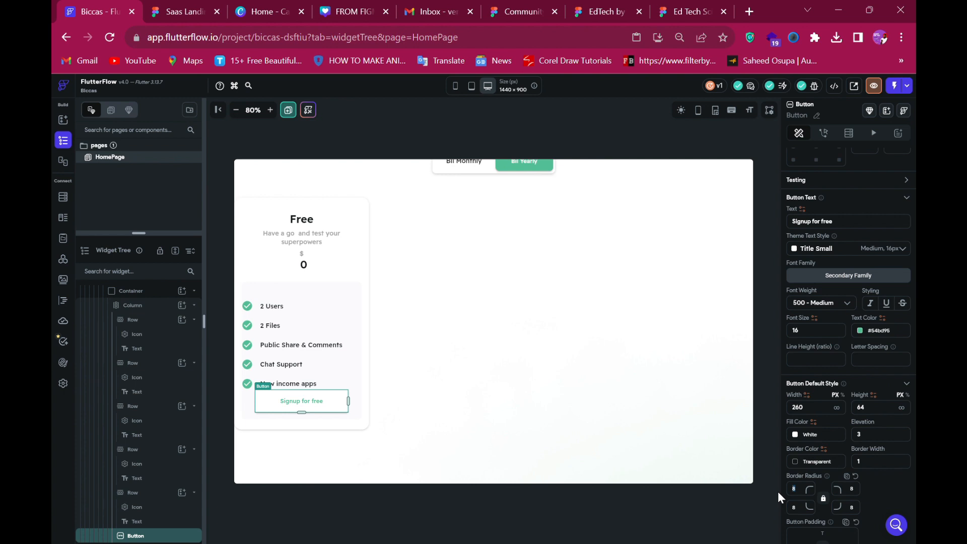
pyautogui.write('20')
pyautogui.scroll(-4, 844, 463)
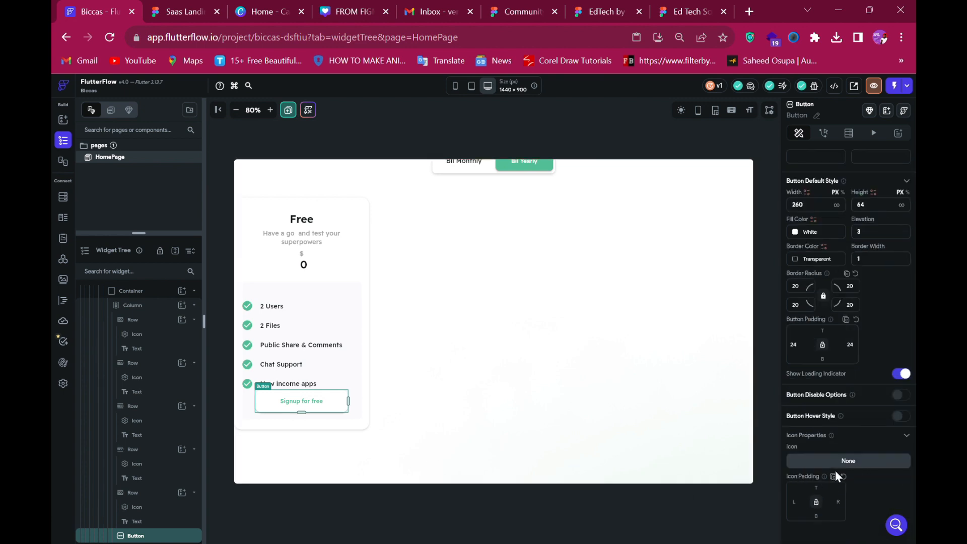
pyautogui.scroll(1, 836, 476)
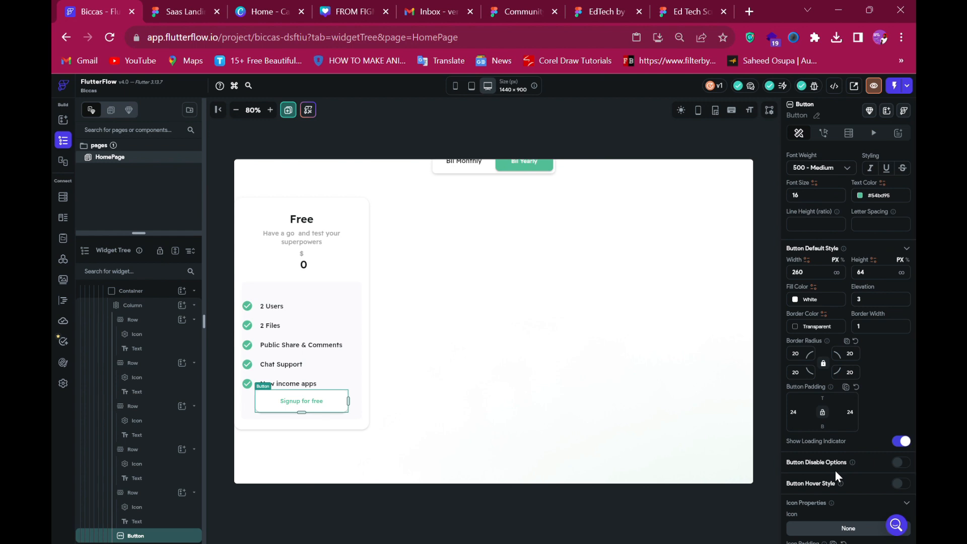
pyautogui.scroll(6, 839, 477)
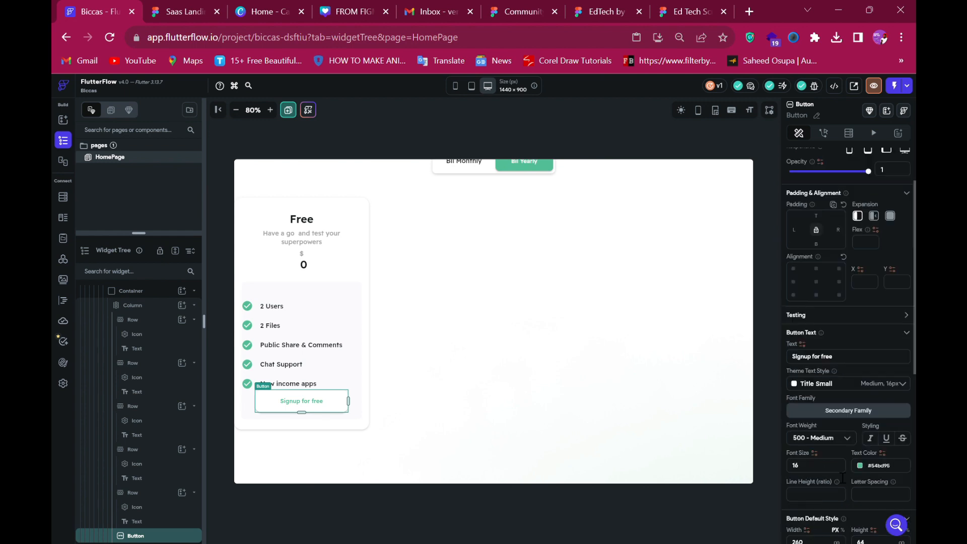
pyautogui.click(317, 453)
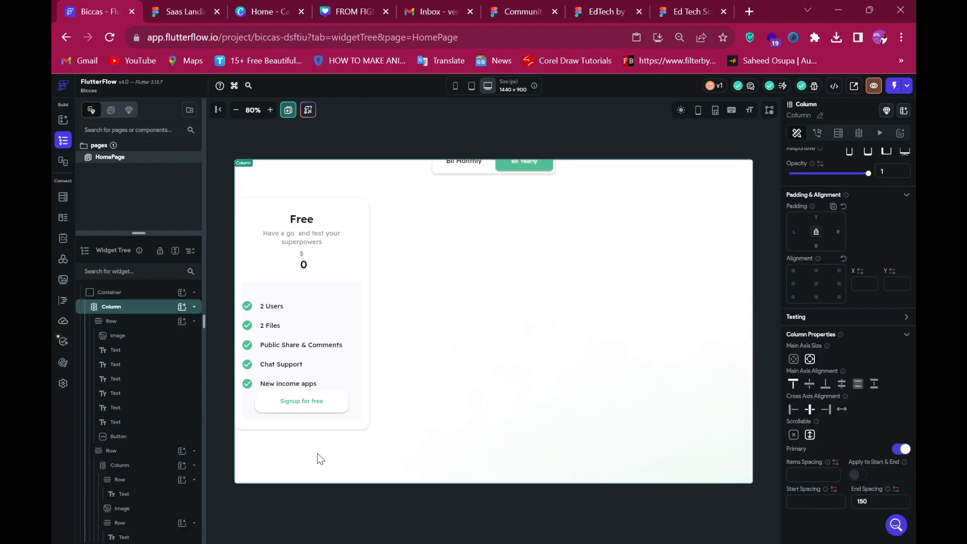
# Measure the gap above the signup button in Figma and set the FlutterFlow Button's top padding to 27.
pyautogui.click(169, 12)
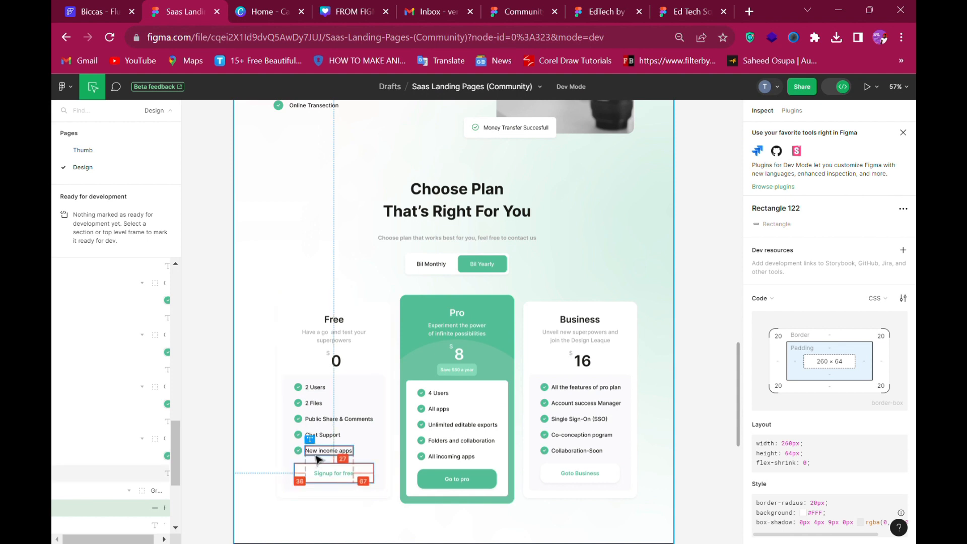
pyautogui.click(71, 12)
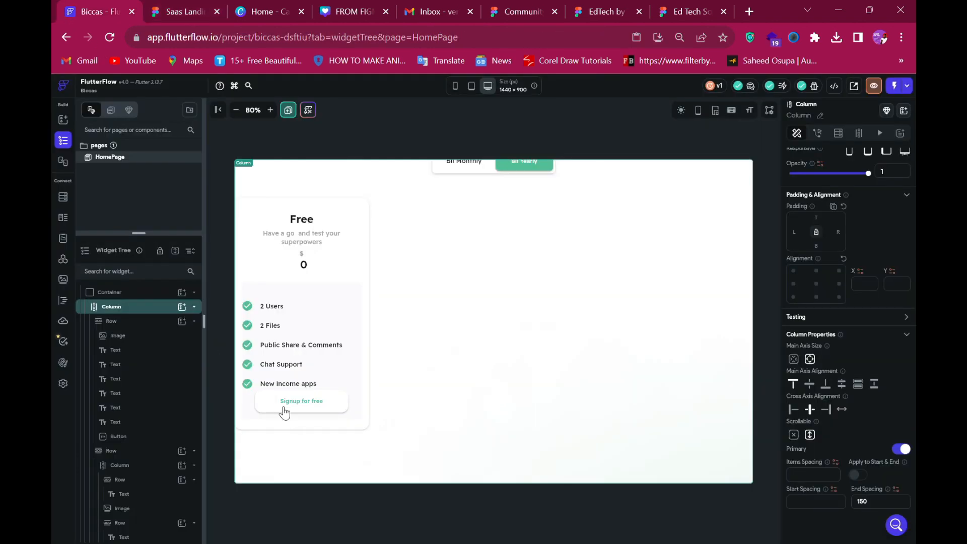
pyautogui.click(267, 401)
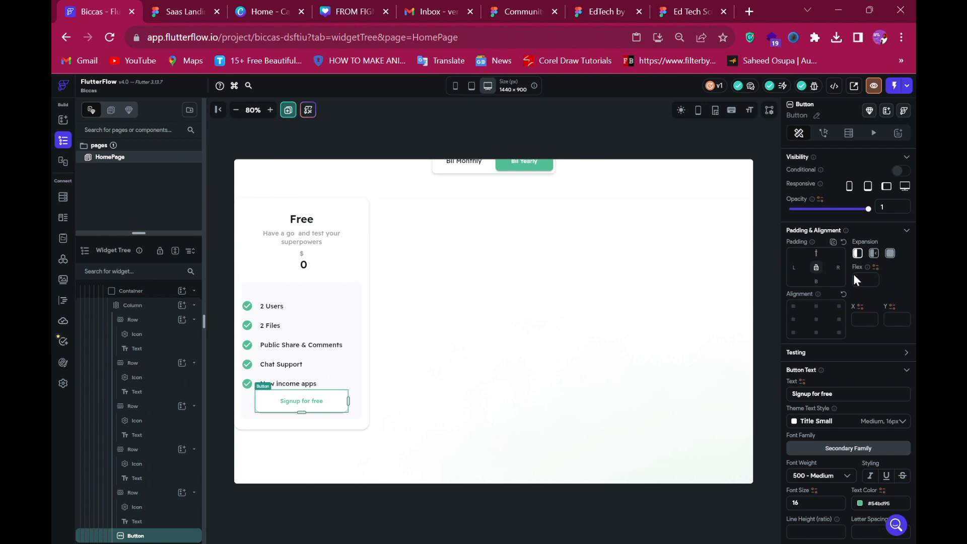
pyautogui.write('27')
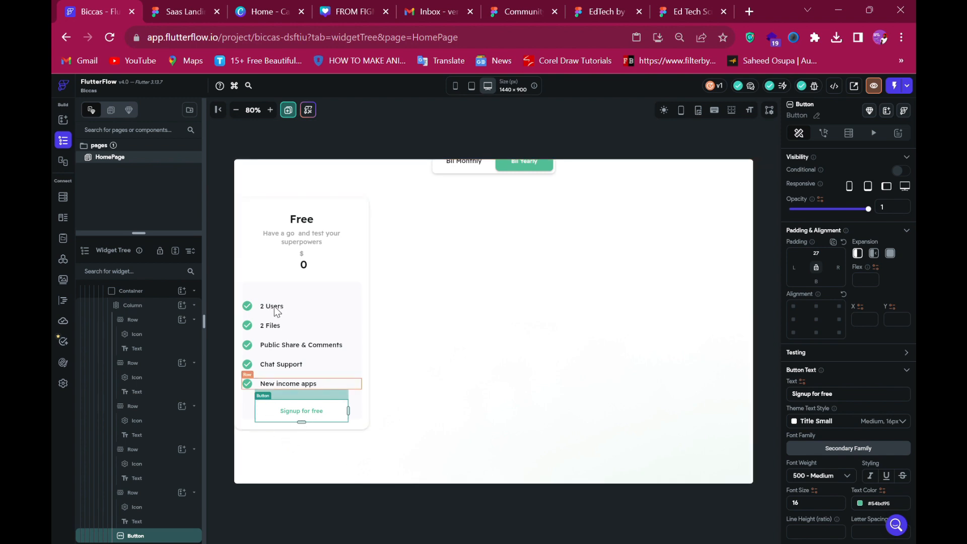
# Measure the offset above "2 Users" in Figma and set the top padding of its Row in FlutterFlow to 26.
pyautogui.click(258, 309)
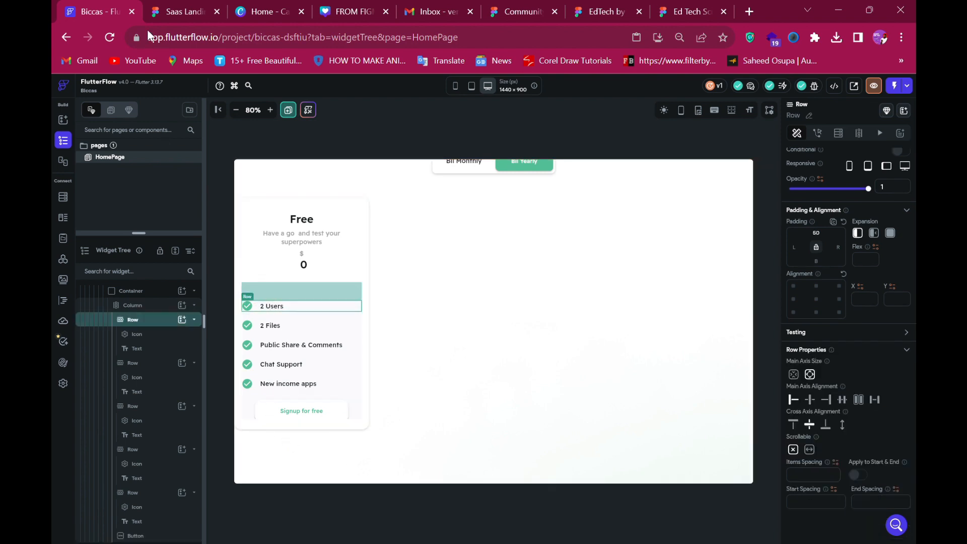
pyautogui.click(174, 11)
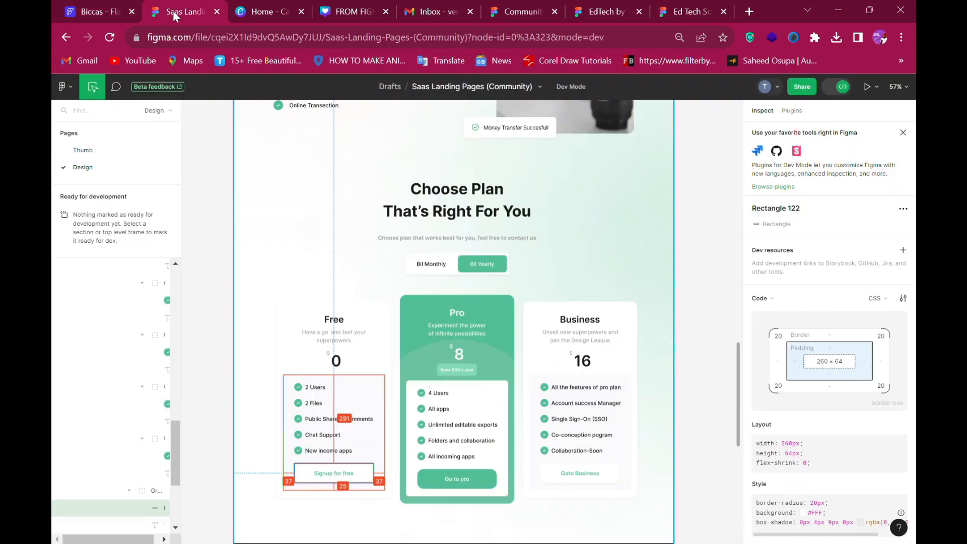
pyautogui.click(318, 387)
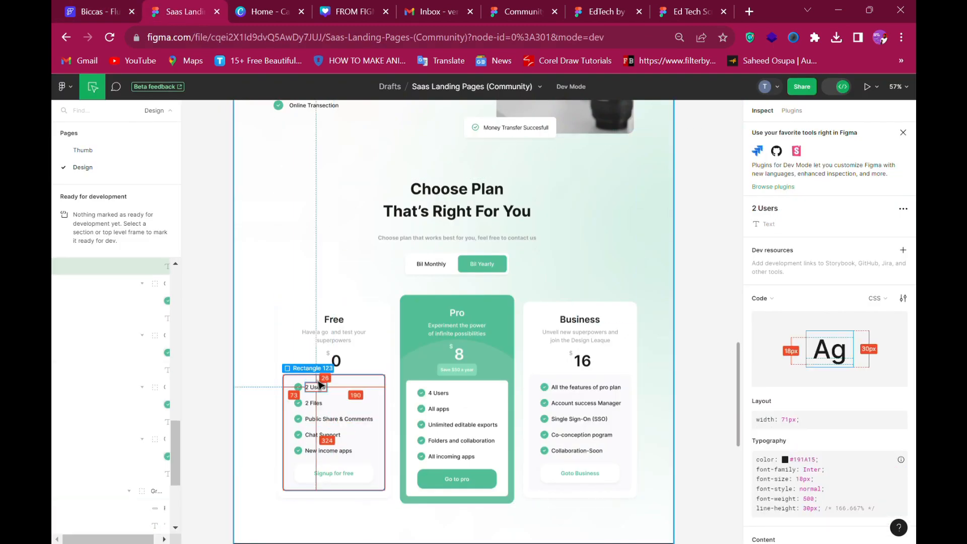
pyautogui.click(81, 10)
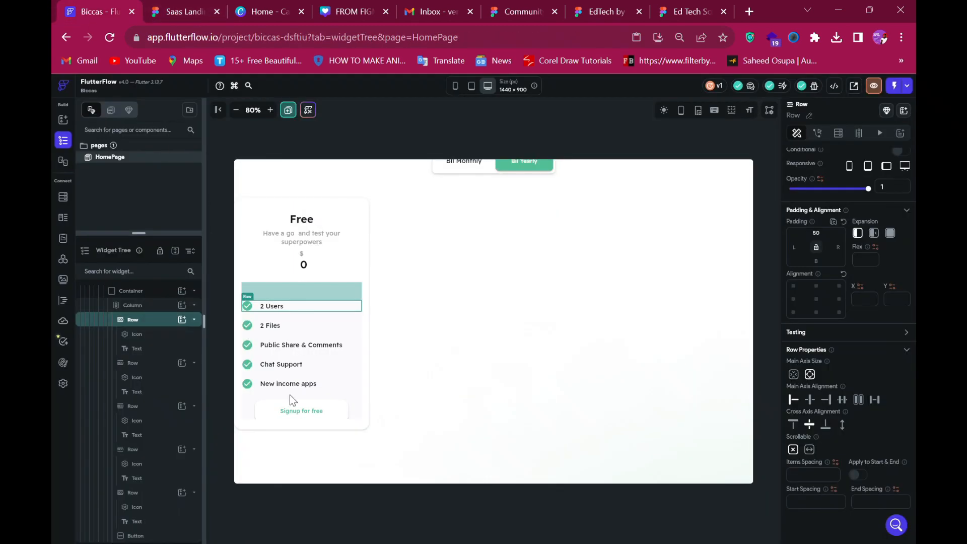
pyautogui.click(824, 242)
pyautogui.write('2')
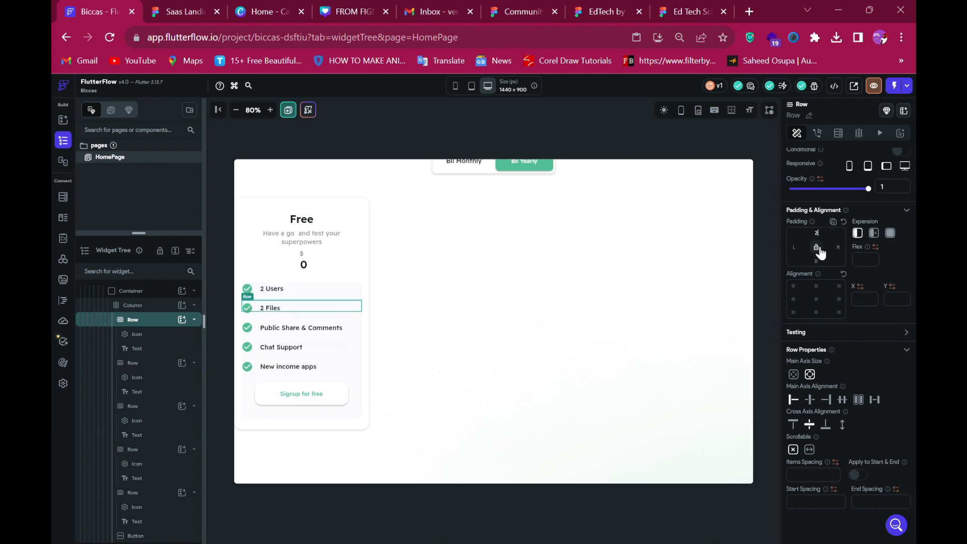
pyautogui.write('6')
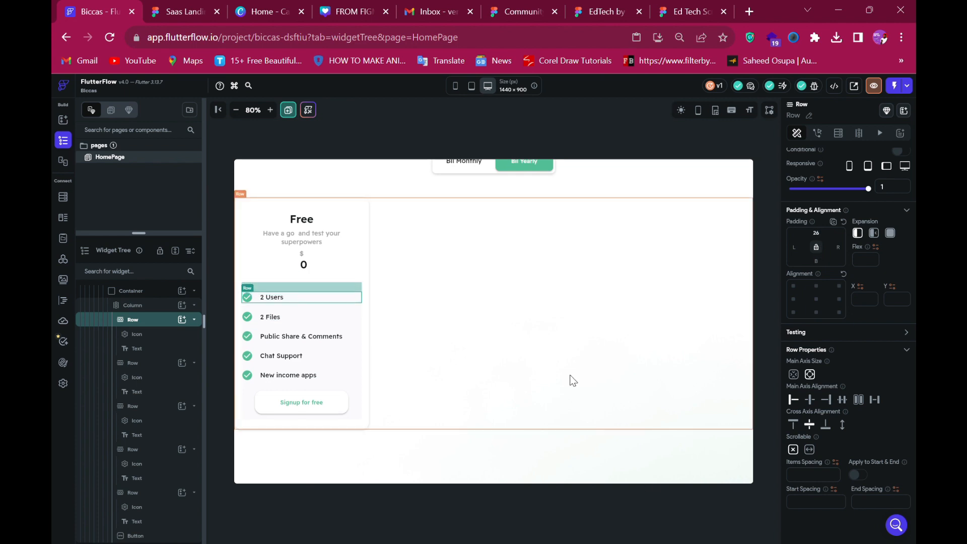
# Compare the Free card with the Figma design and duplicate its Container within the same Row in FlutterFlow.
pyautogui.click(183, 12)
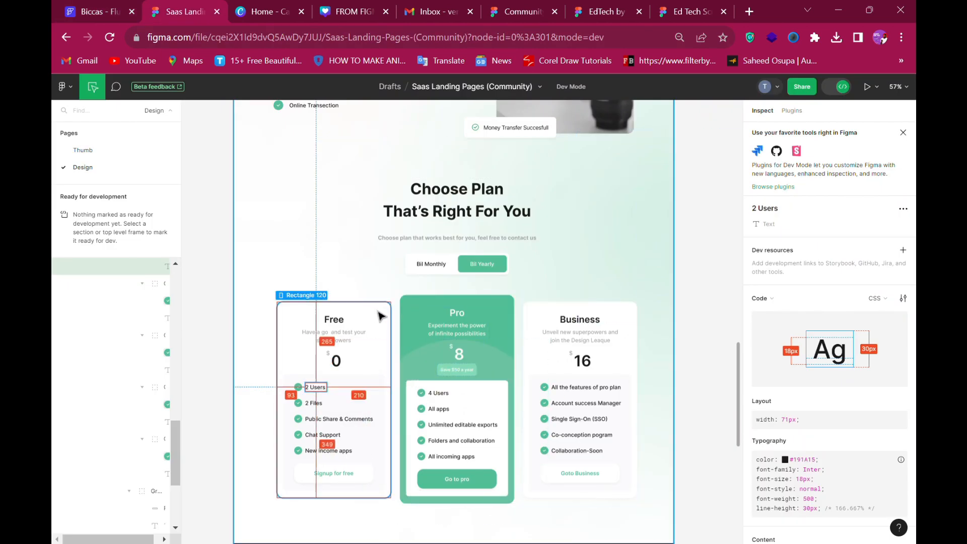
pyautogui.click(96, 10)
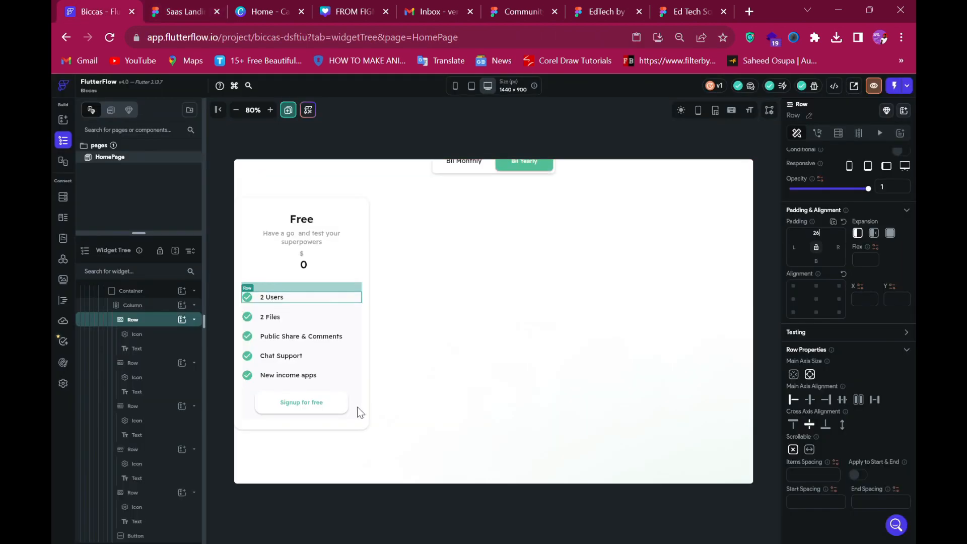
pyautogui.click(352, 223)
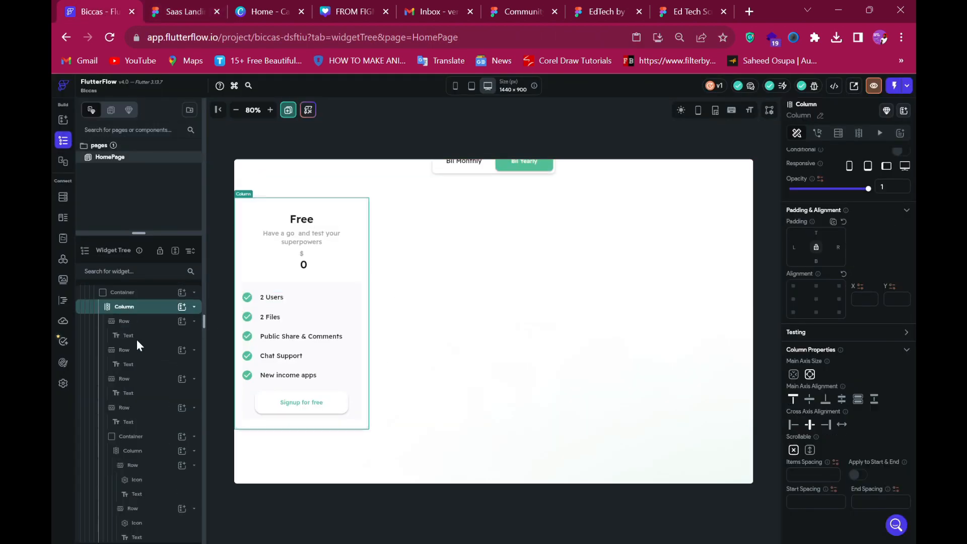
pyautogui.click(130, 296)
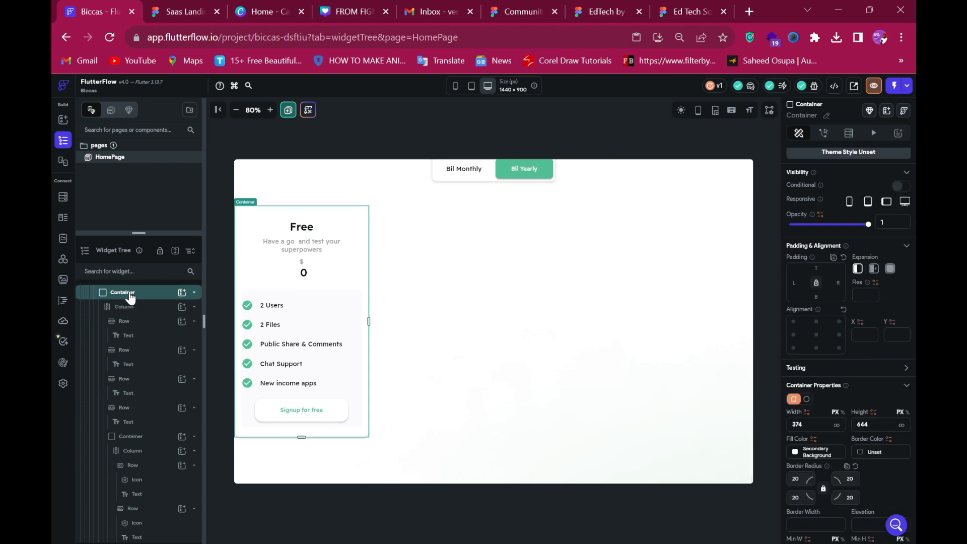
pyautogui.scroll(1, 130, 298)
pyautogui.click(130, 293)
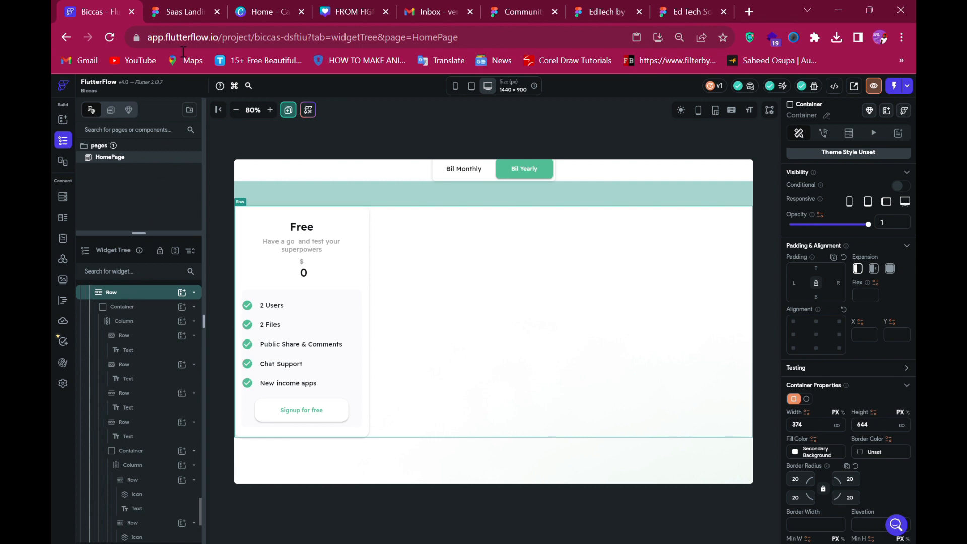
pyautogui.hotkey('ctrl', 'v')
# Measure the horizontal gap between the Free and Pro cards in the Figma design.
pyautogui.click(177, 7)
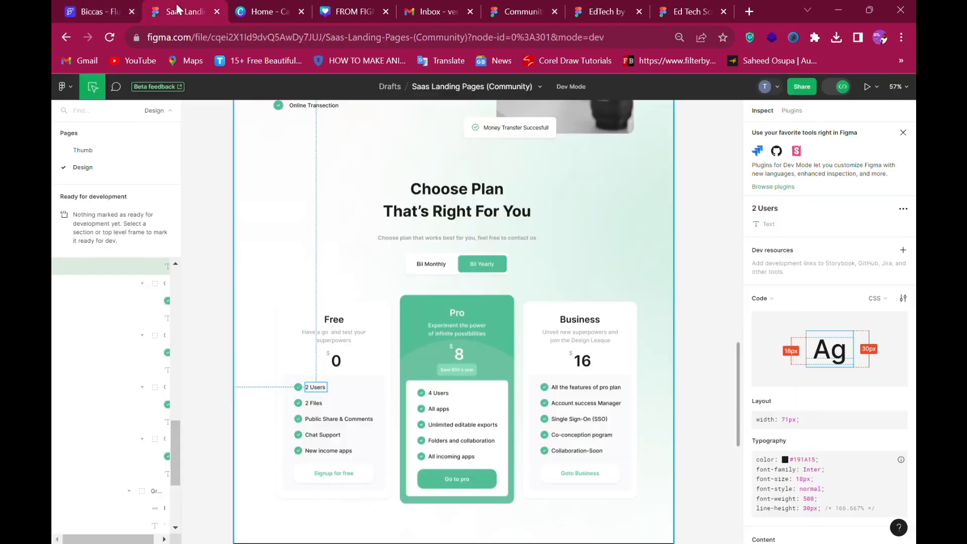
pyautogui.click(401, 319)
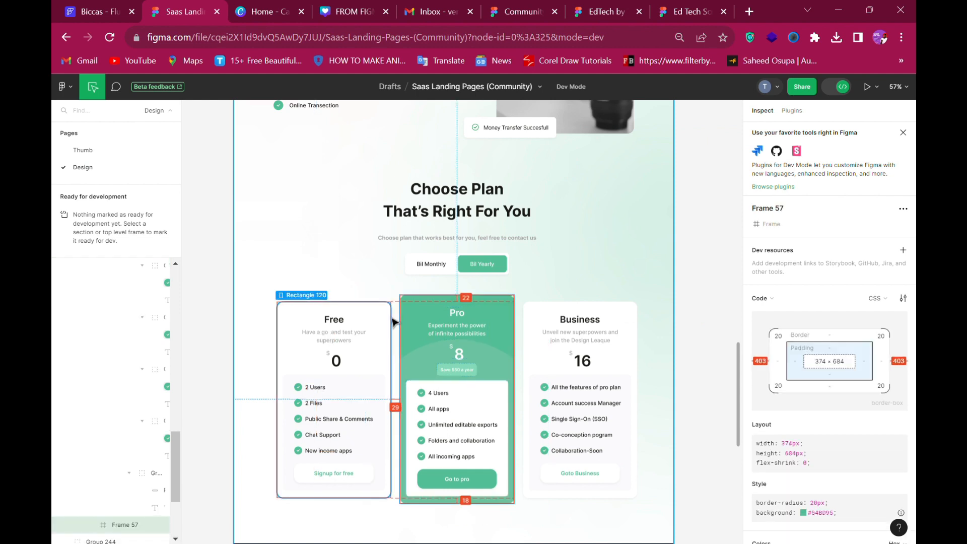
pyautogui.click(96, 10)
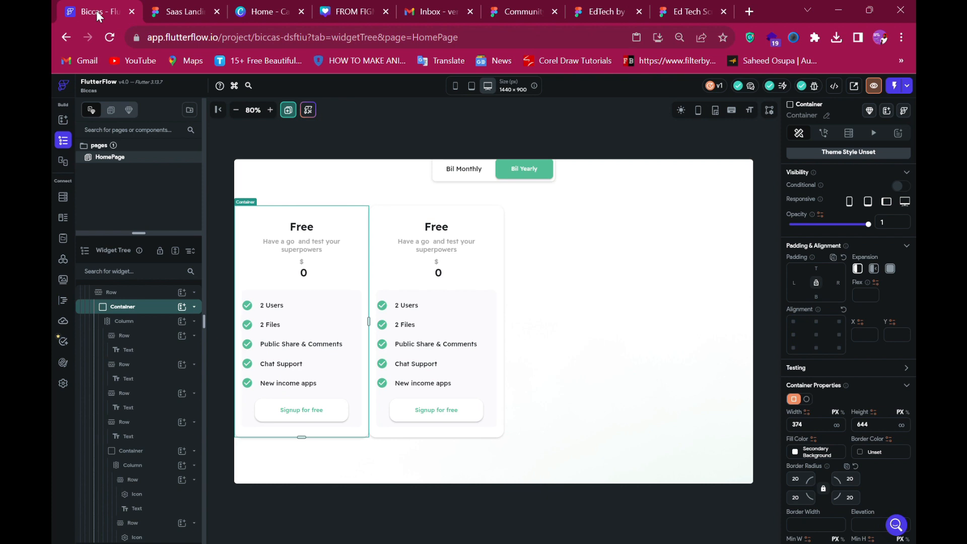
# Collapse the first card's Container in the widget tree and set the duplicated card Container's left padding to 29, rechecking the gap in Figma.
pyautogui.click(168, 309)
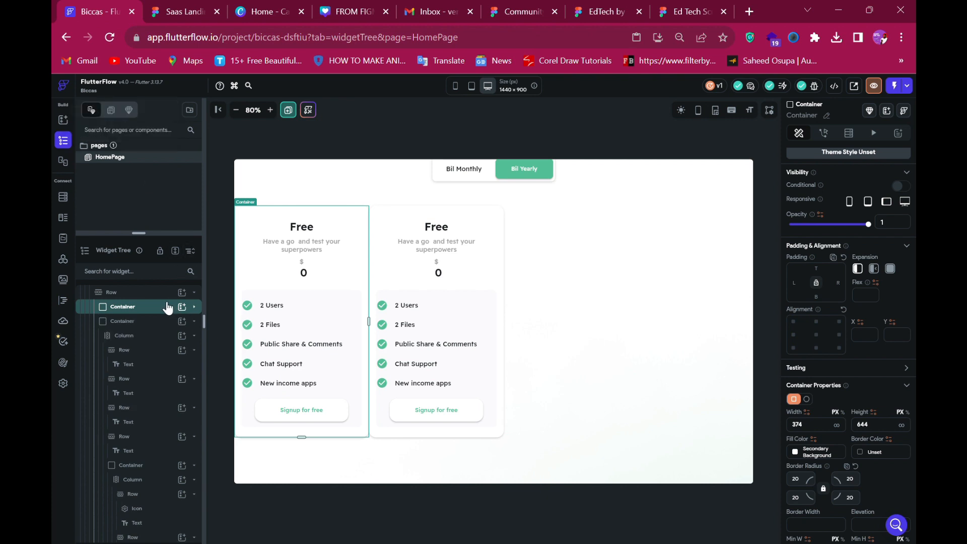
pyautogui.click(135, 325)
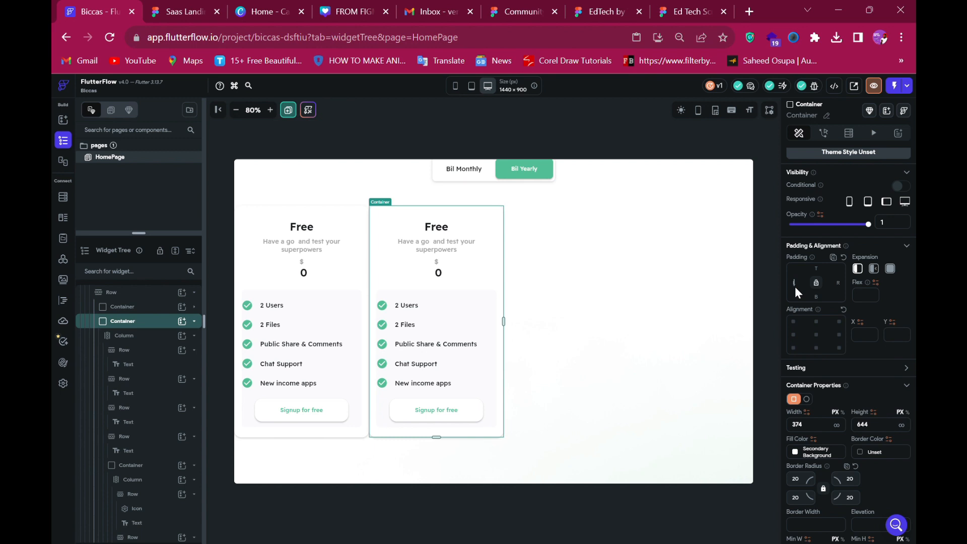
pyautogui.write('9')
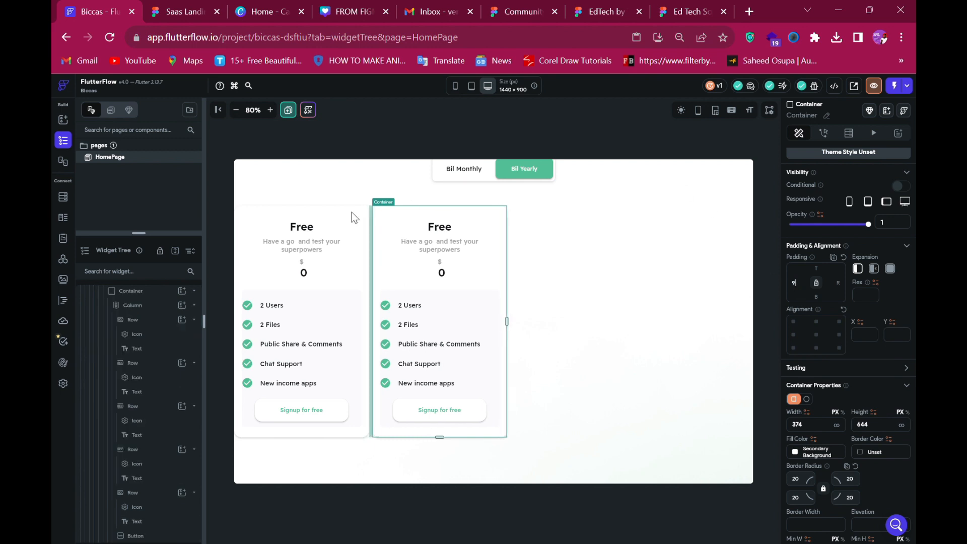
pyautogui.click(179, 17)
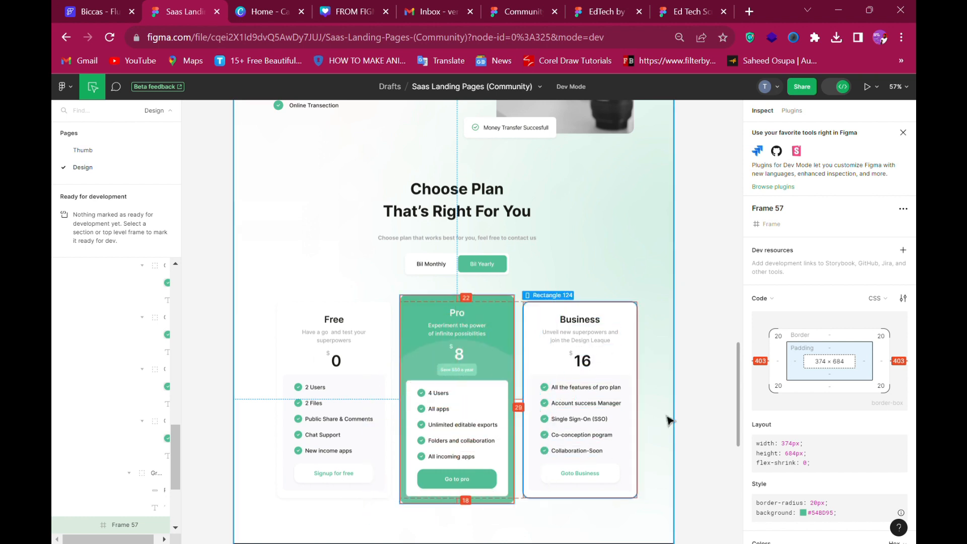
pyautogui.click(94, 4)
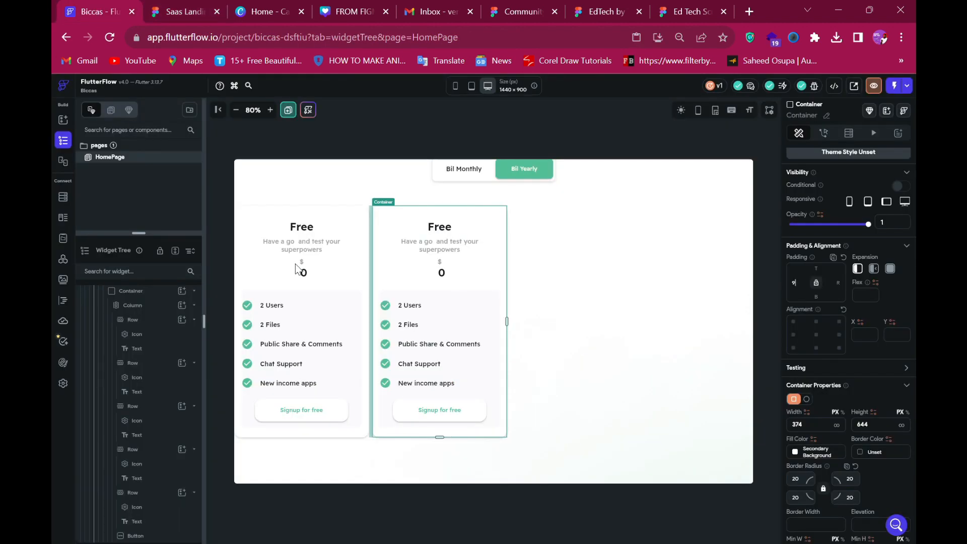
pyautogui.click(793, 283)
pyautogui.write('9')
pyautogui.write('2')
pyautogui.scroll(1, 165, 377)
pyautogui.scroll(4, 165, 381)
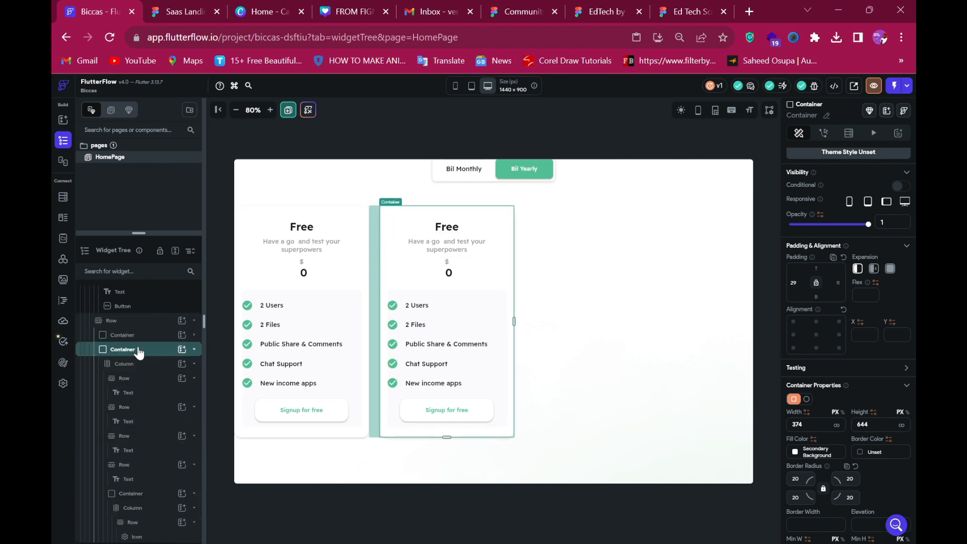
# Duplicate the second card's Container in the Row, check the Pro card in Figma, and fill the middle card with #54BD95 in FlutterFlow.
pyautogui.scroll(3, 138, 350)
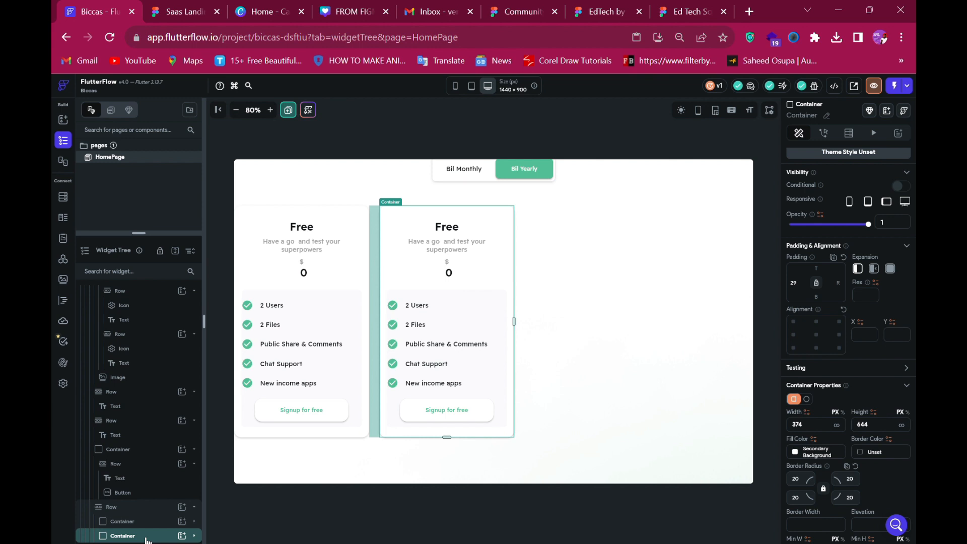
pyautogui.hotkey('ctrl', 'd')
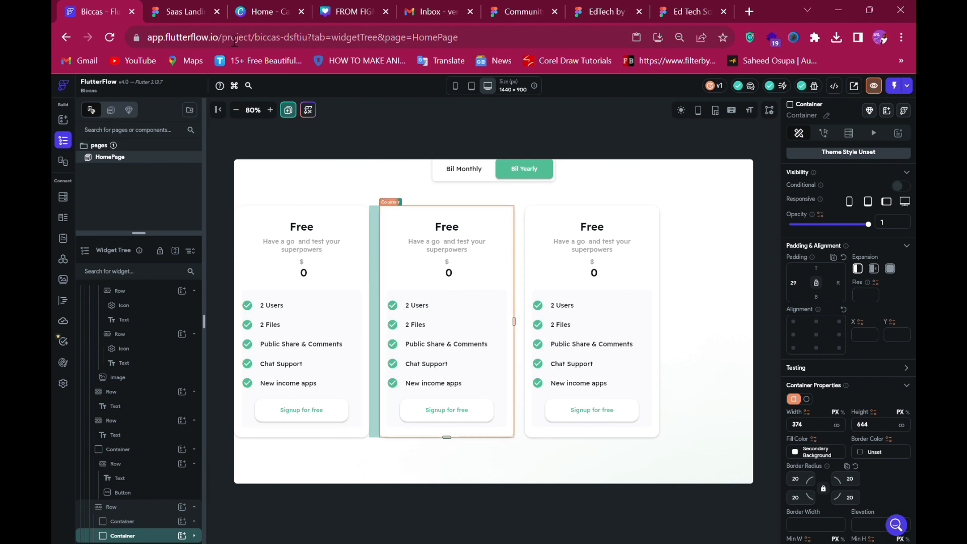
pyautogui.click(161, 11)
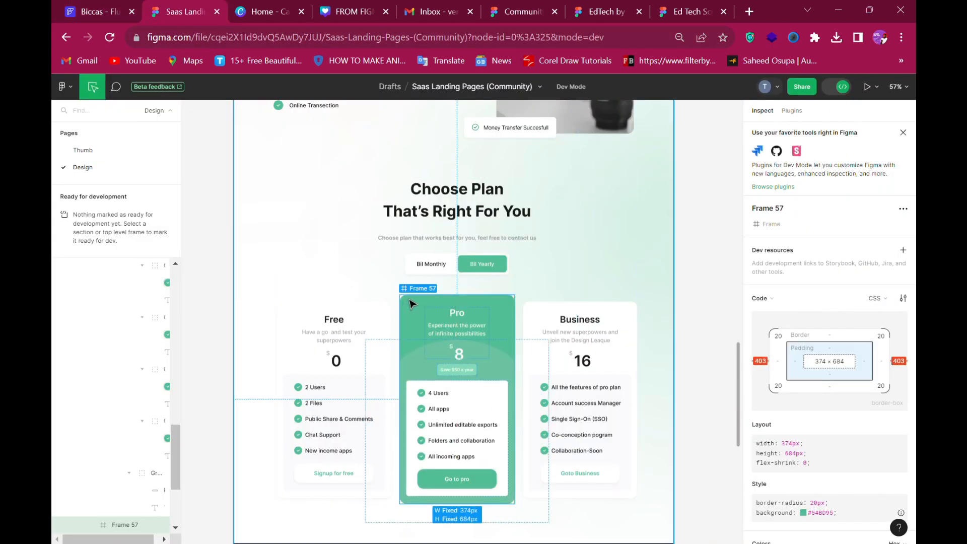
pyautogui.click(96, 11)
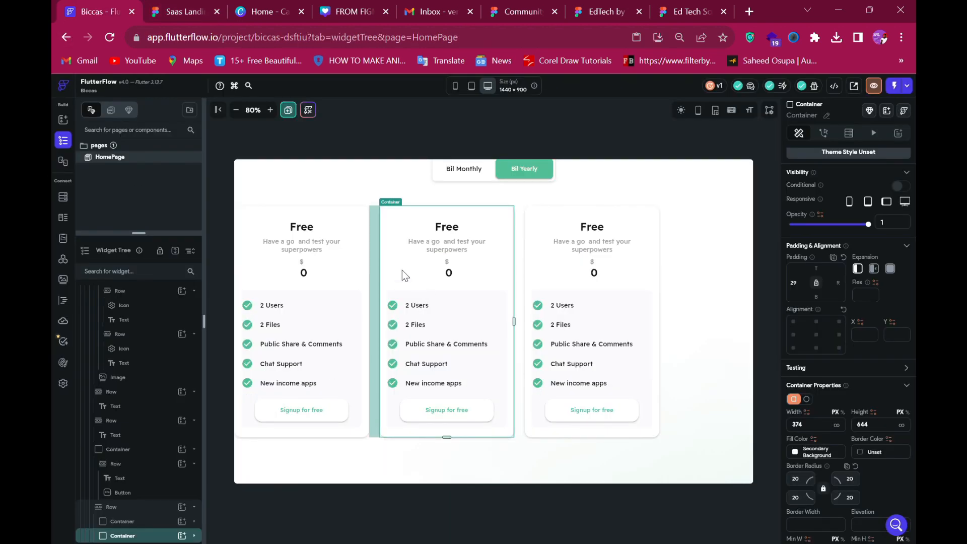
pyautogui.click(801, 454)
pyautogui.click(380, 385)
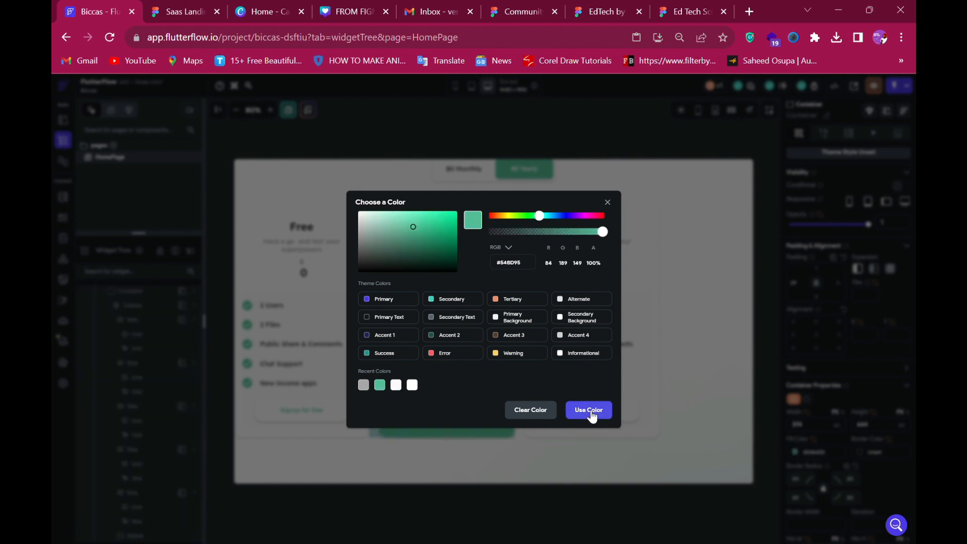
pyautogui.click(589, 411)
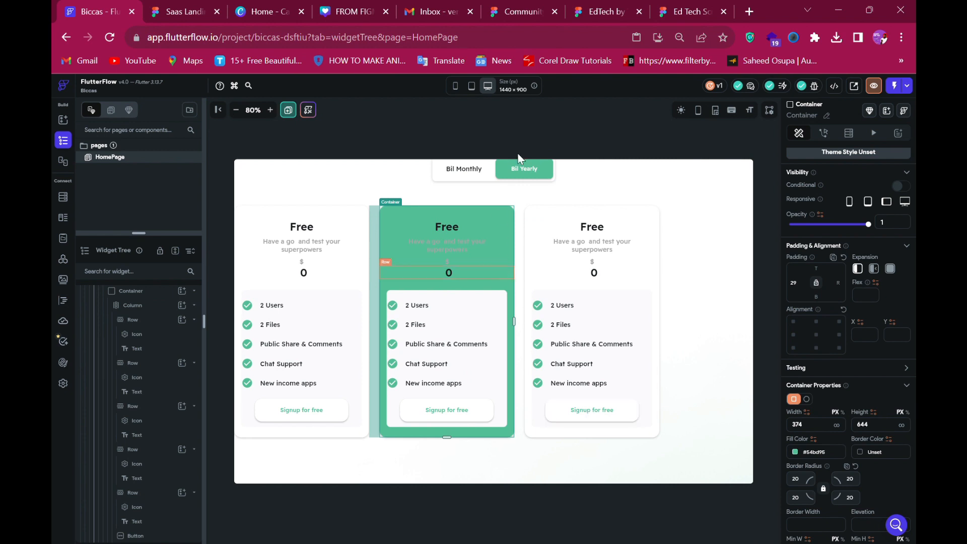
# Copy the "Pro" heading text from Figma and use it to replace the green middle card's title in FlutterFlow.
pyautogui.click(164, 7)
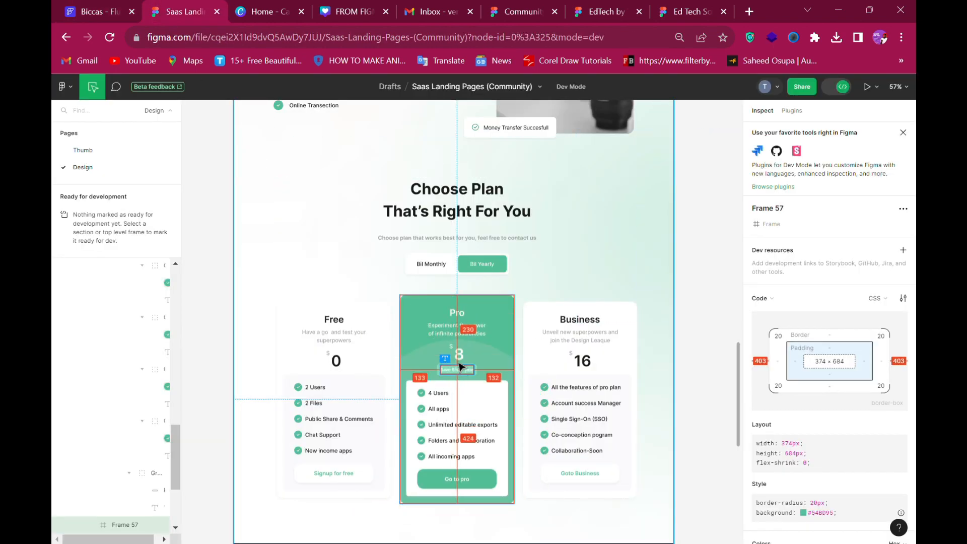
pyautogui.click(457, 317)
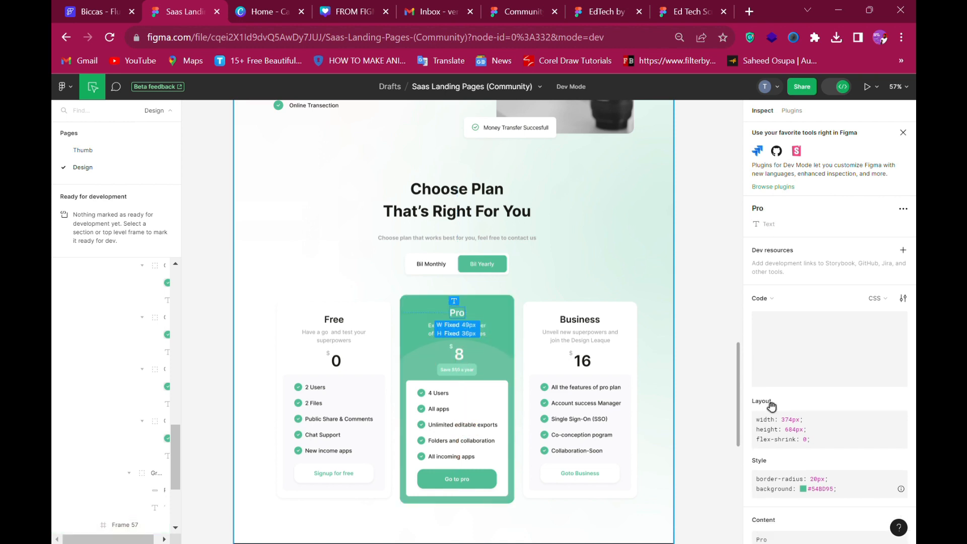
pyautogui.scroll(-3, 894, 345)
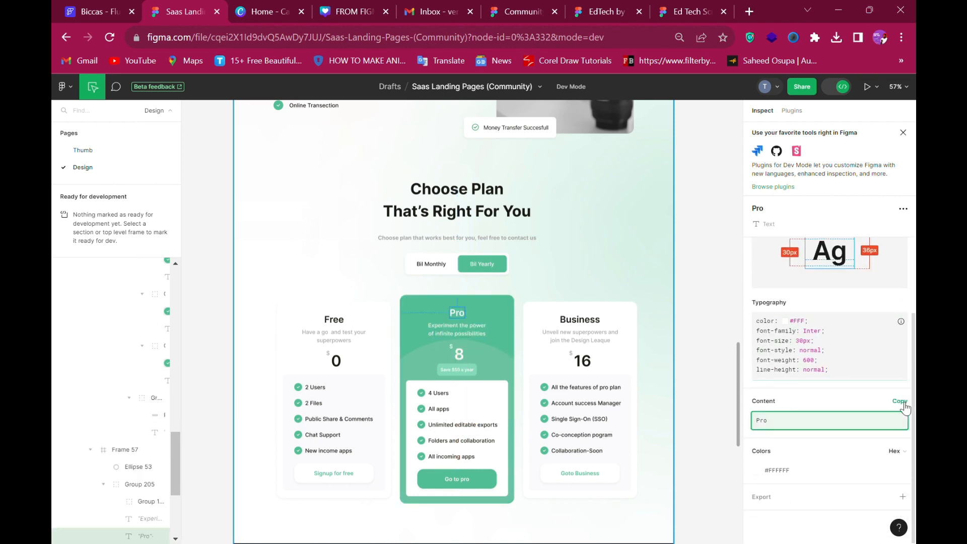
pyautogui.click(887, 420)
pyautogui.click(96, 11)
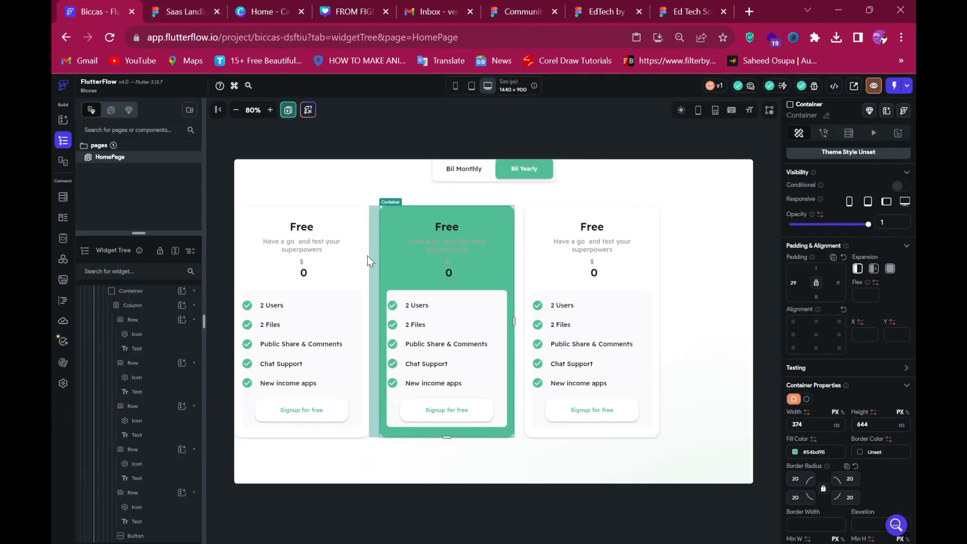
pyautogui.click(441, 228)
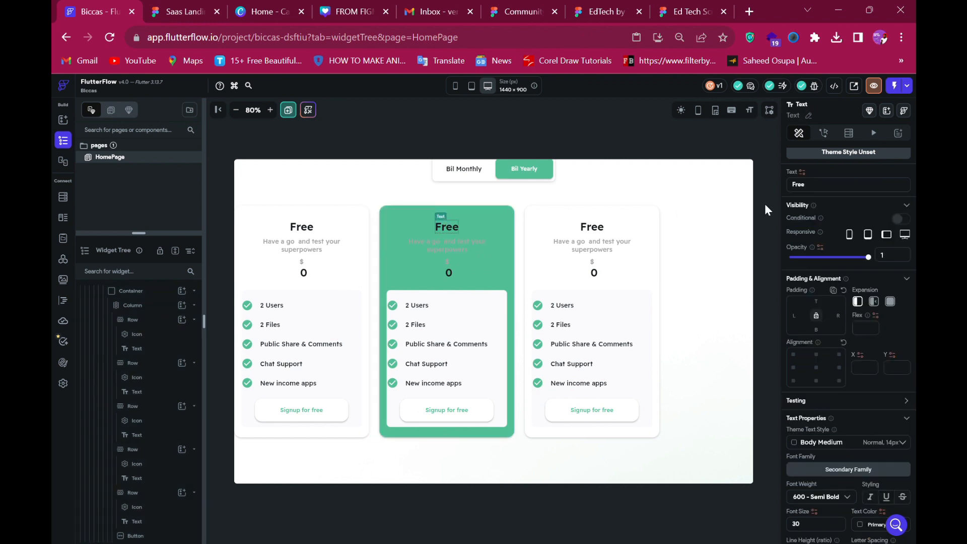
pyautogui.doubleClick(842, 191)
# Copy the Pro description from Figma and replace the card's text with "Experiment the power of infinite possibilities", breaking the line after "power".
pyautogui.click(184, 11)
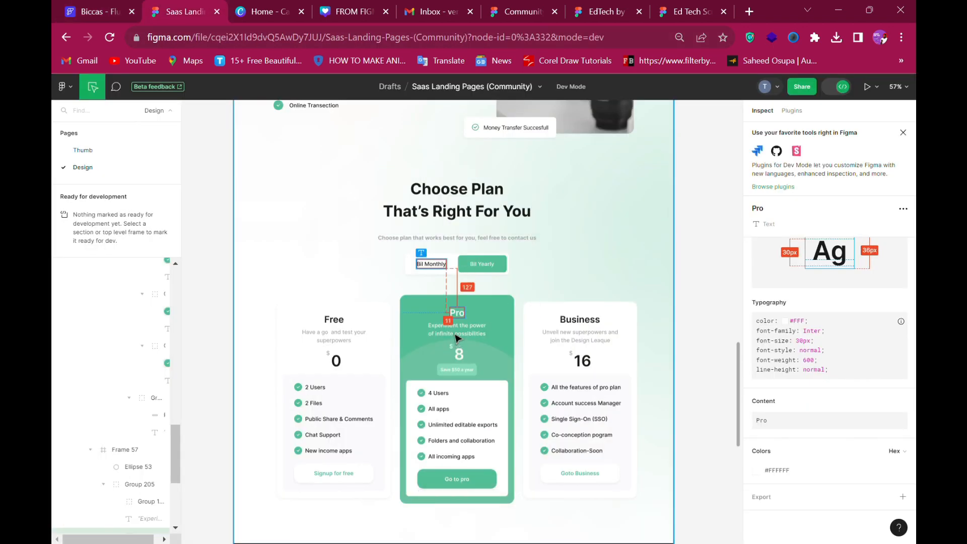
pyautogui.click(456, 334)
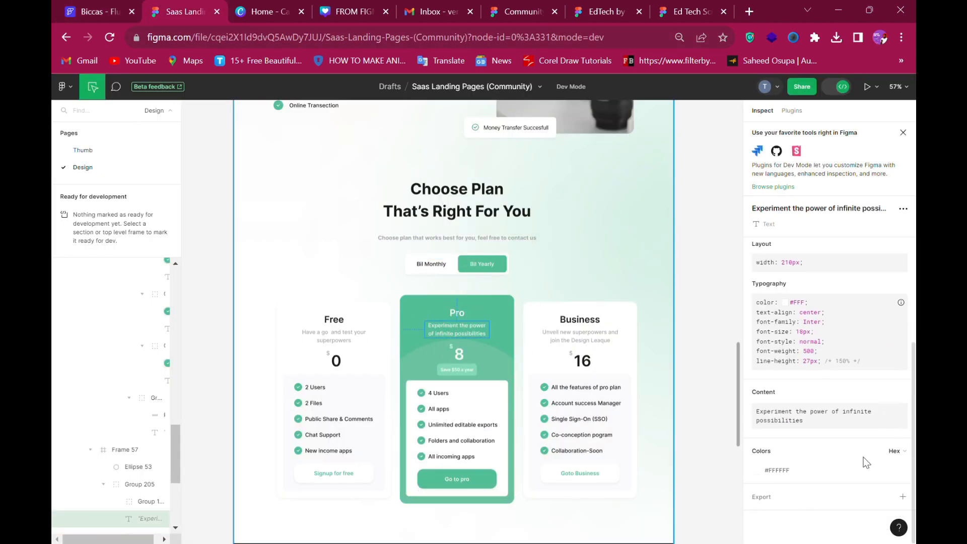
pyautogui.click(900, 392)
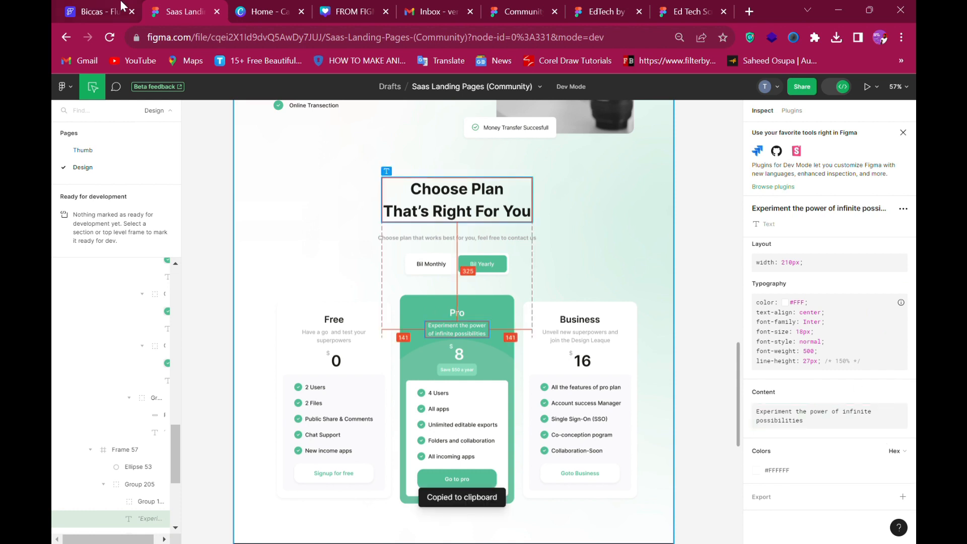
pyautogui.click(106, 13)
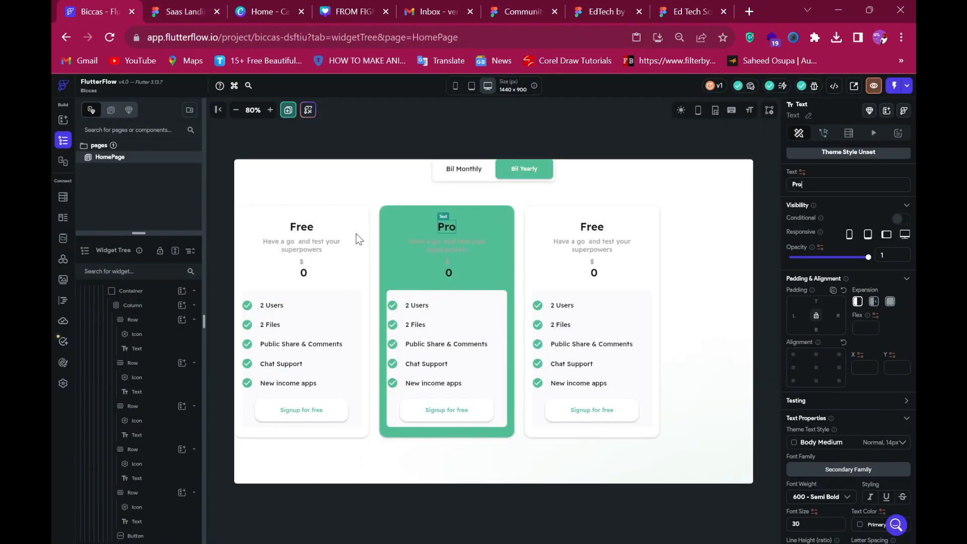
pyautogui.click(446, 240)
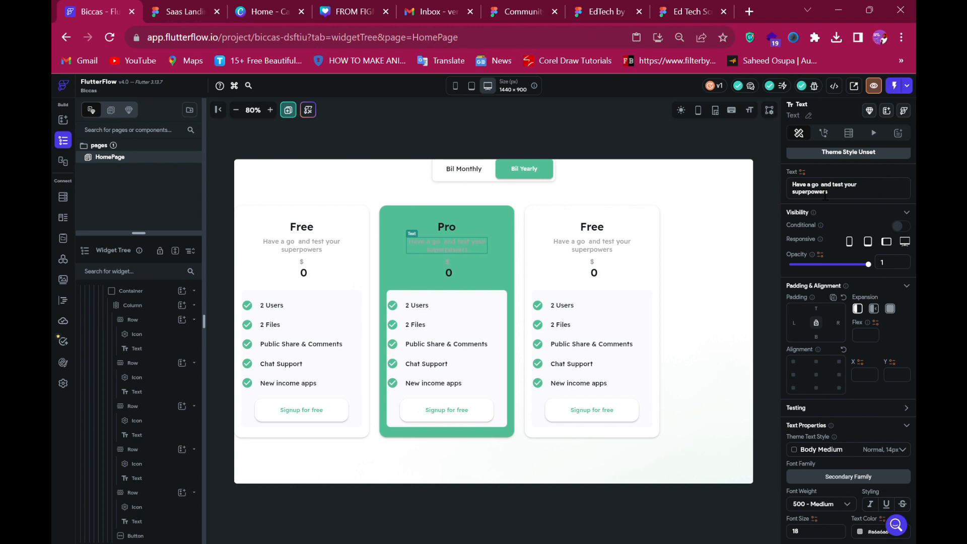
pyautogui.hotkey('ctrl', 'a')
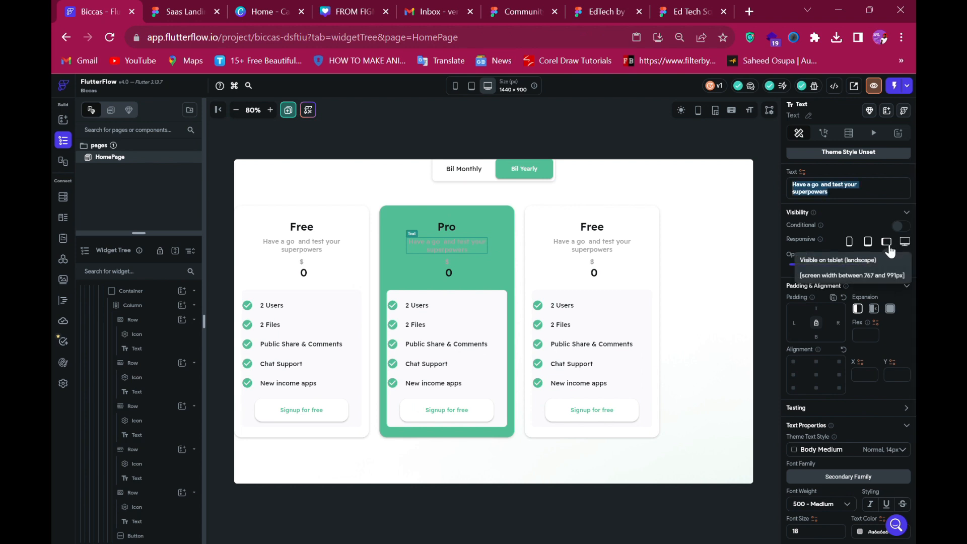
pyautogui.hotkey('ctrl', 'v')
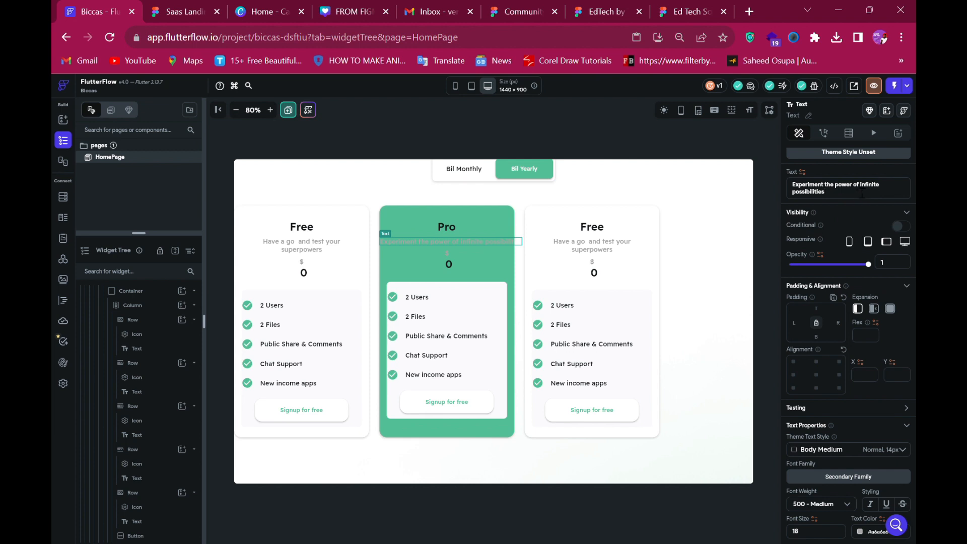
pyautogui.click(854, 185)
pyautogui.press('Return')
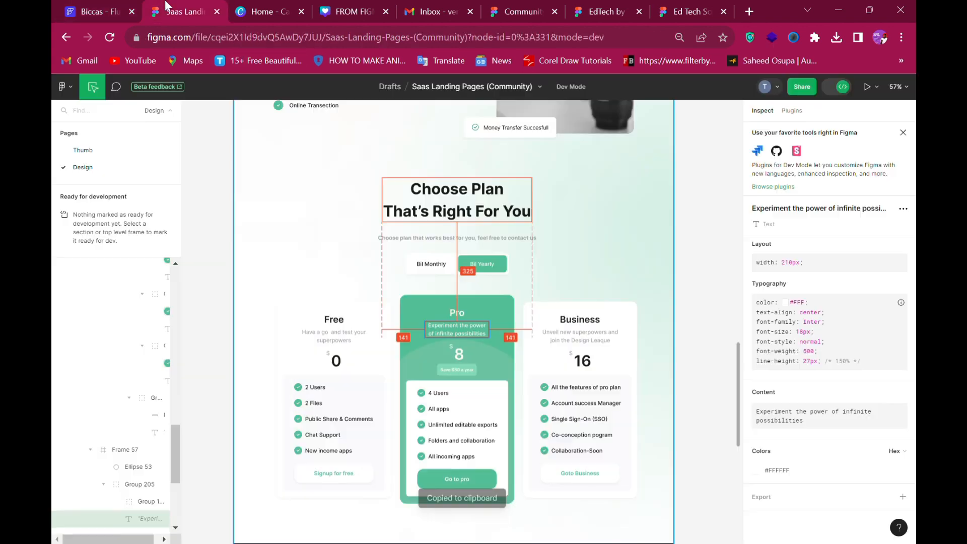
# Check the Pro plan's price in Figma and change the Pro card's price text to 8 in FlutterFlow.
pyautogui.click(168, 6)
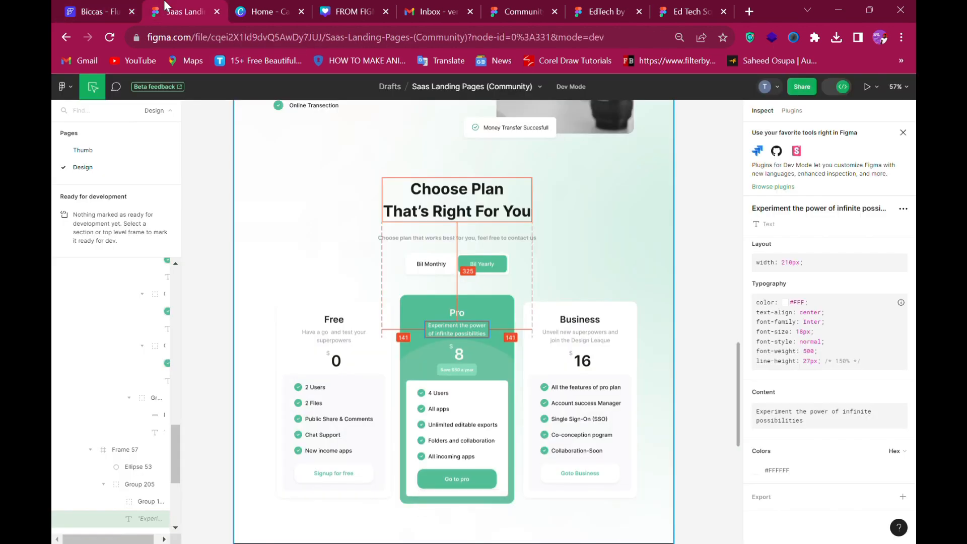
pyautogui.click(86, 13)
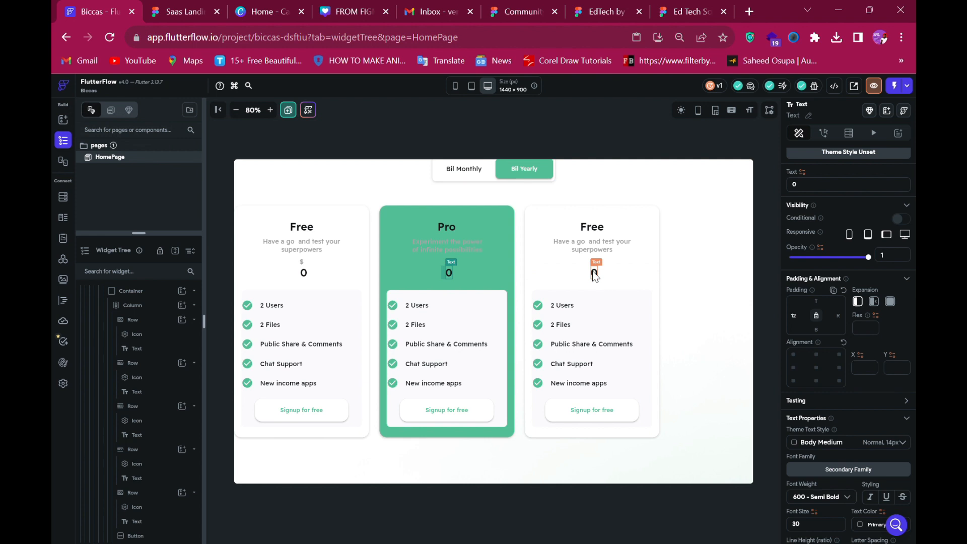
pyautogui.click(447, 272)
pyautogui.hotkey('ctrl', 'a')
pyautogui.click(181, 11)
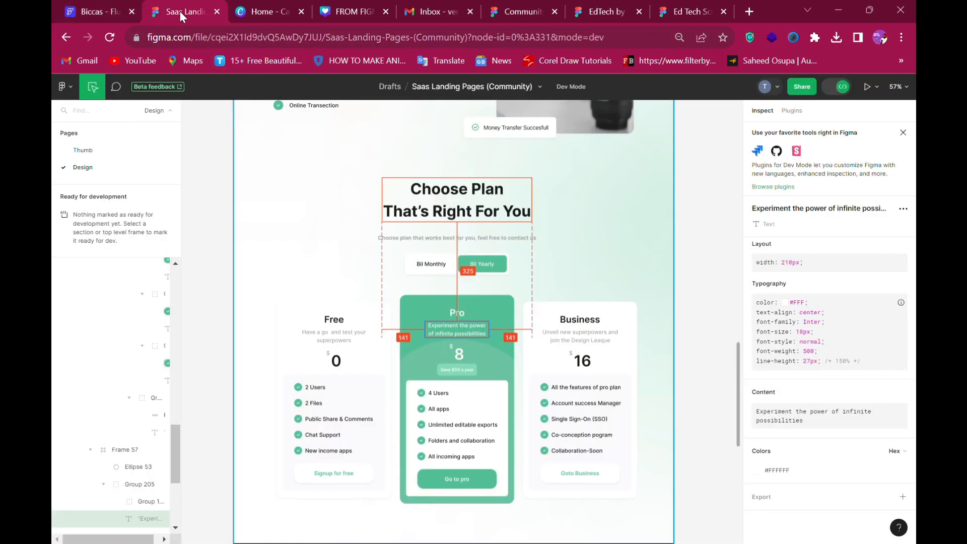
pyautogui.click(96, 5)
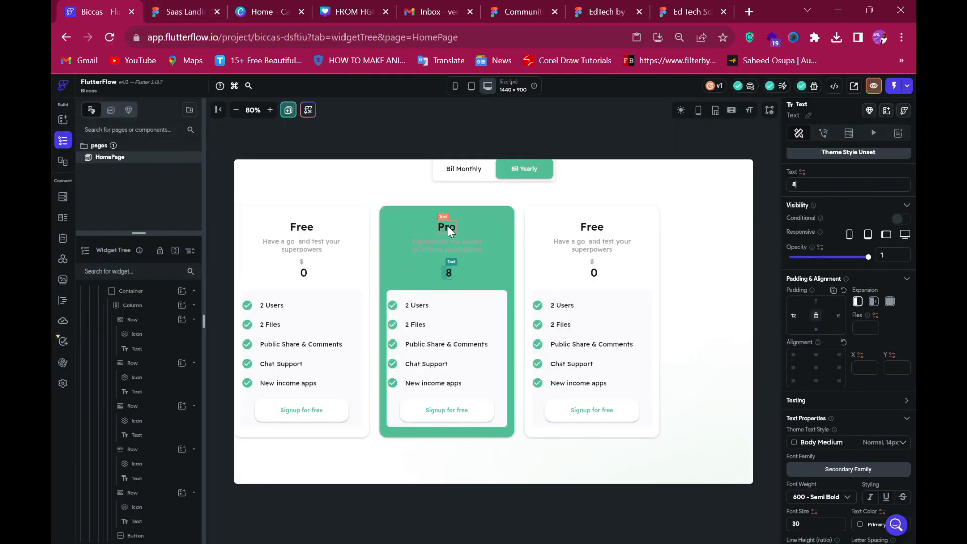
# Set the text color of the Pro card's price "8" to white #FFFFFF, keeping it as a direct color value.
pyautogui.scroll(-3, 860, 405)
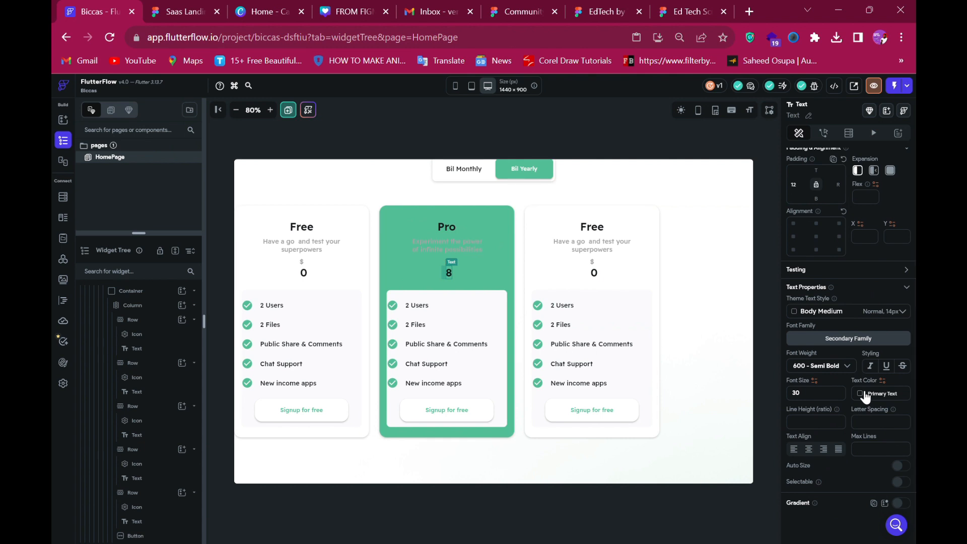
pyautogui.click(861, 394)
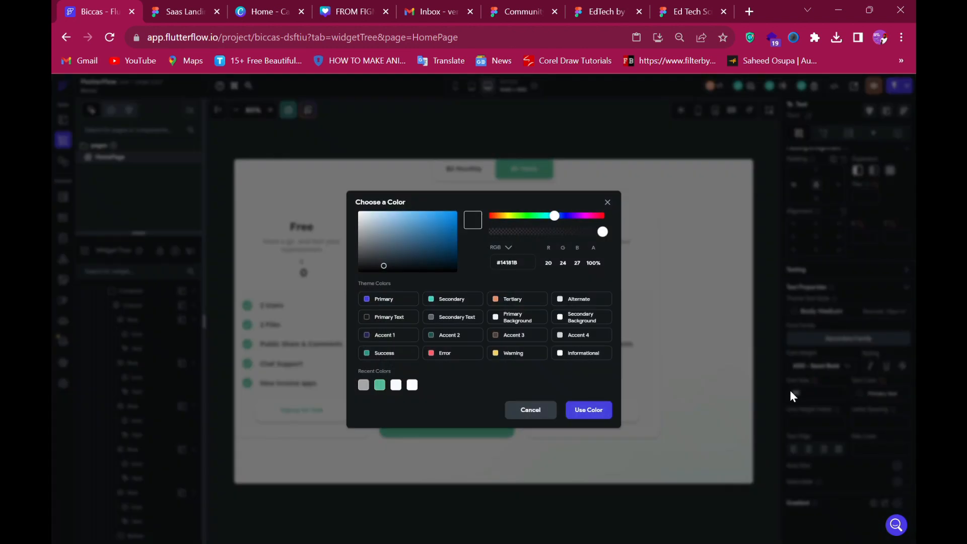
pyautogui.click(412, 386)
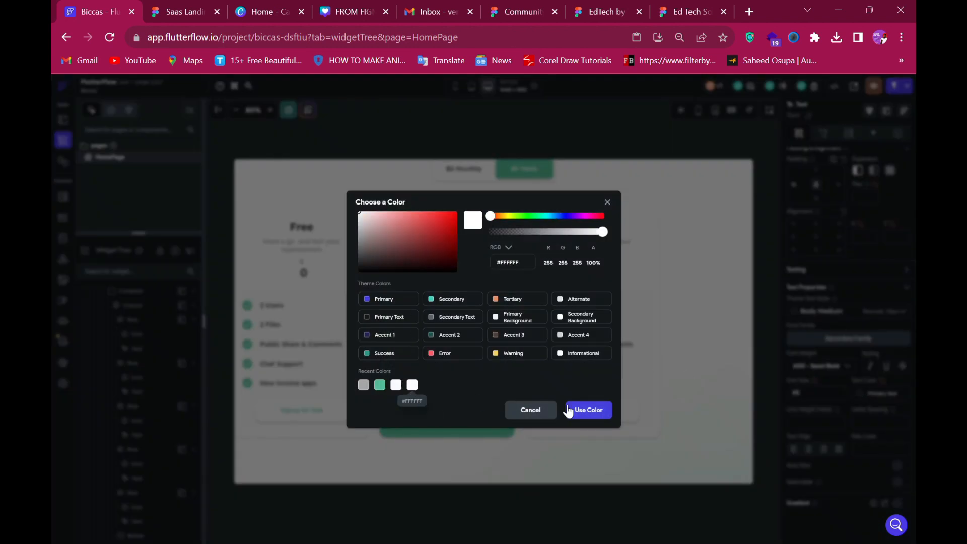
pyautogui.click(589, 409)
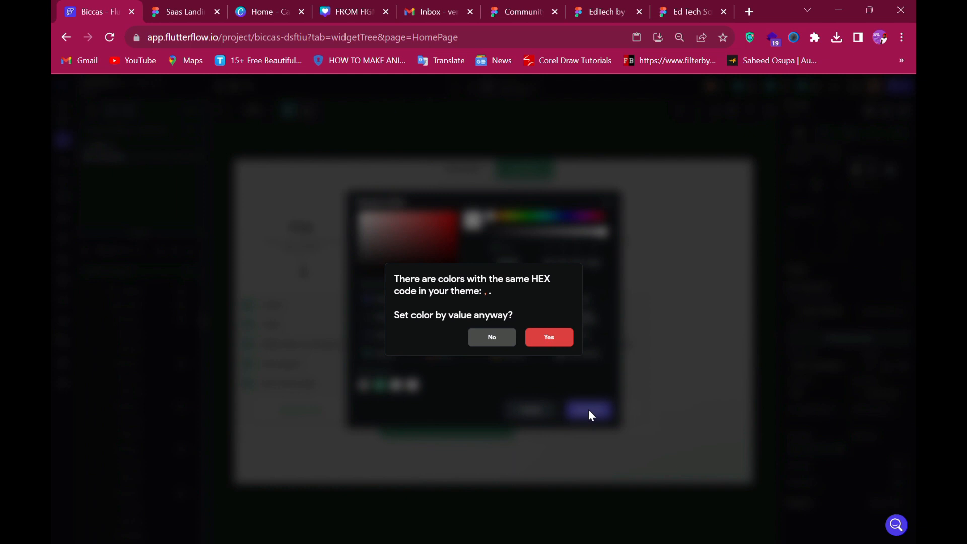
pyautogui.click(566, 341)
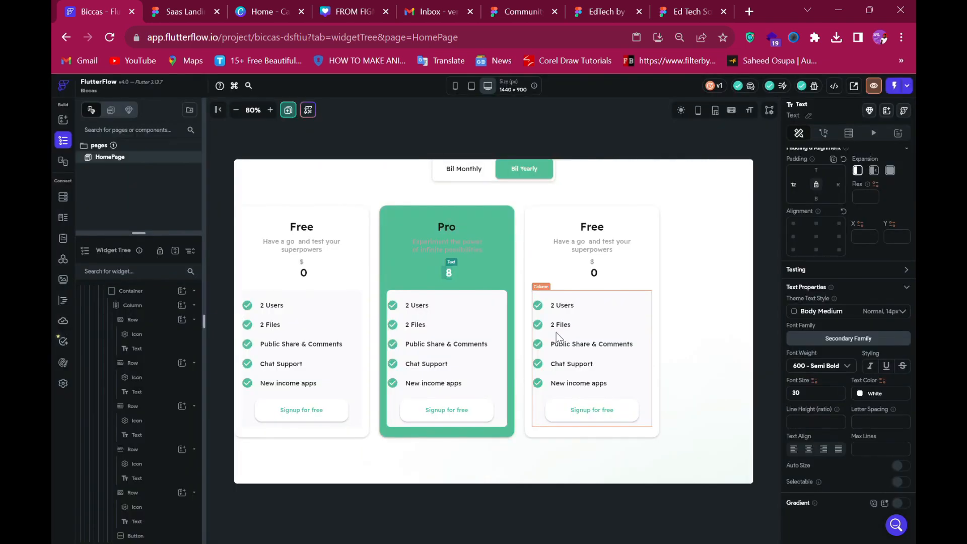
# Set the text color of the Pro card's description and title to the Secondary Background theme color.
pyautogui.click(446, 247)
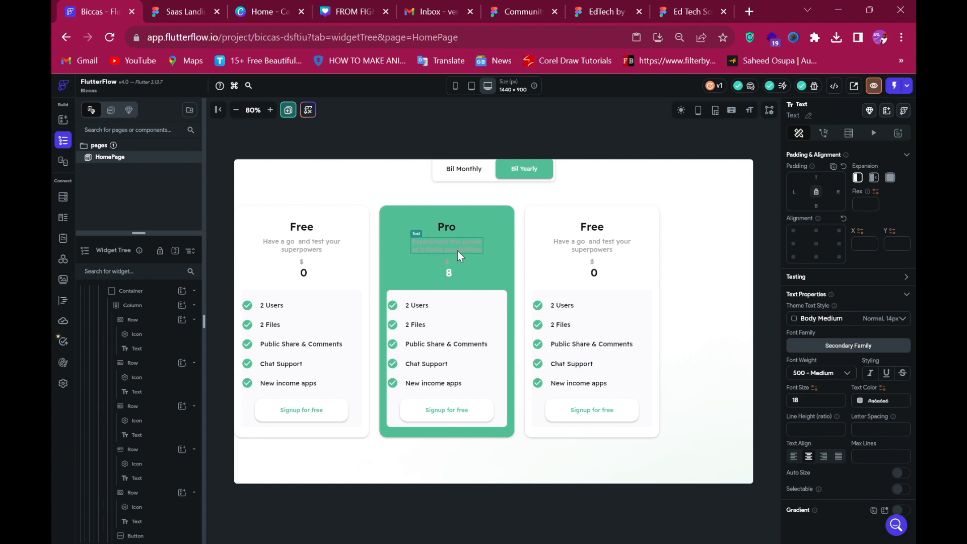
pyautogui.click(860, 401)
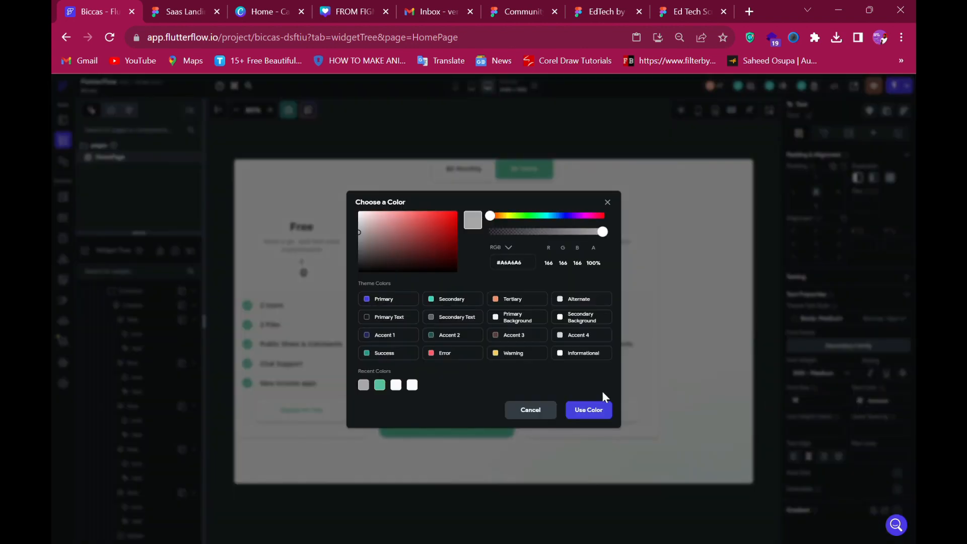
pyautogui.click(579, 324)
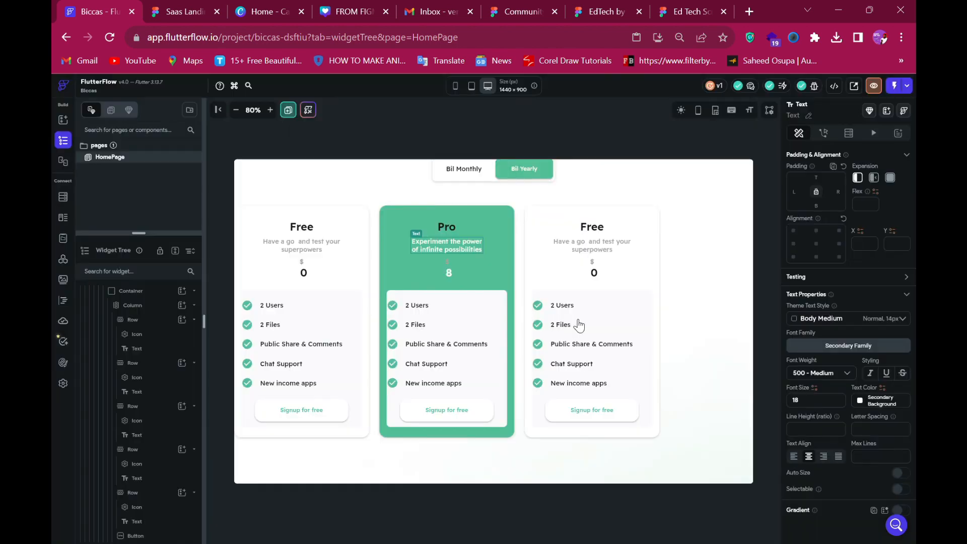
pyautogui.click(446, 228)
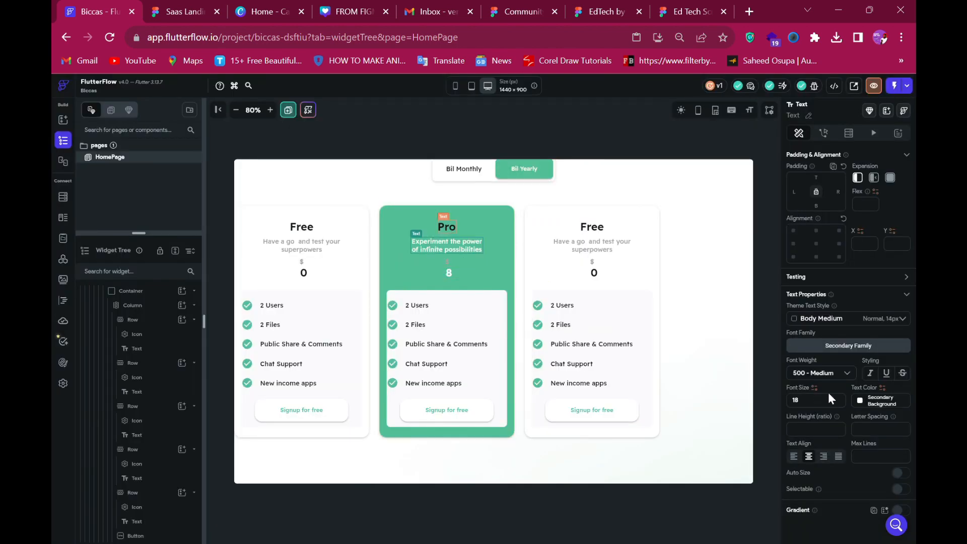
pyautogui.click(866, 393)
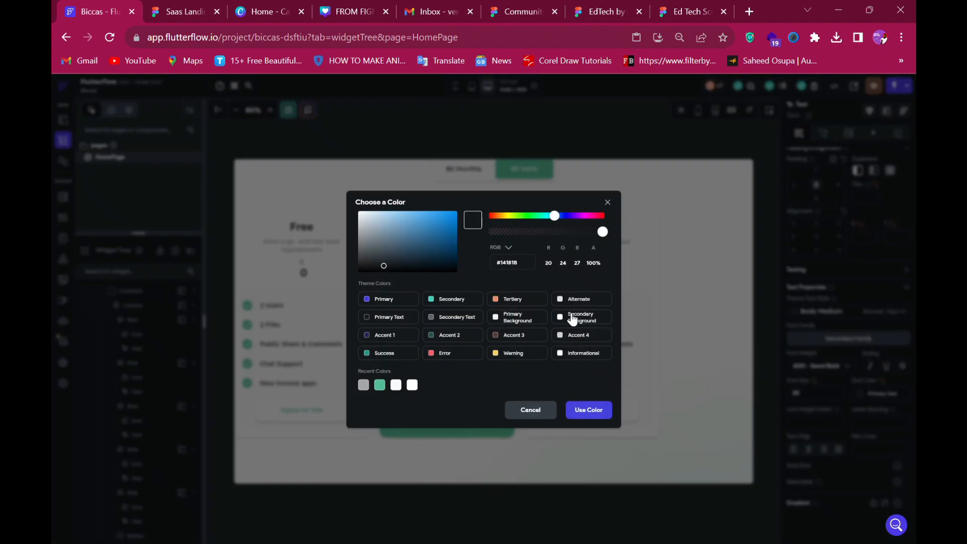
pyautogui.click(571, 323)
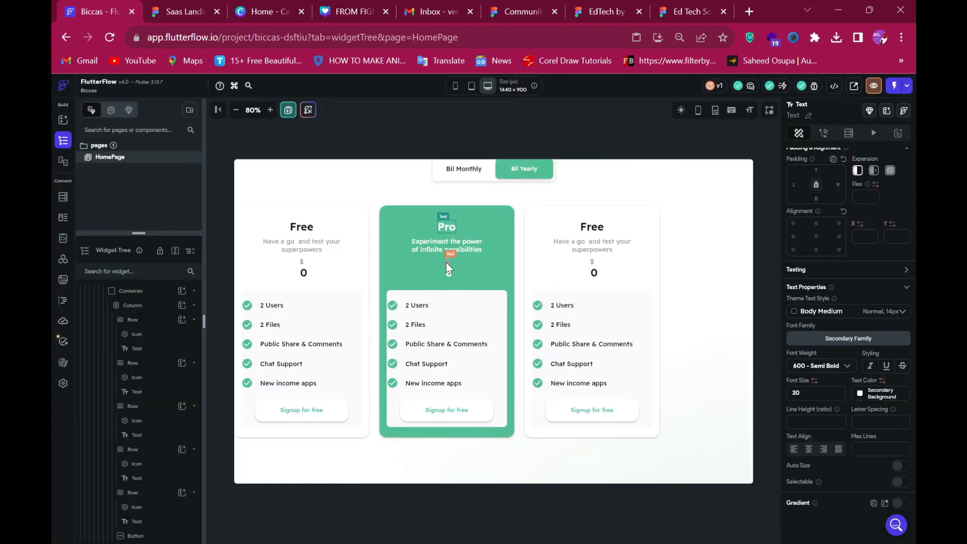
# Set the text color of the Pro card's dollar sign to the Secondary Background theme color.
pyautogui.click(861, 393)
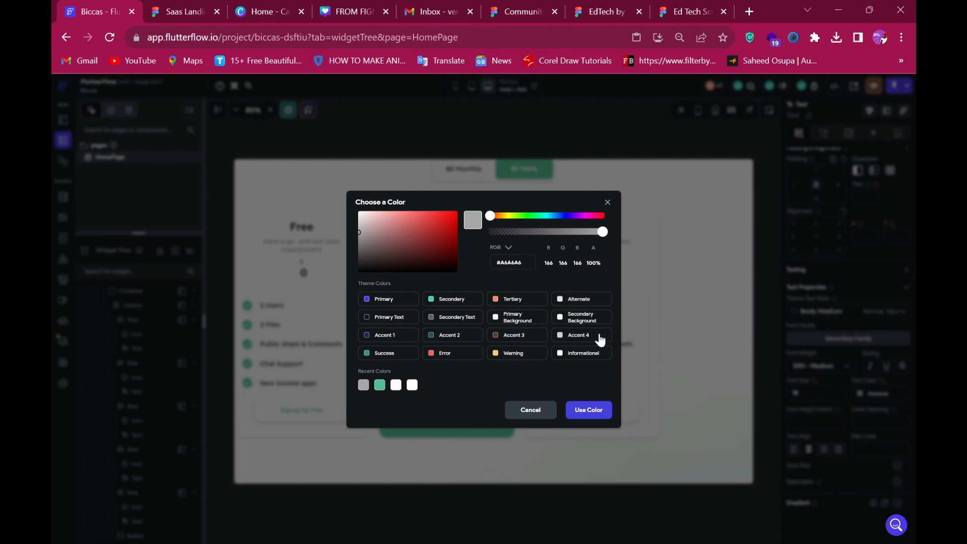
pyautogui.click(600, 321)
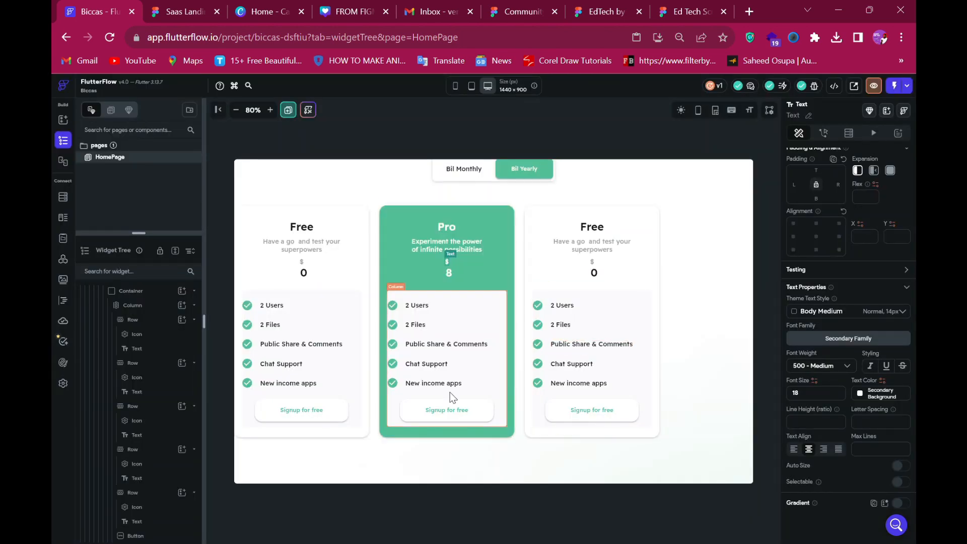
# Check the Pro card frame's size in Figma and set the green Pro container's height to 684 px in FlutterFlow.
pyautogui.click(176, 10)
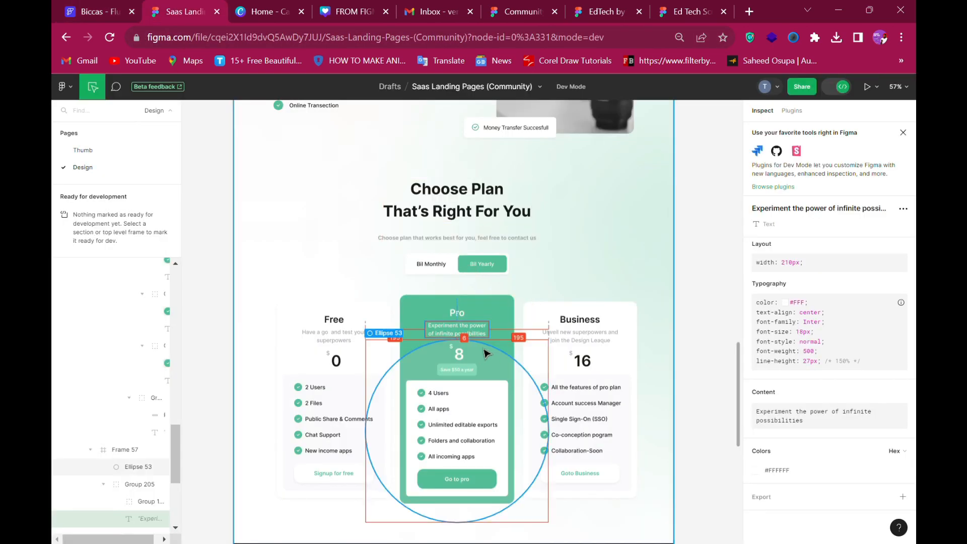
pyautogui.click(414, 306)
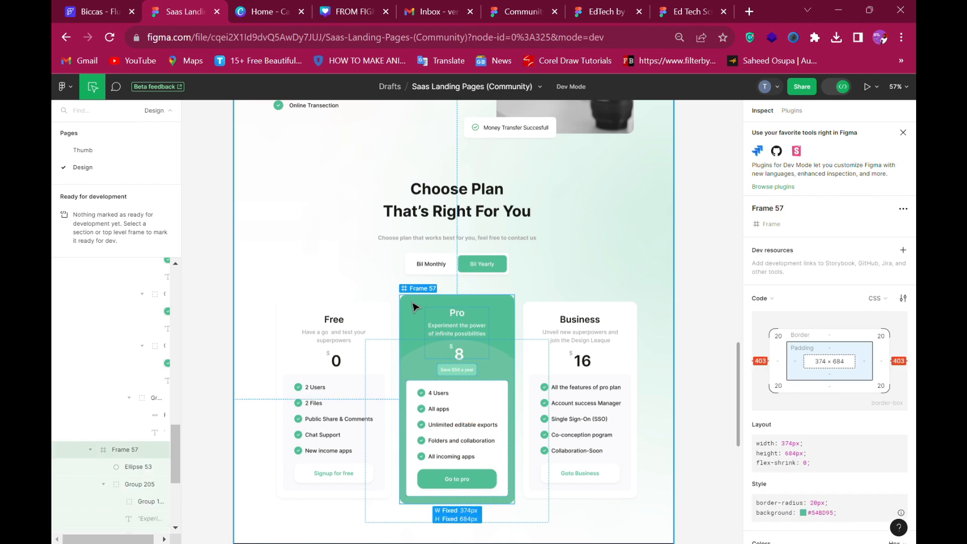
pyautogui.click(84, 7)
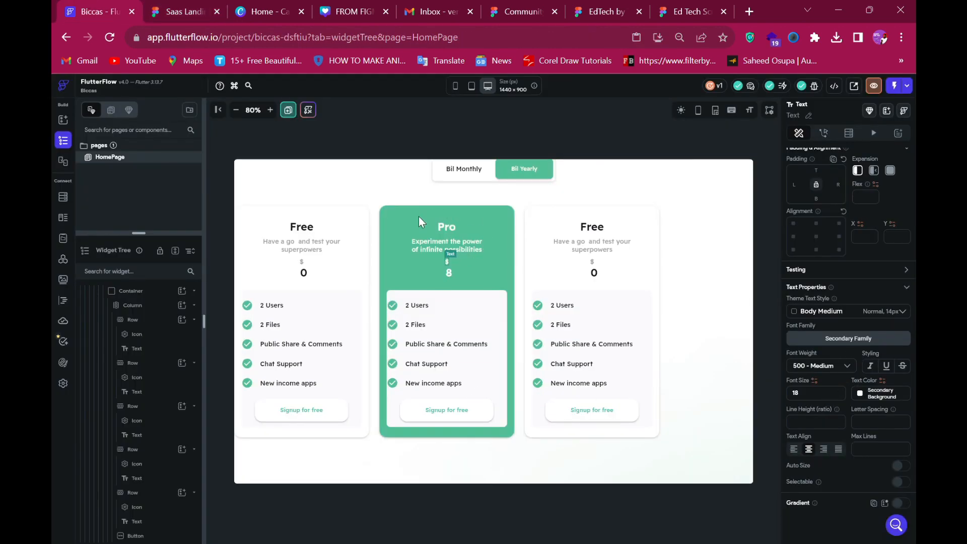
pyautogui.click(389, 208)
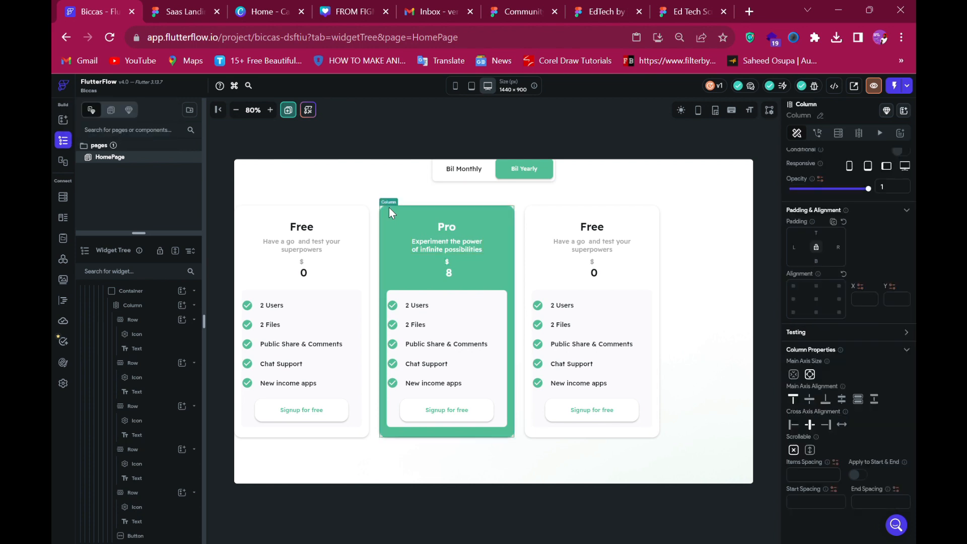
pyautogui.scroll(-10, 149, 479)
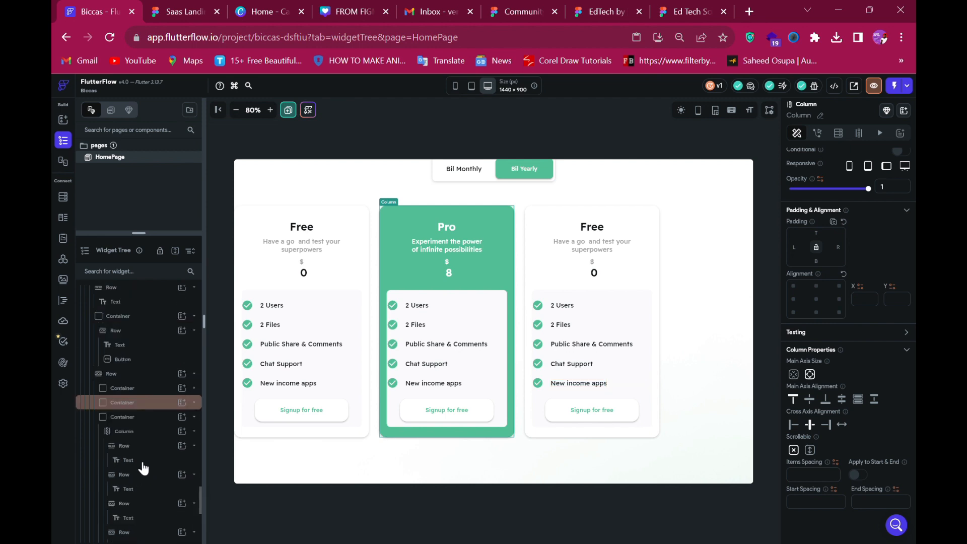
pyautogui.click(151, 412)
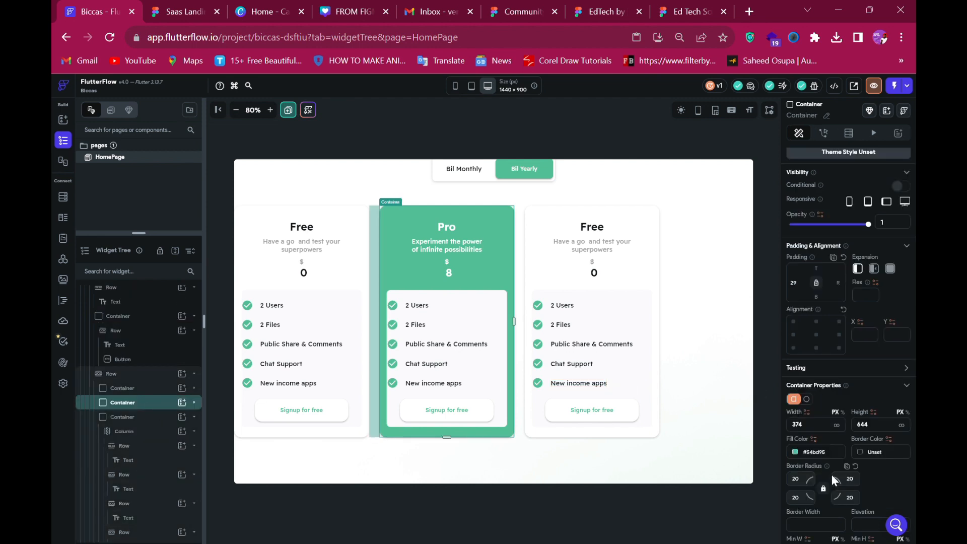
pyautogui.click(166, 8)
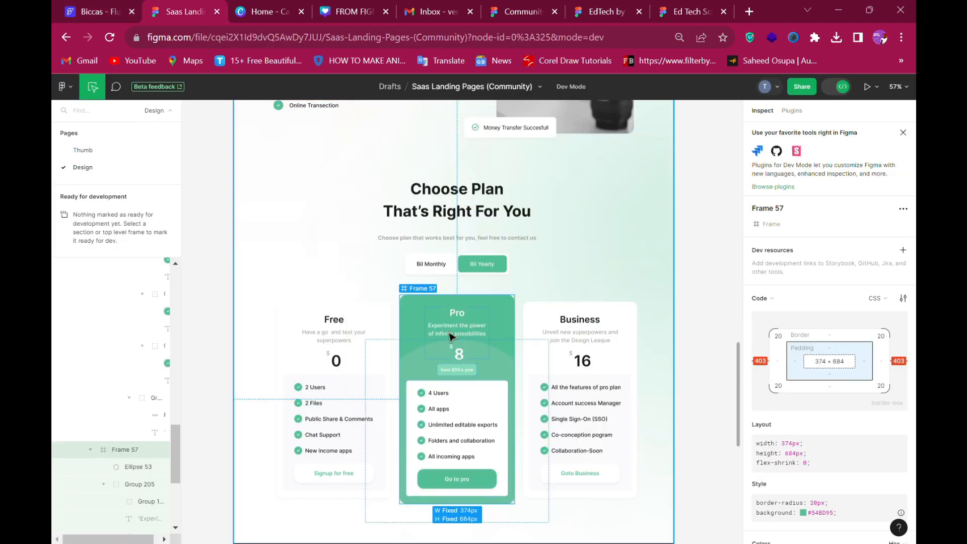
pyautogui.click(105, 18)
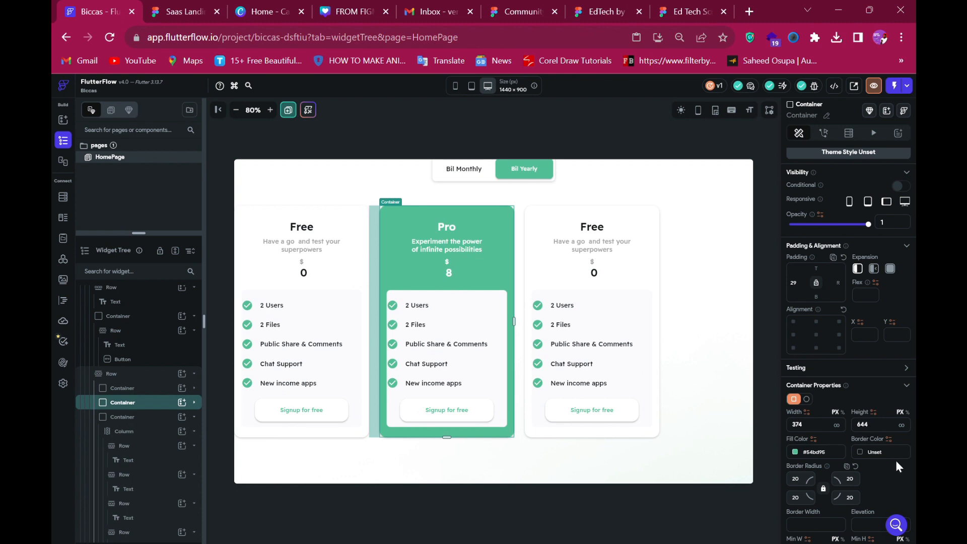
pyautogui.press('BackSpace')
pyautogui.write('8')
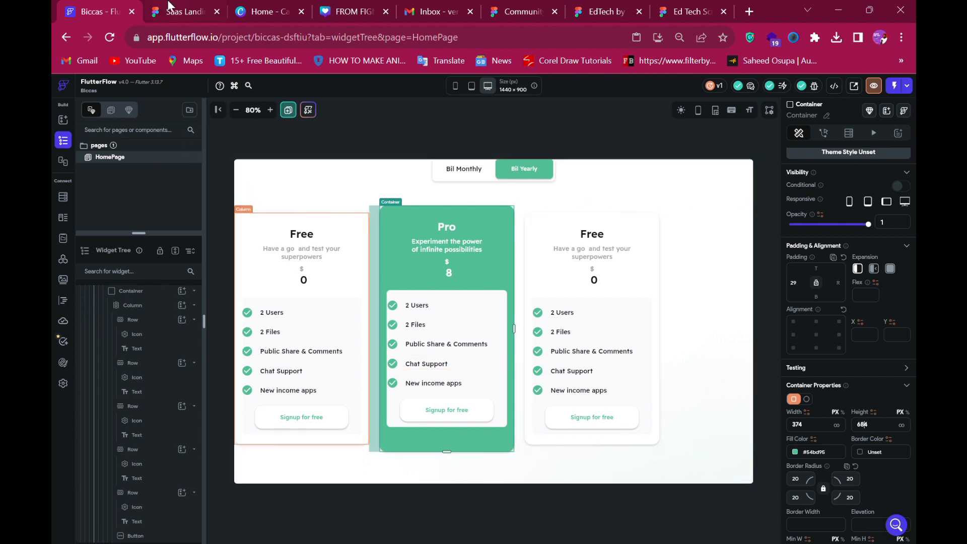
# Measure the Free card's left offset in Figma and set the first Free container's left padding to 141 in FlutterFlow.
pyautogui.click(188, 12)
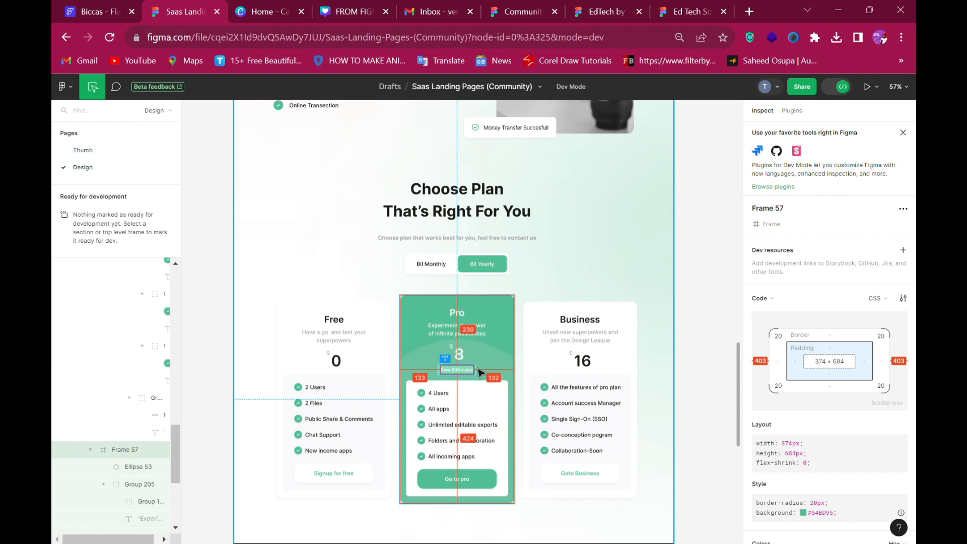
pyautogui.click(86, 7)
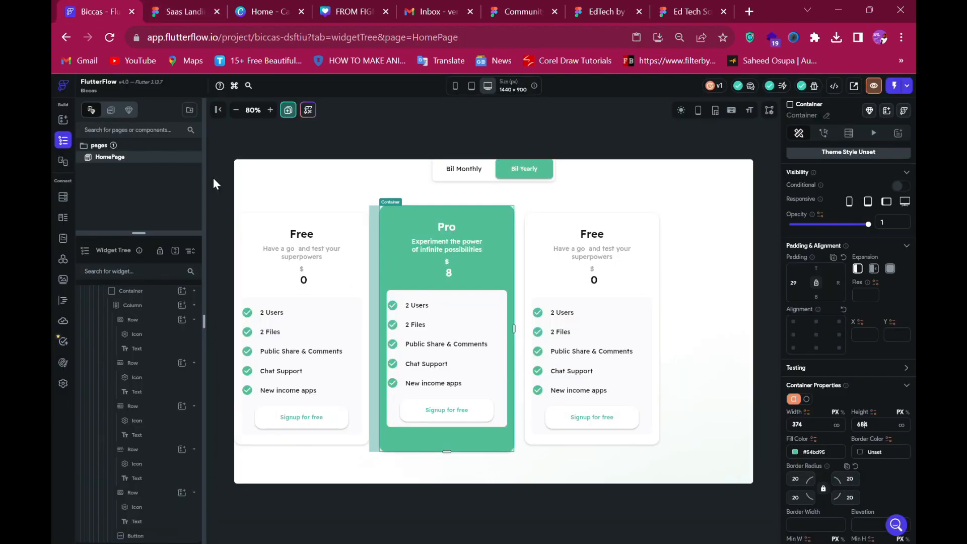
pyautogui.click(189, 11)
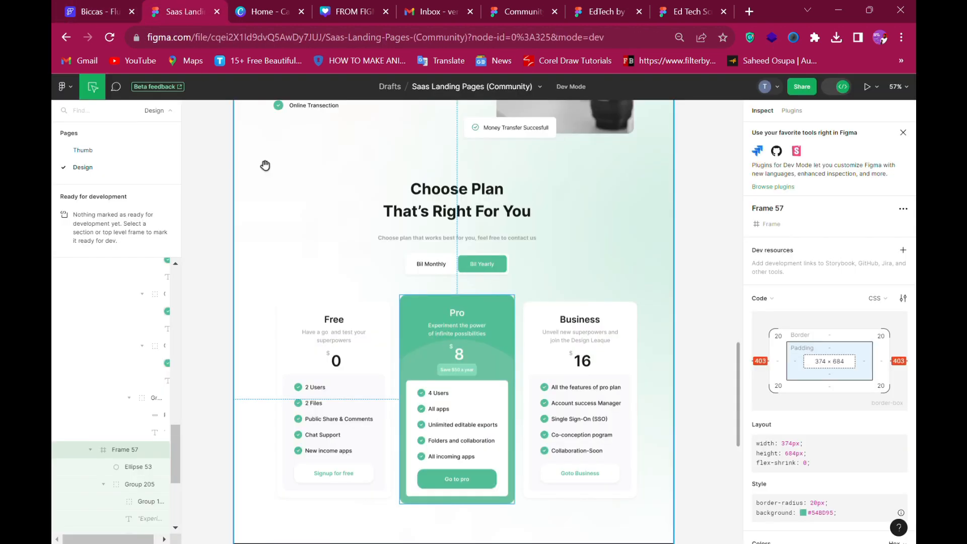
pyautogui.click(307, 318)
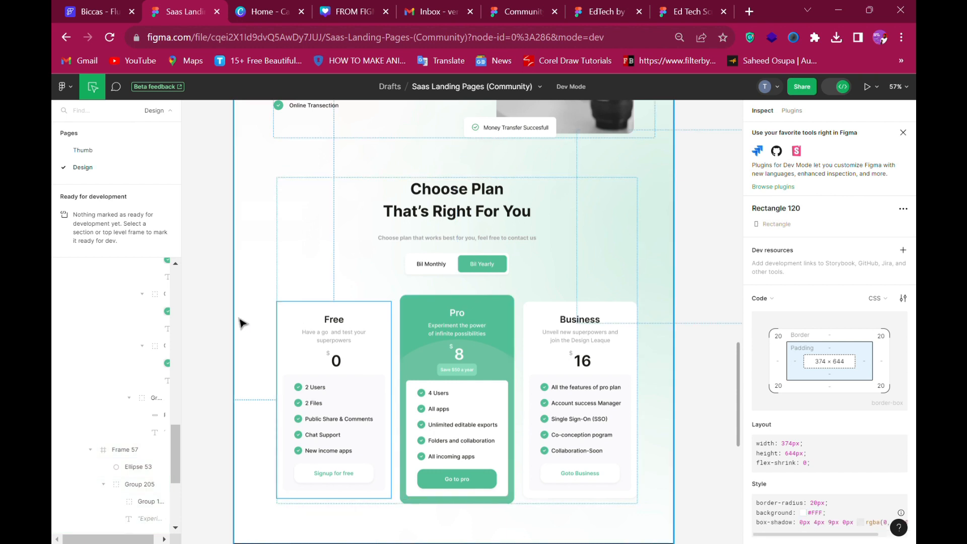
pyautogui.moveTo(239, 318)
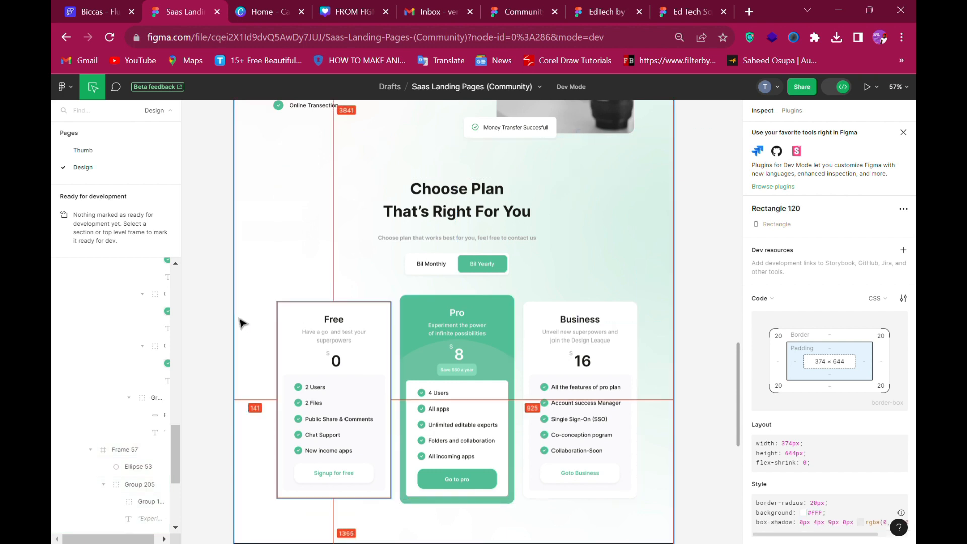
pyautogui.click(77, 10)
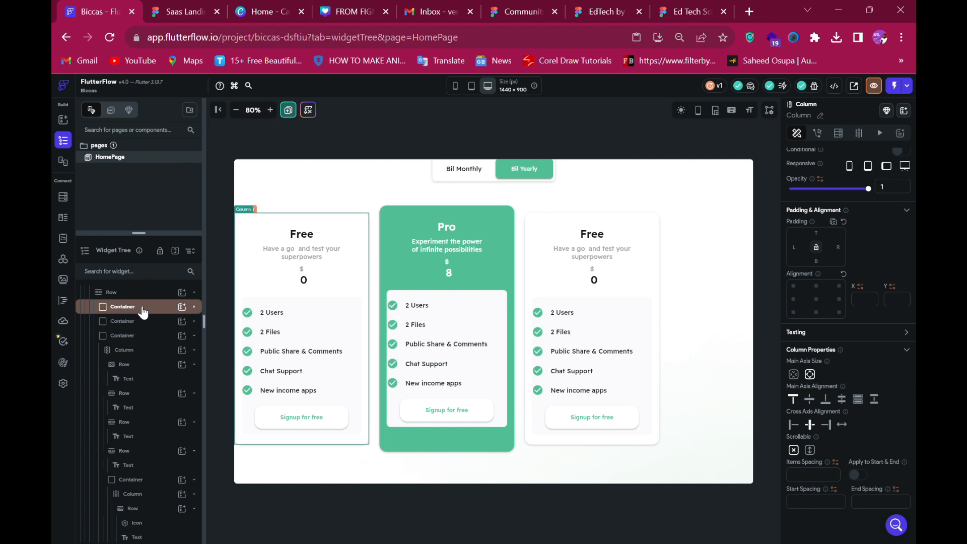
pyautogui.click(143, 311)
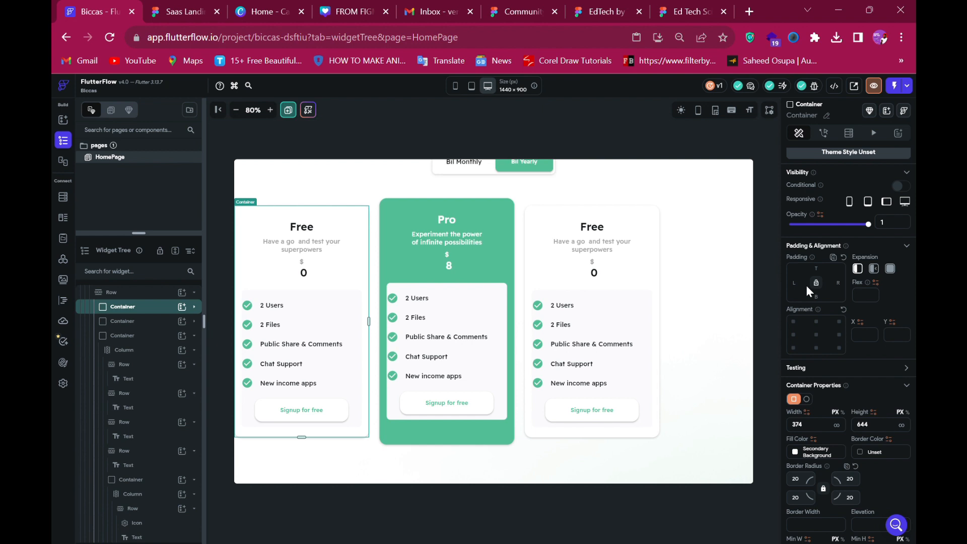
pyautogui.write('1')
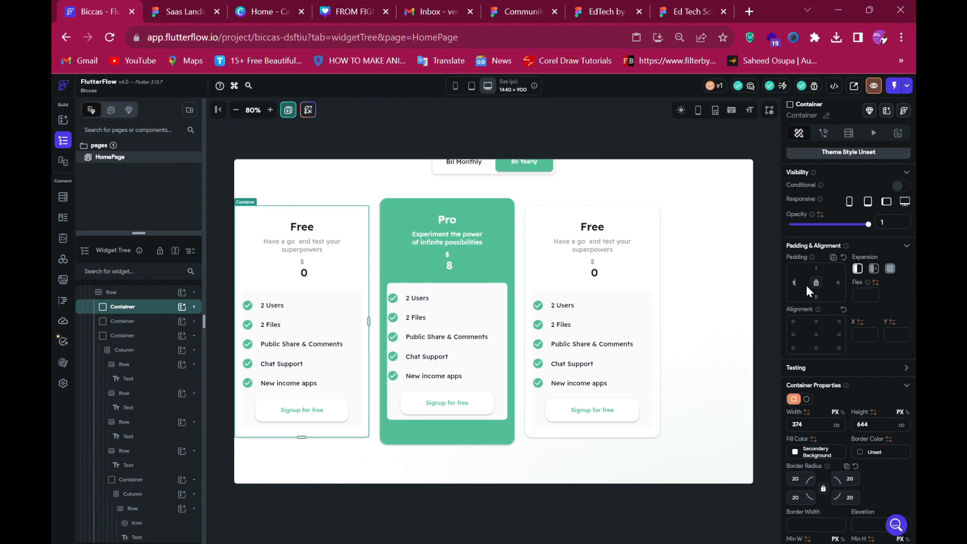
pyautogui.write('41')
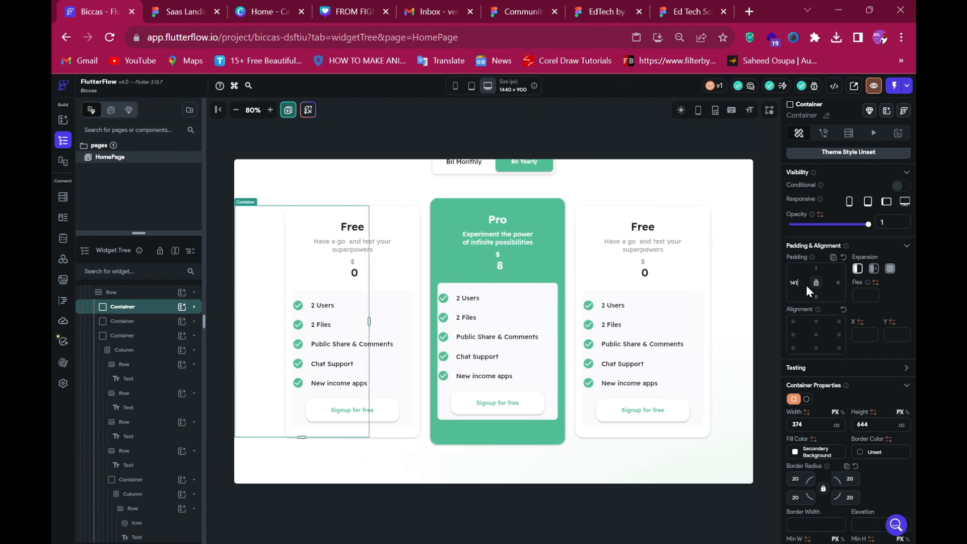
# Look over the testimonial, Get Started form and footer sections below the plan cards in Figma, and return to FlutterFlow.
pyautogui.click(181, 4)
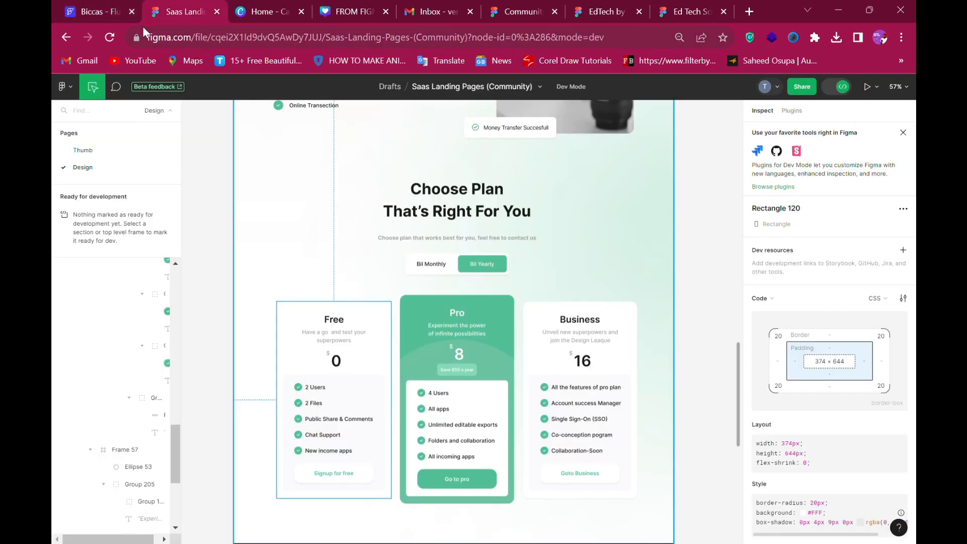
pyautogui.scroll(-10, 548, 340)
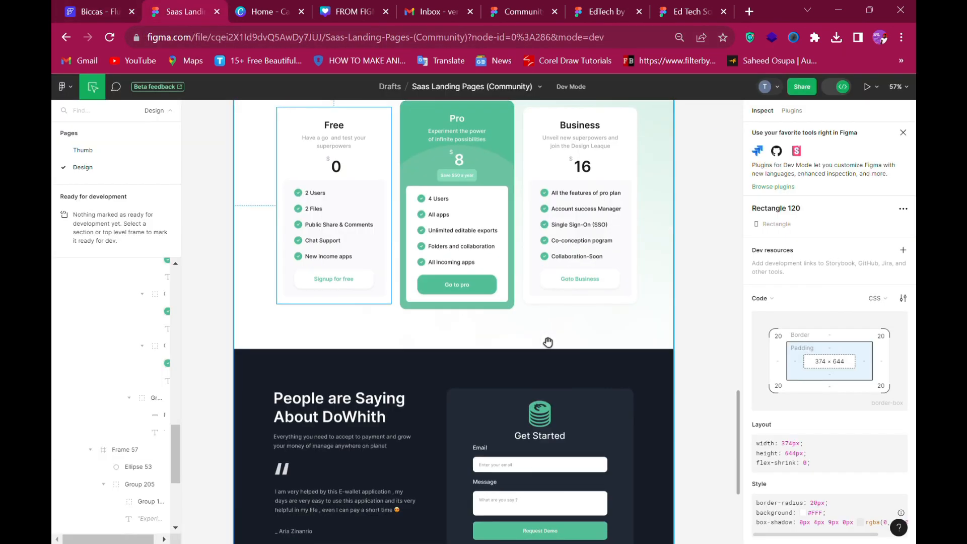
pyautogui.scroll(5, 548, 343)
pyautogui.scroll(-2, 548, 343)
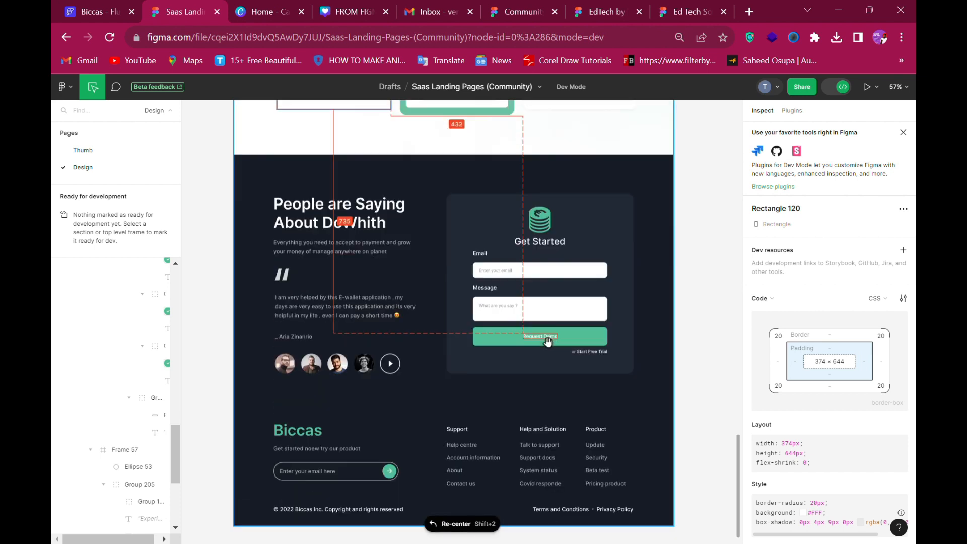
pyautogui.scroll(3, 509, 395)
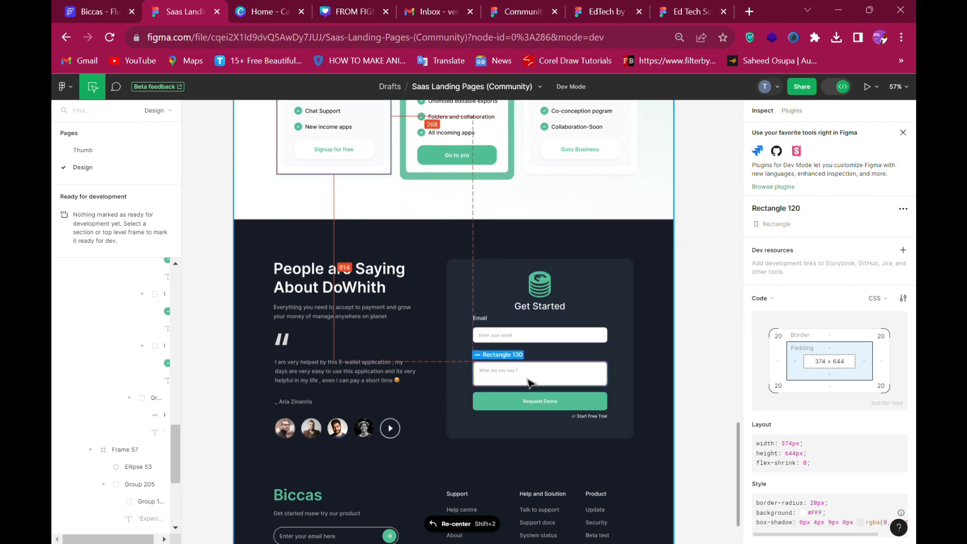
pyautogui.click(74, 12)
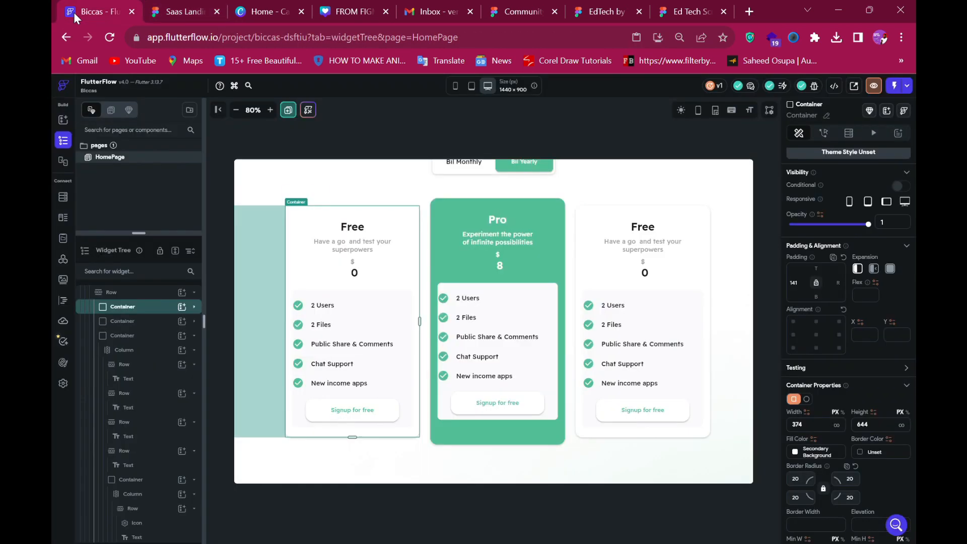
# Open the HomePage in preview mode and examine the page down to the Choose Plan section and its three cards.
pyautogui.click(873, 87)
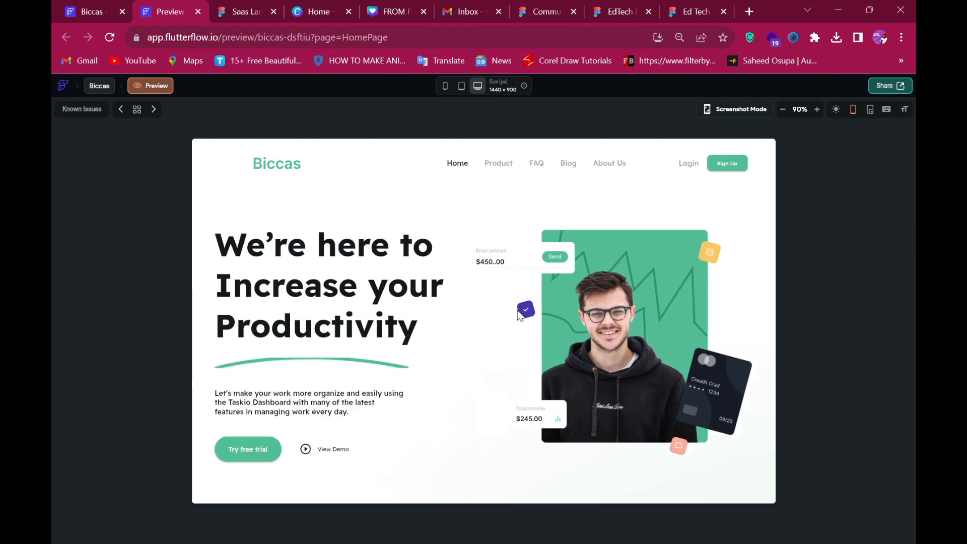
pyautogui.scroll(-5, 521, 319)
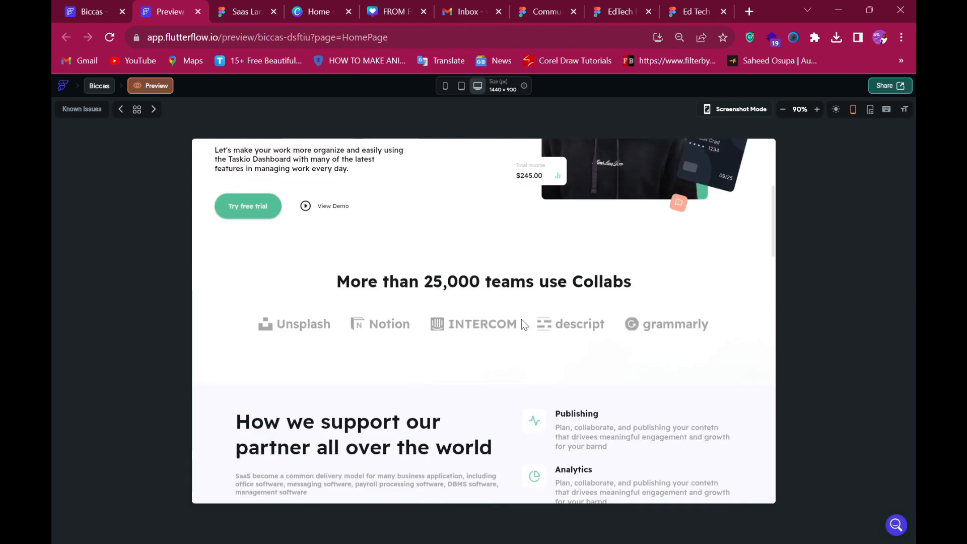
pyautogui.scroll(-4, 521, 319)
pyautogui.scroll(-14, 522, 325)
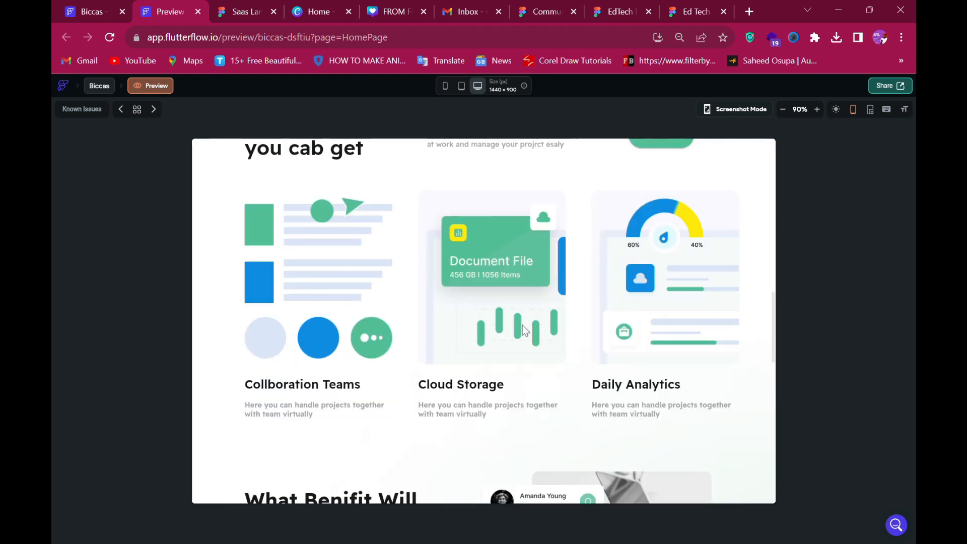
pyautogui.scroll(-9, 522, 325)
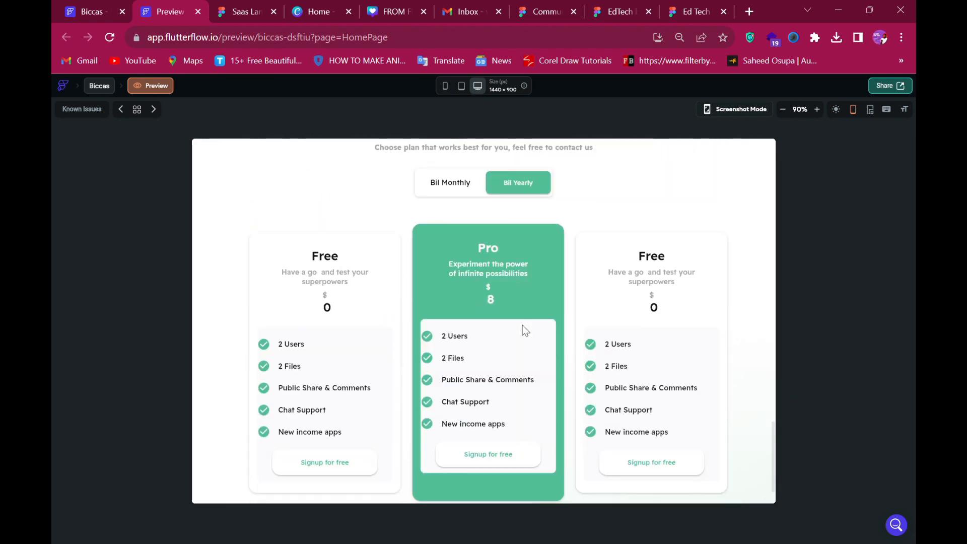
pyautogui.scroll(4, 521, 325)
pyautogui.scroll(3, 522, 325)
pyautogui.scroll(-5, 522, 325)
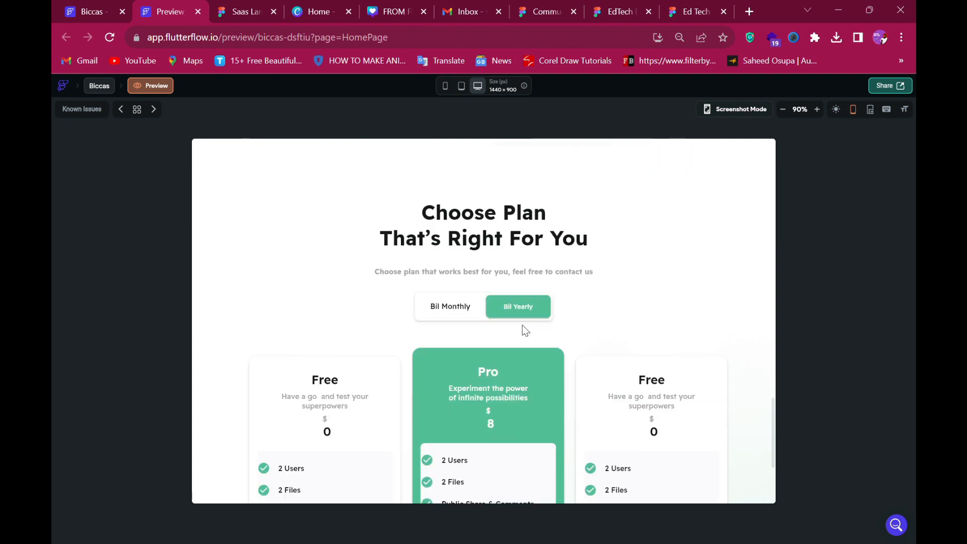
pyautogui.scroll(4, 522, 325)
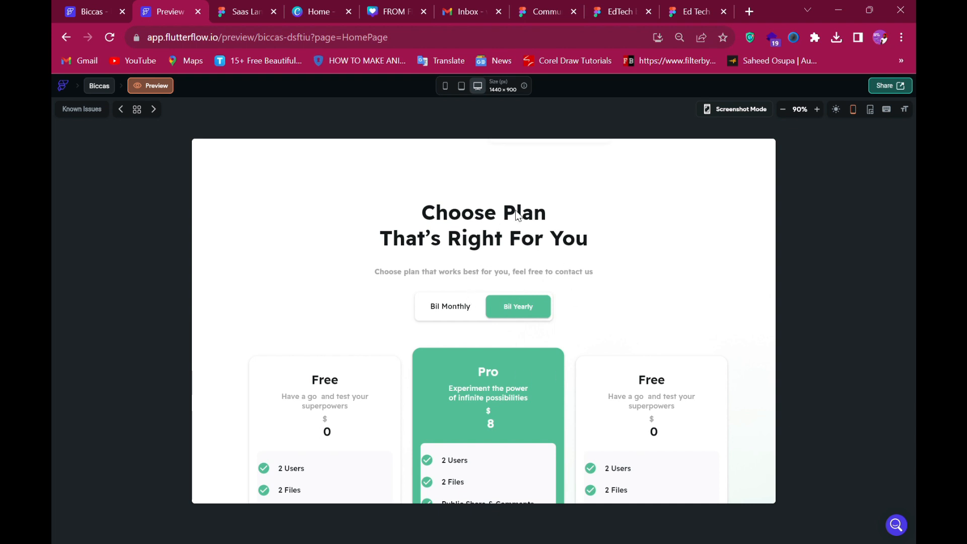
pyautogui.scroll(-3, 516, 300)
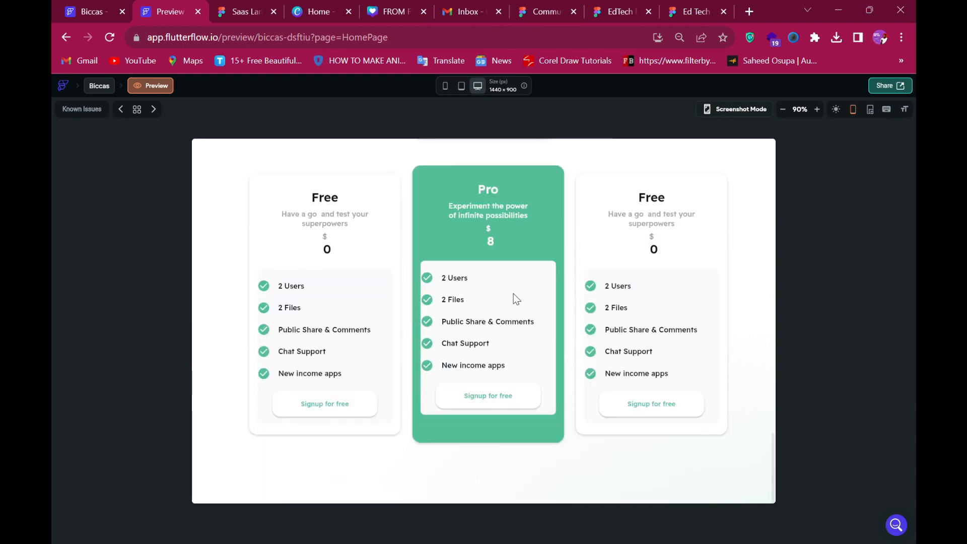